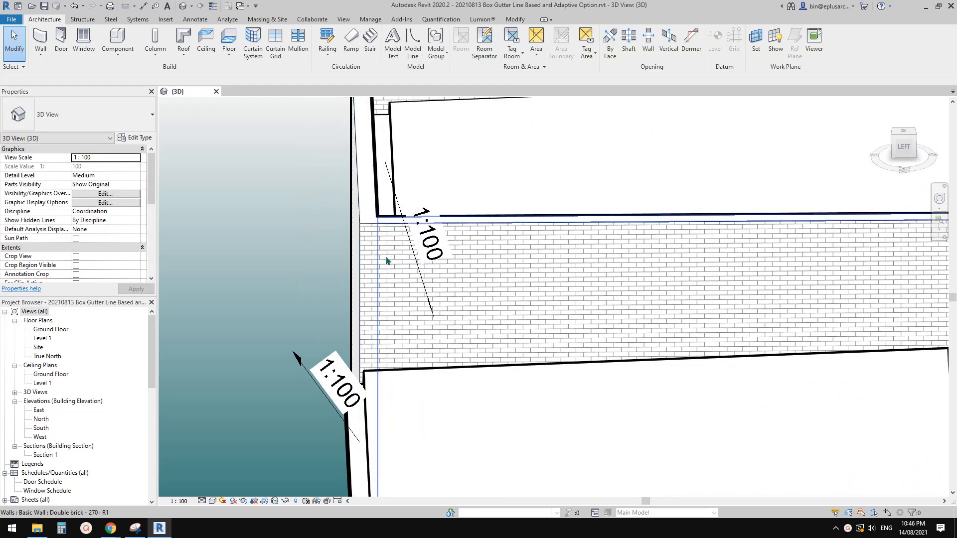
Step: Switch to Chrome and examine the rainwater head image results, including the VBA overflow provision drawing with rainhead, overflow weir and downpipe
scroll(412, 266, down, 1)
shift+middle_drag(424, 300, 456, 316)
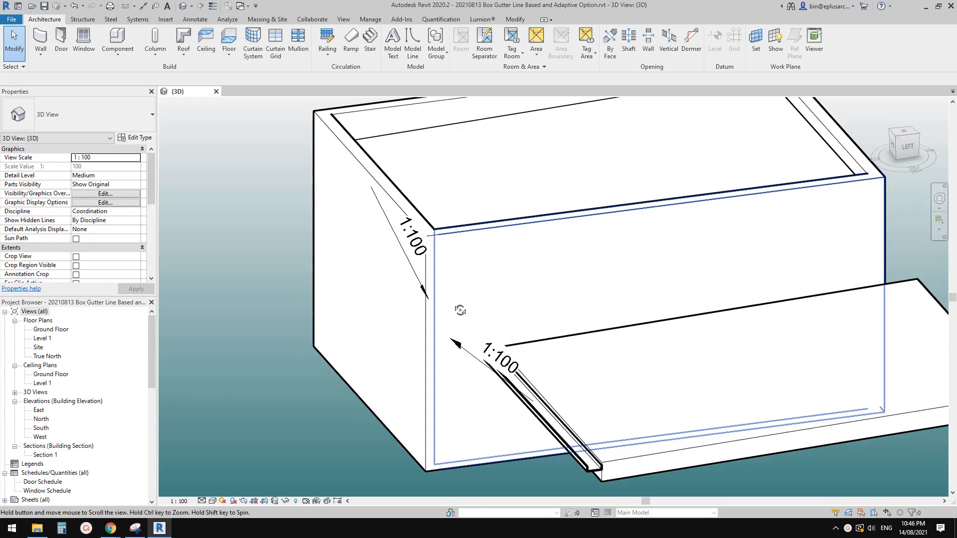
mouse_move(125, 525)
click(164, 479)
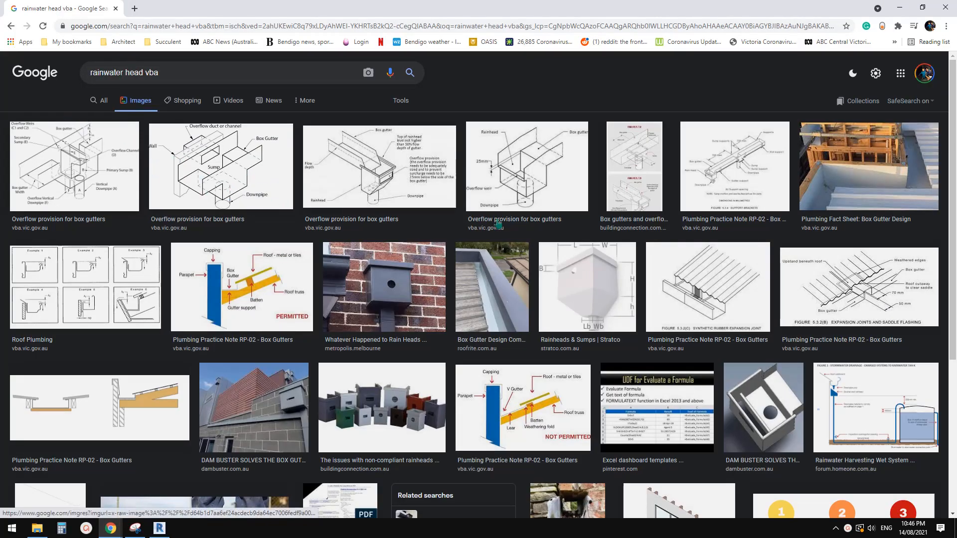
scroll(301, 341, down, 2)
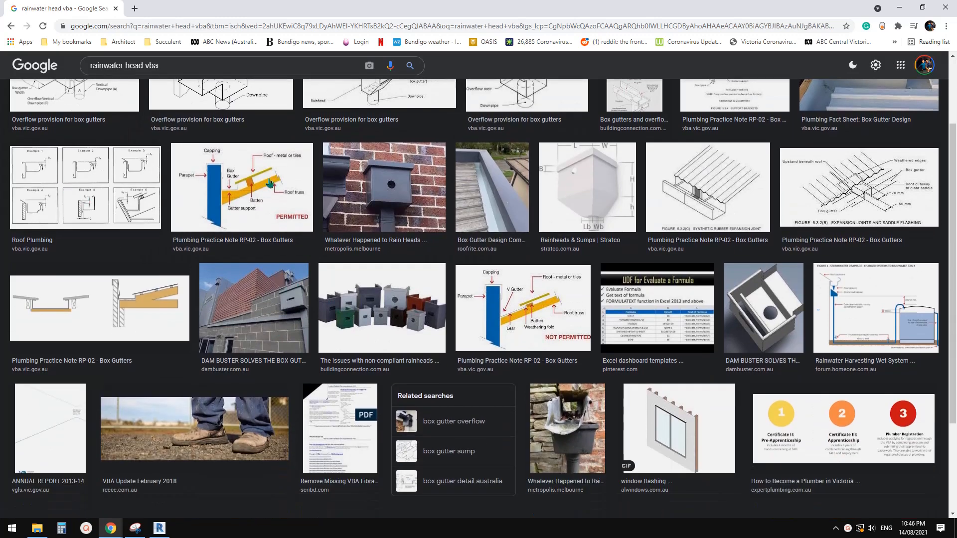
scroll(482, 213, up, 2)
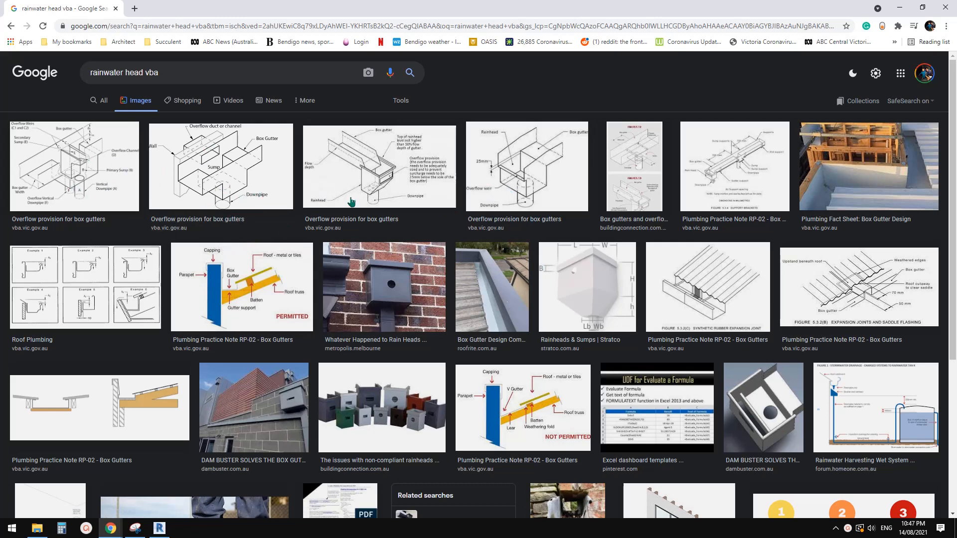
click(511, 226)
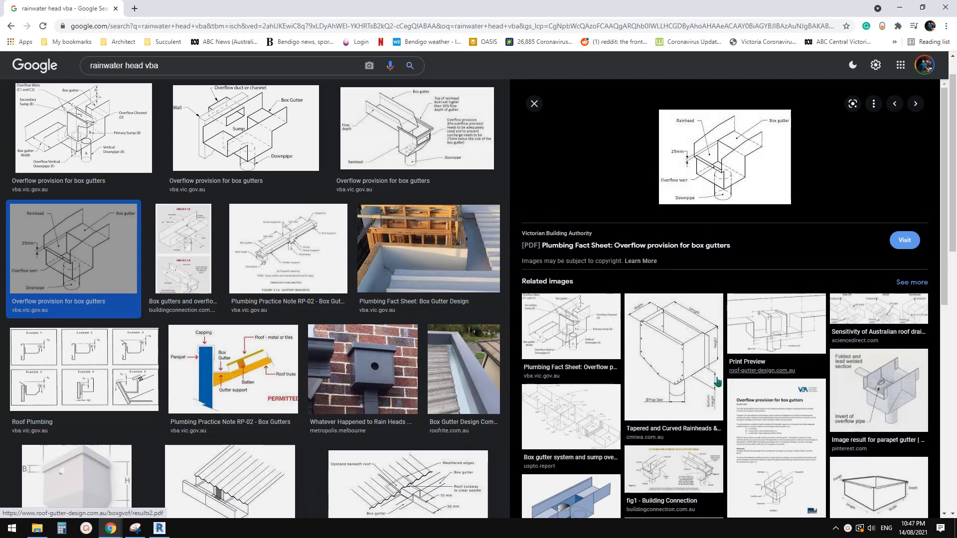
scroll(649, 430, down, 4)
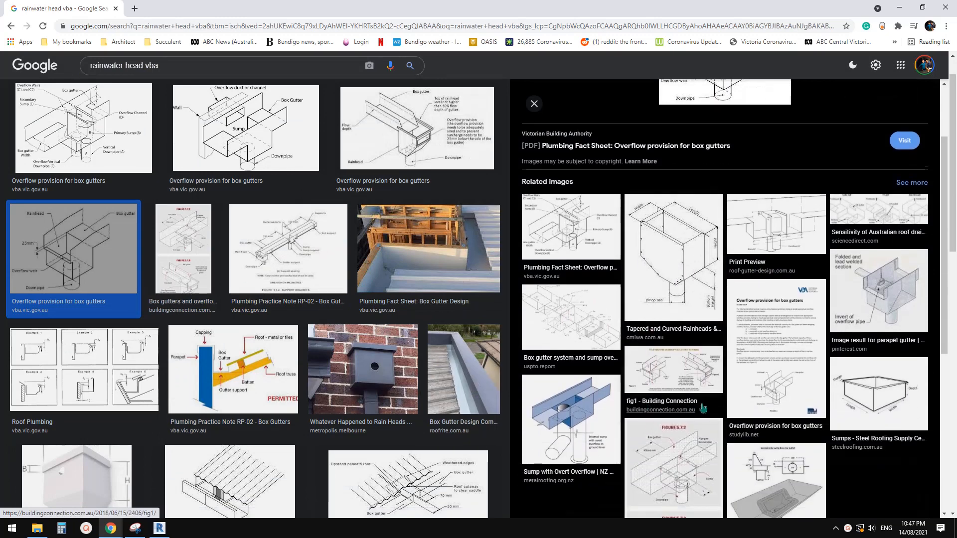
scroll(703, 408, up, 4)
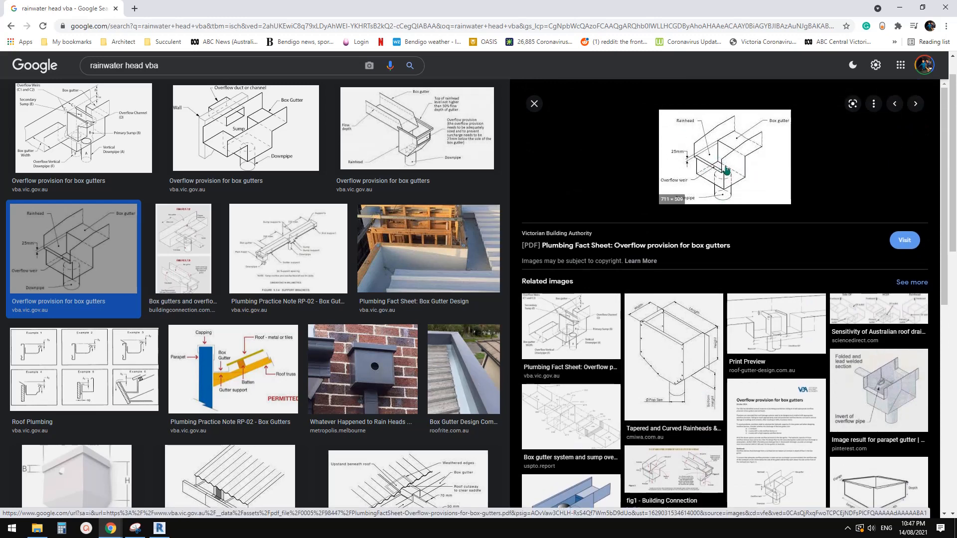
scroll(699, 274, down, 2)
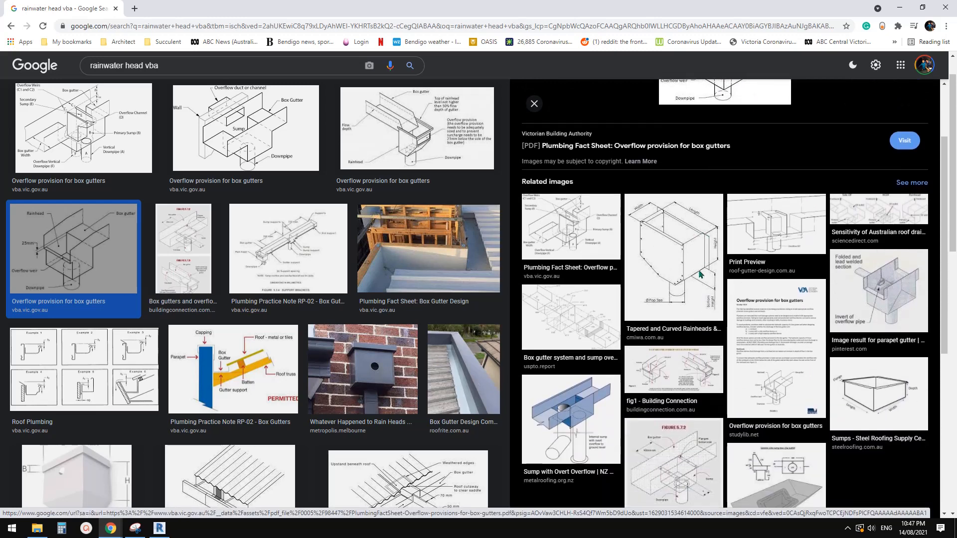
scroll(700, 275, up, 2)
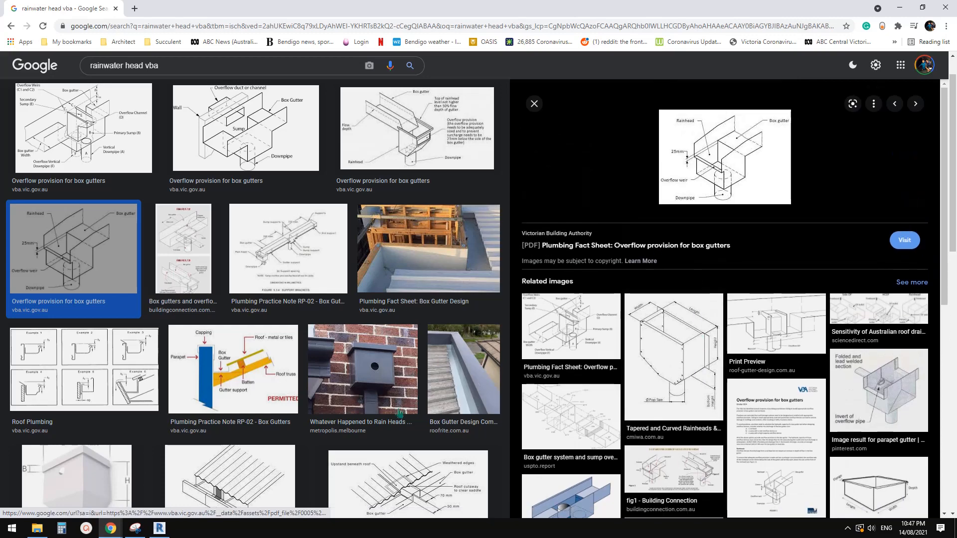
Step: Switch back to Revit and start creating a new family, bringing up the template selection
click(160, 529)
shift+middle_drag(348, 279, 424, 294)
click(10, 13)
click(12, 20)
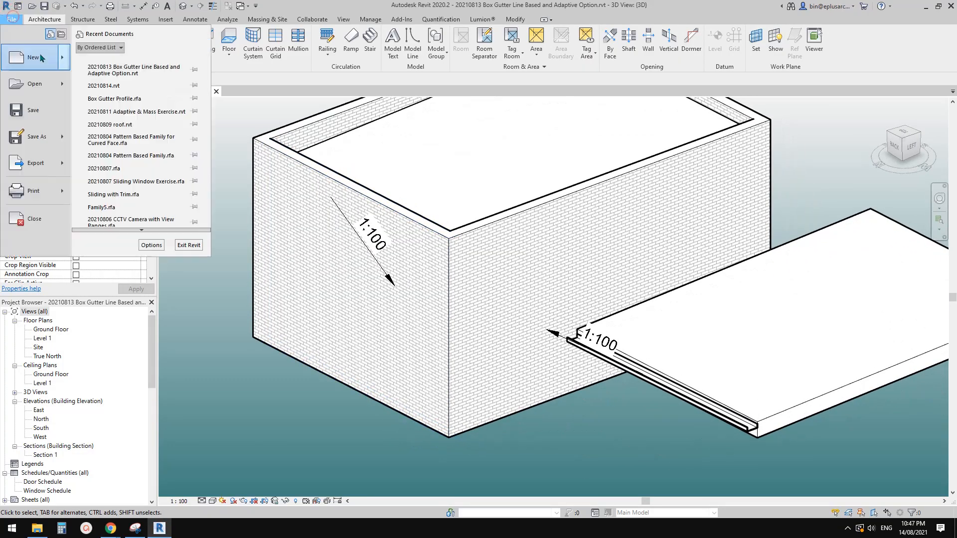
click(62, 57)
click(133, 96)
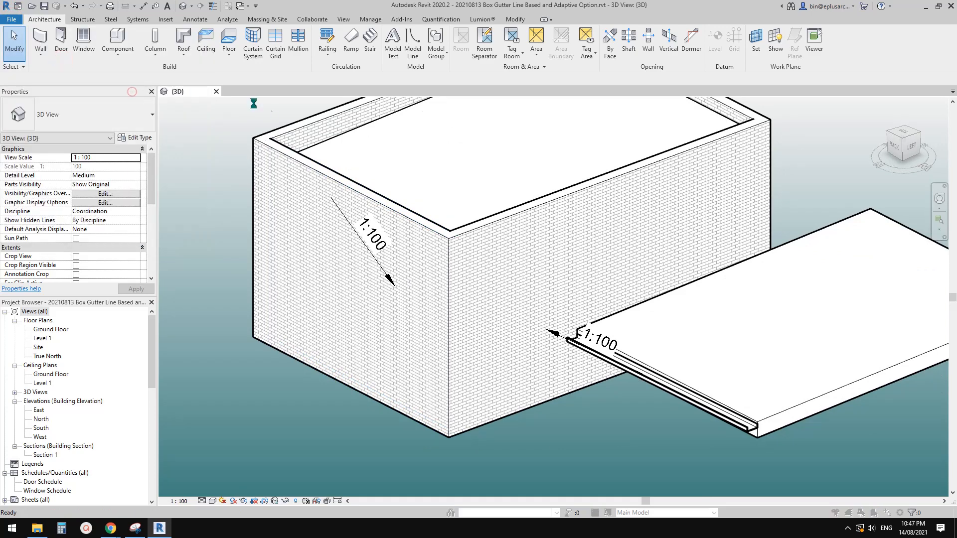
drag(422, 119, 408, 138)
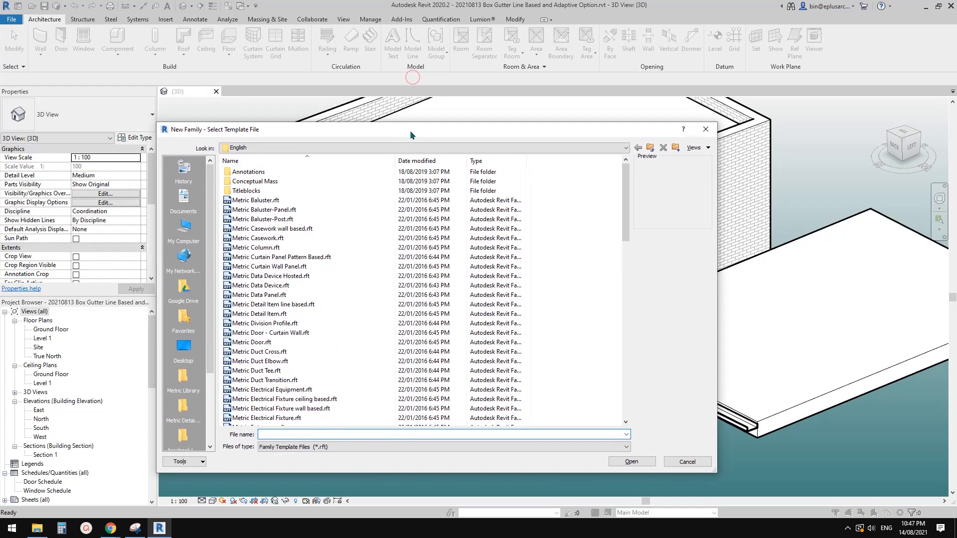
drag(558, 132, 621, 139)
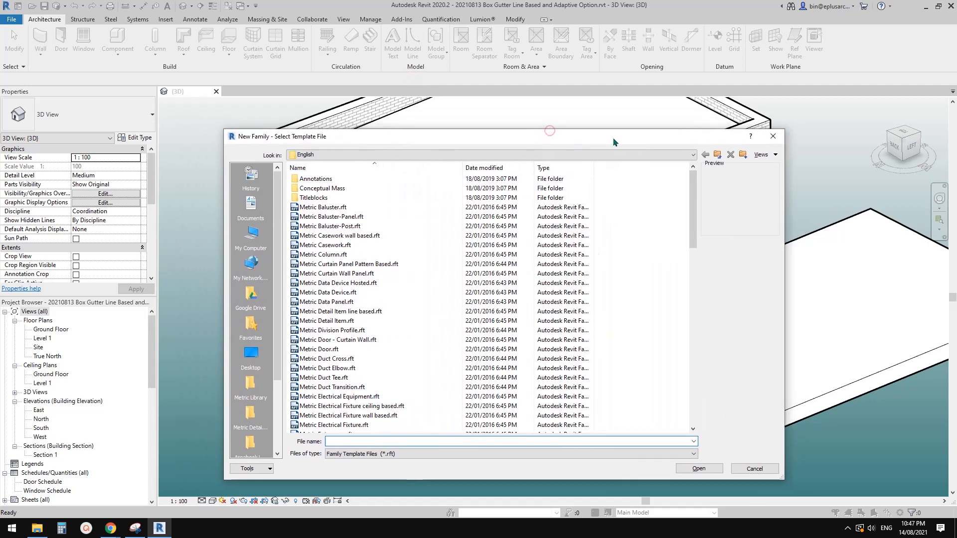
Step: Create the family from the Metric Generic Model.rft template
mouse_move(692, 241)
mouse_down()
mouse_move(698, 292)
mouse_move(697, 280)
mouse_up()
drag(504, 138, 708, 147)
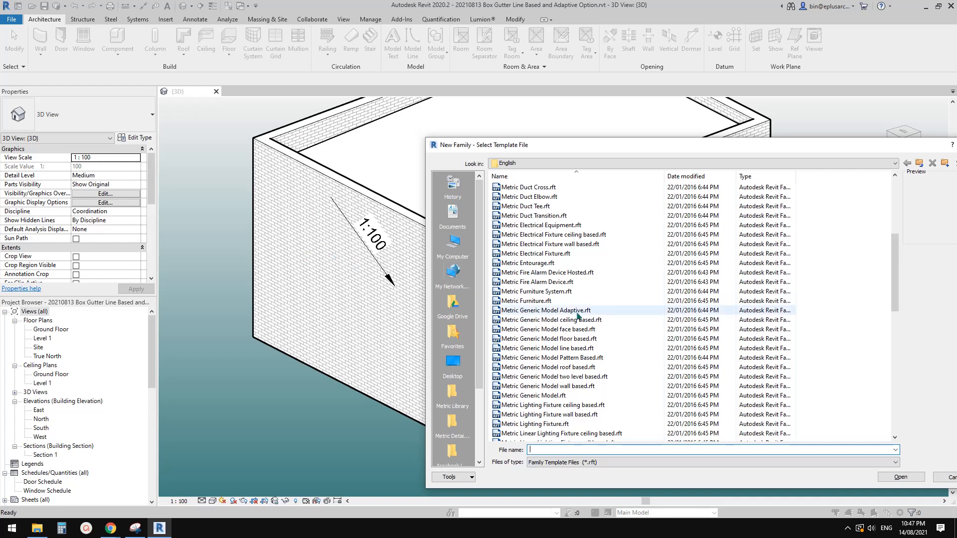
click(538, 397)
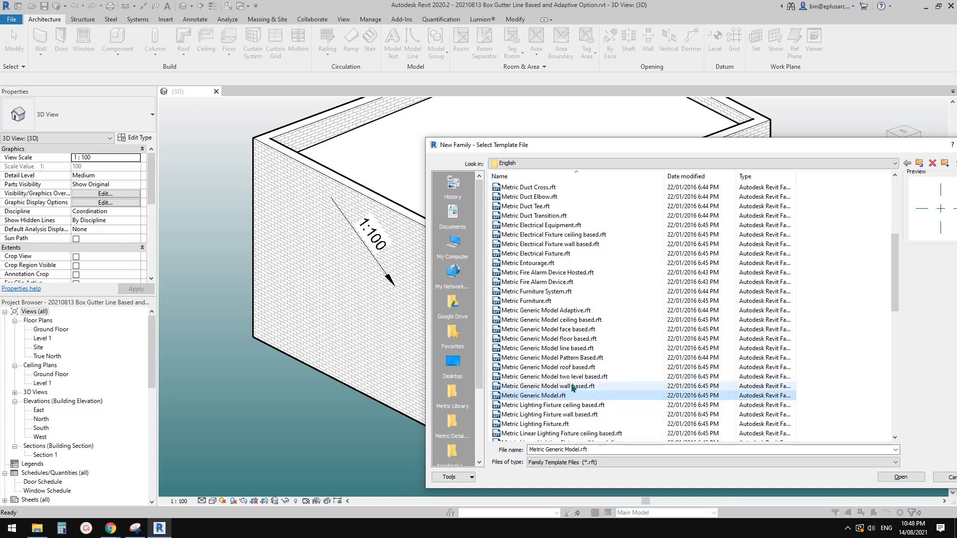
click(542, 397)
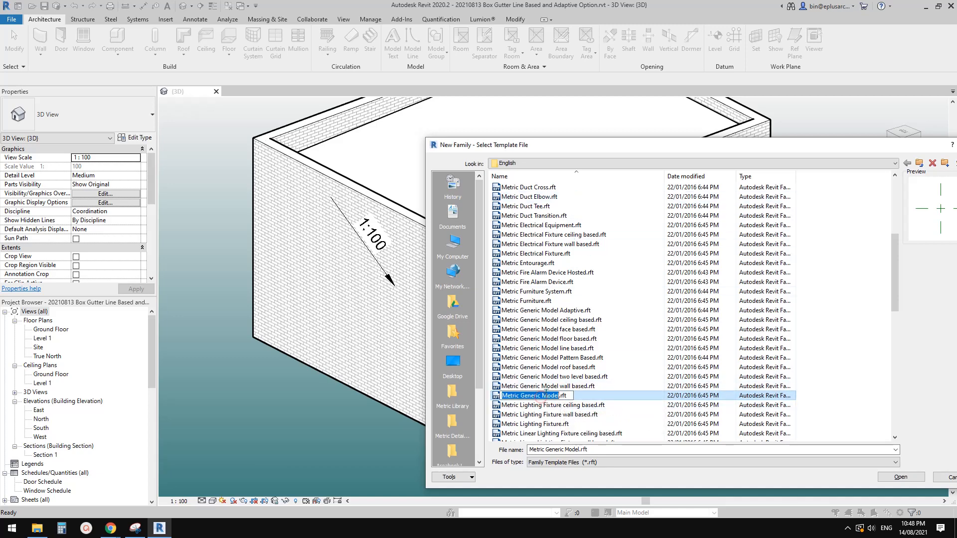
click(563, 384)
click(557, 395)
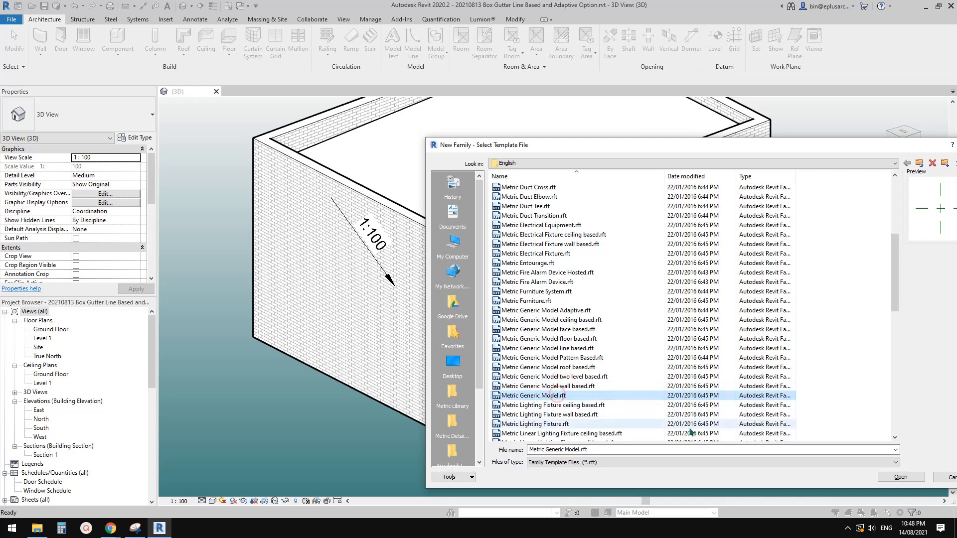
click(901, 477)
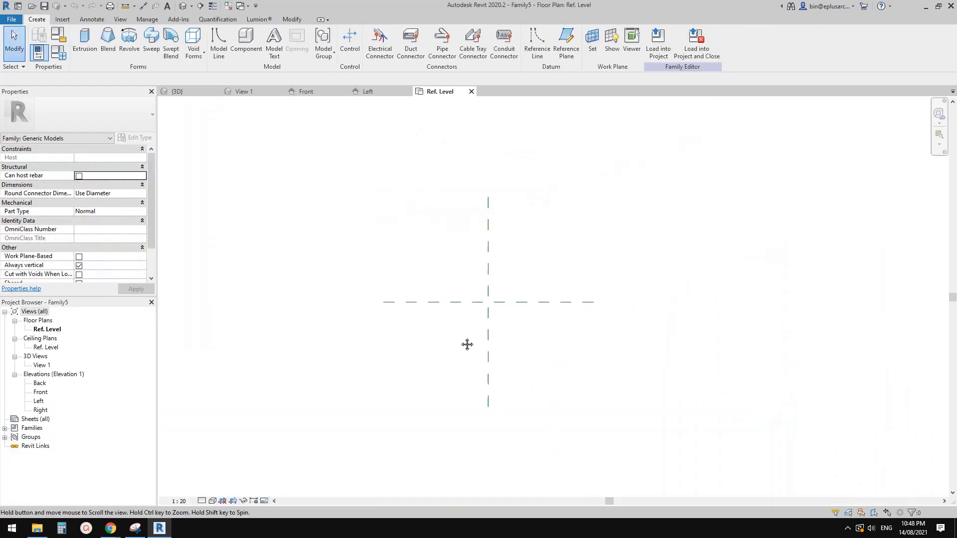
Step: Enable the Work Plane-Based property for the generic model family
middle_drag(467, 344, 456, 359)
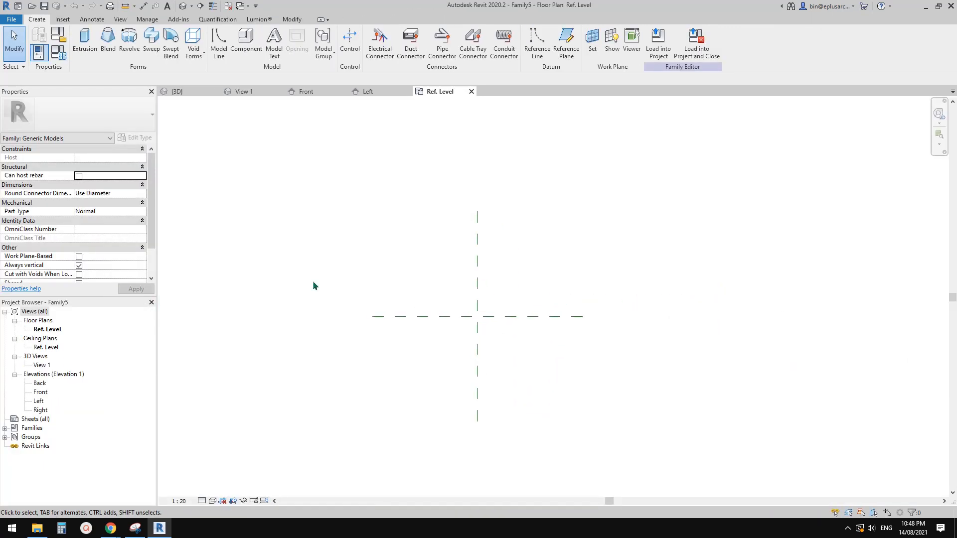
scroll(275, 219, up, 1)
scroll(50, 220, down, 2)
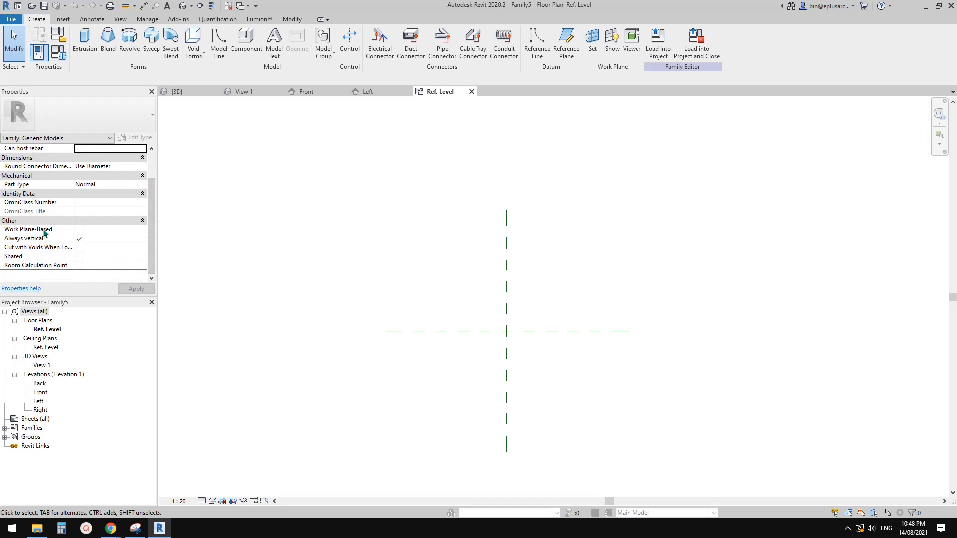
mouse_move(49, 233)
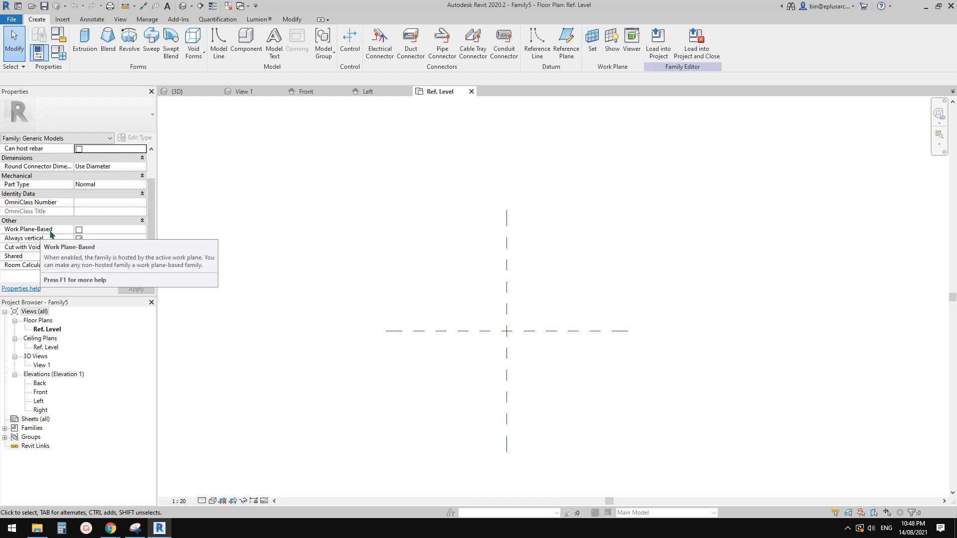
middle_drag(348, 272, 329, 276)
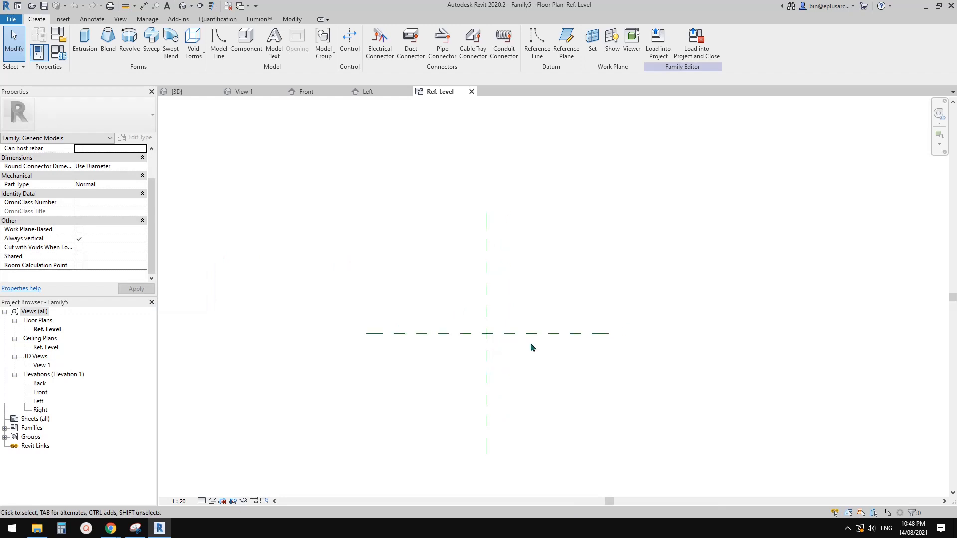
middle_drag(529, 345, 476, 310)
scroll(484, 292, up, 1)
click(79, 230)
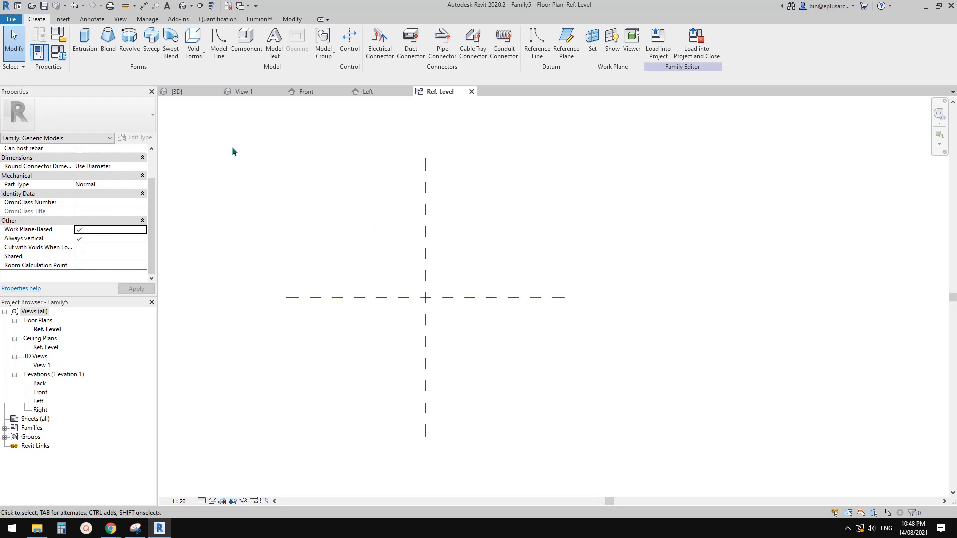
Step: Check the Front elevation, and start placing reference planes back in the Ref. Level floor plan
scroll(409, 334, down, 2)
double_click(43, 393)
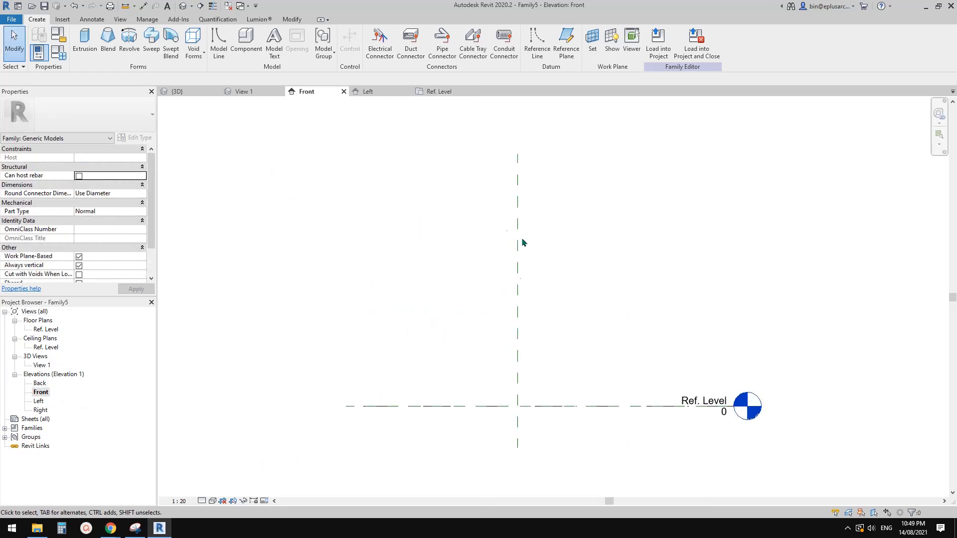
middle_drag(487, 301, 477, 307)
double_click(46, 330)
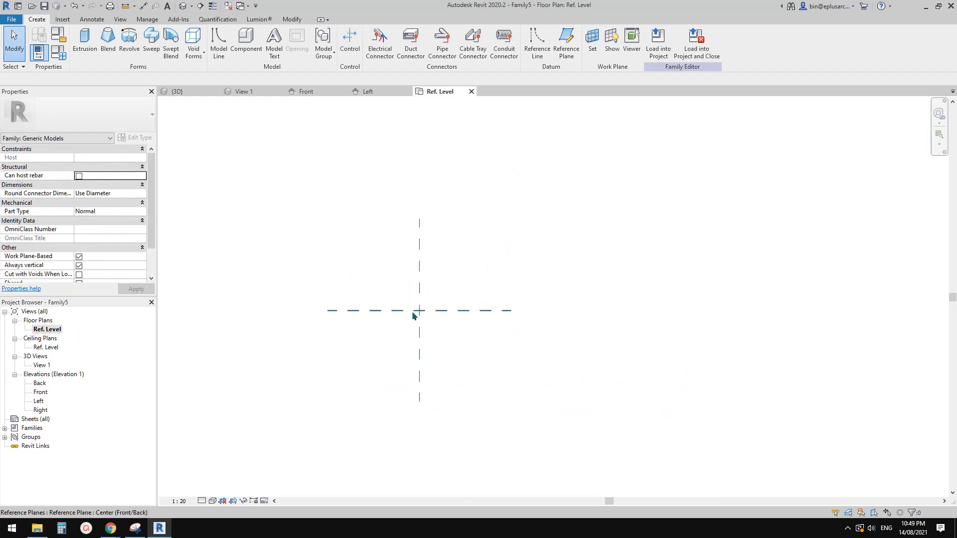
scroll(429, 311, up, 2)
key(p)
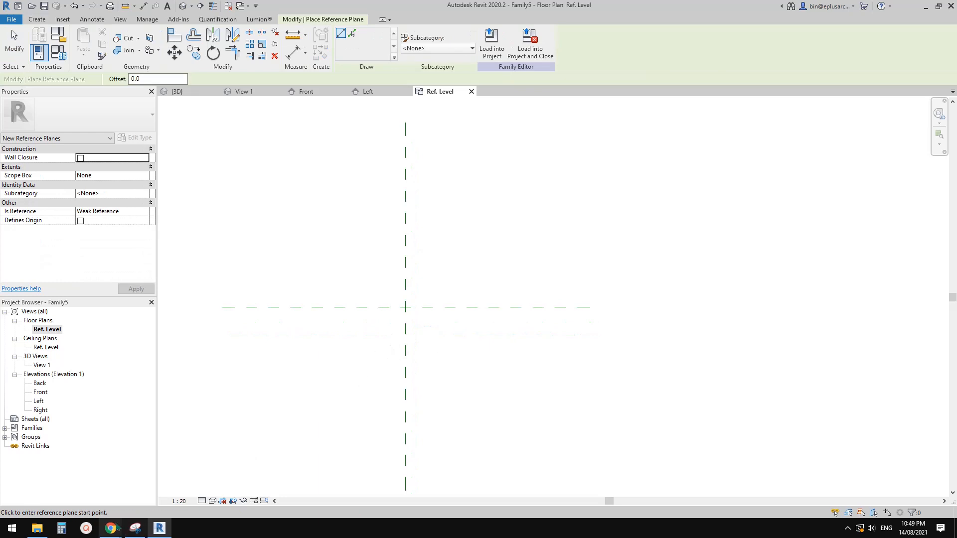
Step: Switch to Chrome and capture the overflow provision drawing for box gutters with Snipping Tool
mouse_move(111, 528)
click(214, 474)
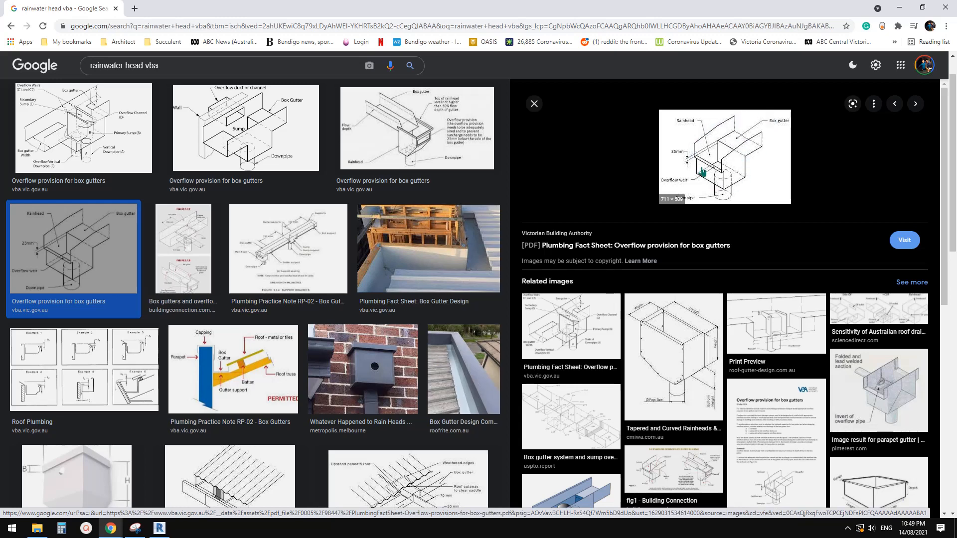
click(135, 529)
click(293, 73)
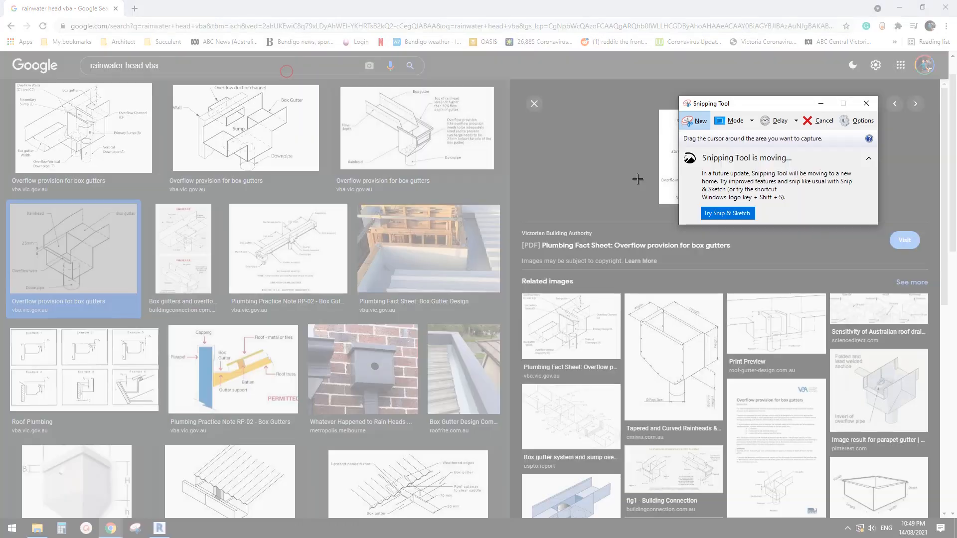
drag(482, 62, 916, 322)
drag(639, 17, 424, 89)
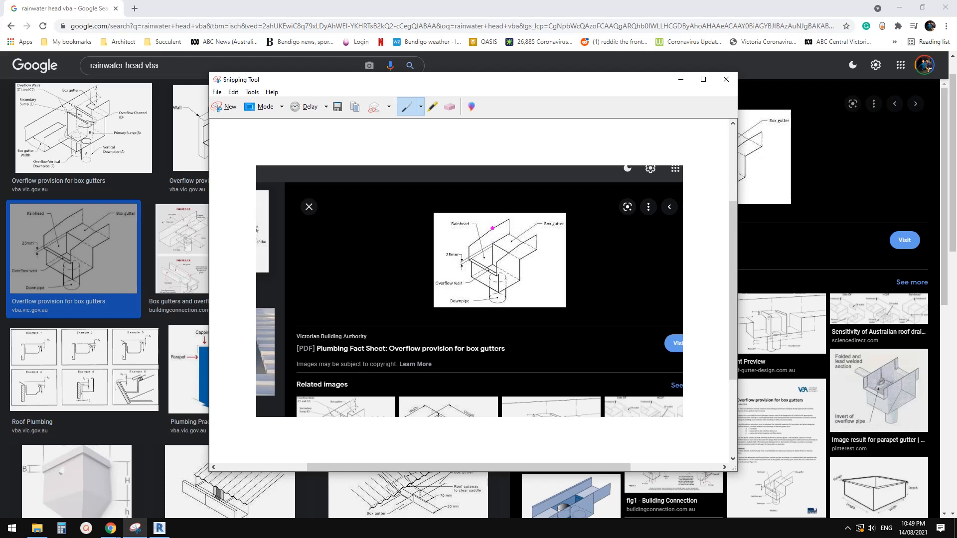
Step: Trace the rainhead's outline, overflow weir and downpipe on the captured drawing with the pen
mouse_move(492, 229)
mouse_down()
mouse_move(492, 245)
mouse_move(522, 282)
mouse_move(499, 261)
mouse_up()
mouse_move(492, 225)
mouse_down()
mouse_move(472, 245)
mouse_move(495, 267)
mouse_up()
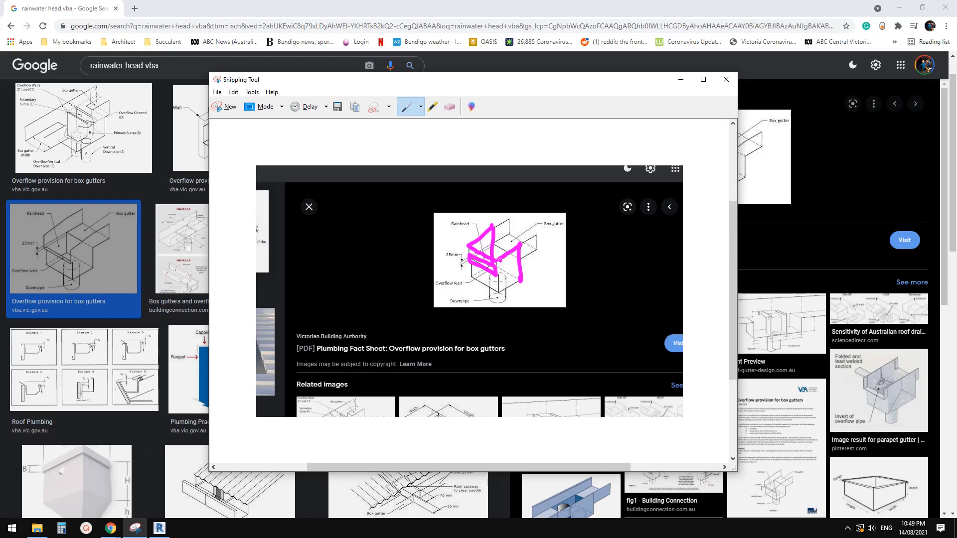
drag(500, 267, 498, 291)
mouse_move(467, 244)
mouse_down()
mouse_move(469, 274)
mouse_move(500, 288)
mouse_up()
mouse_move(494, 244)
mouse_down()
mouse_move(518, 256)
mouse_move(491, 285)
mouse_move(509, 298)
mouse_up()
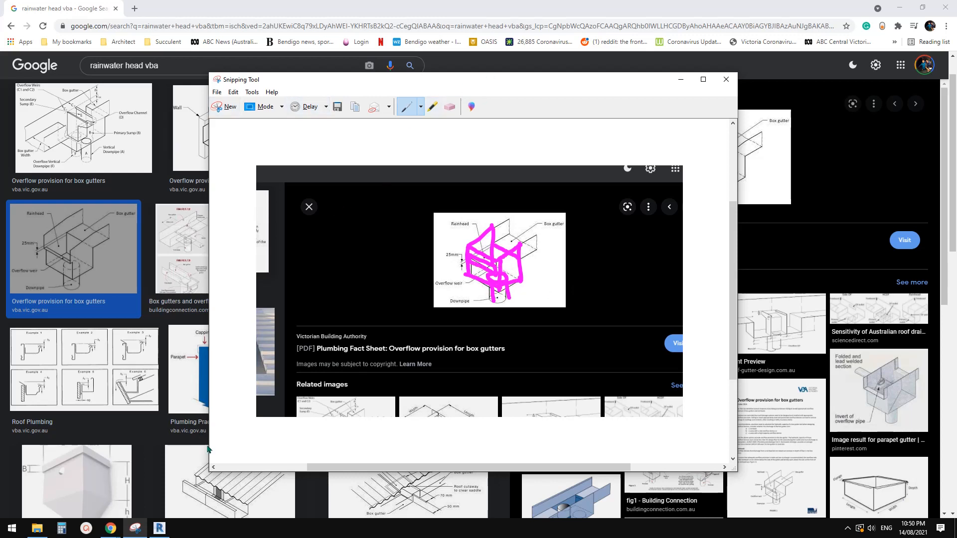
Step: Switch to Revit and draw two vertical reference planes, one on each side of the vertical centre plane, the right one about 540 mm away
click(159, 529)
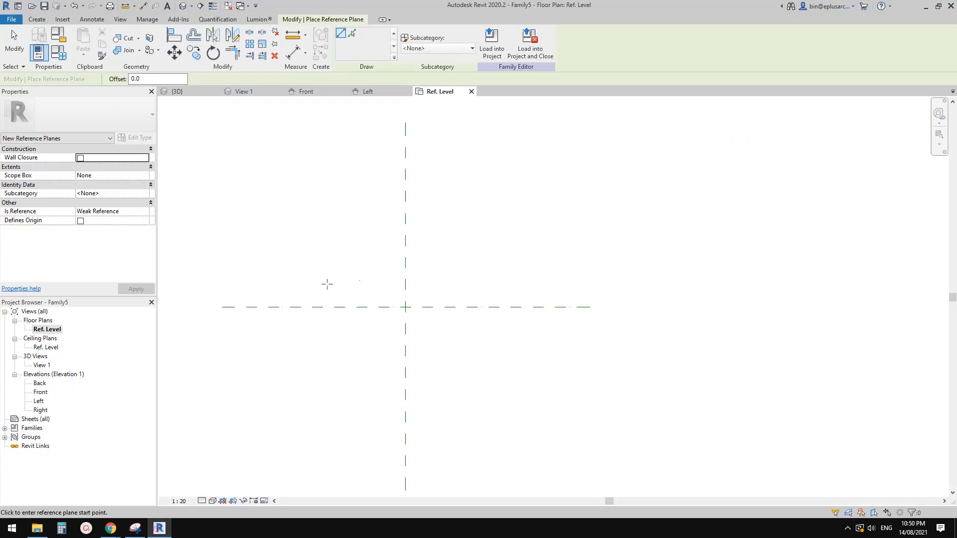
middle_drag(431, 285, 422, 268)
click(331, 343)
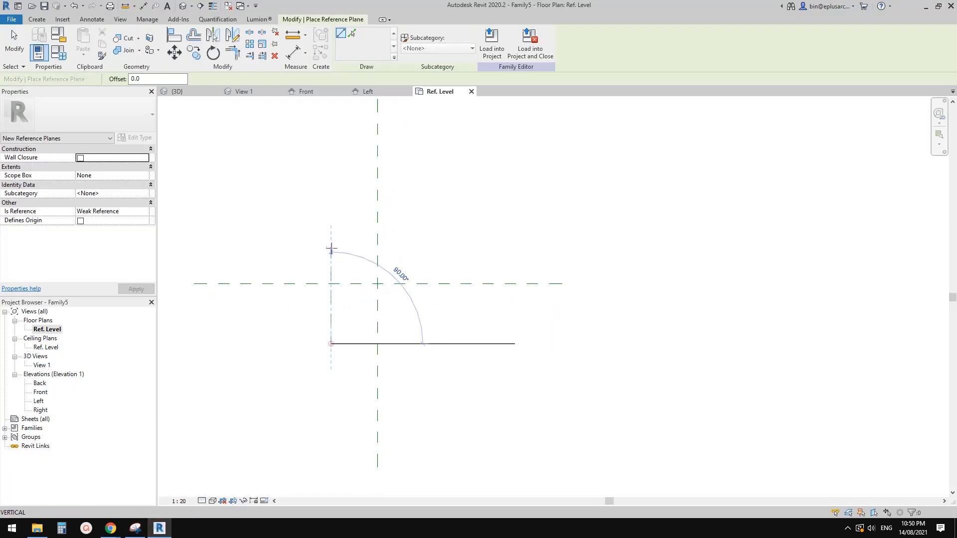
click(331, 228)
click(428, 344)
click(428, 229)
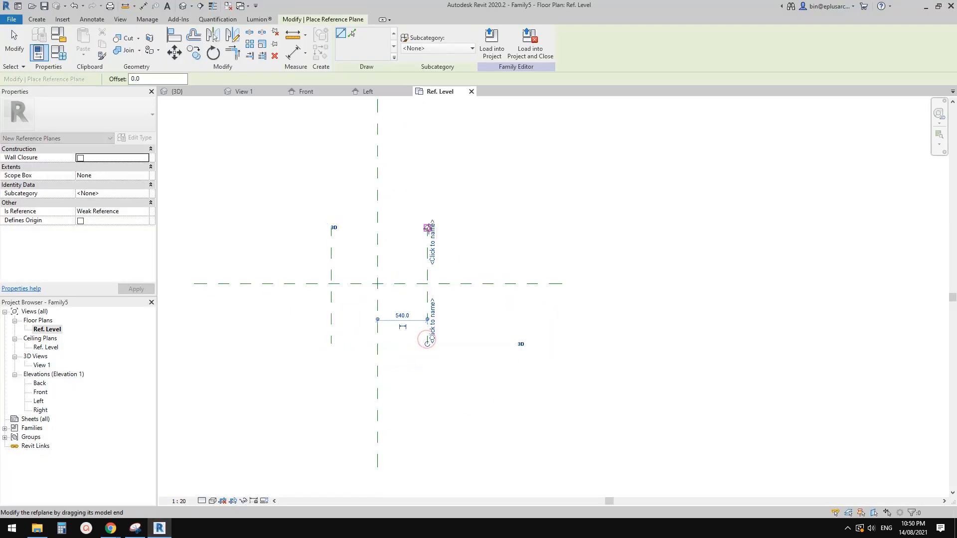
key(Escape)
key(Escape)
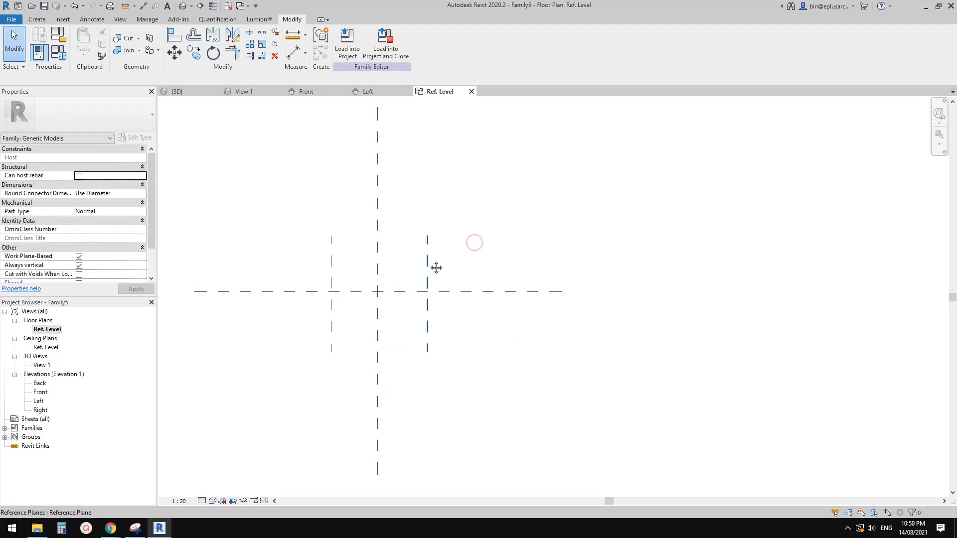
Step: Draw two horizontal reference planes, one about 370 mm above and one about 490 mm below the Center (Front/Back) plane
key(r)
key(p)
click(481, 257)
click(287, 257)
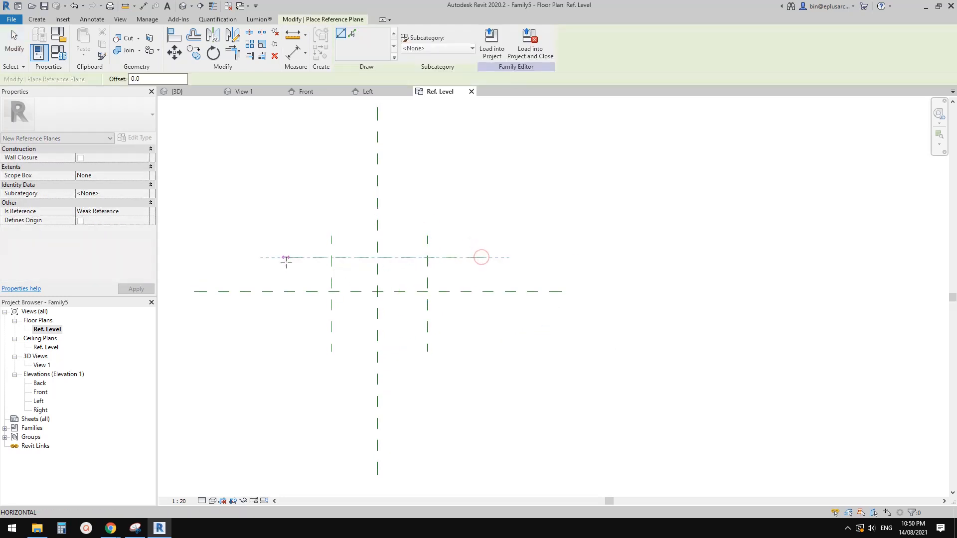
click(291, 337)
click(481, 337)
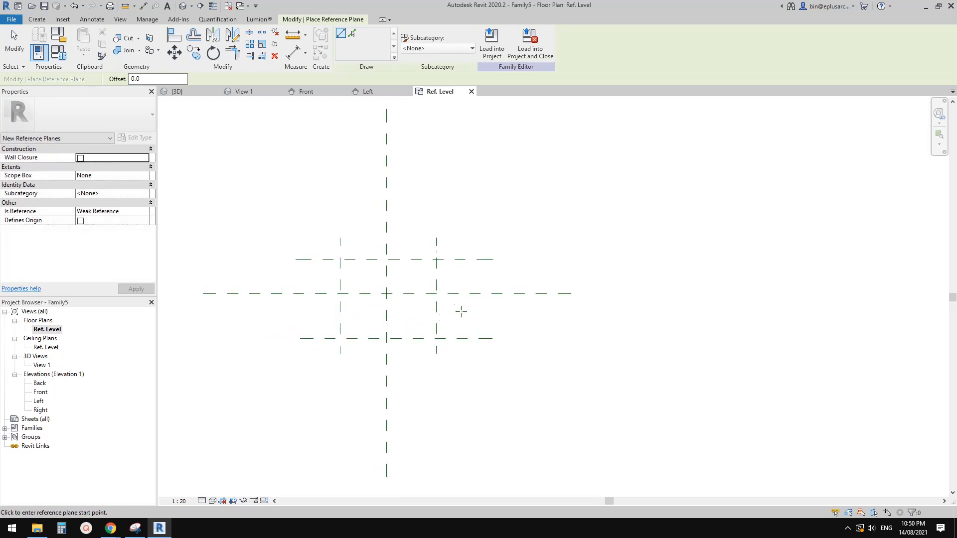
Step: Switch to Snipping Tool, mark the 25mm overflow gap on the captured drawing with the pen, and return to Revit
click(135, 529)
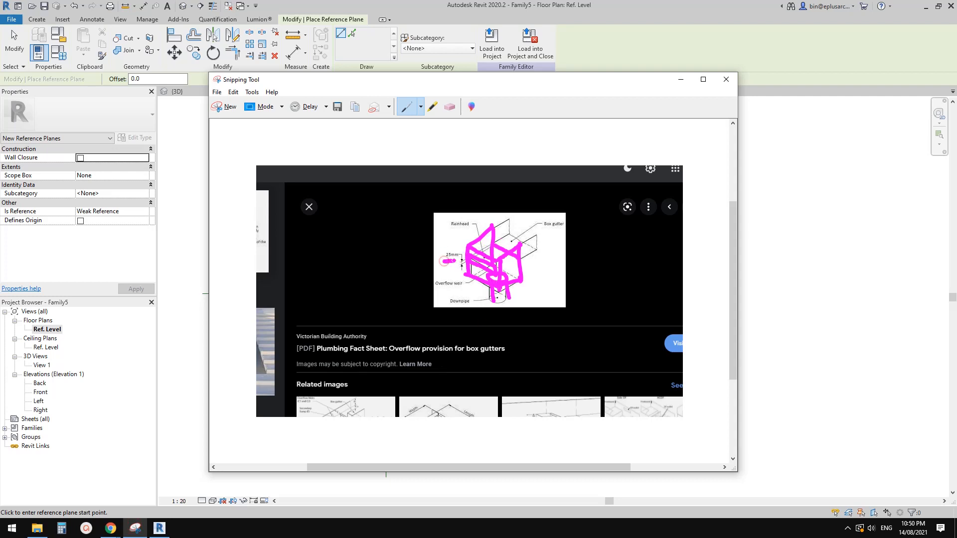
drag(443, 261, 451, 260)
click(771, 258)
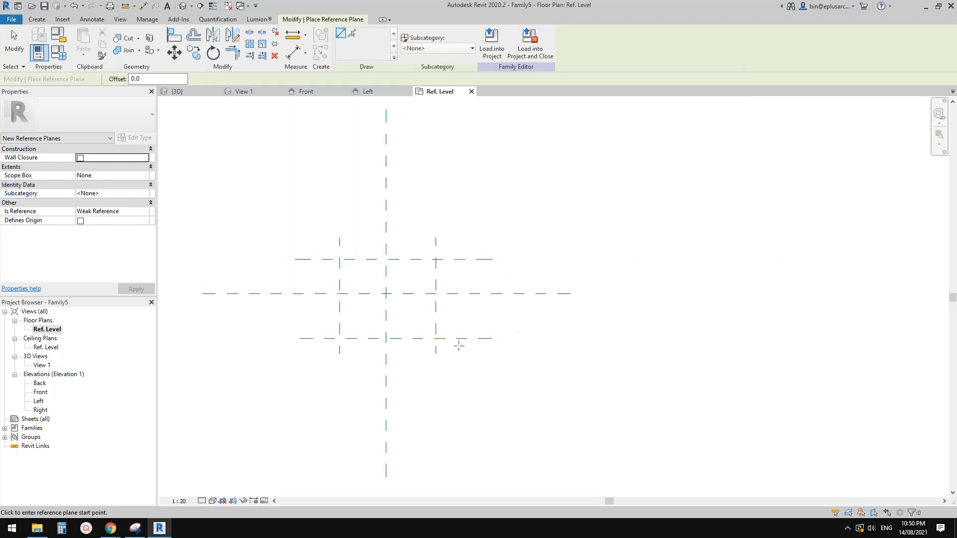
key(Escape)
click(471, 291)
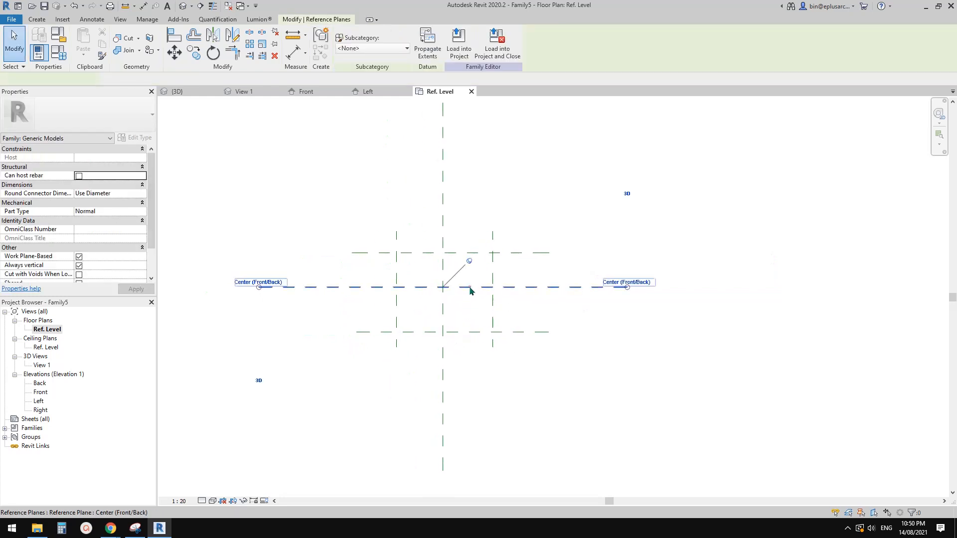
scroll(560, 289, up, 1)
key(Escape)
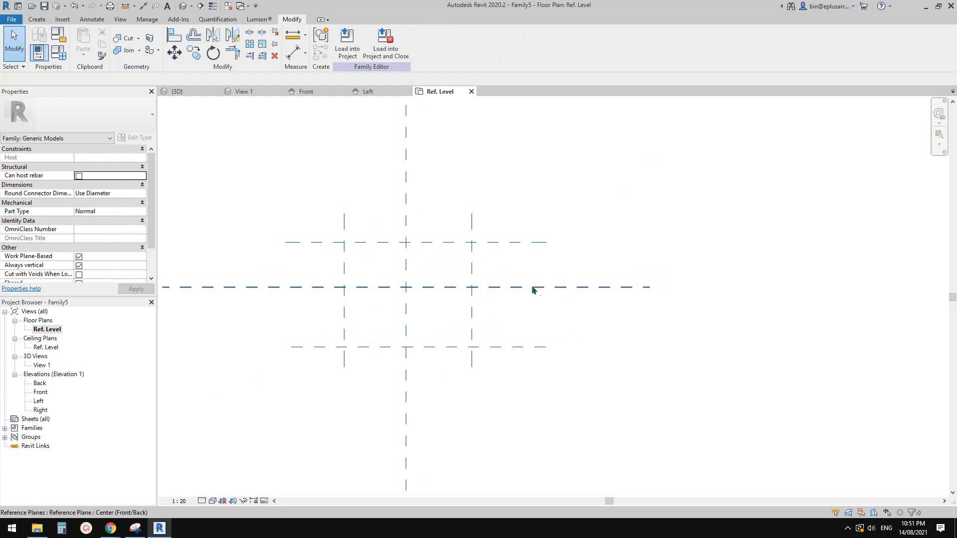
click(543, 288)
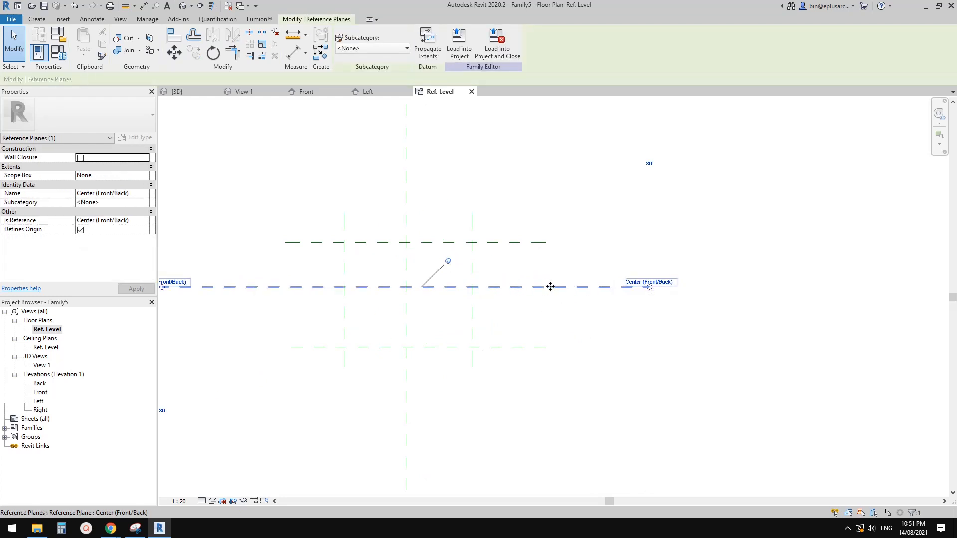
key(Escape)
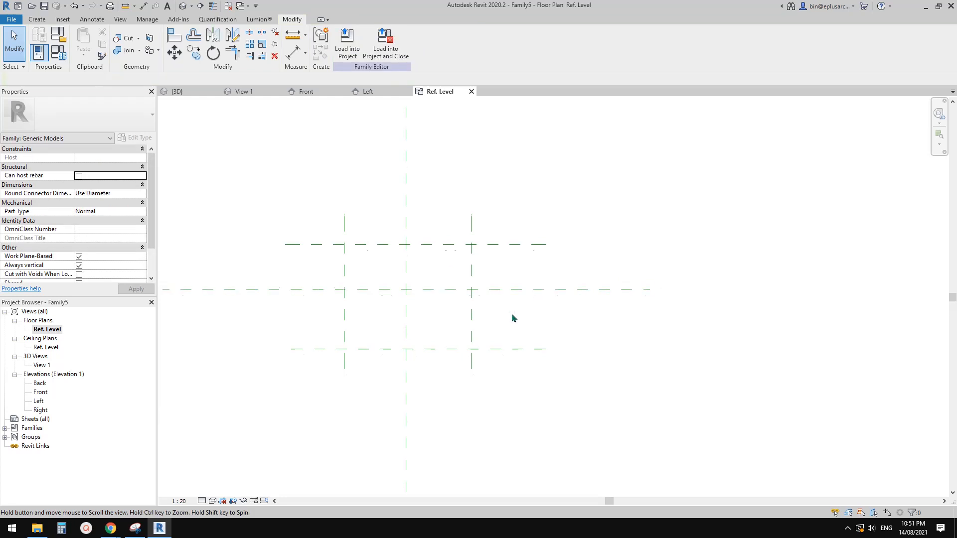
Step: Draw a horizontal reference plane about 69 mm below the Center (Front/Back) plane, extending past both vertical side planes
key(r)
key(p)
click(518, 308)
click(309, 308)
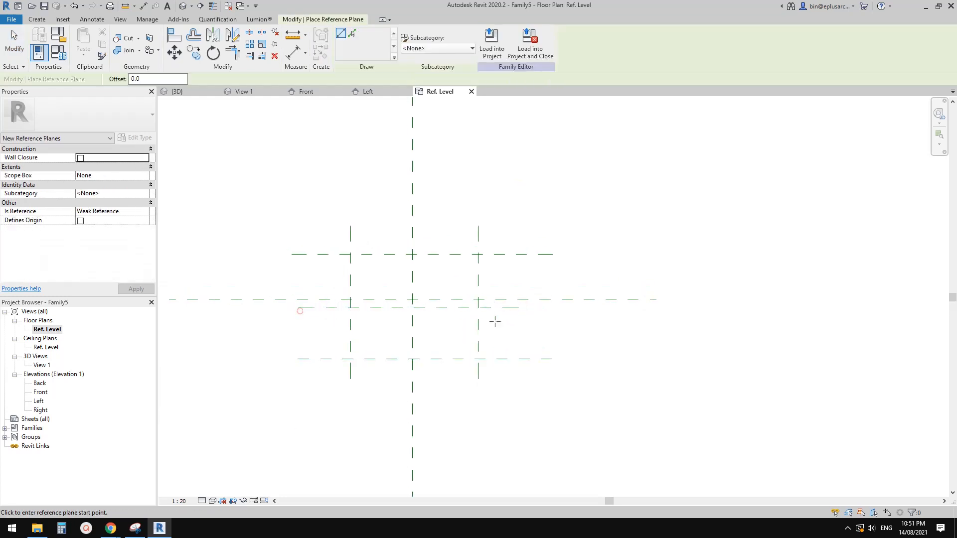
key(Escape)
Step: Add an aligned dimension between the Center (Front/Back) plane and the new horizontal reference plane just below it
key(d)
key(i)
scroll(517, 311, up, 2)
click(515, 305)
click(588, 334)
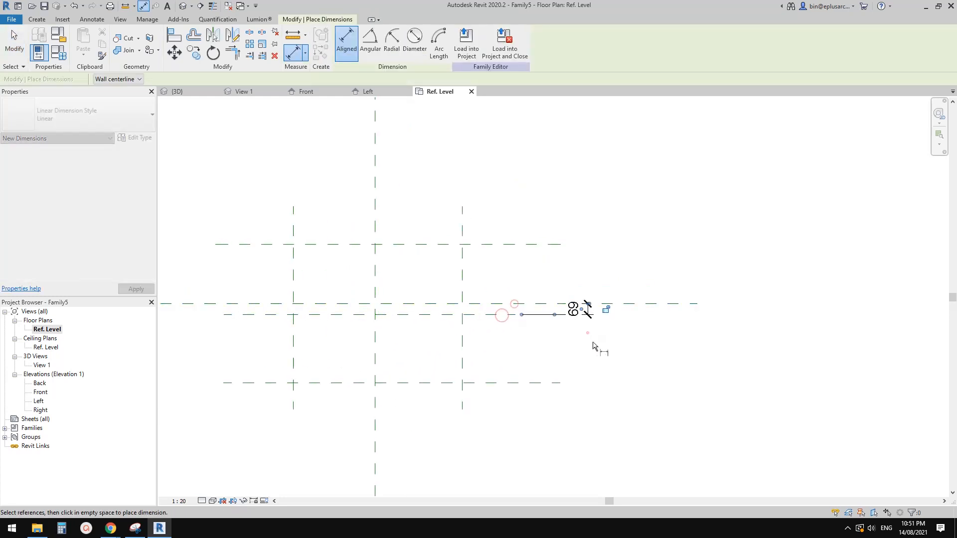
key(Escape)
Step: Set the distance of the new reference plane from the Center (Front/Back) plane to 25 mm and lock that dimension
click(489, 317)
middle_drag(580, 308, 589, 310)
scroll(585, 309, up, 1)
click(584, 310)
text(25)
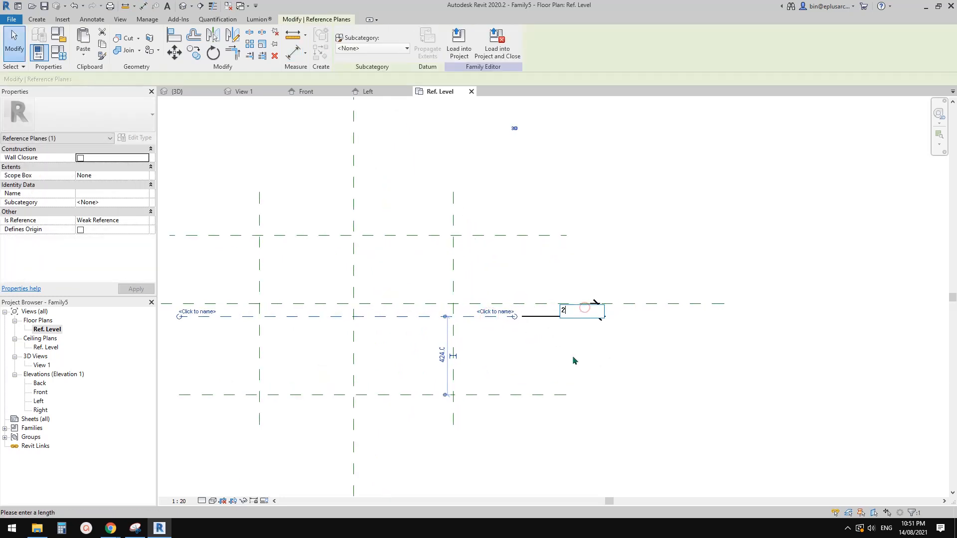
click(597, 394)
scroll(597, 393, up, 1)
click(574, 304)
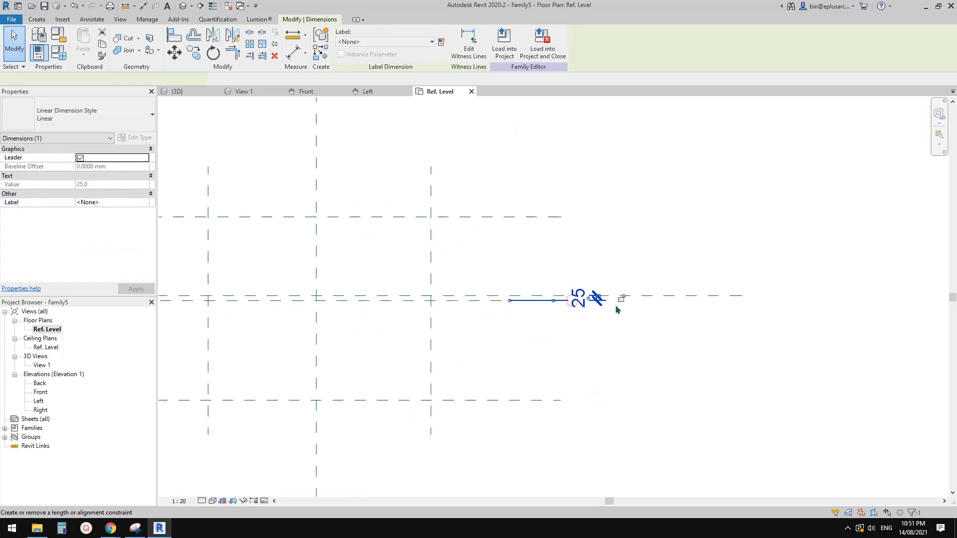
click(619, 301)
click(627, 323)
Step: Switch to Chrome to examine the box gutter overflow provision drawing, and return to Revit
middle_drag(490, 296, 568, 304)
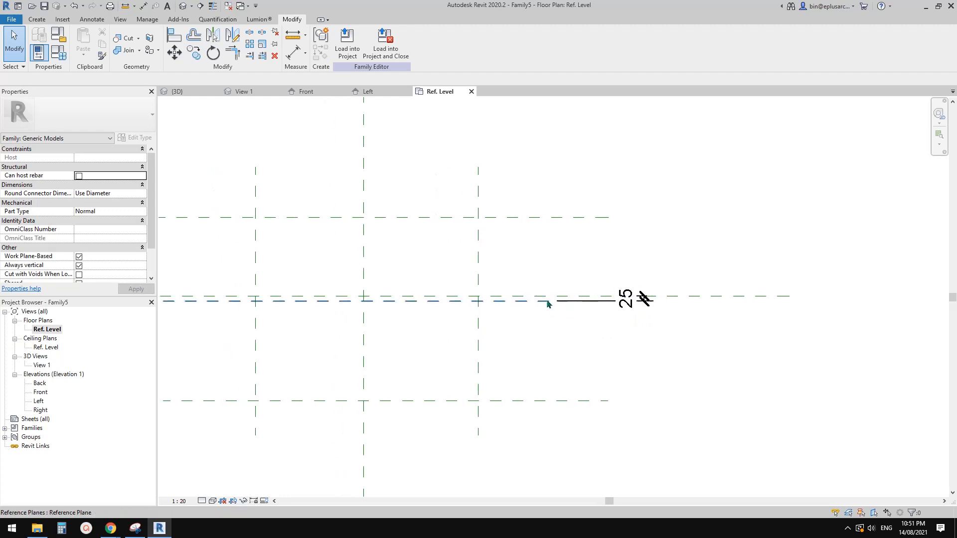
middle_drag(583, 342, 613, 332)
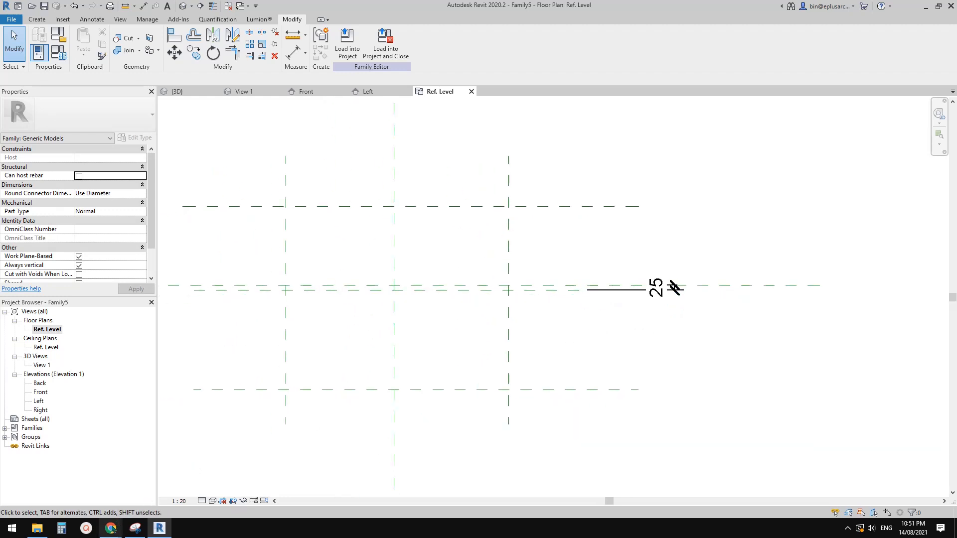
click(110, 528)
click(189, 496)
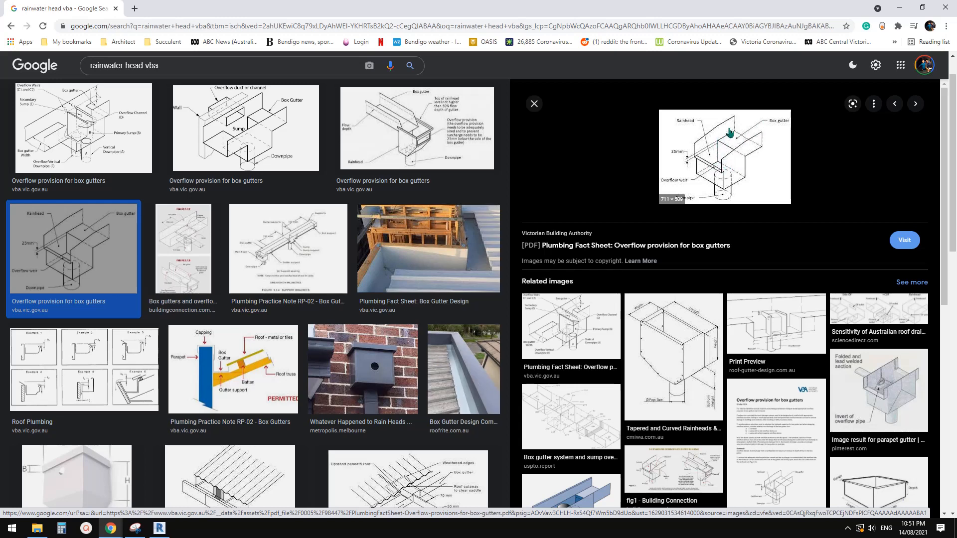
click(160, 528)
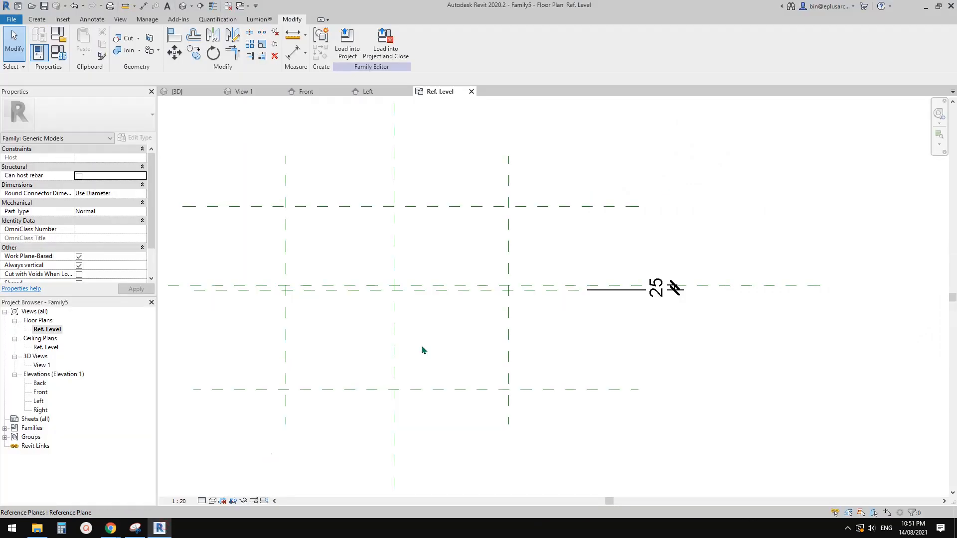
click(613, 292)
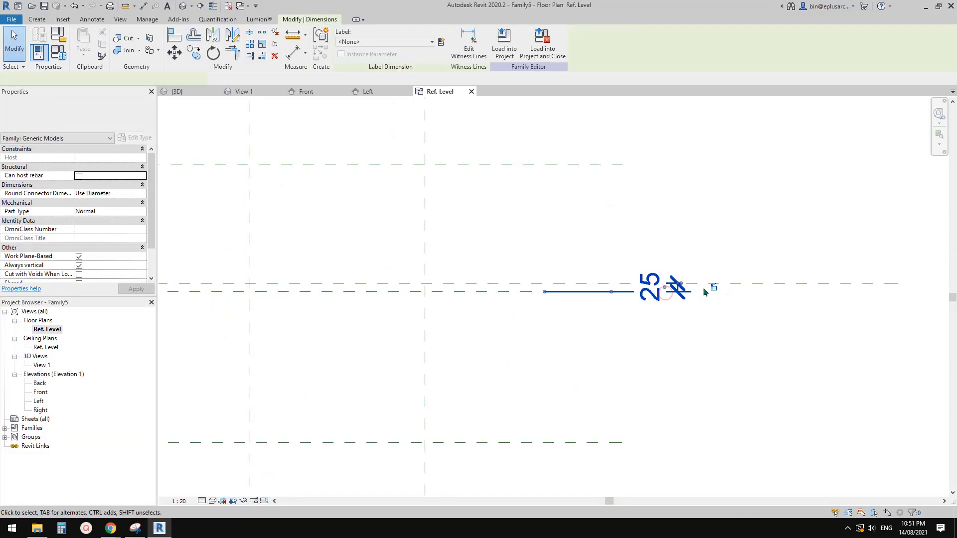
scroll(693, 295, down, 1)
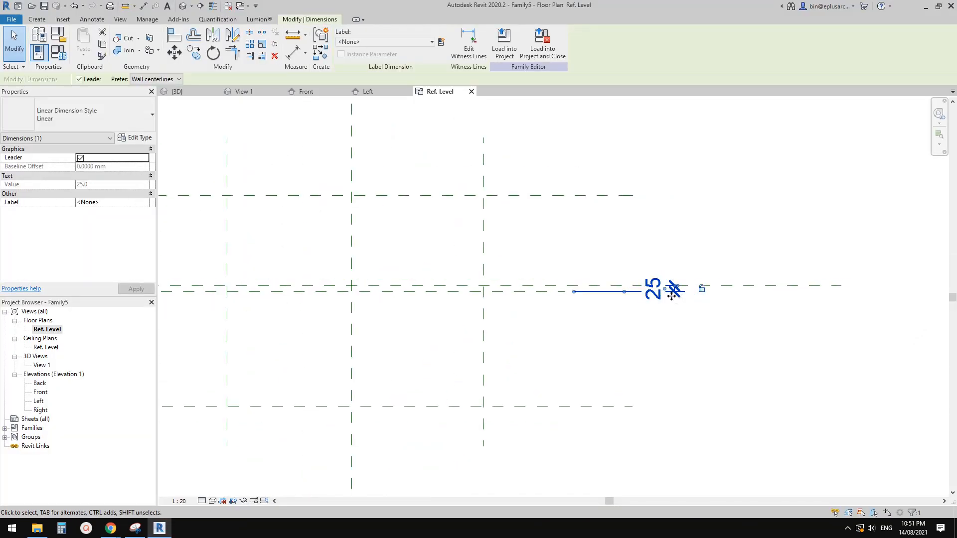
key(Escape)
scroll(828, 302, down, 1)
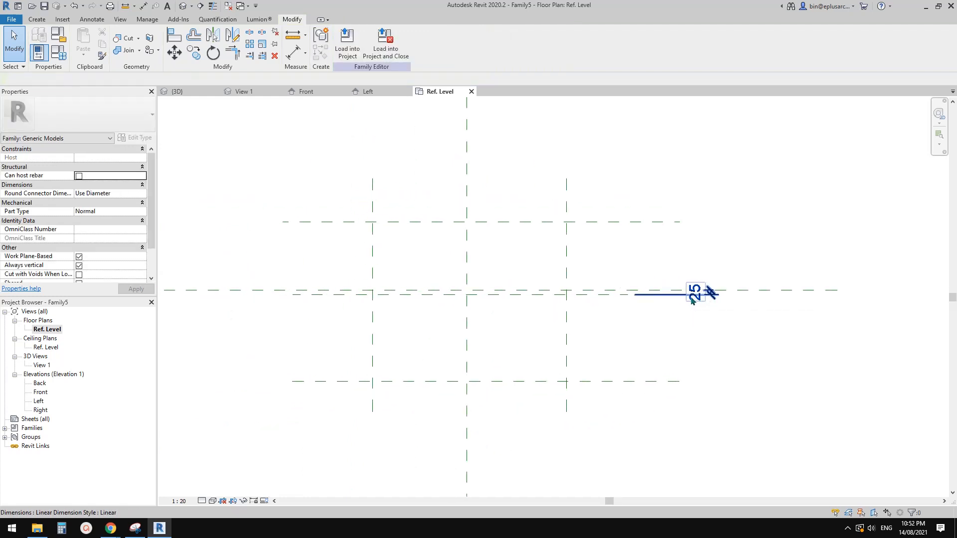
middle_drag(685, 302, 724, 305)
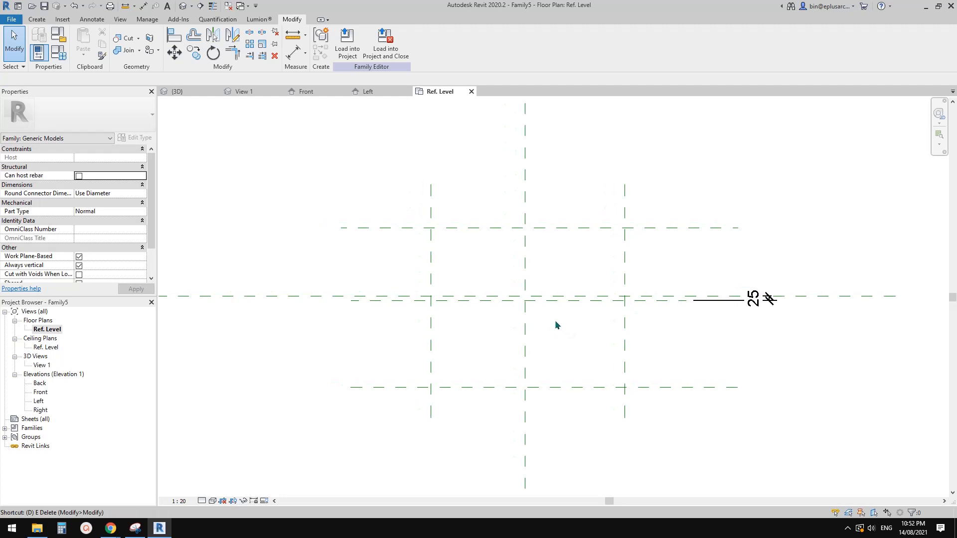
Step: Add an aligned dimension between the lowest horizontal reference plane and the Center (Front/Back) plane, placed beyond their left ends
key(d)
key(i)
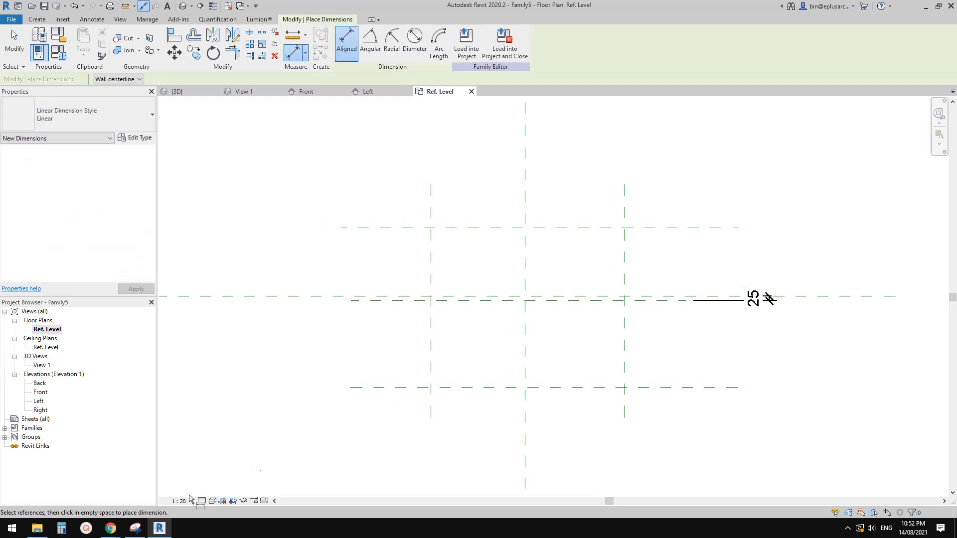
click(394, 389)
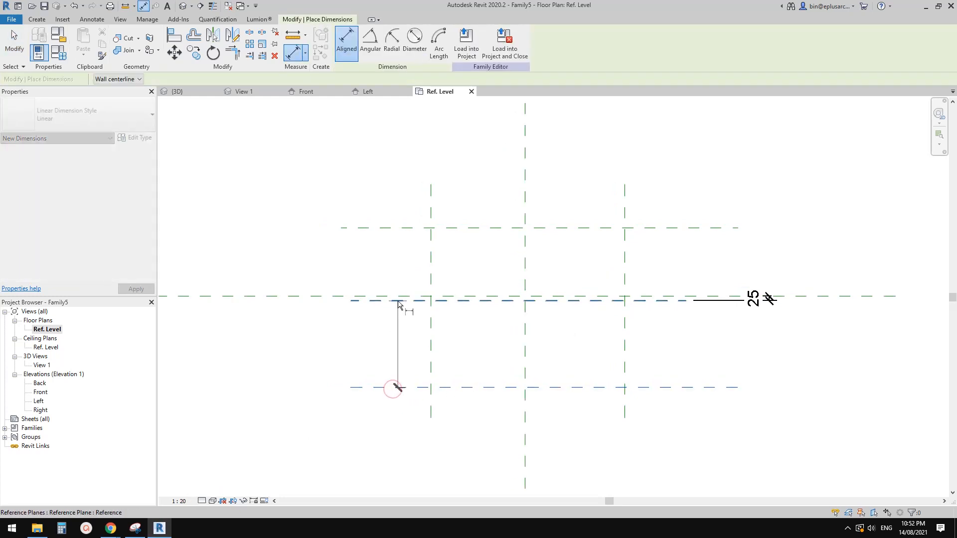
click(399, 301)
click(294, 340)
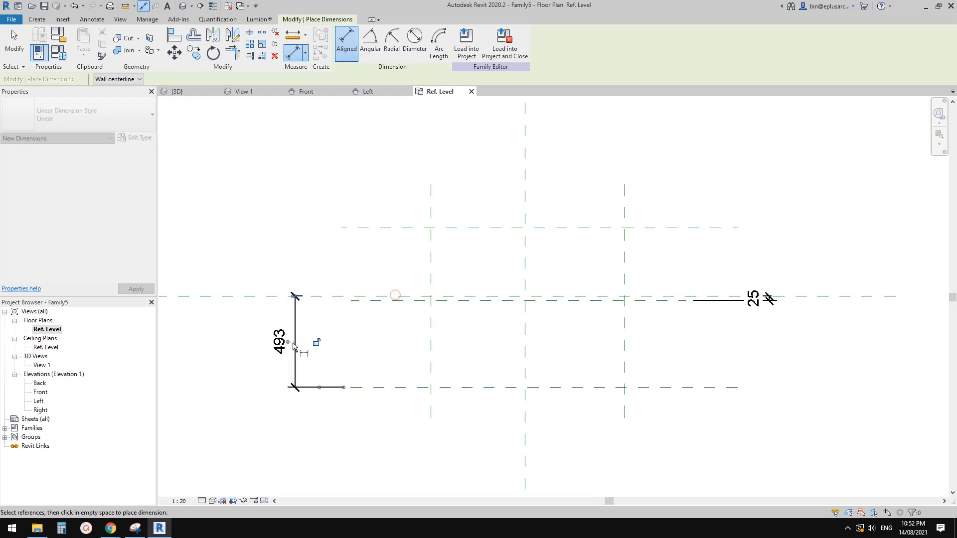
key(Escape)
key(Escape)
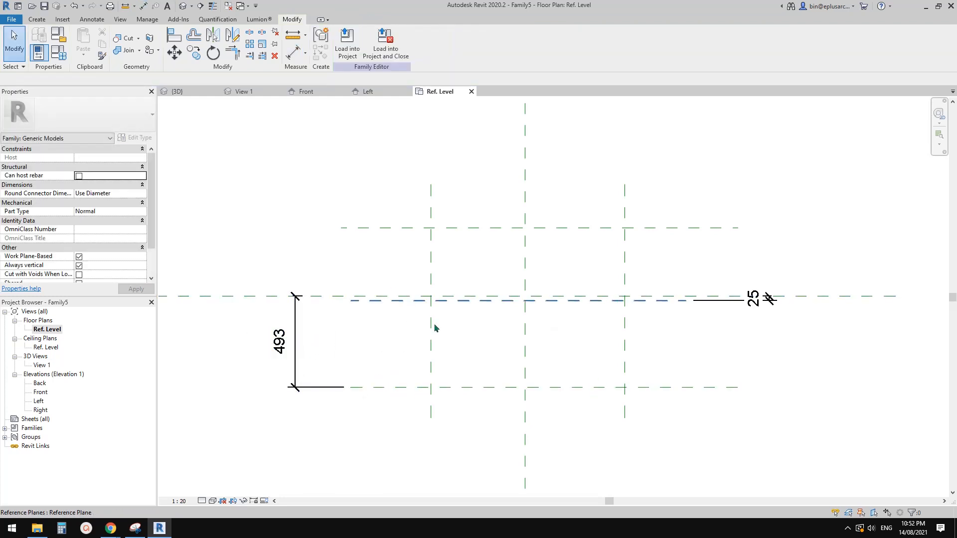
Step: Label the dimension between the centre plane and the lowest plane with a new type parameter named RWH Depth
click(294, 344)
click(441, 42)
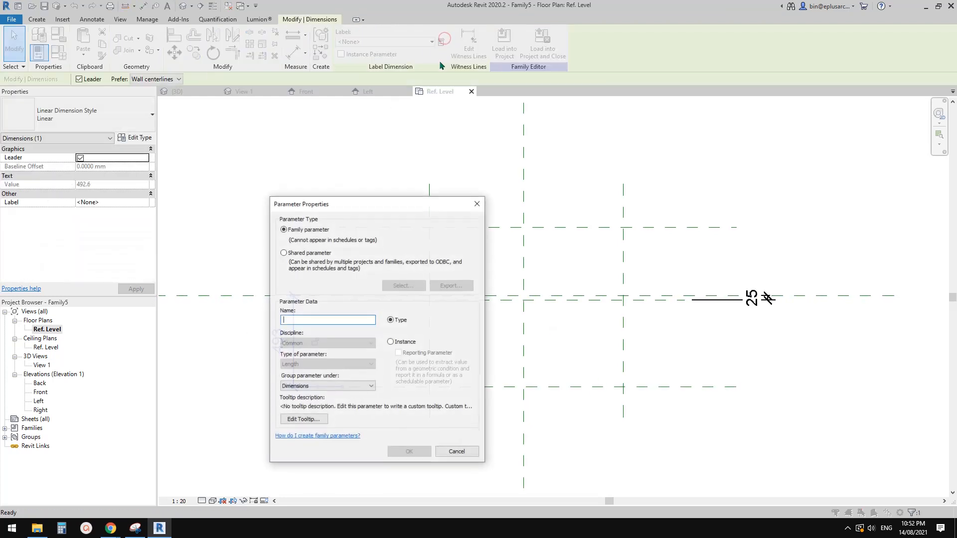
text(Dept)
key(BackSpace)
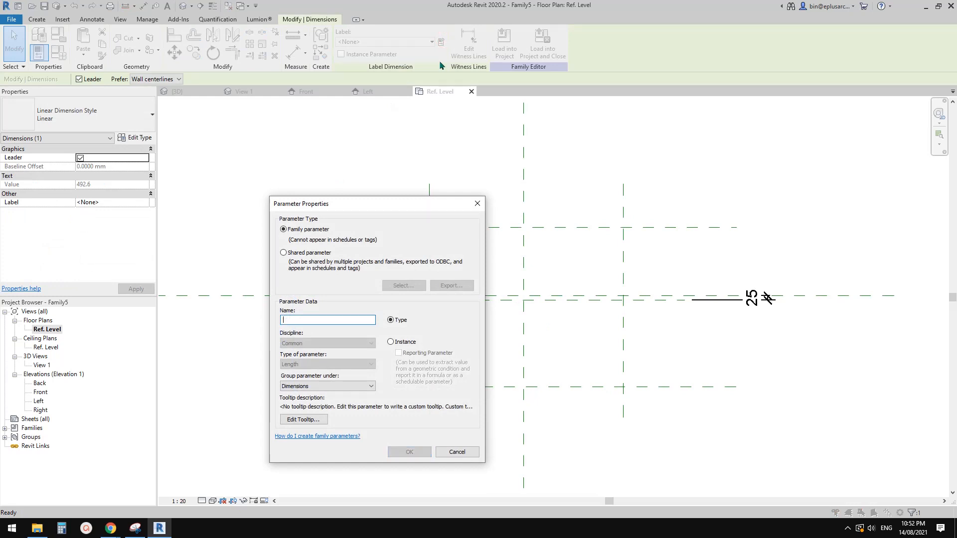
text(R)
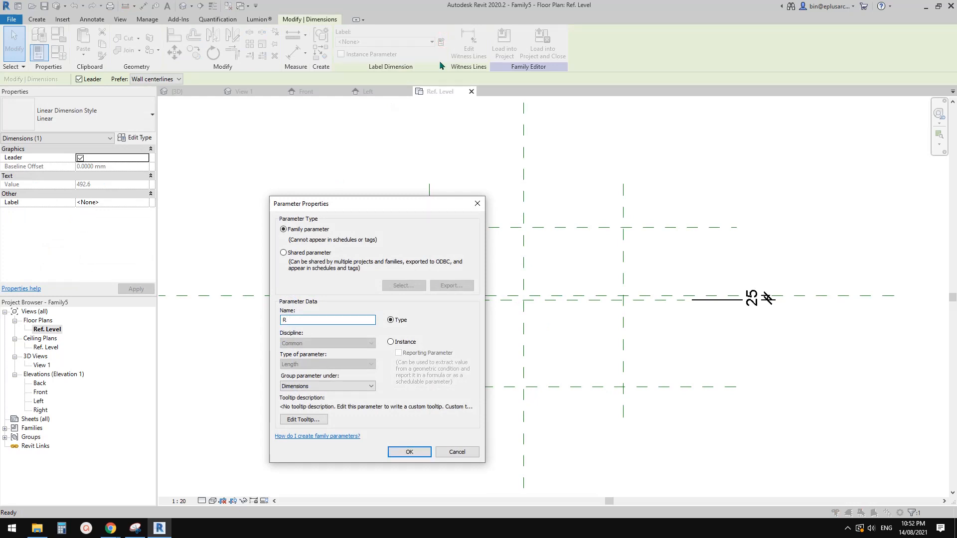
key(BackSpace)
text(R)
click(410, 453)
middle_drag(435, 284, 409, 303)
click(409, 304)
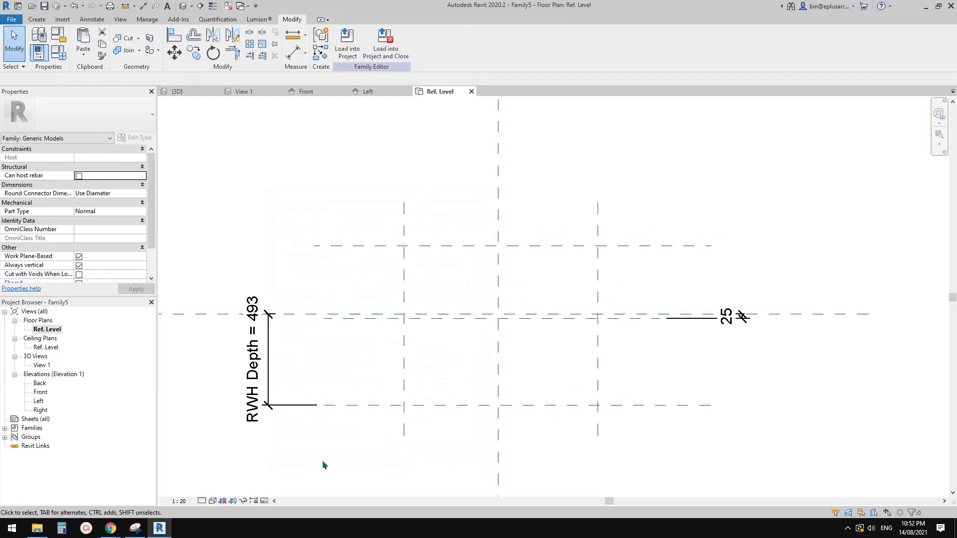
Step: Consult the captured drawing, and add an aligned dimension between the uppermost horizontal reference plane and the Center (Front/Back) plane
click(135, 528)
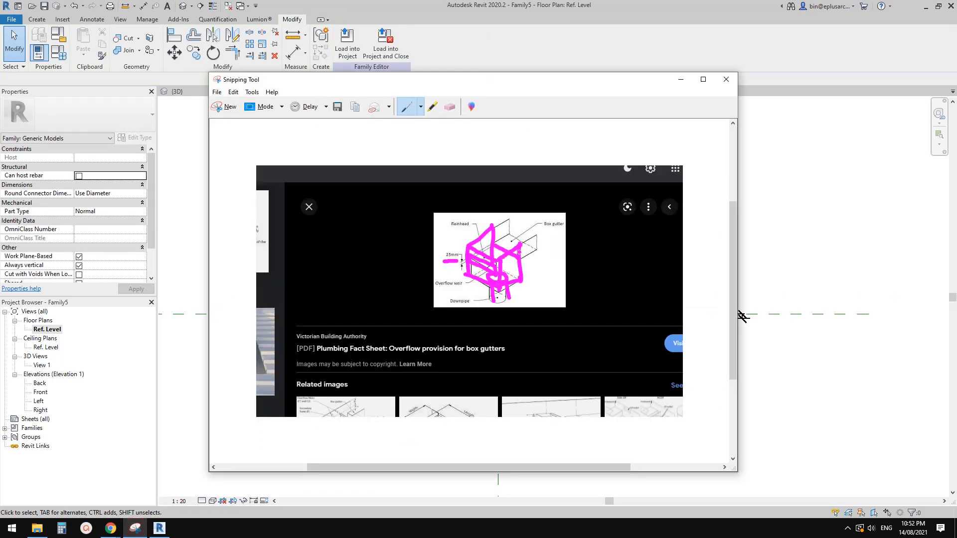
click(812, 267)
middle_drag(310, 307, 322, 317)
key(d)
key(i)
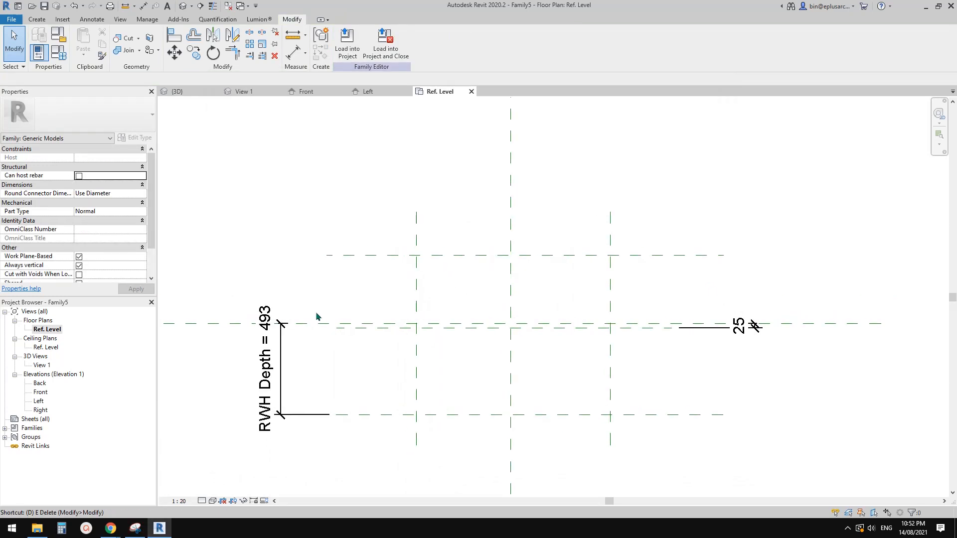
click(368, 255)
click(316, 324)
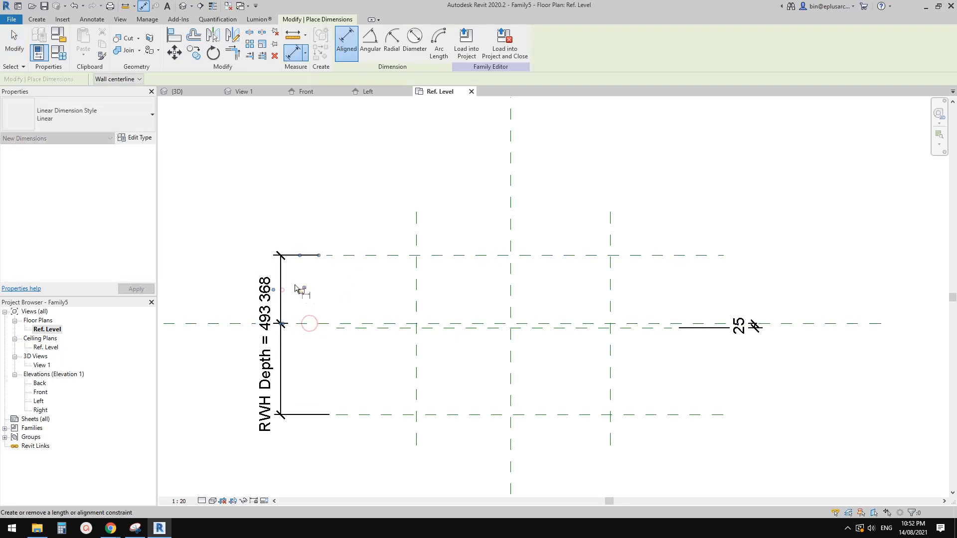
click(281, 289)
key(Escape)
key(Escape)
Step: Label the dimension between the uppermost plane and the centre plane with a new type parameter named RWH Height
click(280, 277)
click(442, 41)
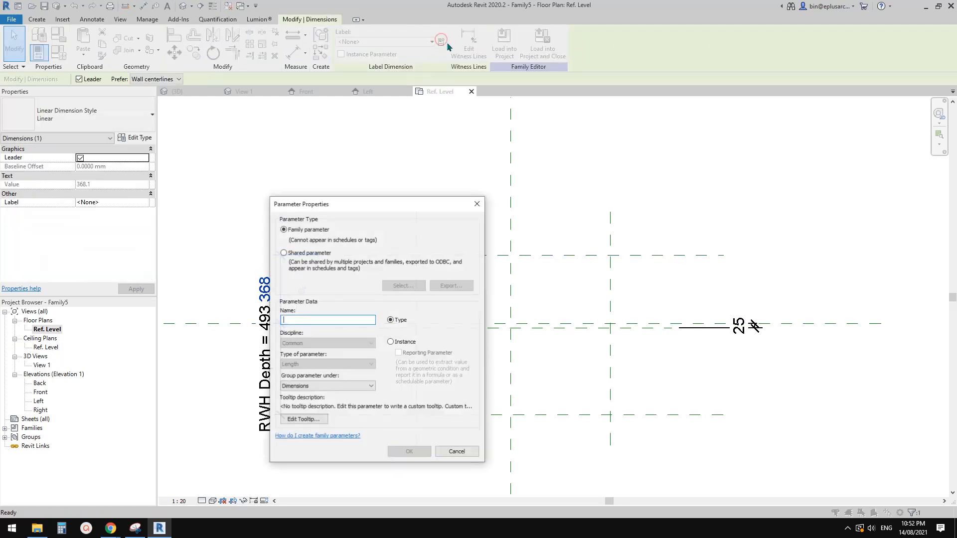
text(RWH Height)
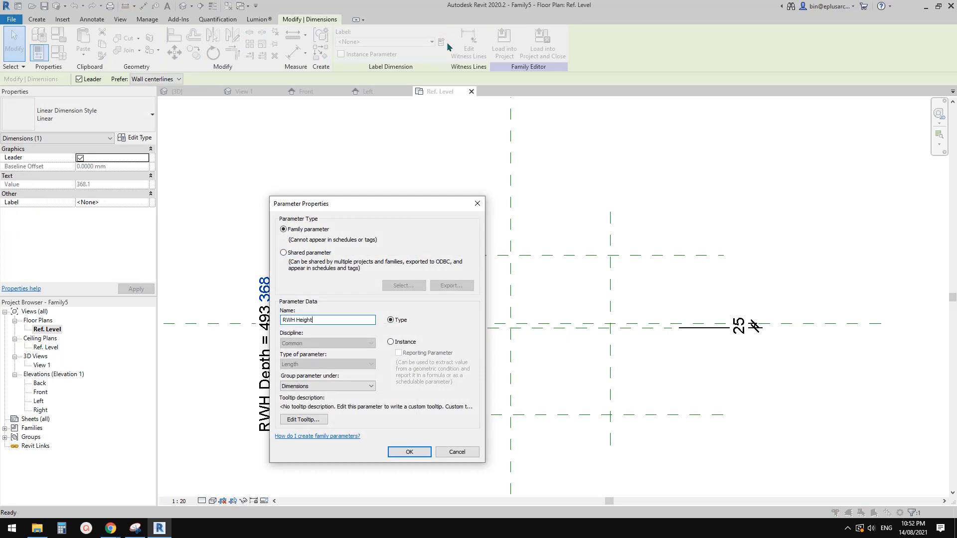
key(Return)
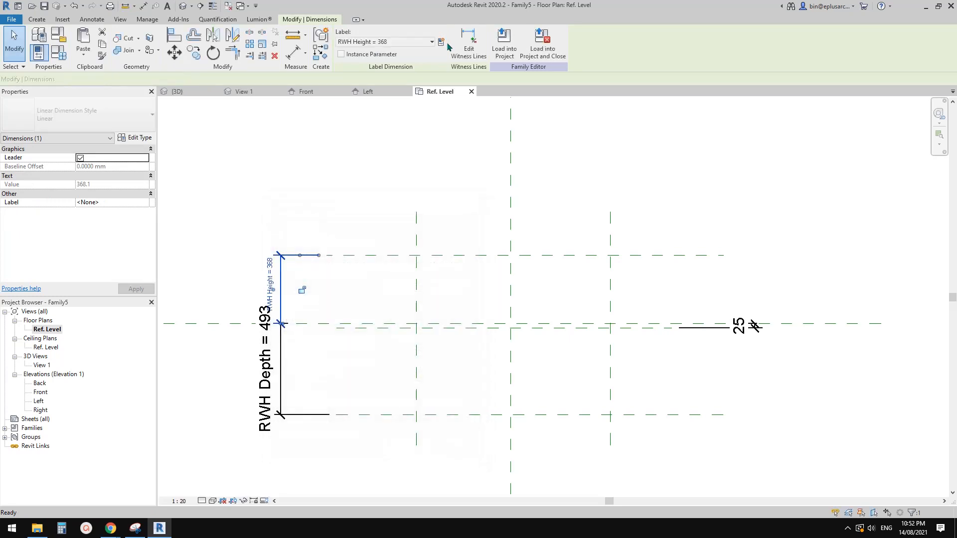
middle_drag(303, 262, 307, 263)
click(306, 265)
middle_drag(288, 295, 323, 283)
click(323, 282)
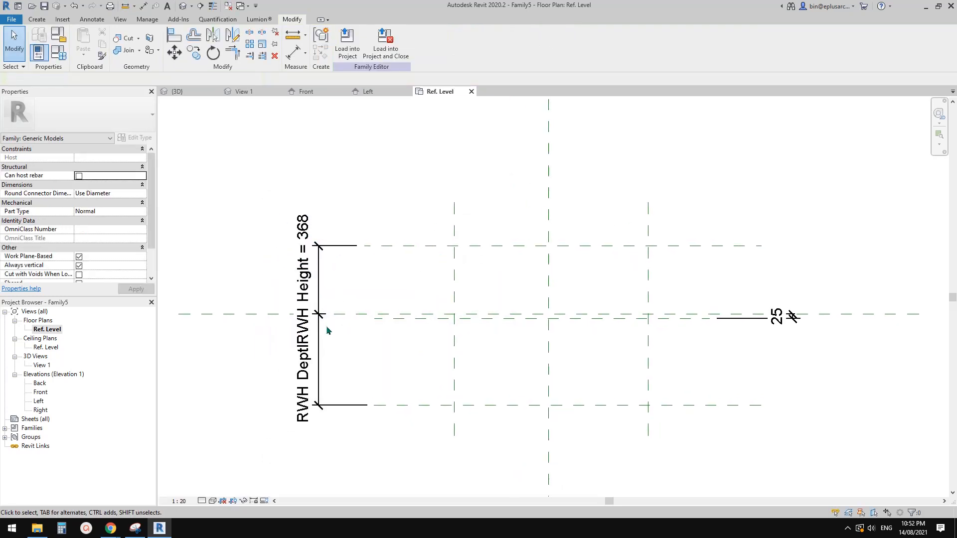
Step: Set the plan view's scale to 1:10
click(180, 501)
click(194, 391)
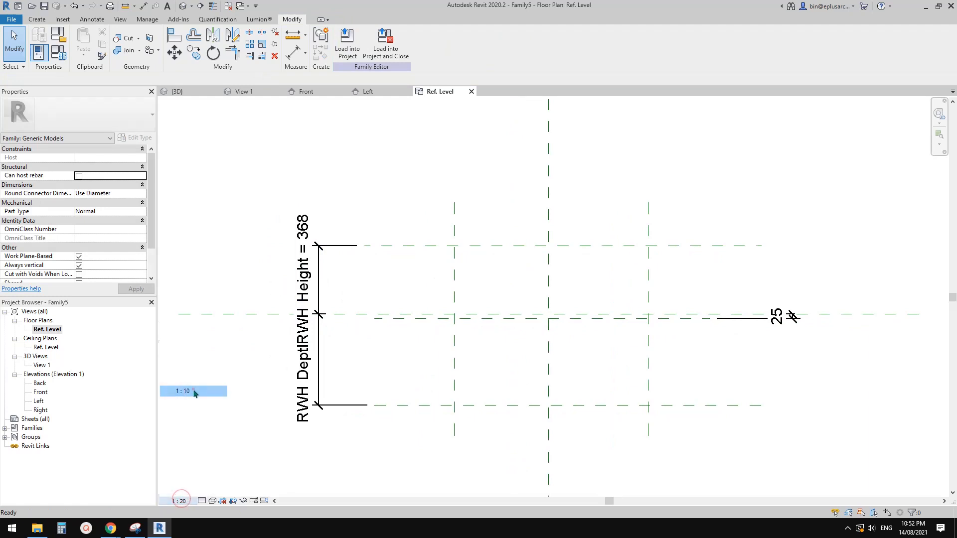
mouse_move(544, 355)
middle_down()
mouse_move(477, 337)
mouse_move(493, 313)
middle_up()
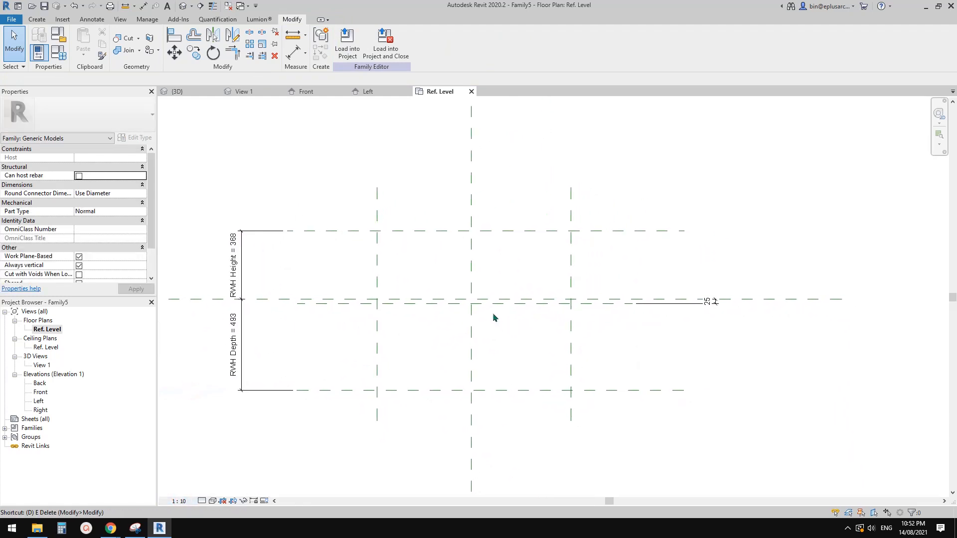
Step: Add an aligned dimension across the two outer vertical reference planes and the Center (Left/Right) plane, and make its segments equal
key(d)
key(i)
click(580, 249)
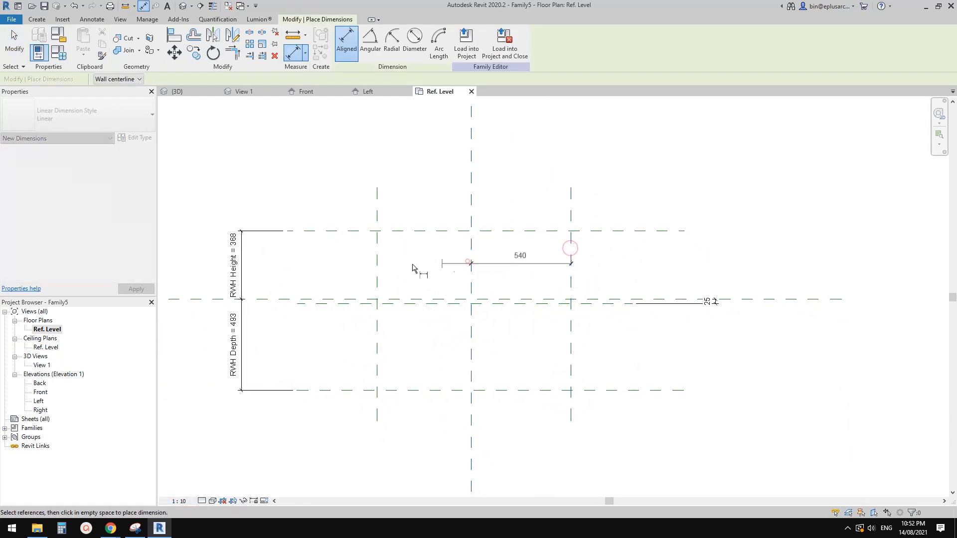
click(471, 259)
click(377, 262)
middle_drag(377, 262, 373, 309)
click(414, 174)
click(470, 151)
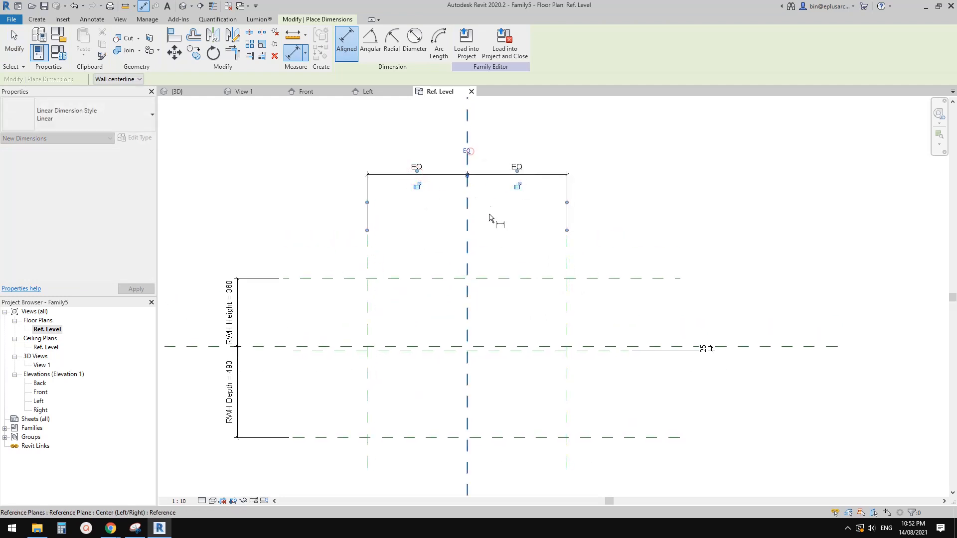
Step: Add an overall aligned dimension between the two outer vertical reference planes, placed above the equality dimension
click(567, 301)
click(366, 312)
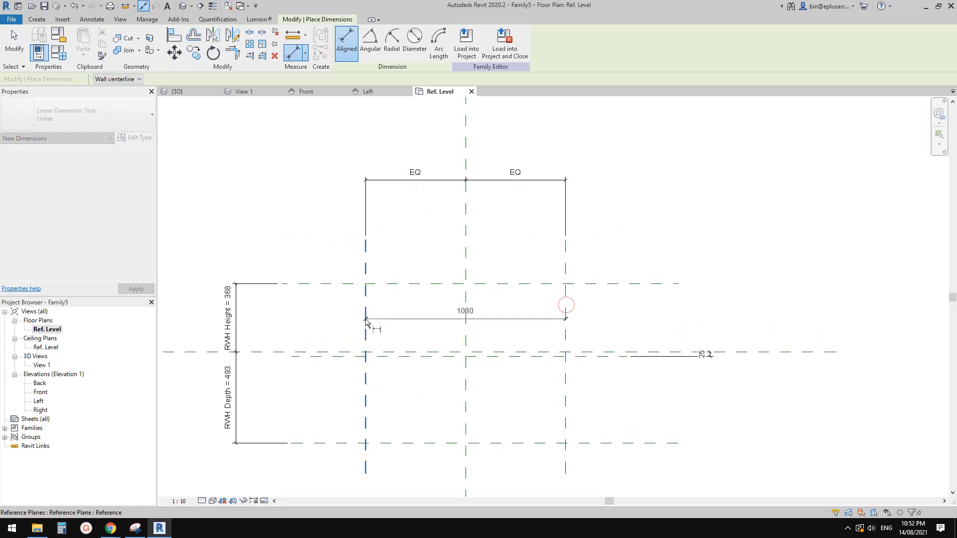
middle_drag(366, 313, 360, 349)
click(454, 188)
key(Escape)
key(Escape)
Step: Label the overall dimension between the outer vertical planes with a new type parameter named RWH Width
click(454, 188)
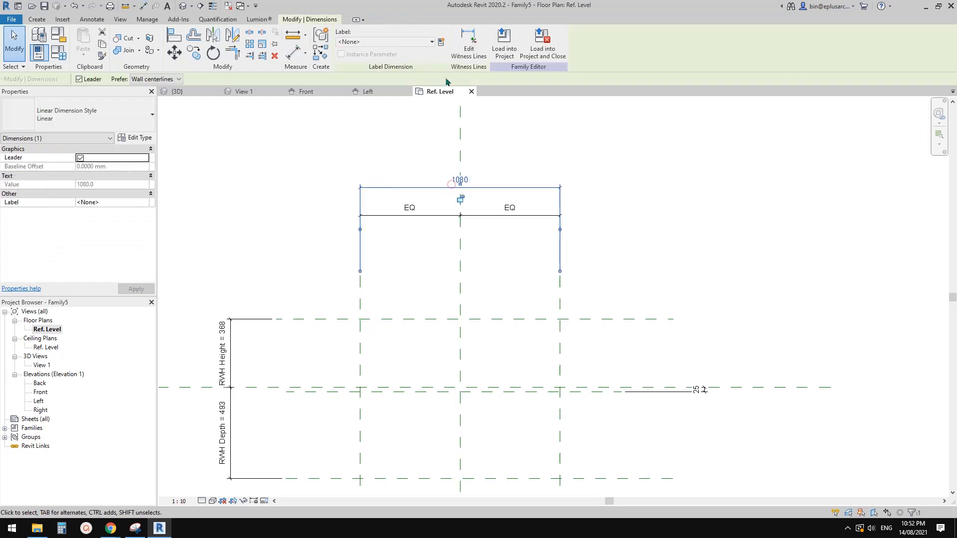
click(442, 43)
text(RWH Width)
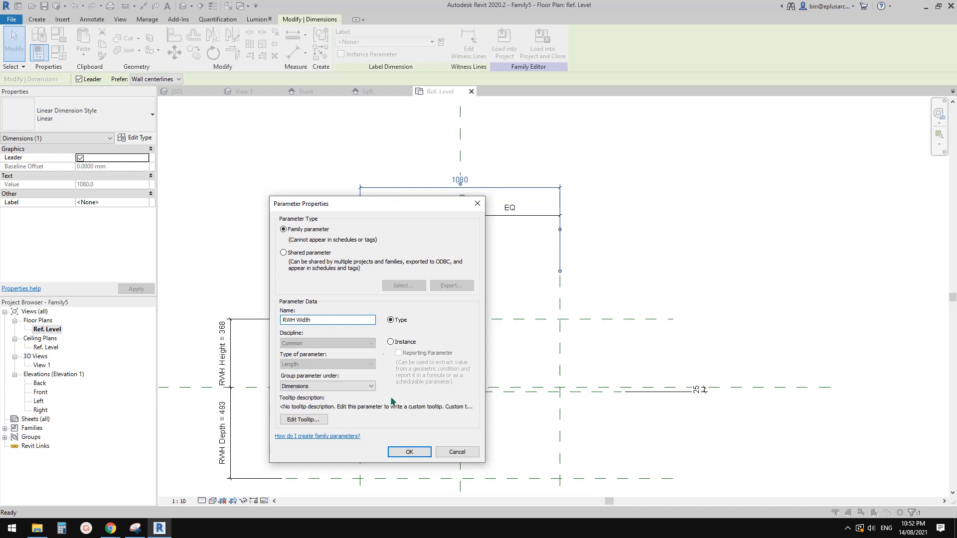
click(409, 452)
click(436, 239)
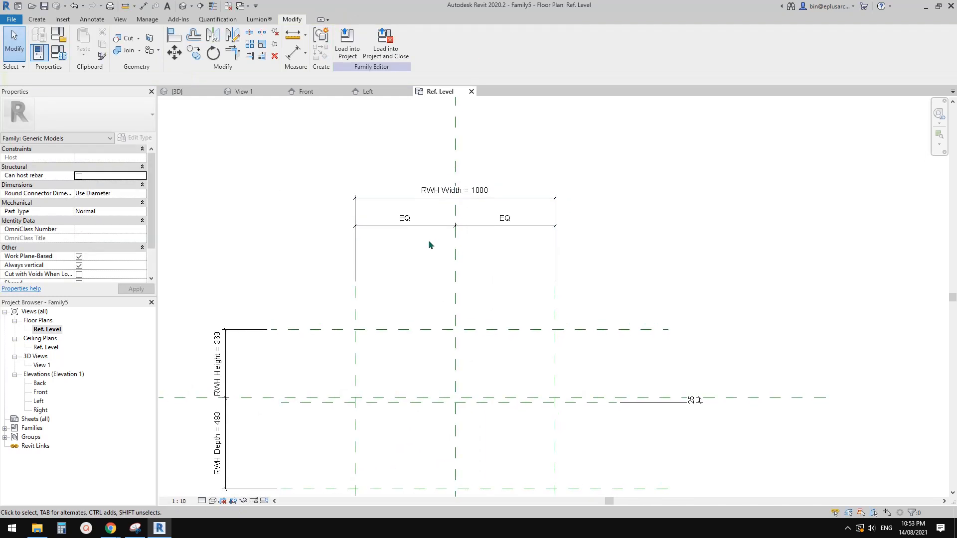
Step: Switch to Chrome to consult the VBA box gutter overflow provision drawing, and return to Revit
scroll(430, 244, down, 2)
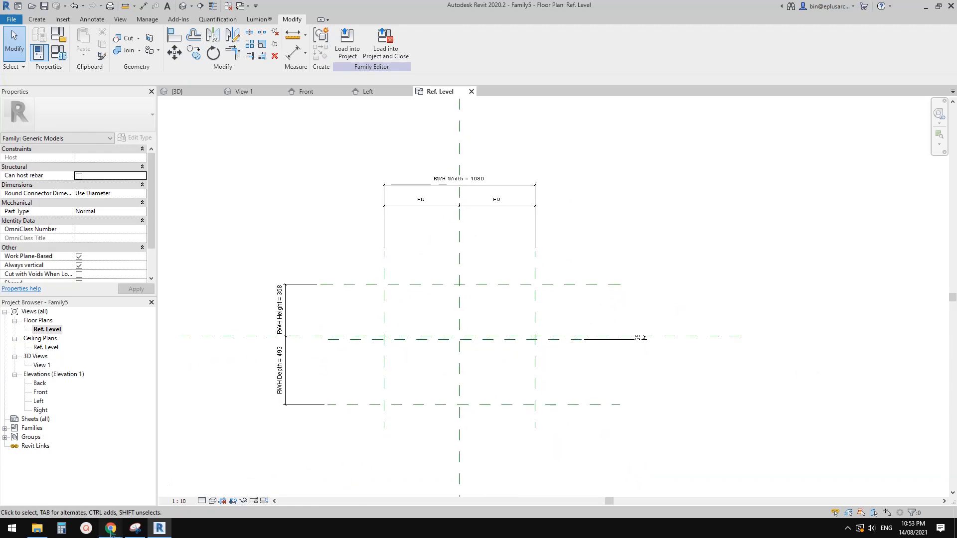
mouse_move(111, 531)
click(155, 493)
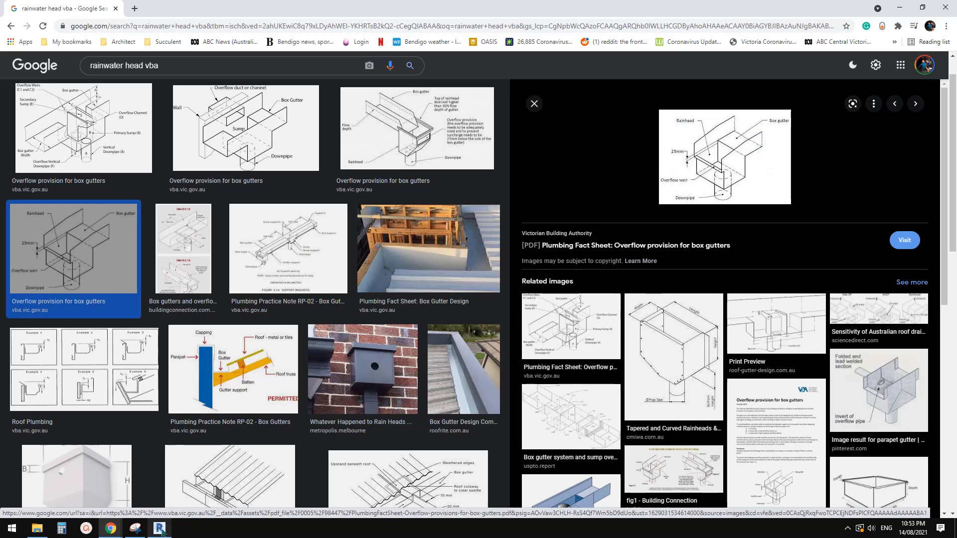
key(alt+Tab)
middle_drag(448, 309, 423, 255)
scroll(432, 178, up, 1)
scroll(432, 179, up, 1)
scroll(428, 279, down, 1)
middle_drag(430, 292, 511, 276)
scroll(245, 362, up, 2)
scroll(333, 341, down, 2)
middle_drag(362, 347, 319, 336)
middle_drag(505, 250, 447, 245)
scroll(483, 186, up, 1)
scroll(463, 212, down, 1)
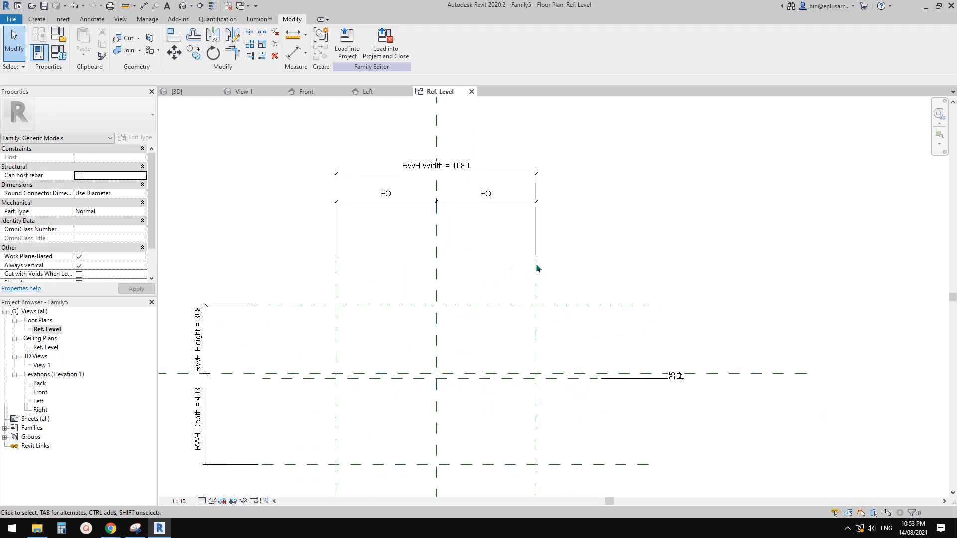
mouse_move(510, 286)
middle_down()
mouse_move(512, 263)
mouse_move(517, 277)
middle_up()
middle_drag(394, 286, 488, 314)
middle_drag(393, 256, 405, 260)
Step: Set the family type values to 300 for RWH Width, 150 for RWH Height and 250 for RWH Depth
click(58, 52)
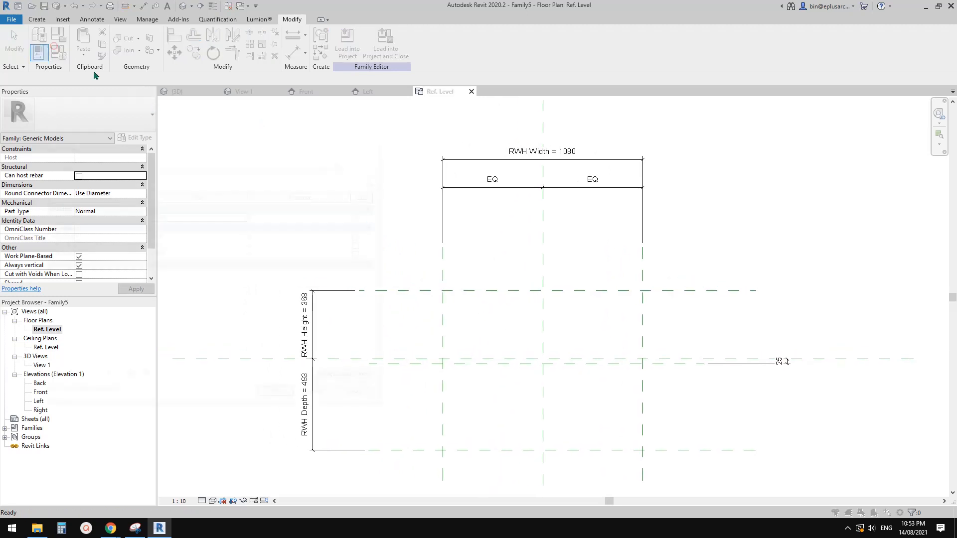
click(174, 166)
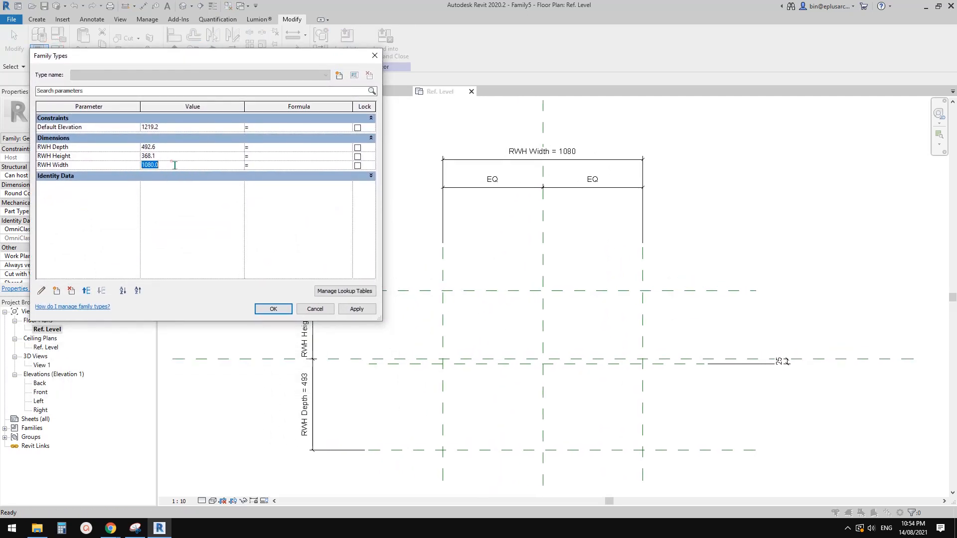
text(300)
click(148, 157)
drag(170, 157, 143, 154)
text(2)
text(150)
click(183, 147)
click(357, 309)
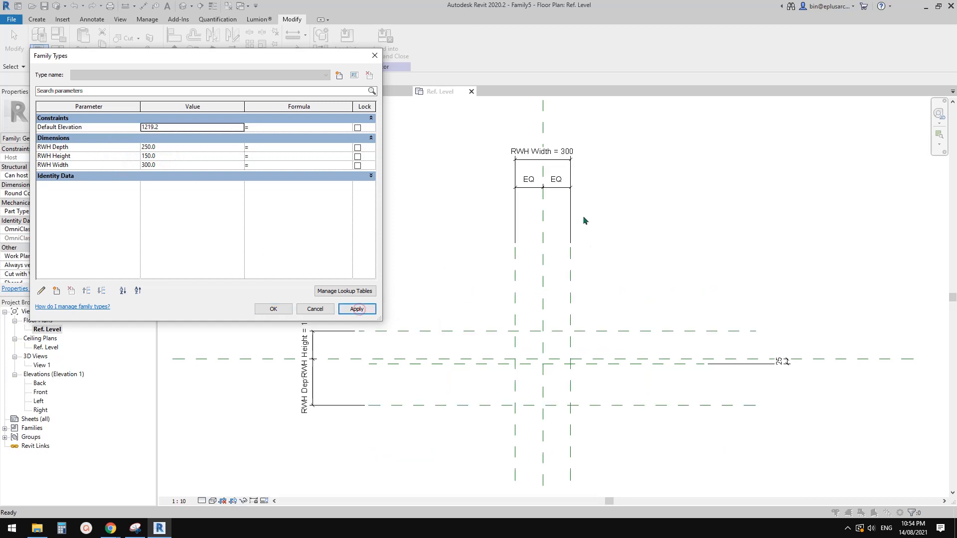
click(289, 313)
Step: Move the RWH Height and RWH Depth dimensions closer to the vertical reference planes
scroll(413, 412, up, 2)
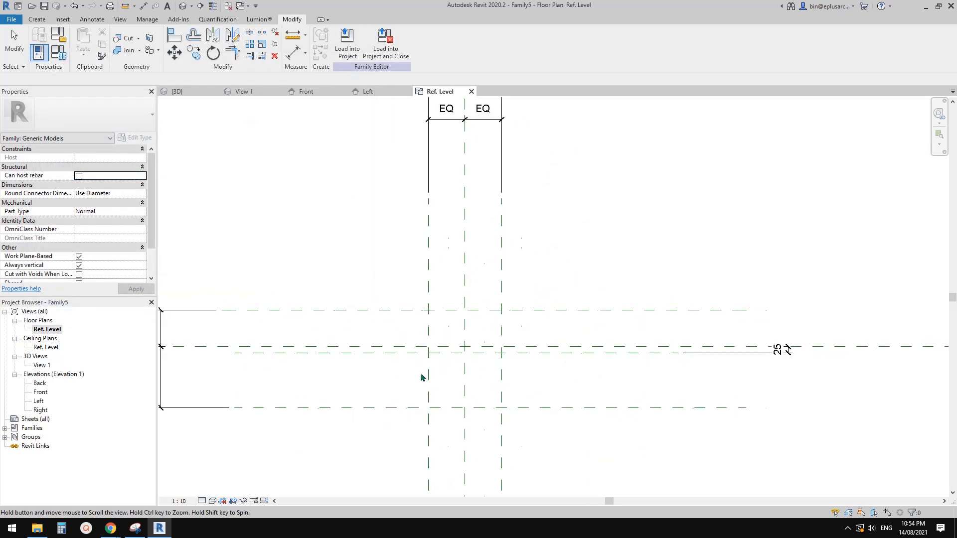
drag(270, 360, 436, 358)
drag(270, 383, 465, 389)
Step: Move the equality dimension and the RWH Width dimension down, closer to the uppermost horizontal reference plane
middle_drag(521, 346, 475, 378)
drag(553, 140, 548, 259)
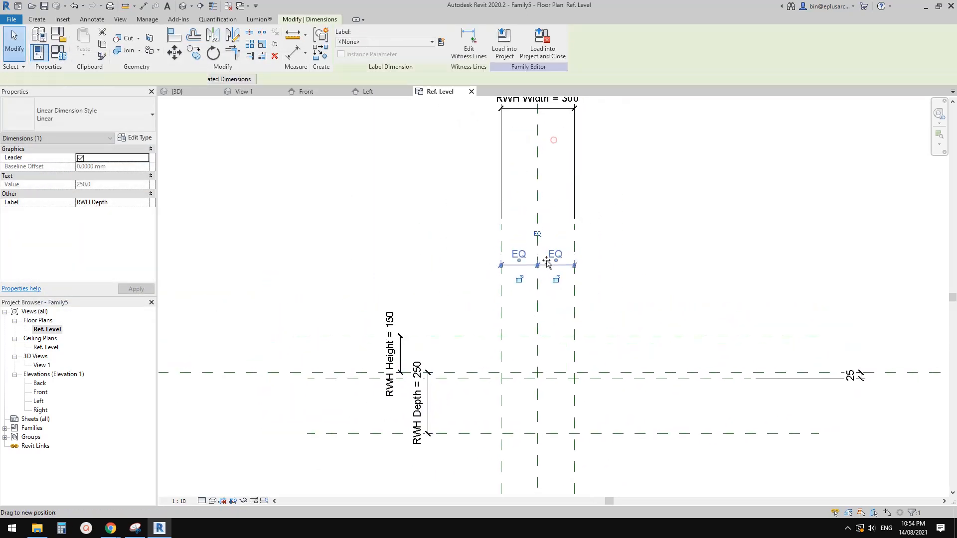
middle_drag(573, 126, 547, 182)
drag(536, 154, 542, 276)
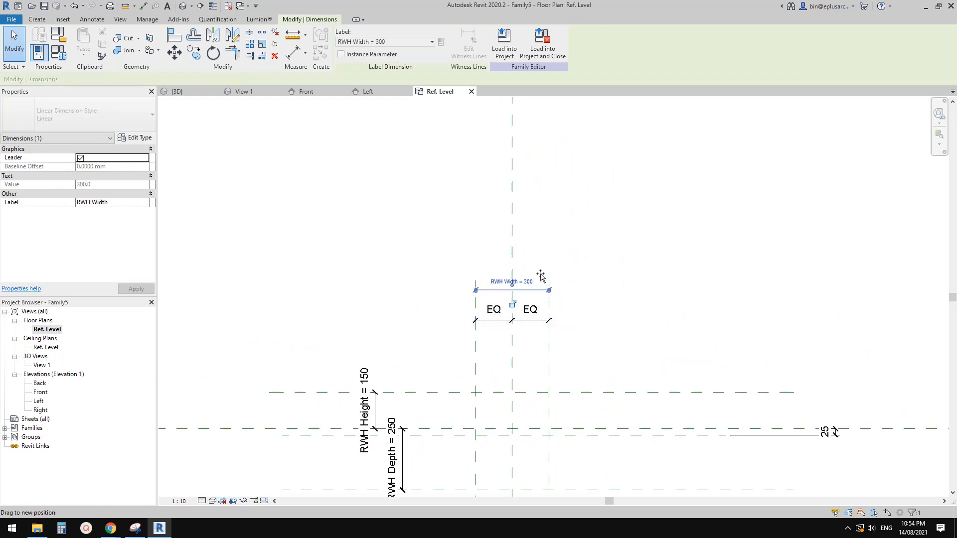
middle_drag(535, 447, 440, 289)
click(490, 319)
Step: Draw two short vertical reference planes about 170 mm apart, one on each side of the Center (Left/Right) plane and inside the outer planes
scroll(482, 325, up, 5)
scroll(484, 310, down, 2)
scroll(473, 328, up, 2)
scroll(461, 331, down, 1)
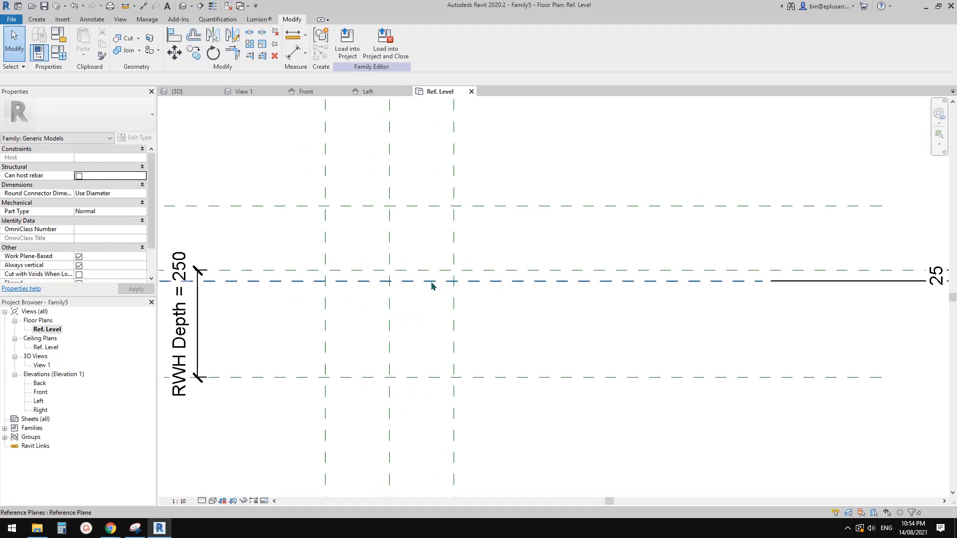
scroll(432, 286, down, 1)
middle_drag(415, 319, 389, 321)
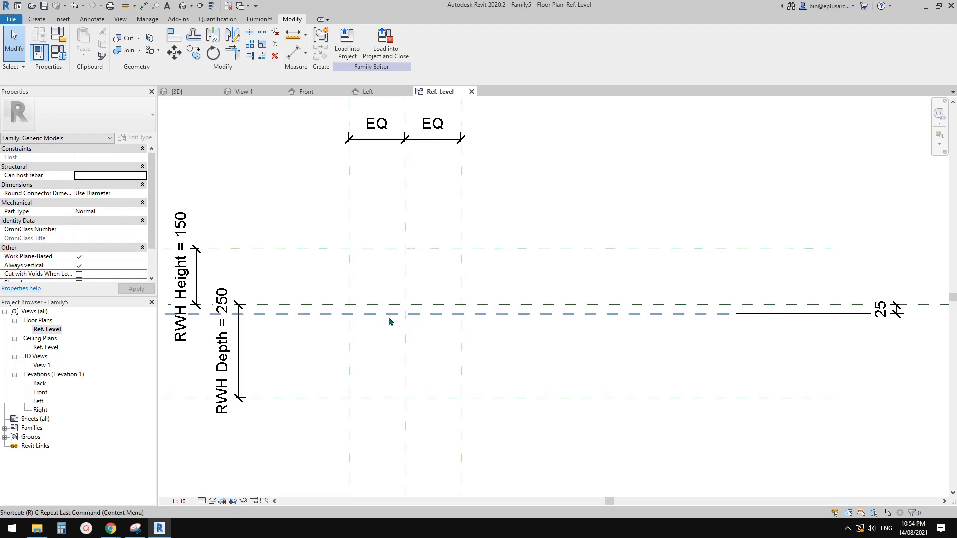
key(r)
key(p)
click(371, 336)
click(372, 234)
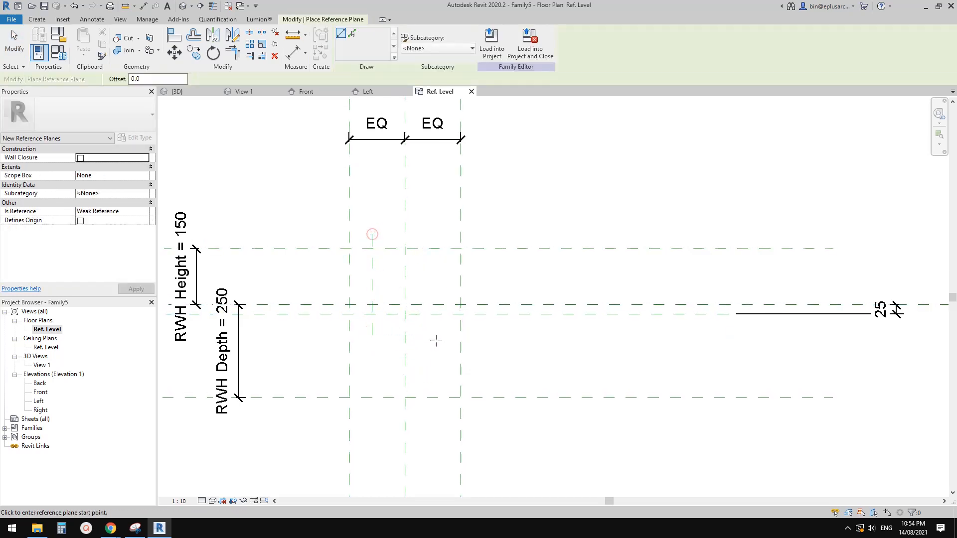
click(436, 340)
click(437, 230)
key(Escape)
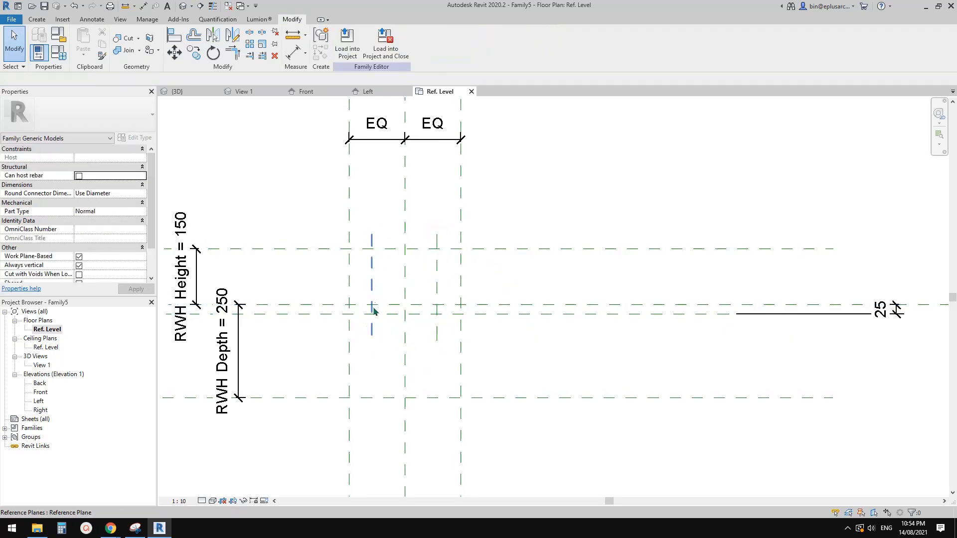
Step: Dimension the two inner vertical planes together with the Center (Left/Right) plane, and make the segments equal
scroll(388, 318, up, 1)
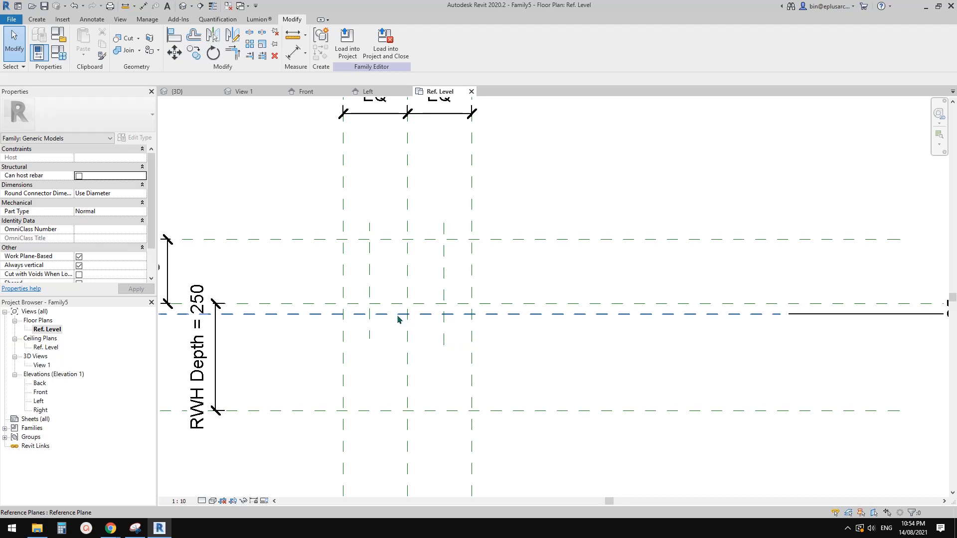
key(d)
key(i)
click(444, 275)
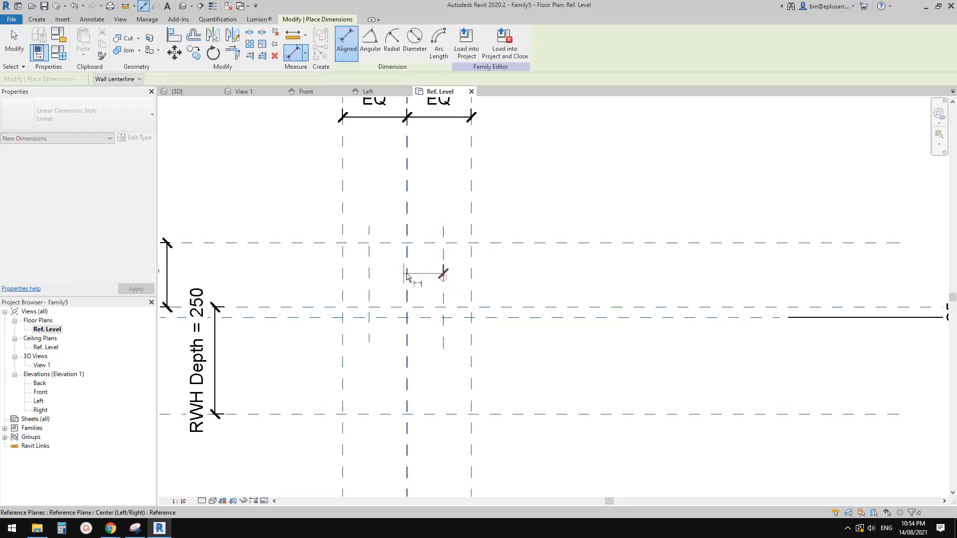
click(407, 275)
click(369, 274)
click(380, 207)
click(408, 186)
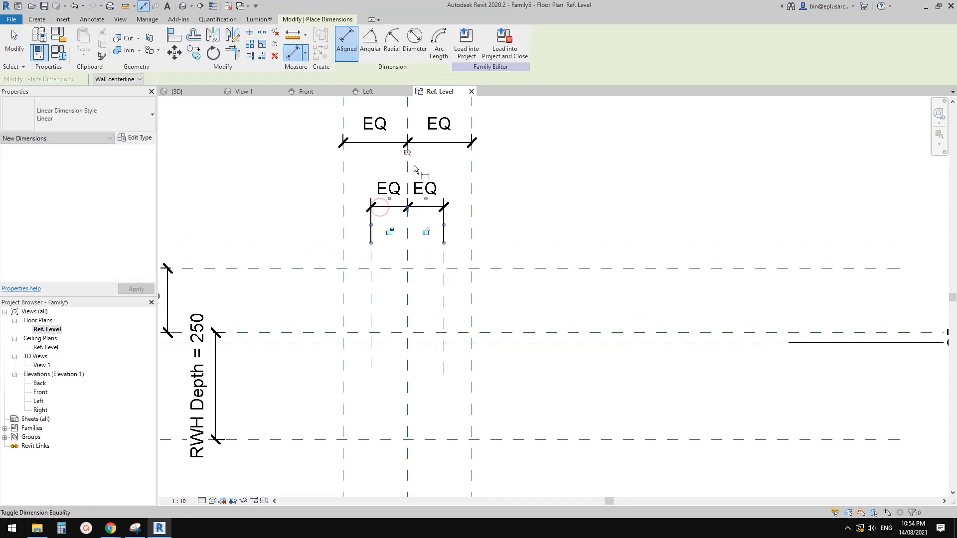
Step: Add an overall aligned dimension between the two inner vertical planes, placed just above their equality dimension
click(443, 299)
click(371, 299)
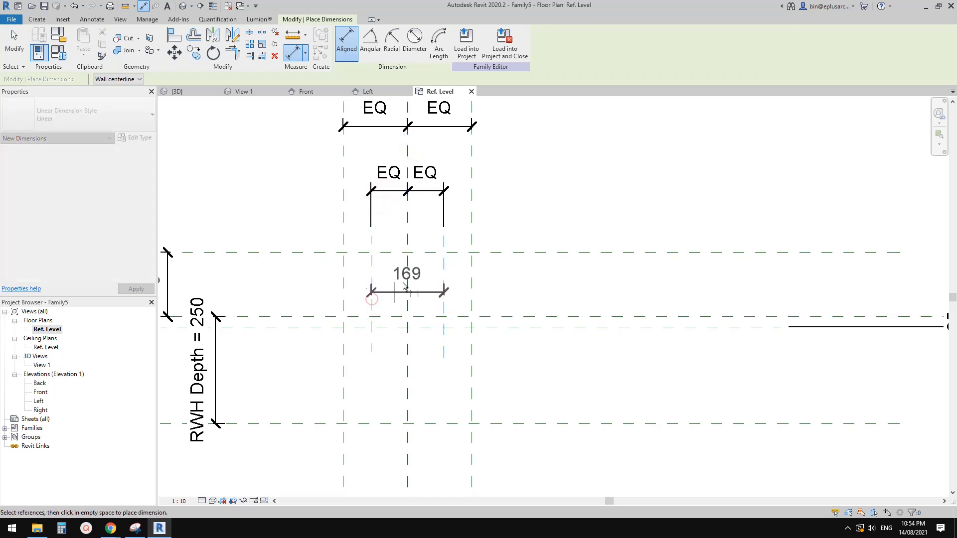
scroll(404, 286, down, 2)
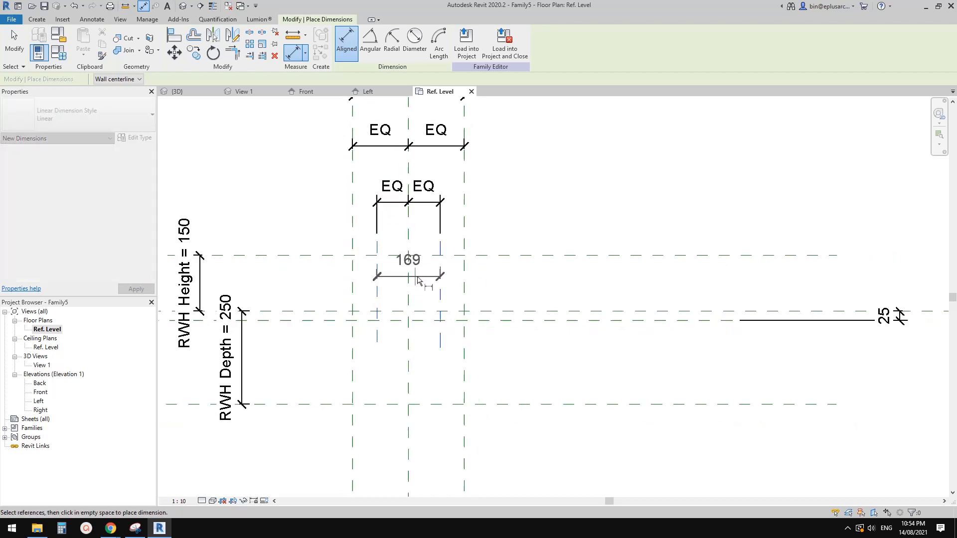
click(473, 224)
key(Escape)
key(Escape)
Step: Label the overall dimension between the inner vertical planes with a new type parameter named OF Width
click(416, 209)
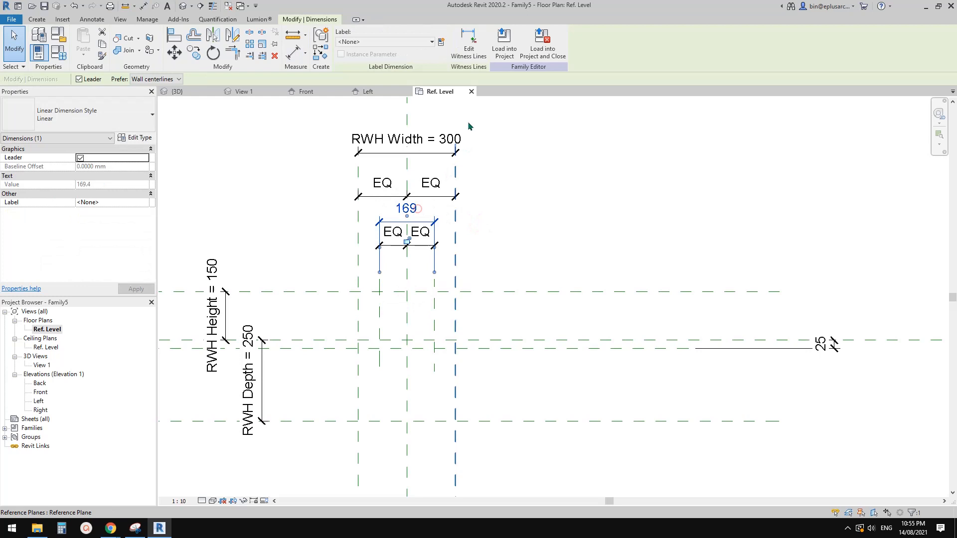
click(443, 43)
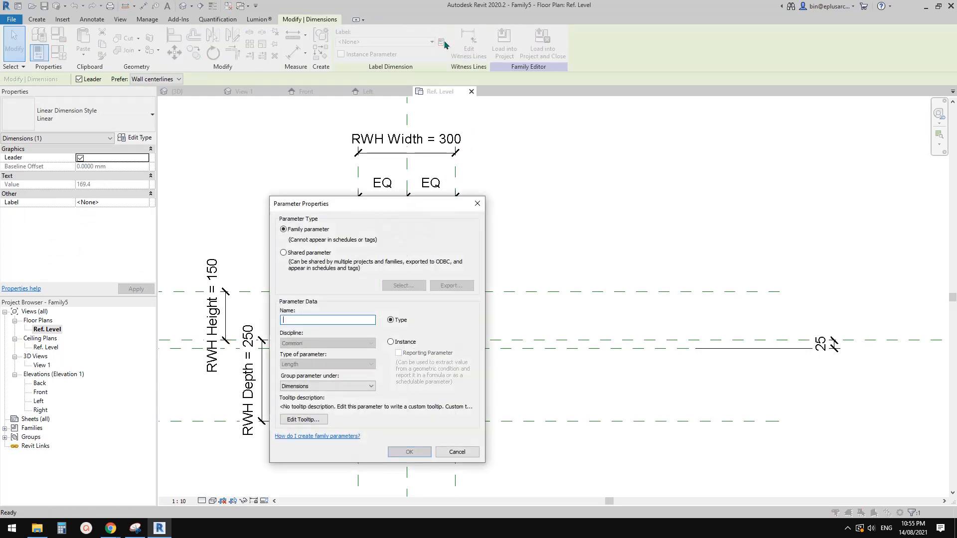
text(OF Width)
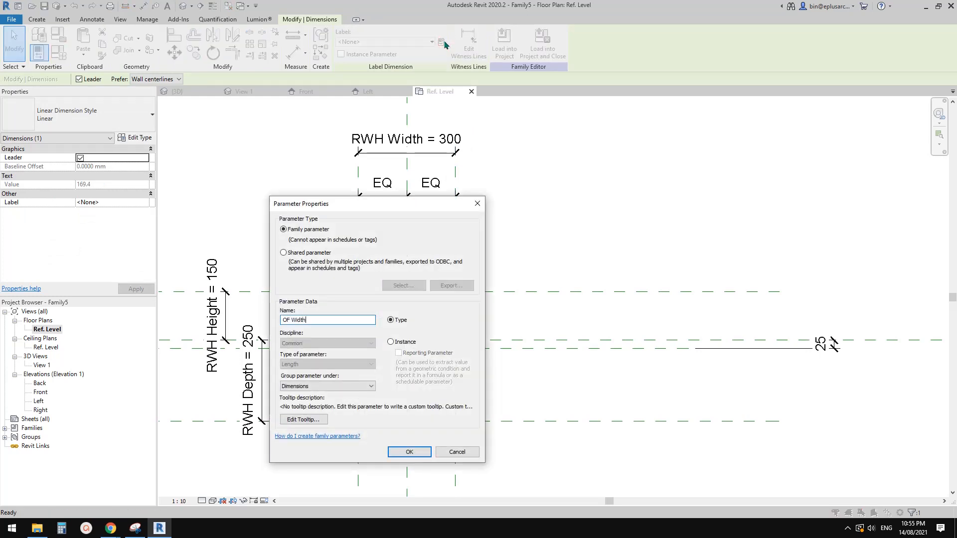
click(402, 451)
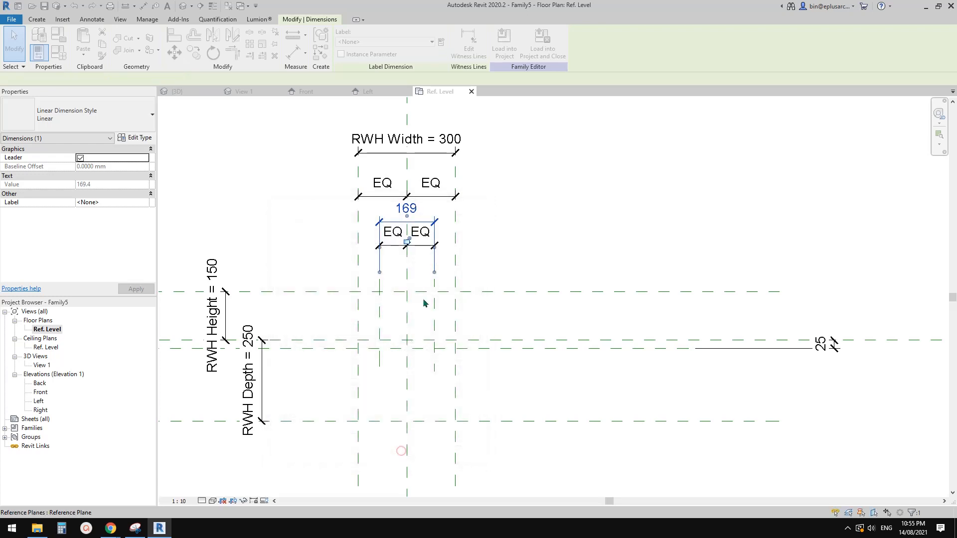
key(Escape)
Step: Draw a short horizontal reference plane across the inner vertical planes, about 76 mm above the plane that lies 25 mm below the centre
middle_drag(402, 287, 413, 270)
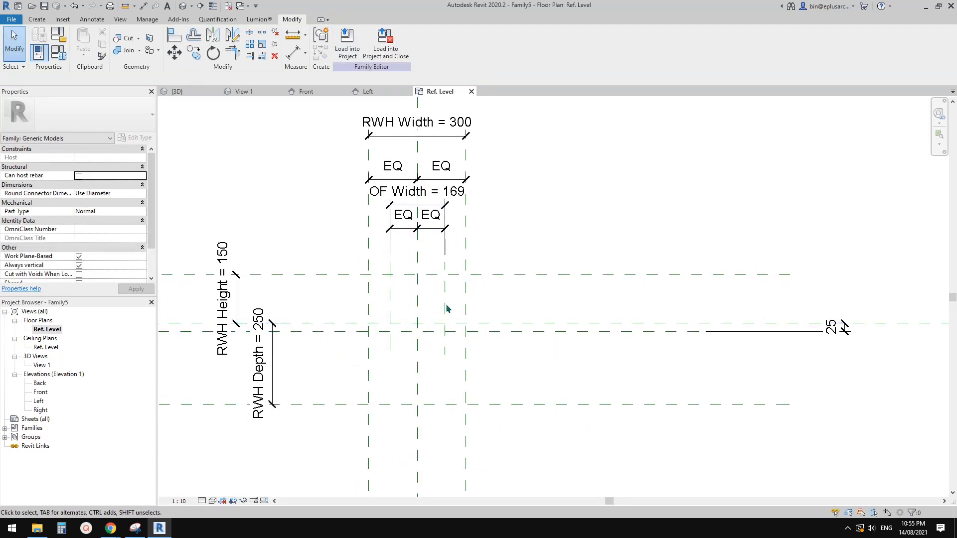
key(r)
key(p)
scroll(447, 309, up, 1)
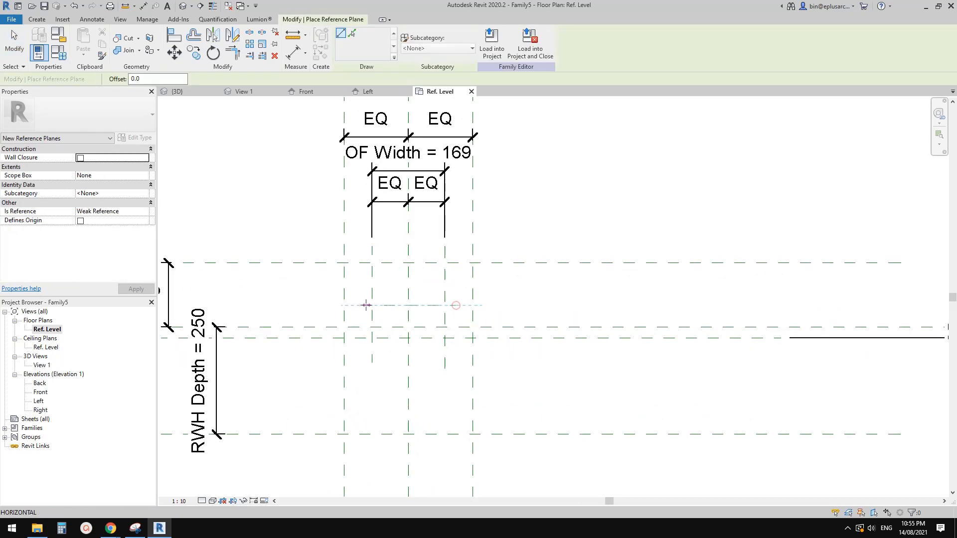
key(Escape)
Step: Add an aligned dimension between the short horizontal plane and the plane 25 mm below the centre, placed beyond the outer vertical plane
key(d)
key(i)
scroll(452, 327, up, 1)
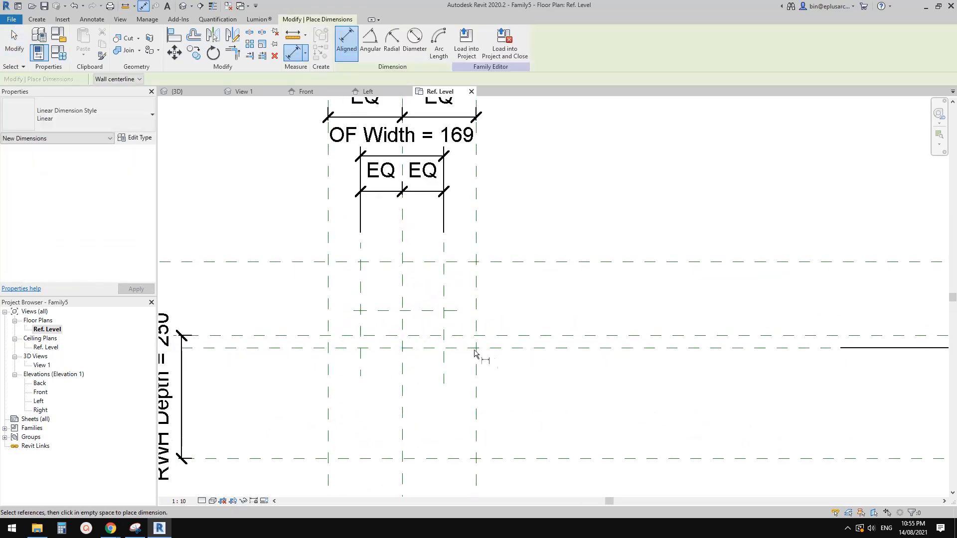
scroll(475, 352, down, 1)
click(386, 330)
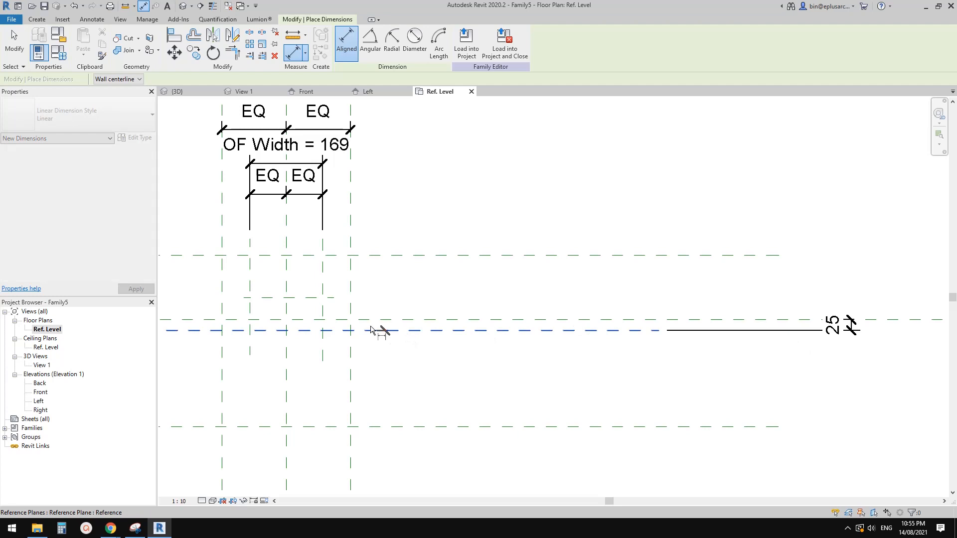
click(312, 297)
click(408, 312)
key(Escape)
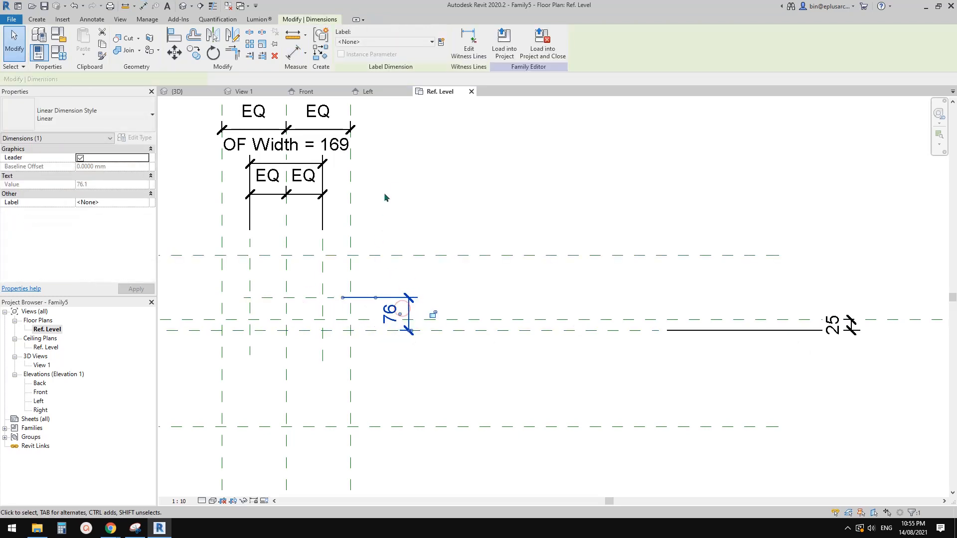
Step: Label the dimension between the short horizontal plane and the 25 mm offset plane with a new type parameter named OF Height
click(441, 42)
text(O)
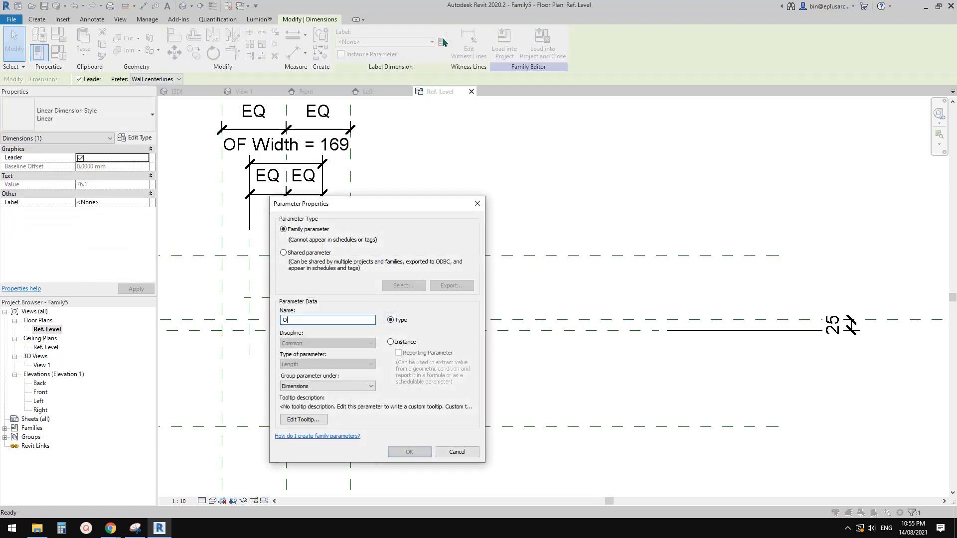
text(F Height)
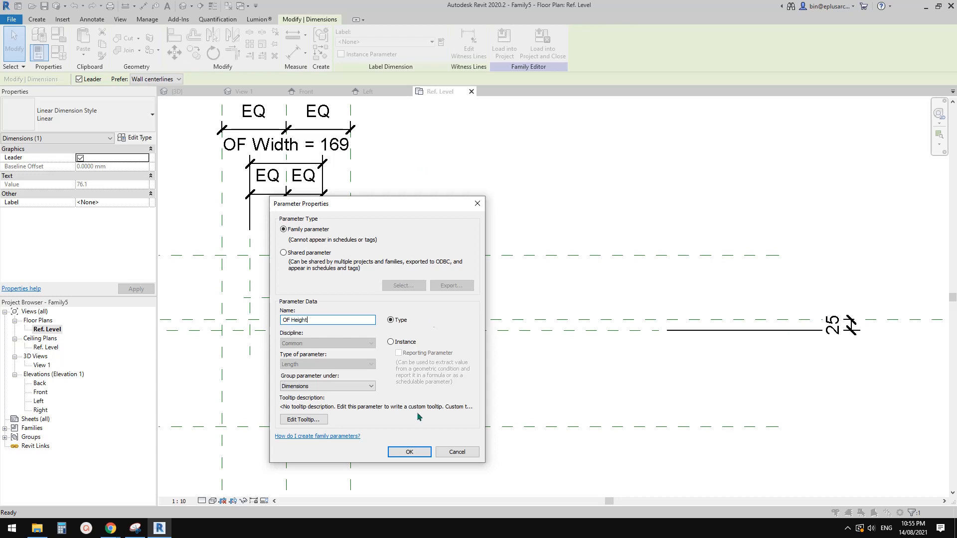
click(420, 452)
scroll(413, 366, down, 1)
middle_drag(413, 365, 506, 357)
key(Escape)
scroll(458, 340, down, 1)
scroll(457, 342, down, 1)
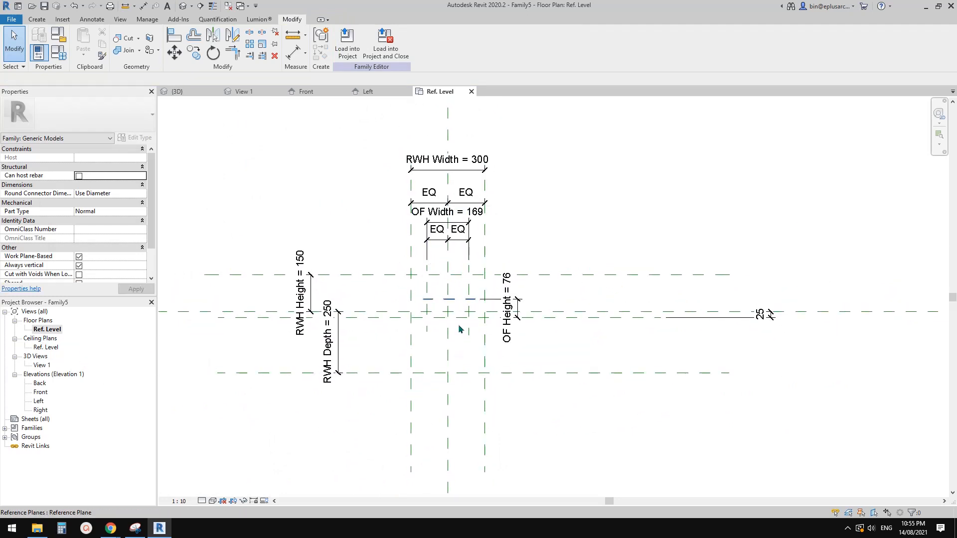
scroll(449, 327, up, 2)
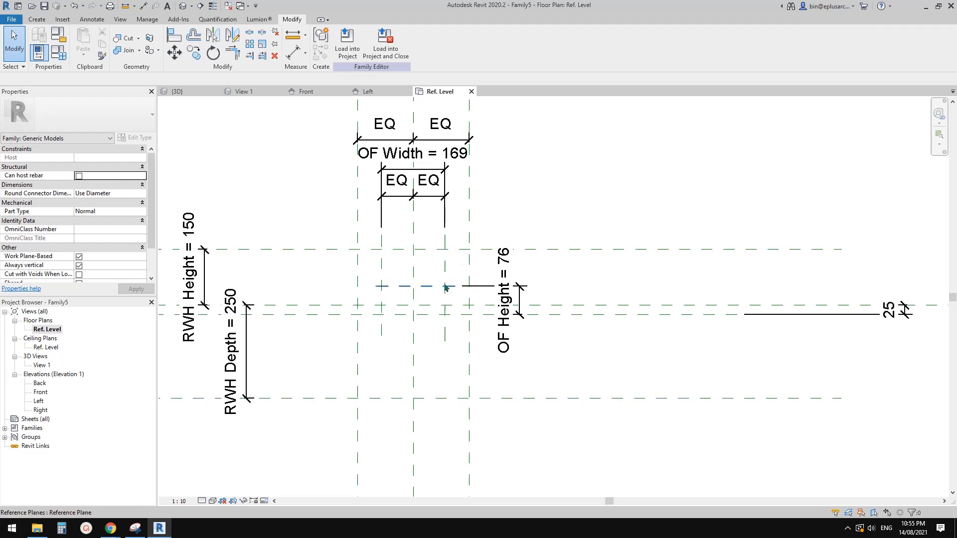
middle_drag(440, 312, 462, 300)
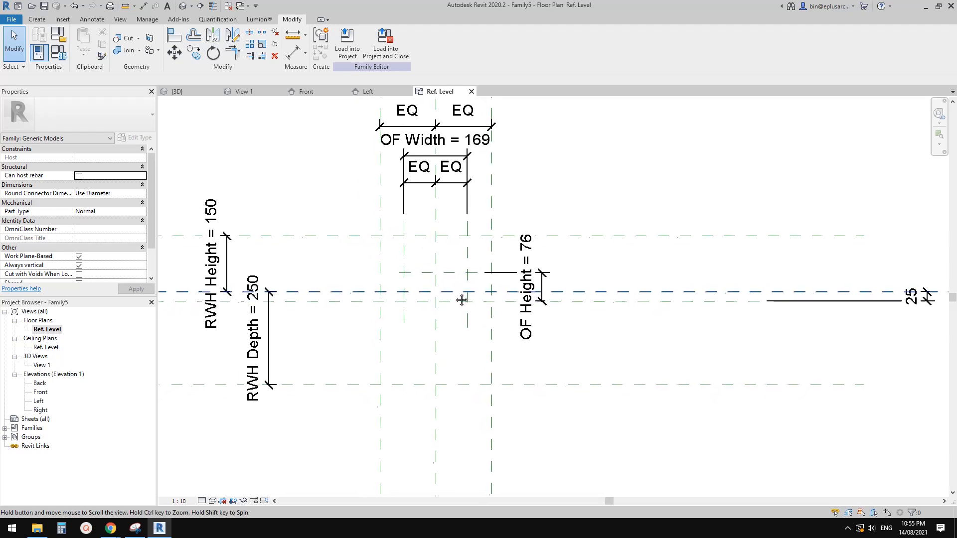
middle_drag(391, 336, 389, 342)
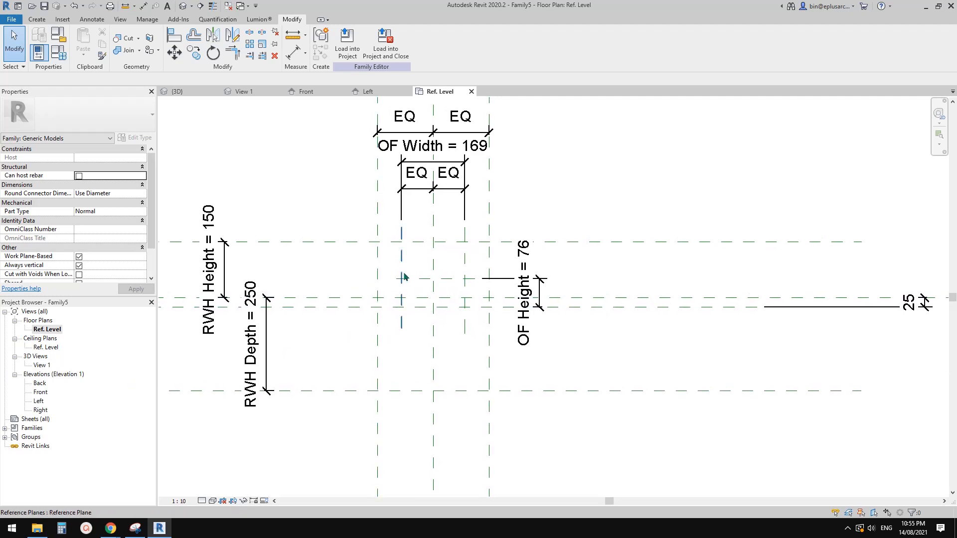
scroll(398, 292, down, 1)
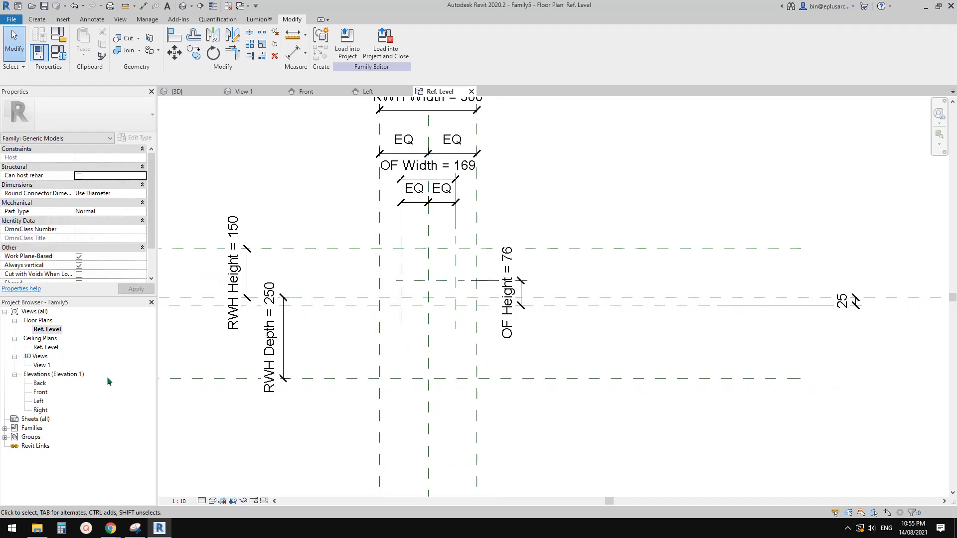
Step: In the Left elevation, draw a horizontal reference plane across all the vertical planes, about 219 mm above Ref. Level
double_click(40, 402)
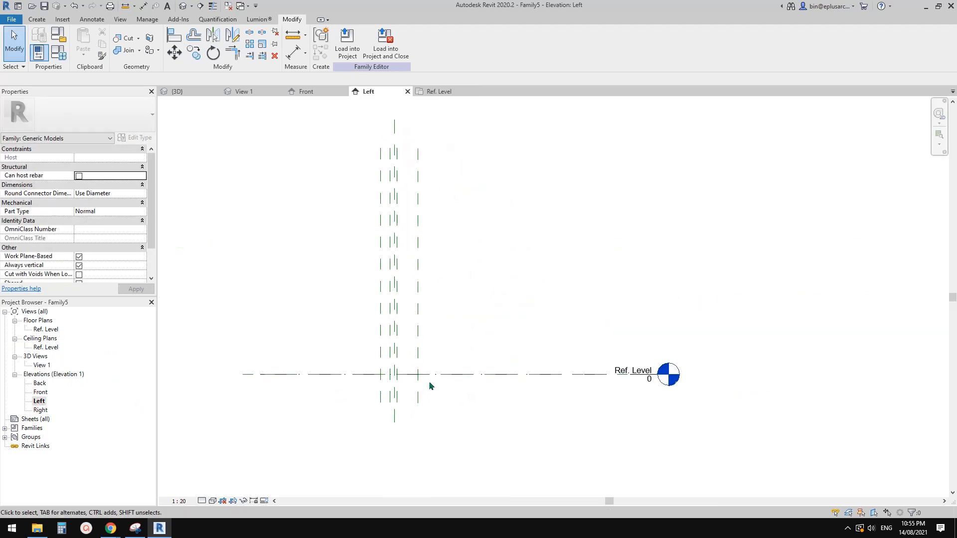
scroll(429, 384, up, 2)
scroll(367, 367, up, 2)
key(r)
key(p)
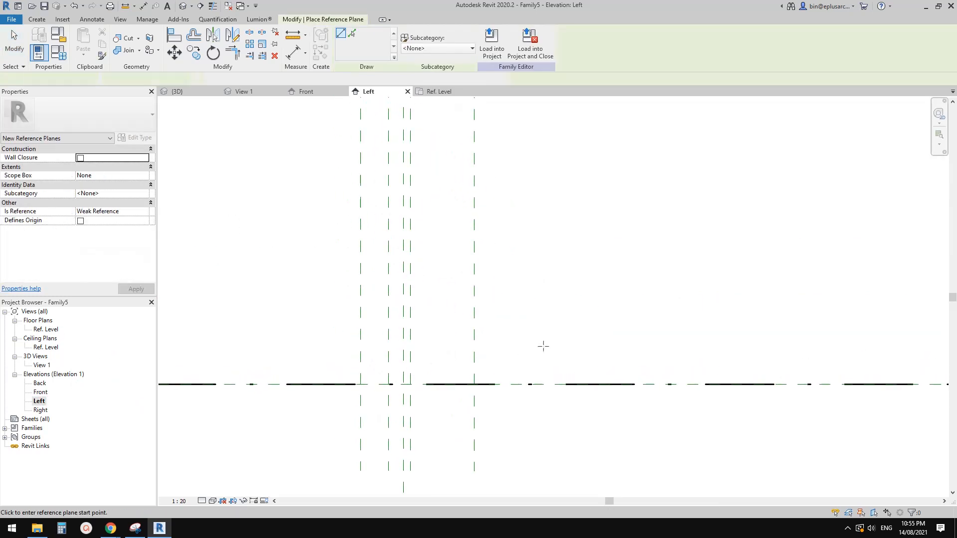
click(555, 323)
click(294, 322)
key(Escape)
key(Escape)
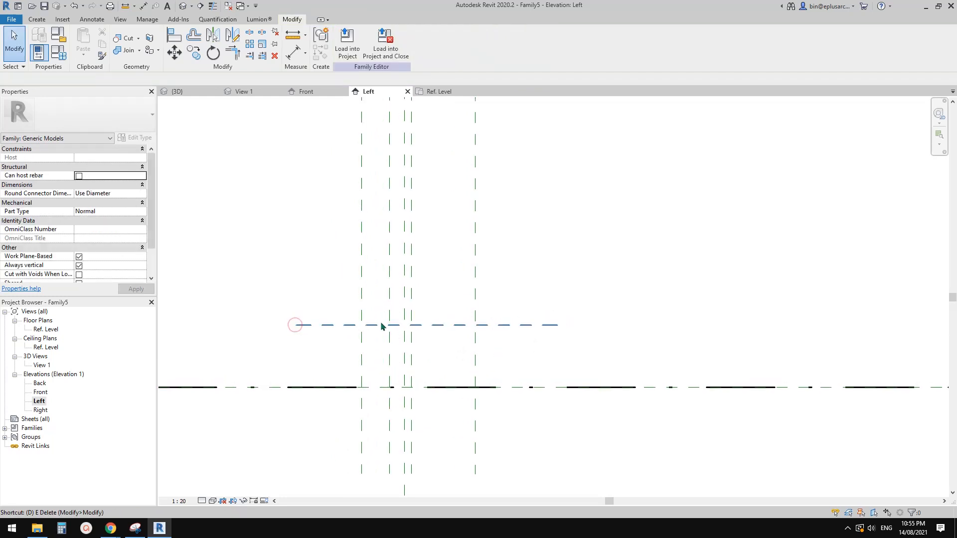
Step: Add an aligned dimension between Ref. Level and the new horizontal plane, placed outside the vertical planes
key(d)
key(i)
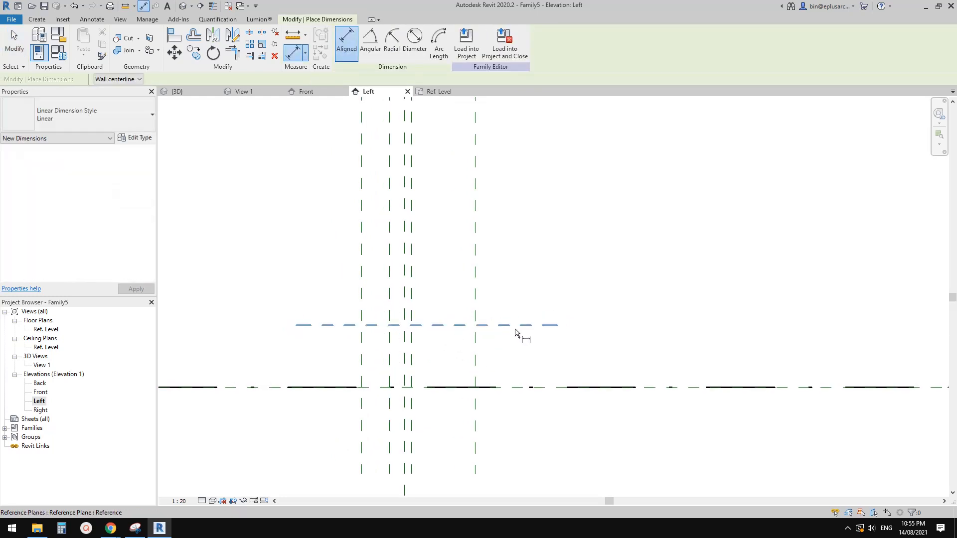
click(520, 387)
click(531, 325)
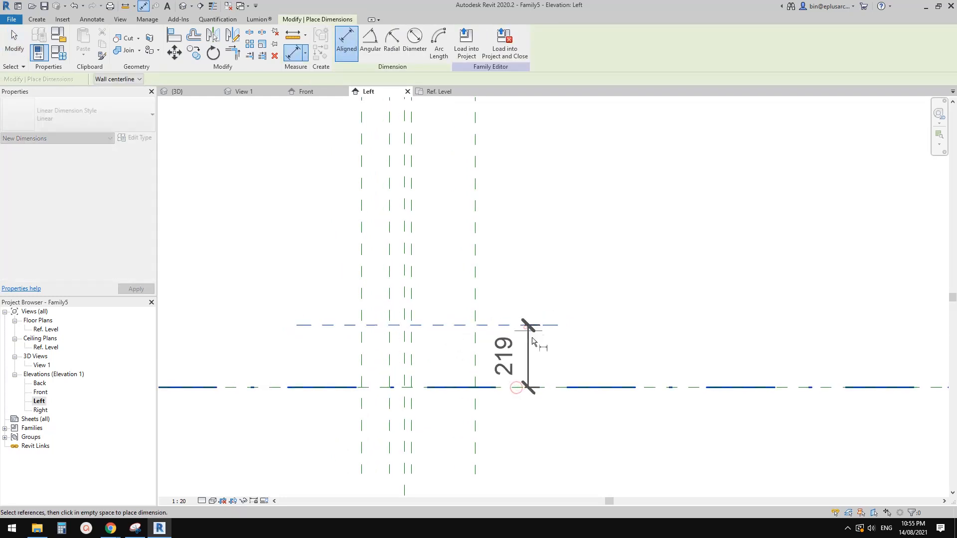
click(543, 349)
key(Escape)
Step: Try to label the height dimension with a new type parameter named RWH Depth
click(527, 340)
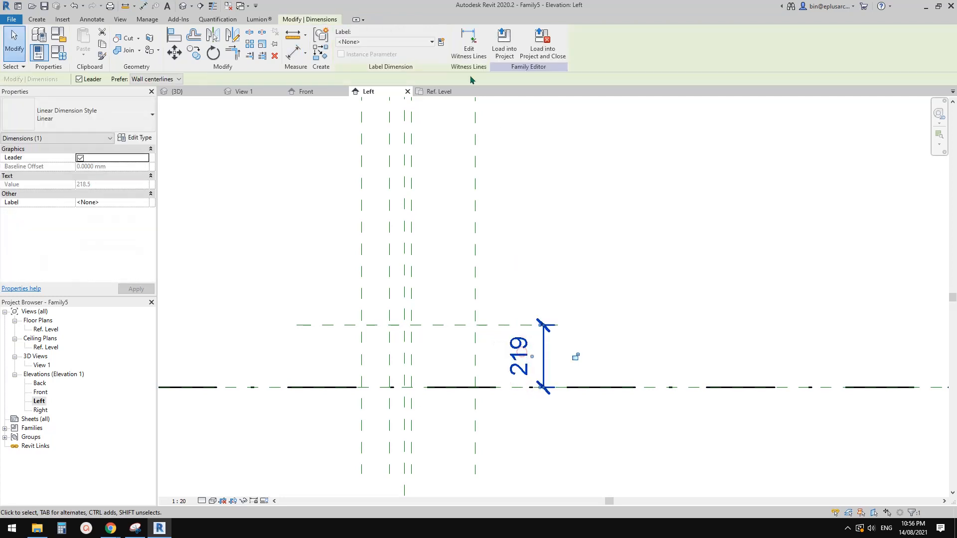
click(438, 41)
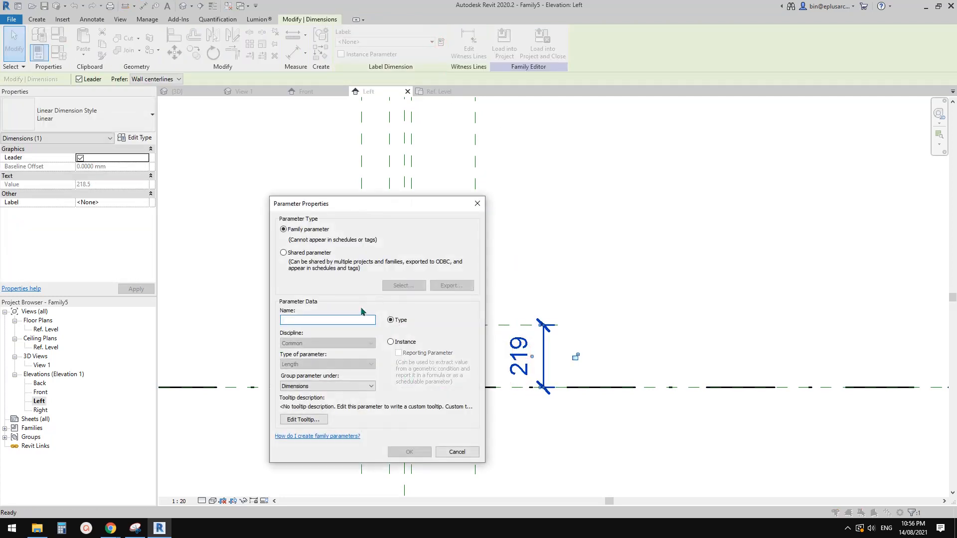
text(RWH Depth)
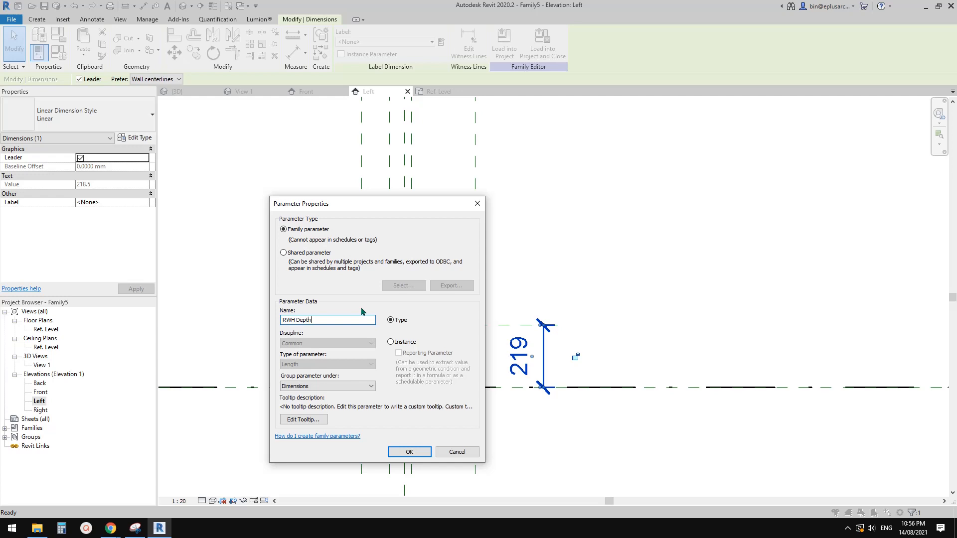
click(409, 451)
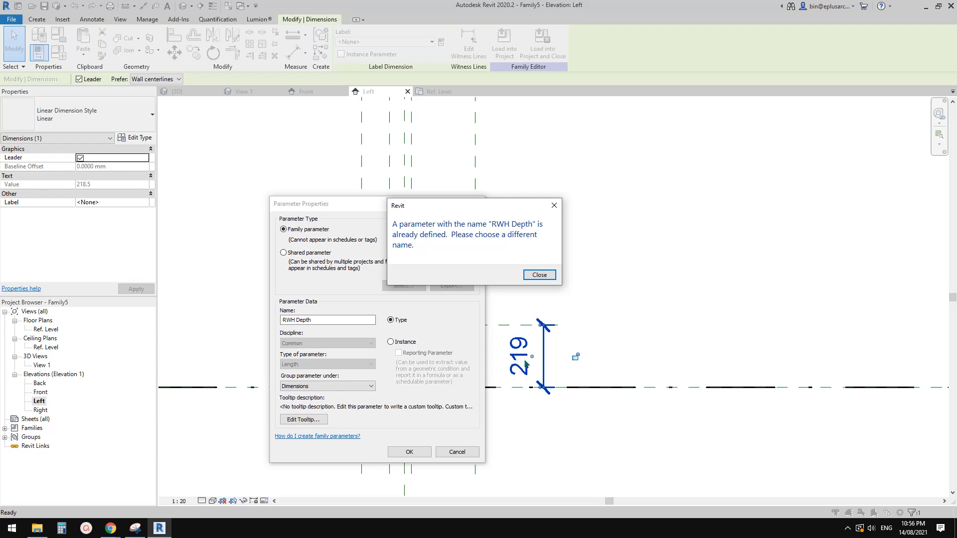
key(Escape)
key(Escape)
key(Escape)
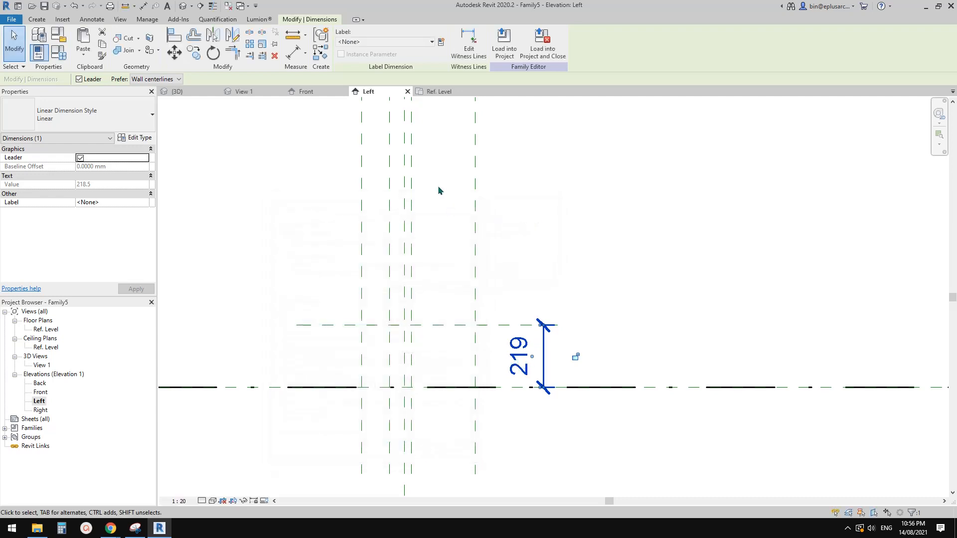
Step: Rename the family parameter RWH Height as RWH Height 1
click(58, 53)
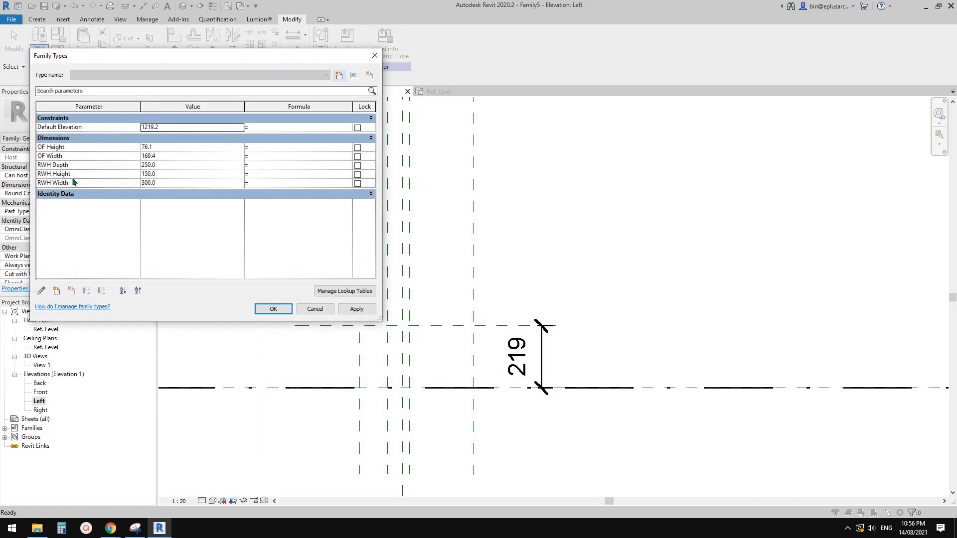
click(69, 165)
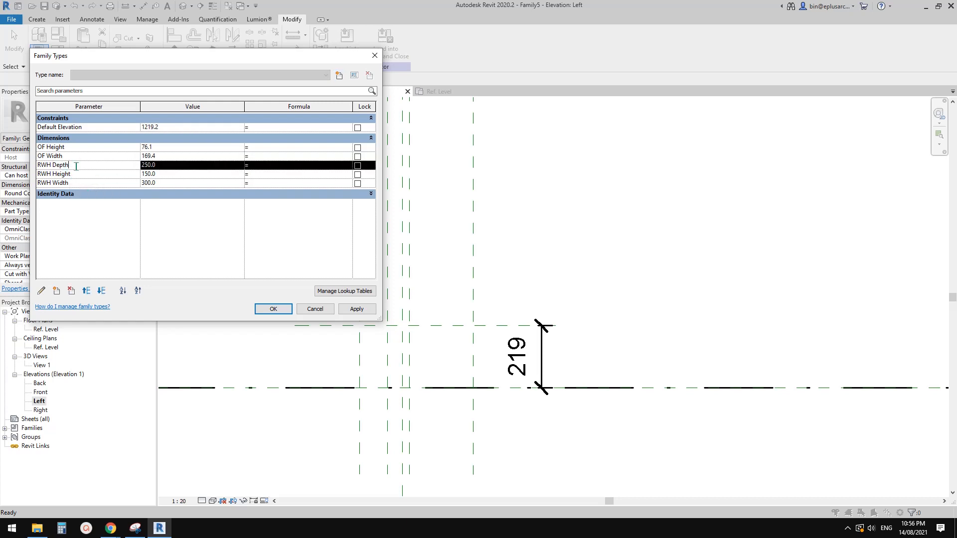
double_click(56, 165)
click(78, 175)
click(65, 165)
click(71, 164)
click(77, 174)
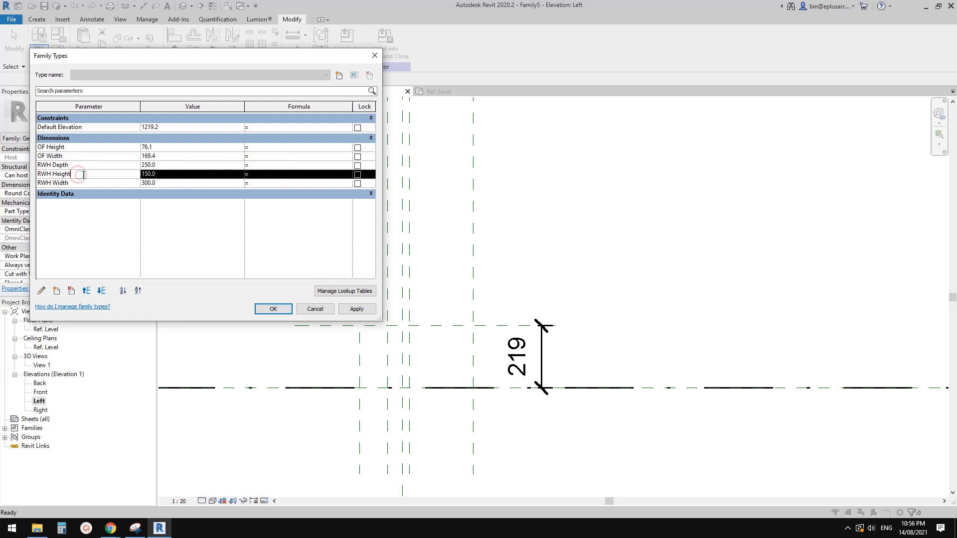
click(41, 291)
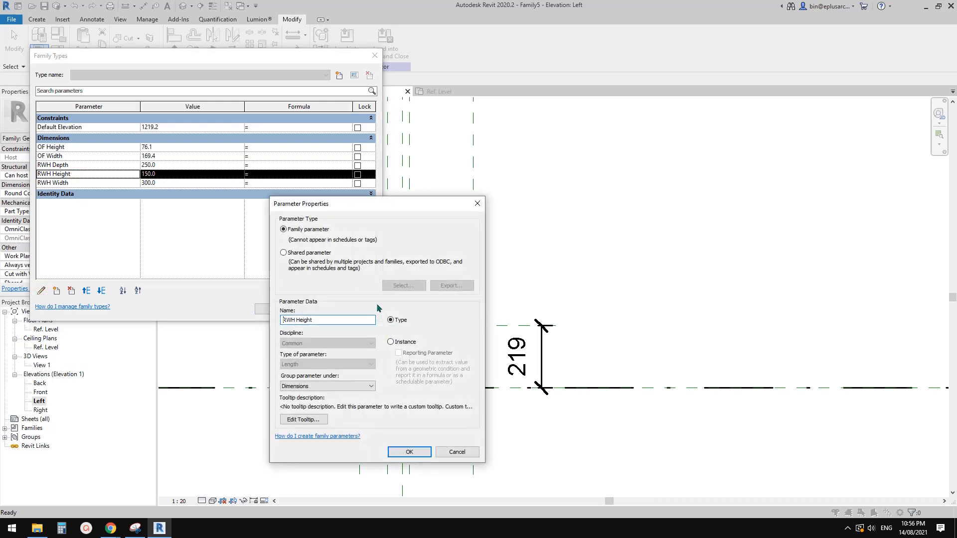
click(334, 322)
text(1)
click(421, 451)
Step: Rename the family parameter RWH Depth as RWH Height 2 and accept the family type changes
click(92, 170)
click(88, 165)
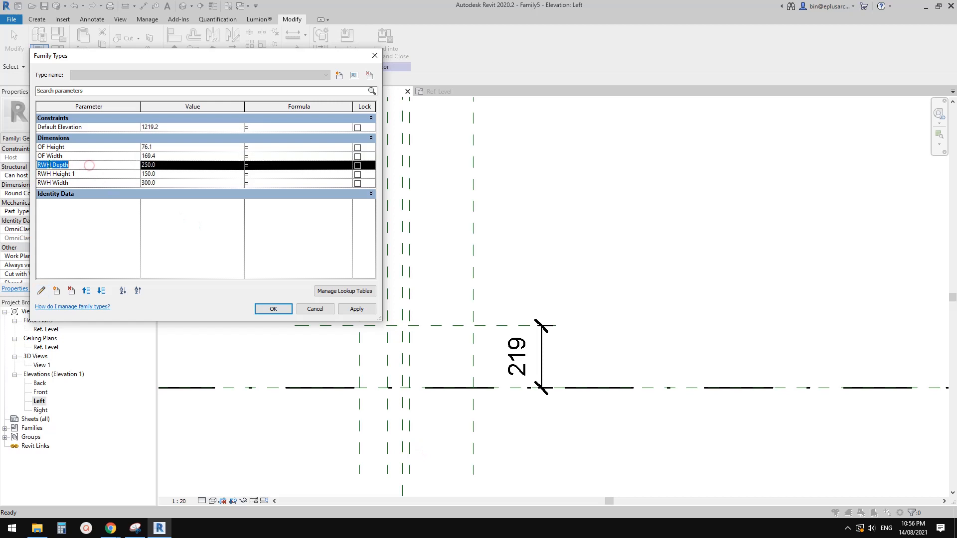
click(41, 290)
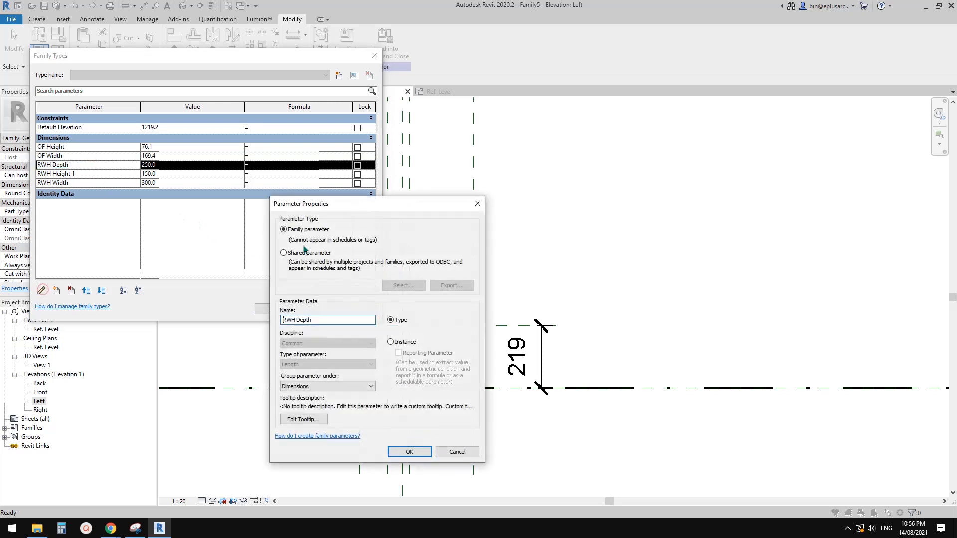
double_click(318, 321)
text(Height 2)
click(418, 452)
click(275, 310)
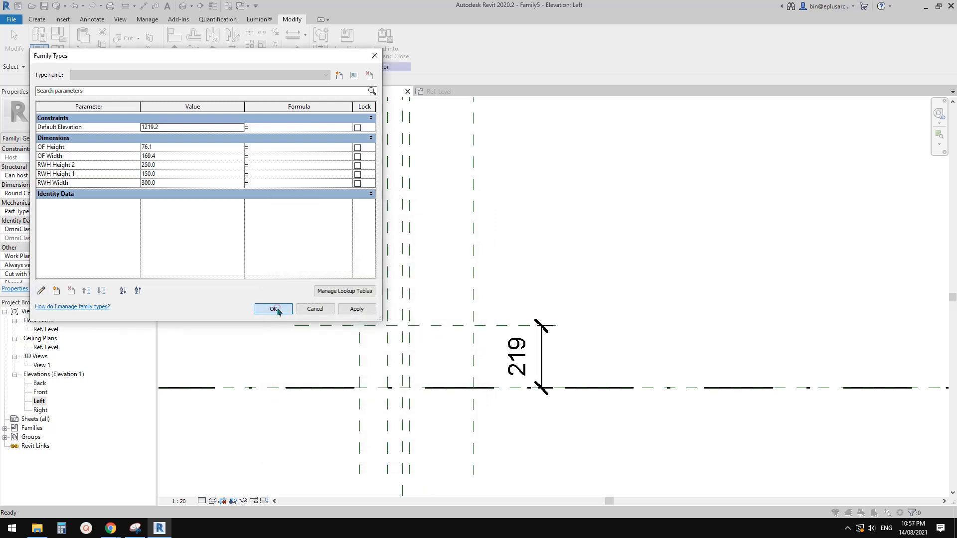
Step: Switch to Snipping Tool and capture a new snip of the reference planes around Ref. Level in the Left elevation
mouse_move(496, 342)
middle_down()
mouse_move(409, 331)
mouse_move(432, 337)
mouse_move(469, 315)
mouse_move(388, 319)
middle_up()
scroll(417, 319, down, 3)
scroll(387, 320, down, 1)
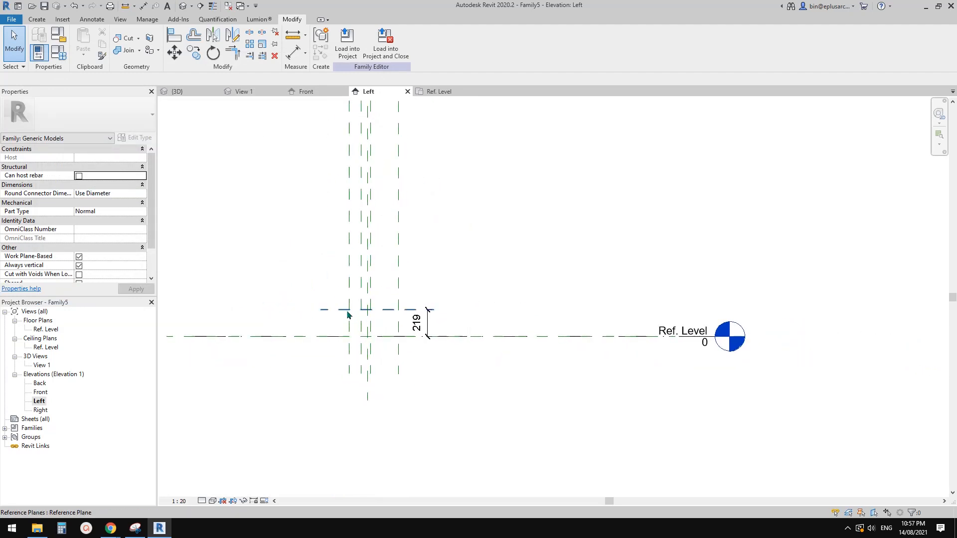
click(135, 528)
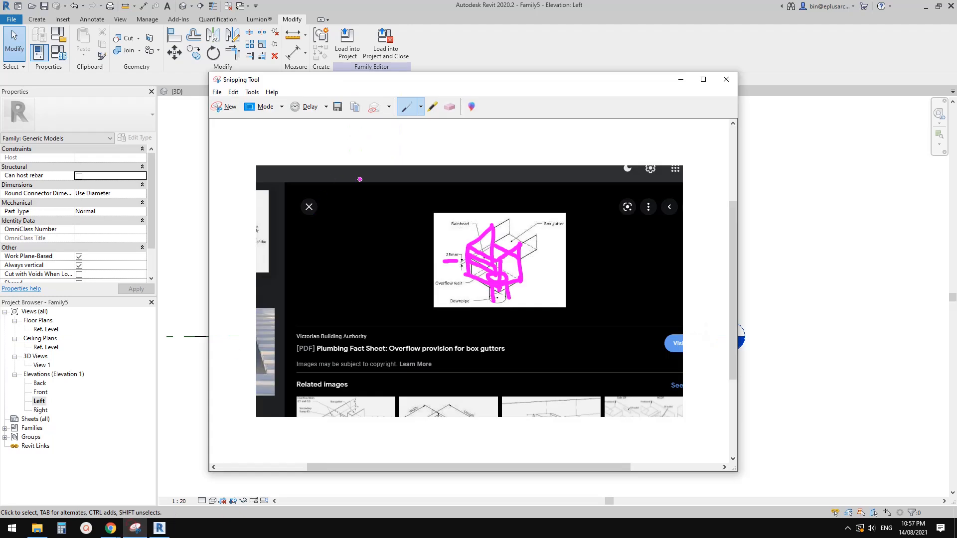
click(227, 104)
drag(276, 224, 681, 453)
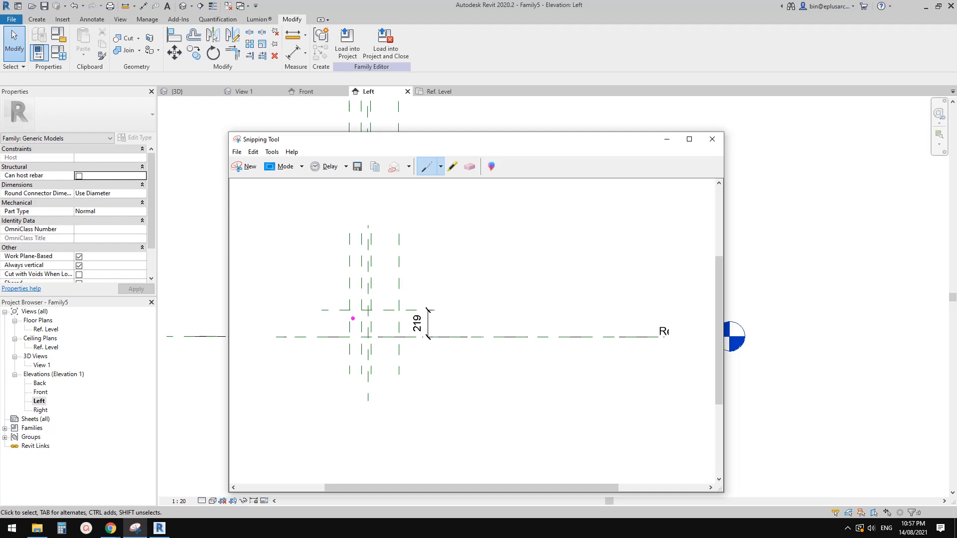
Step: Sketch the rainwater head box between the outer planes on the snip, with the long box gutter beside it and a short downpipe stroke below
drag(353, 314, 400, 310)
mouse_move(400, 308)
mouse_down()
mouse_move(400, 329)
mouse_move(349, 336)
mouse_up()
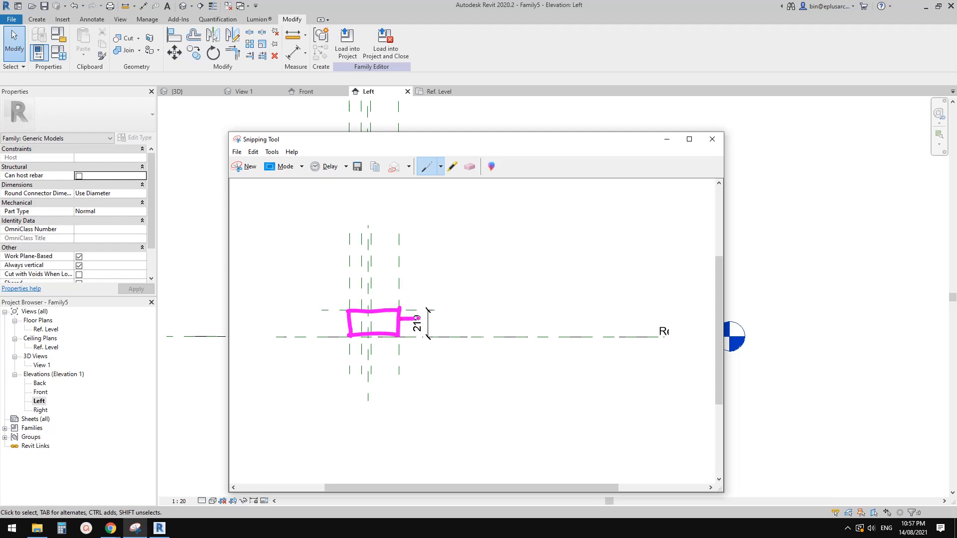
drag(418, 317, 584, 315)
drag(401, 330, 606, 324)
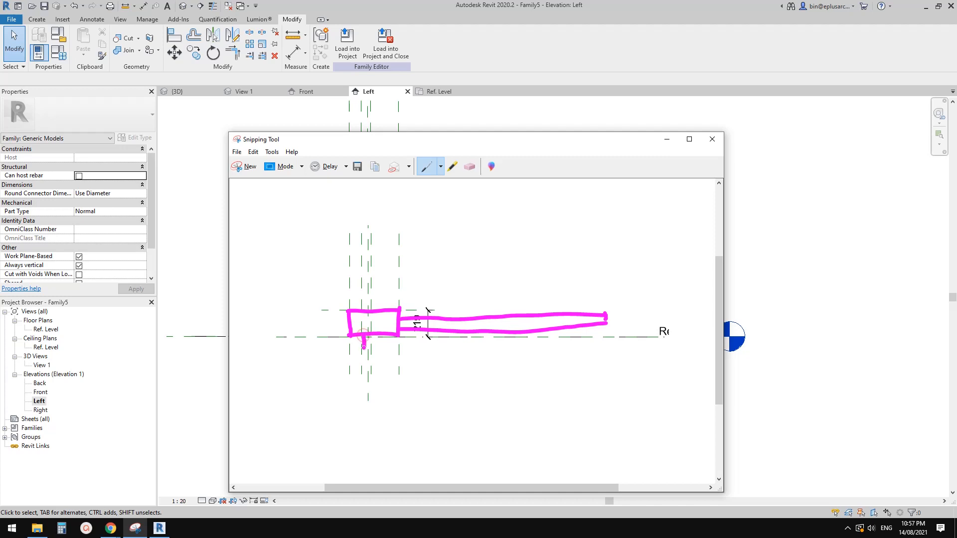
drag(364, 347, 364, 350)
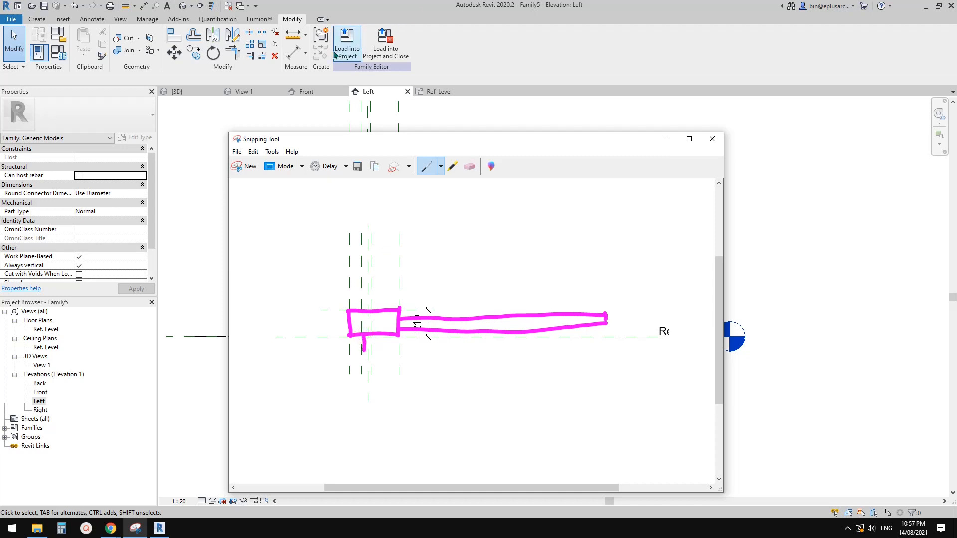
Step: Erase the short downpipe stroke and redraw a long downpipe line down from the box, with an upward arrow and marks on the box and gutter
click(465, 166)
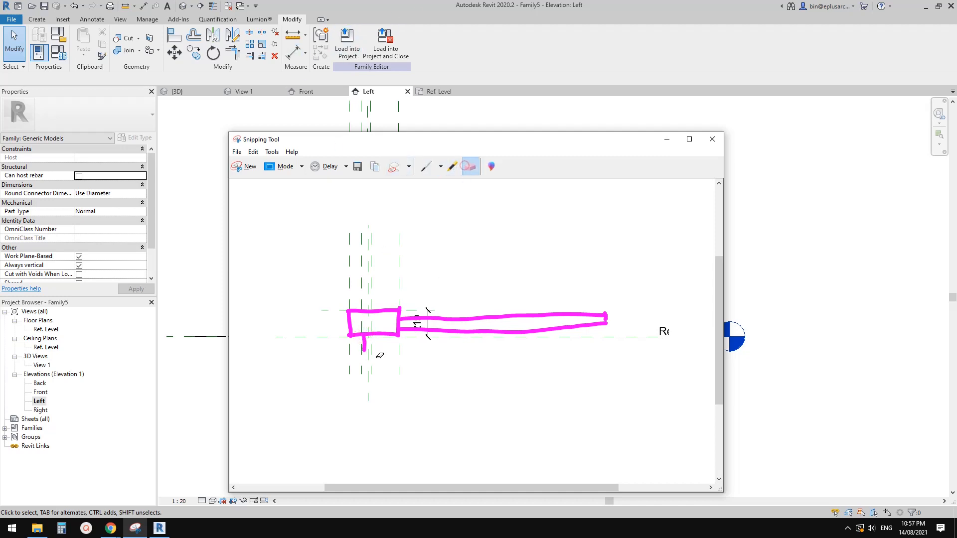
mouse_move(373, 353)
mouse_down()
mouse_move(364, 346)
mouse_move(369, 466)
mouse_move(355, 394)
mouse_up()
click(426, 168)
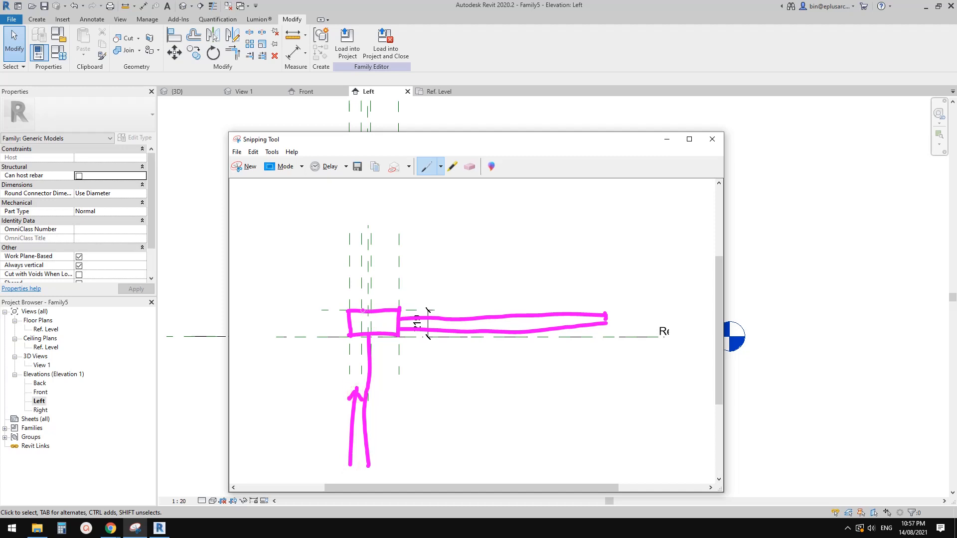
drag(371, 307, 372, 309)
drag(398, 326, 442, 327)
Step: Switch back to Revit and label the height dimension above Ref. Level in the Left elevation with a new type parameter named RWH Depth
click(208, 291)
scroll(416, 309, up, 2)
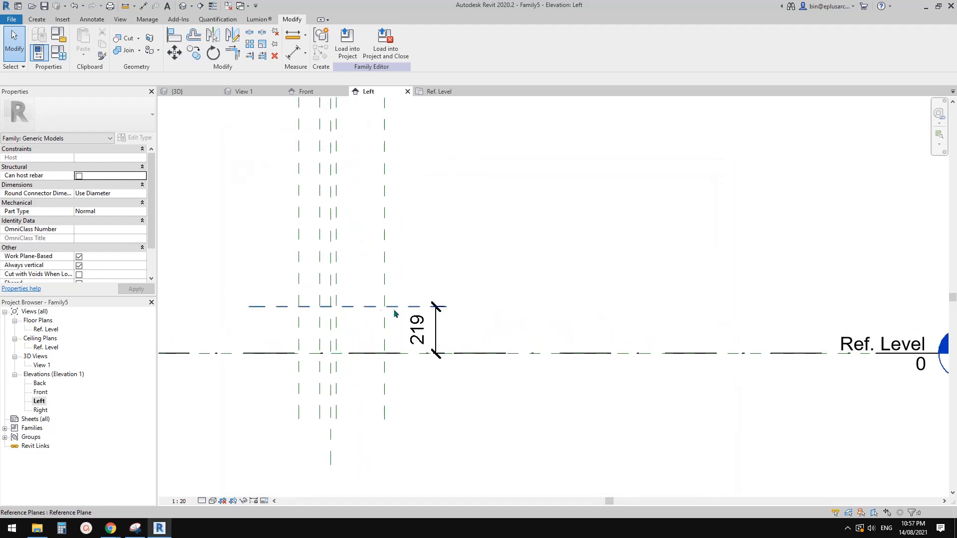
click(420, 328)
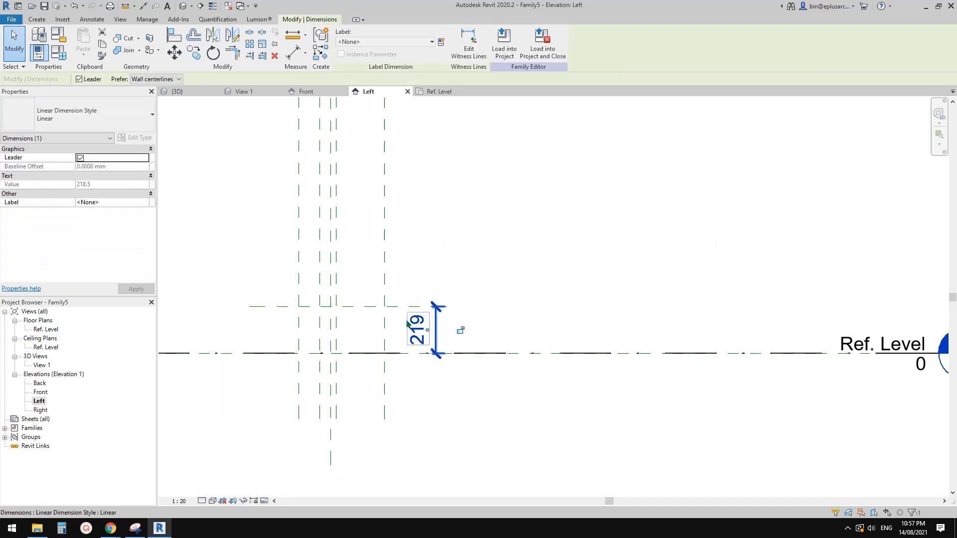
click(441, 42)
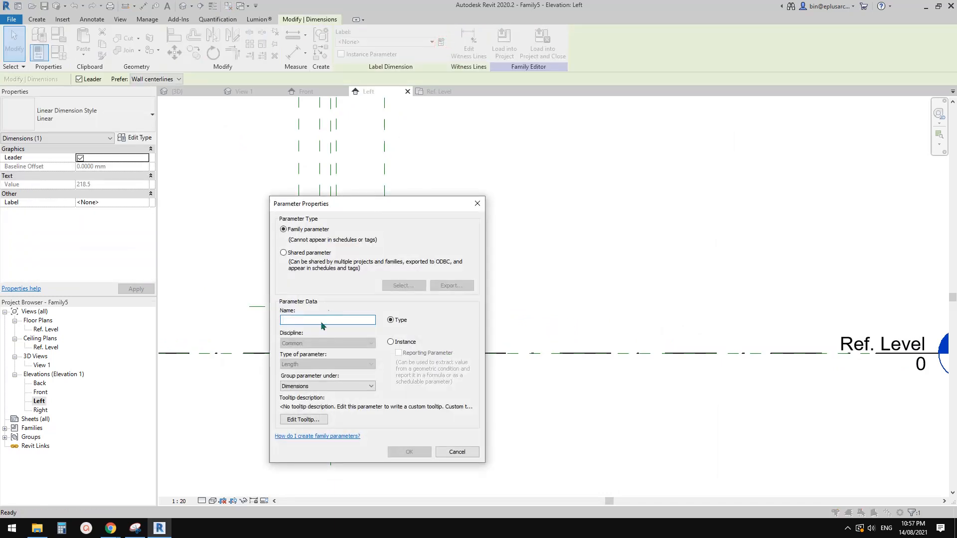
text(RWH Depth)
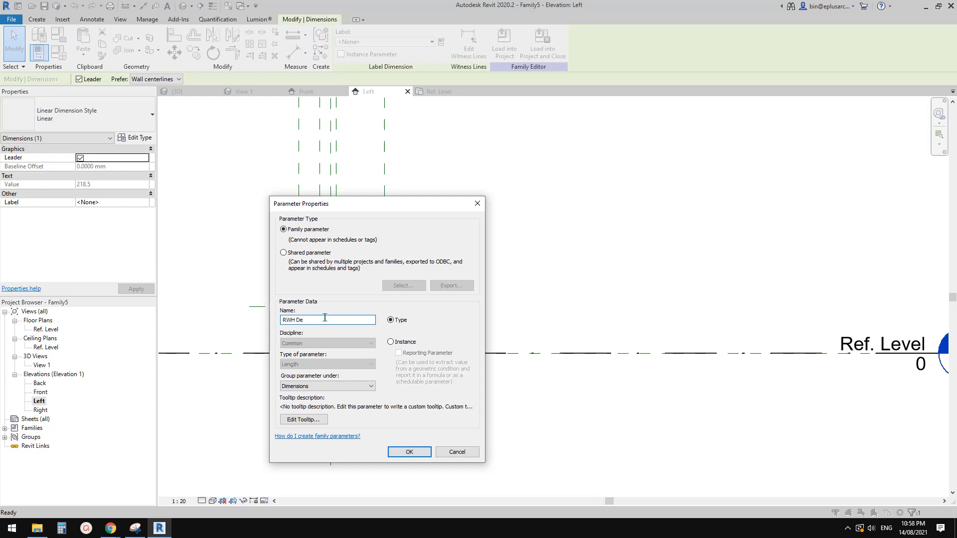
click(414, 451)
Step: Set the distance of the horizontal reference plane above Ref. Level to 250 mm in the Left elevation
middle_drag(410, 356, 437, 364)
click(425, 312)
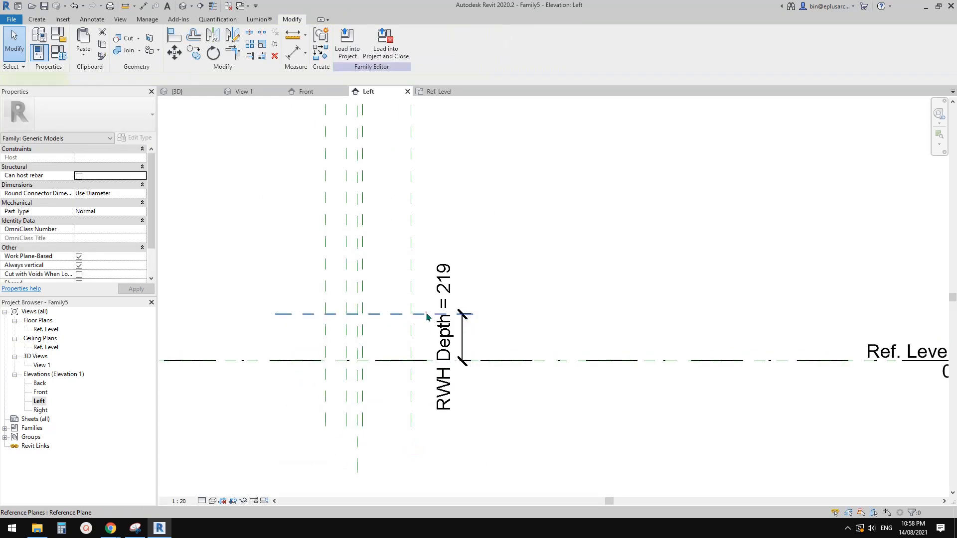
click(454, 342)
text(20)
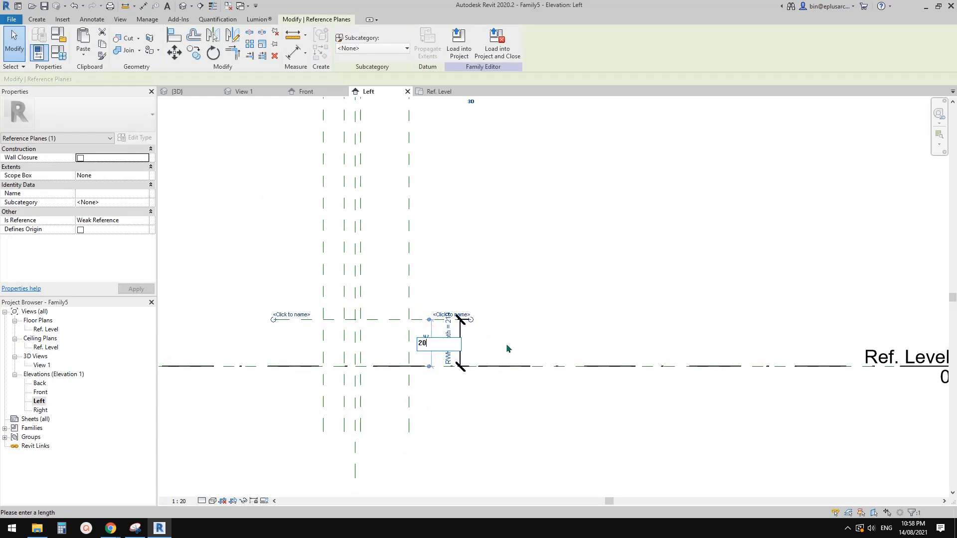
text(0)
drag(451, 342, 397, 337)
text(250)
key(Return)
click(493, 275)
scroll(491, 271, down, 2)
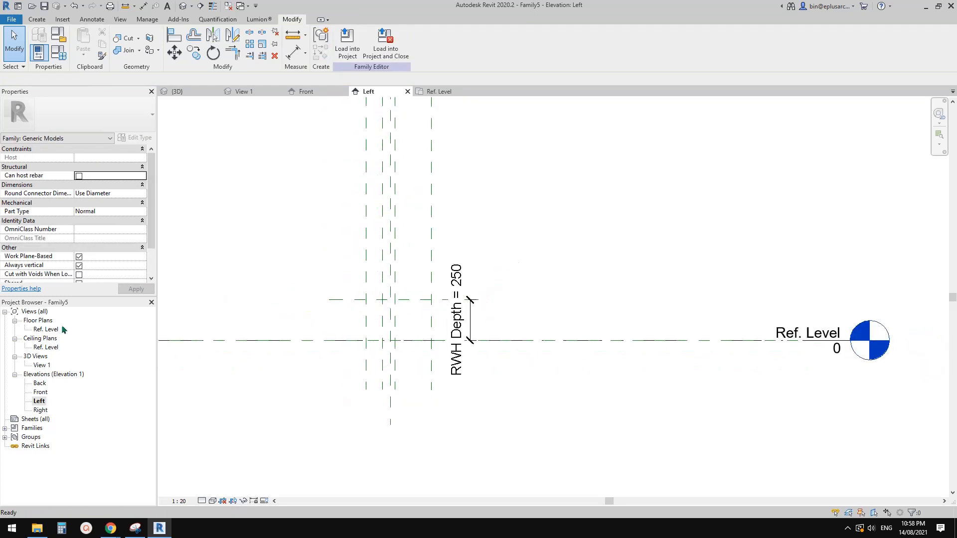
Step: Open the Ref. Level floor plan and examine the rainwater head and overflow reference planes with their dimensions
double_click(41, 330)
scroll(299, 294, up, 2)
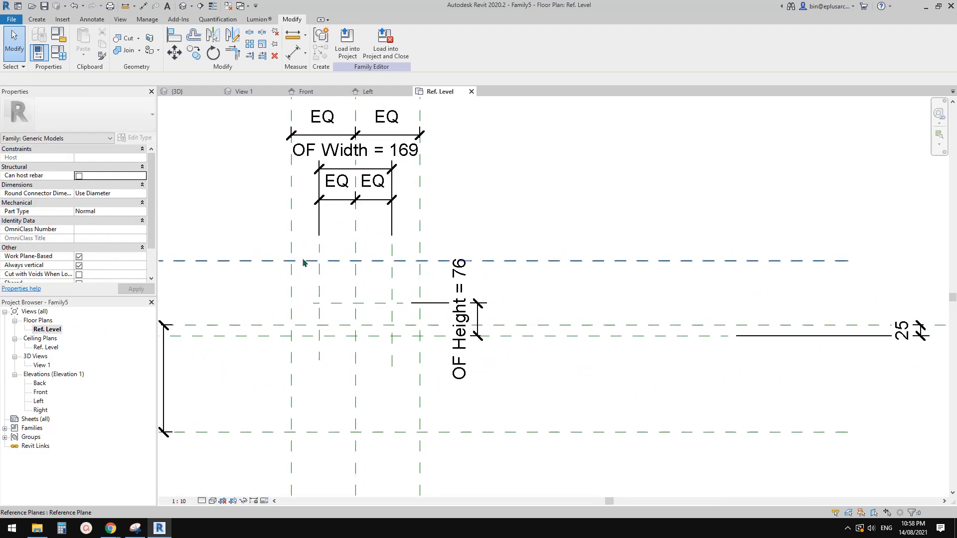
scroll(293, 282, down, 1)
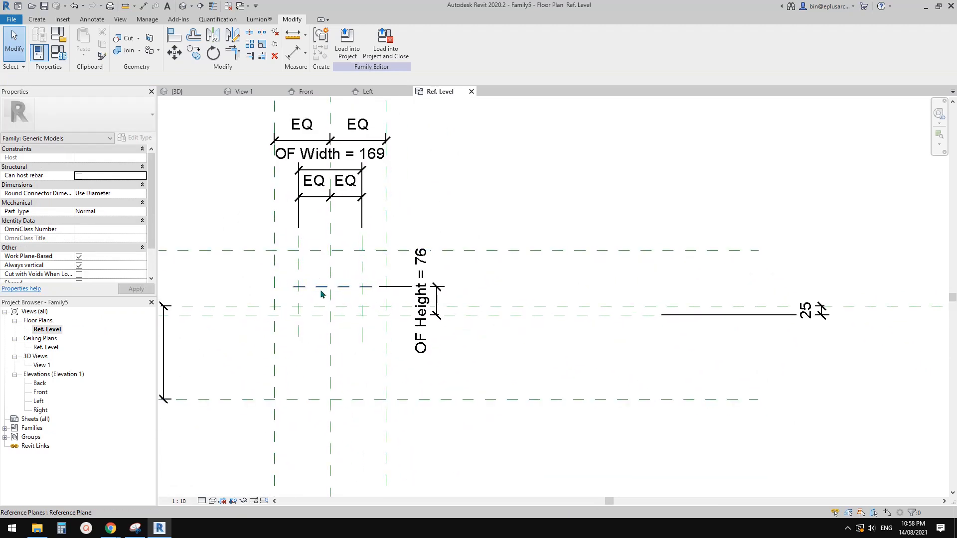
scroll(329, 293, down, 1)
scroll(330, 293, up, 1)
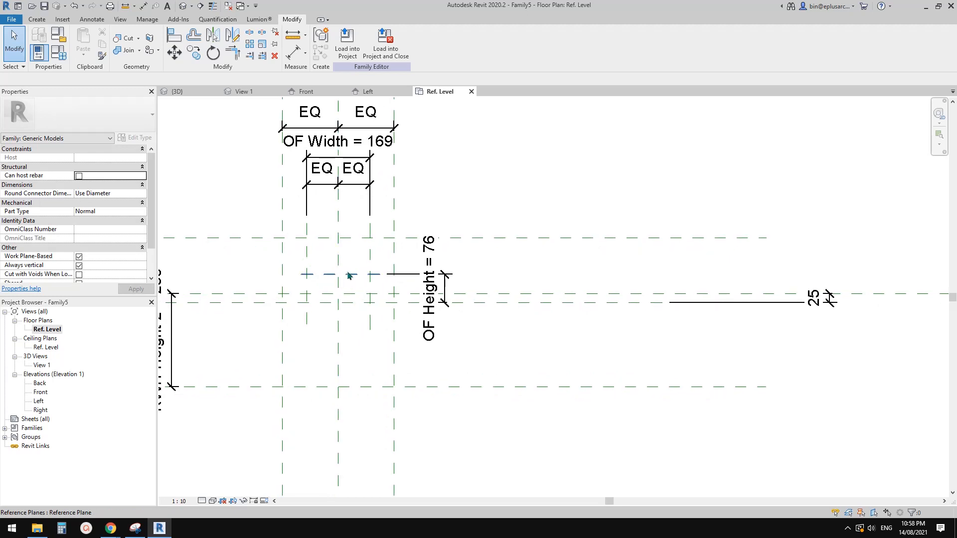
middle_drag(354, 282, 371, 278)
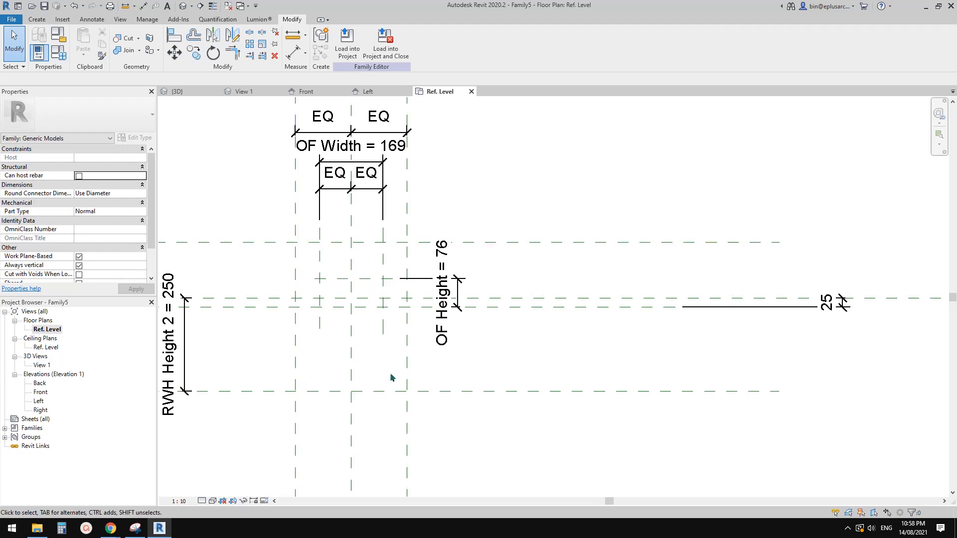
middle_drag(335, 418, 339, 418)
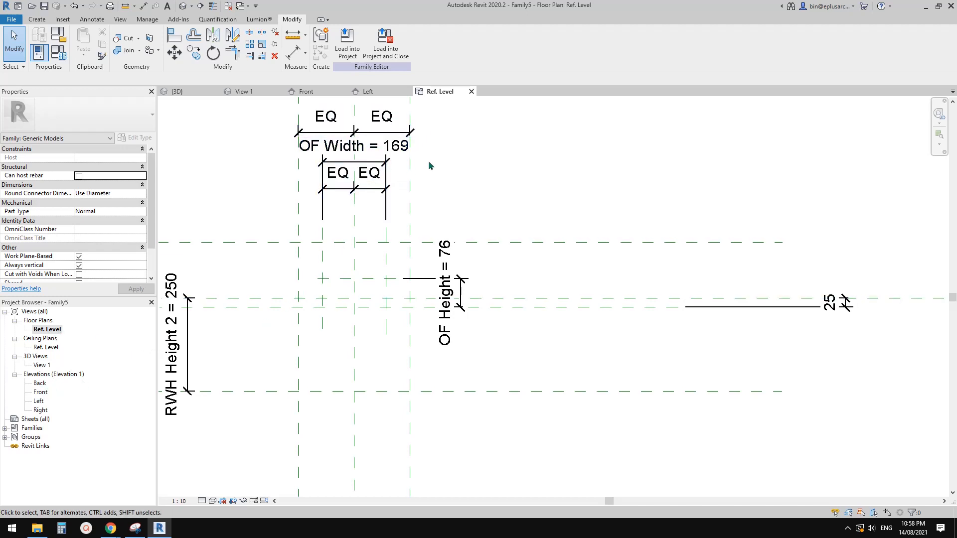
scroll(433, 314, down, 1)
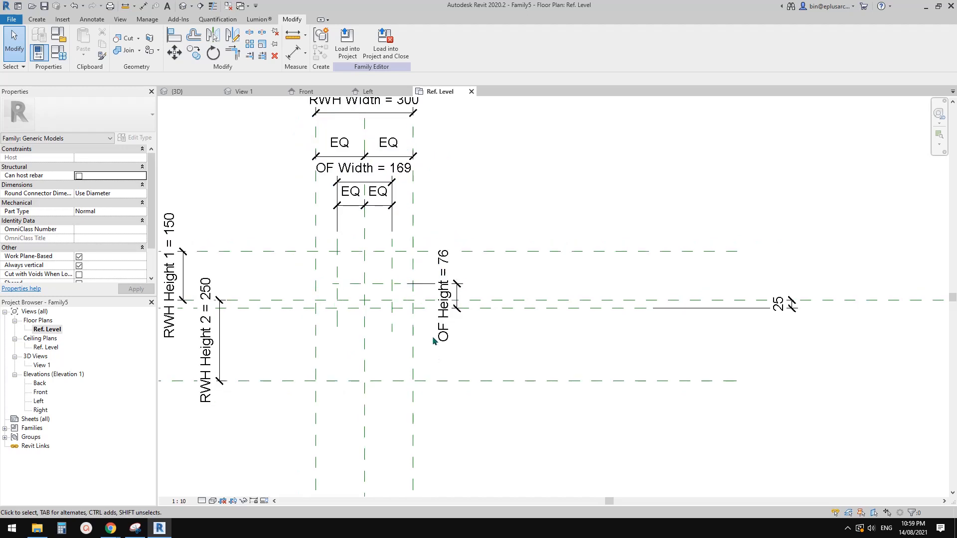
Step: Start an extrusion in the Back elevation and sketch a 300 x 250 mm rectangle between the outer reference planes, from Ref. Level to the upper plane
double_click(41, 385)
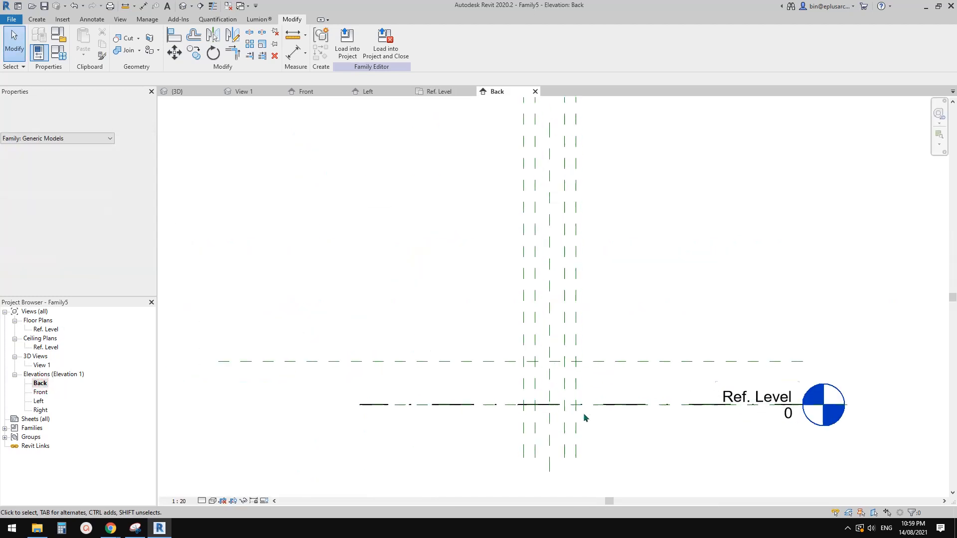
scroll(585, 418, up, 3)
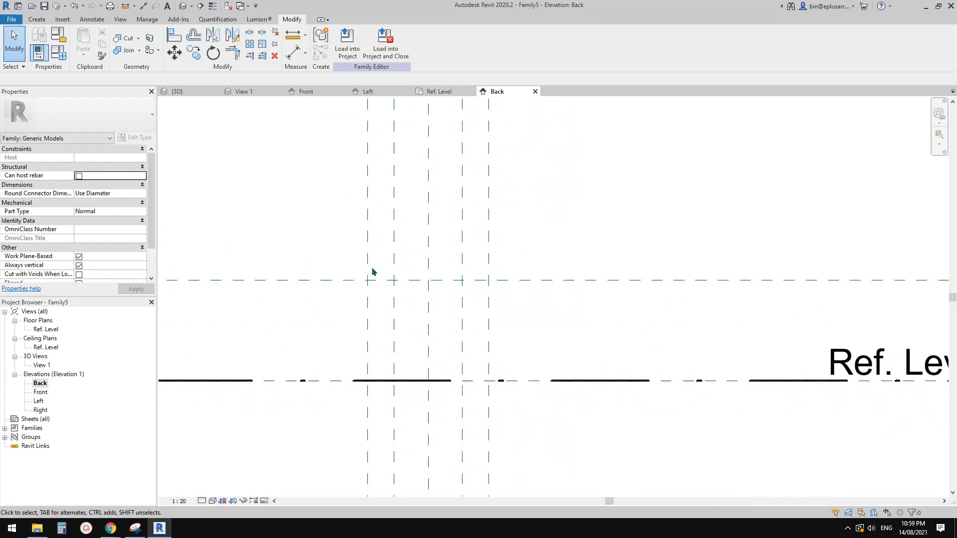
click(37, 19)
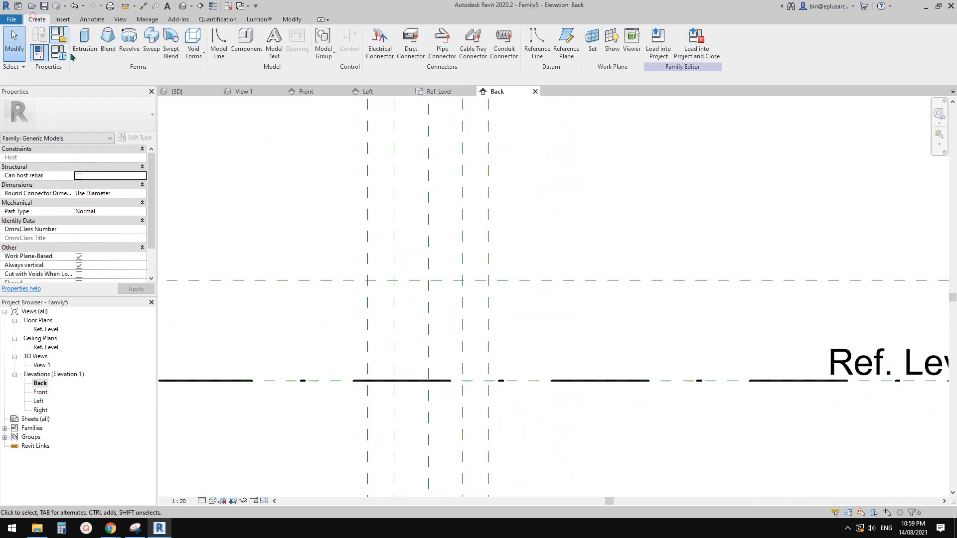
scroll(459, 289, down, 1)
scroll(407, 327, down, 2)
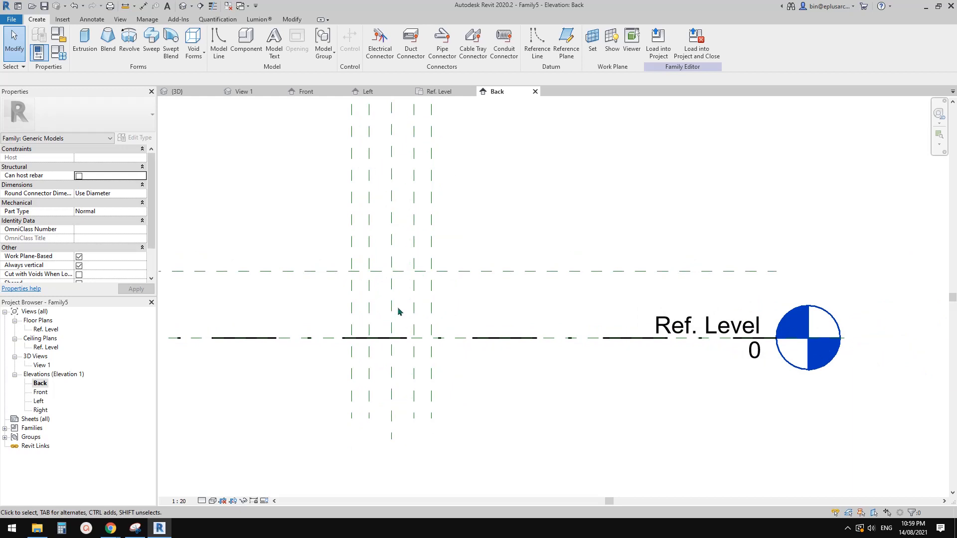
scroll(391, 307, up, 2)
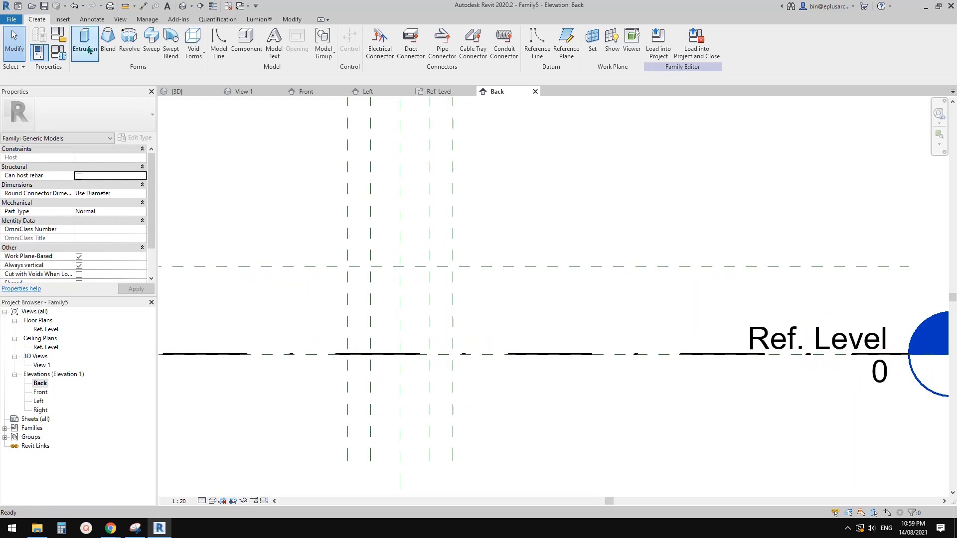
click(86, 44)
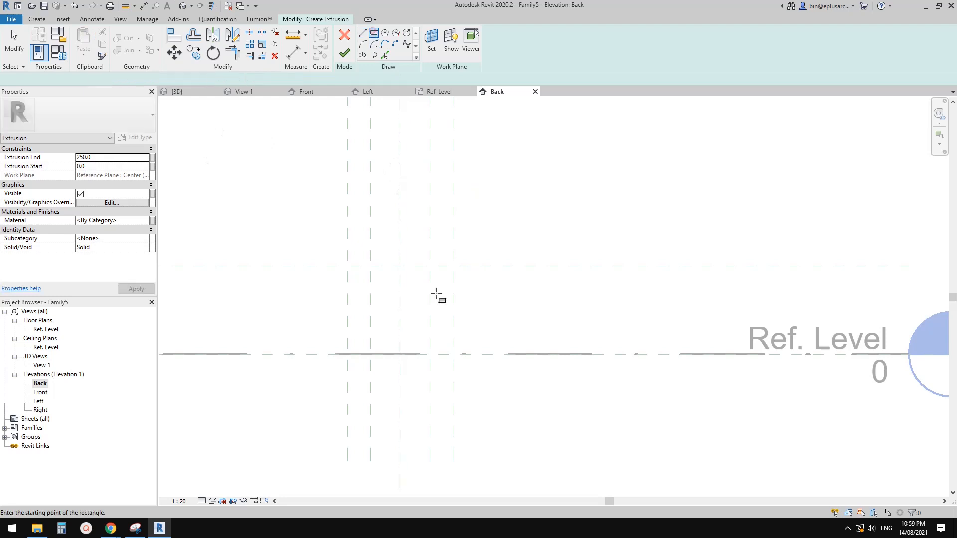
scroll(436, 294, up, 2)
click(309, 250)
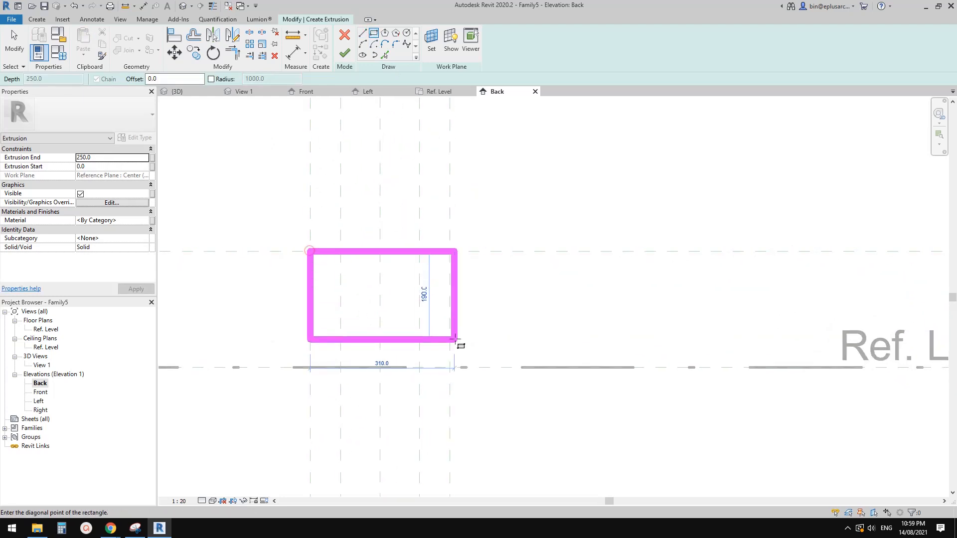
click(454, 368)
scroll(455, 349, down, 2)
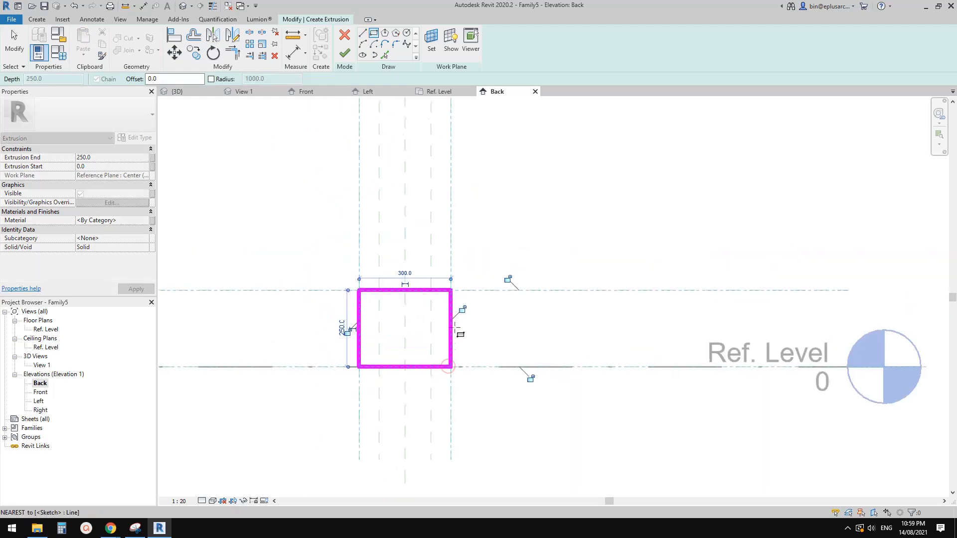
Step: Lock all four sides of the rectangle to their adjoining reference planes and Ref. Level
click(464, 311)
click(489, 273)
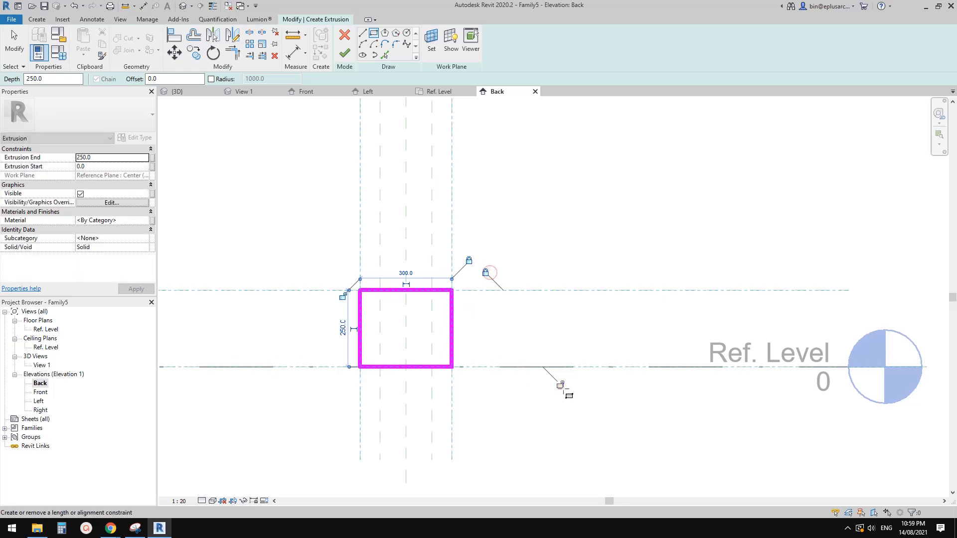
click(561, 385)
click(343, 297)
scroll(380, 330, up, 2)
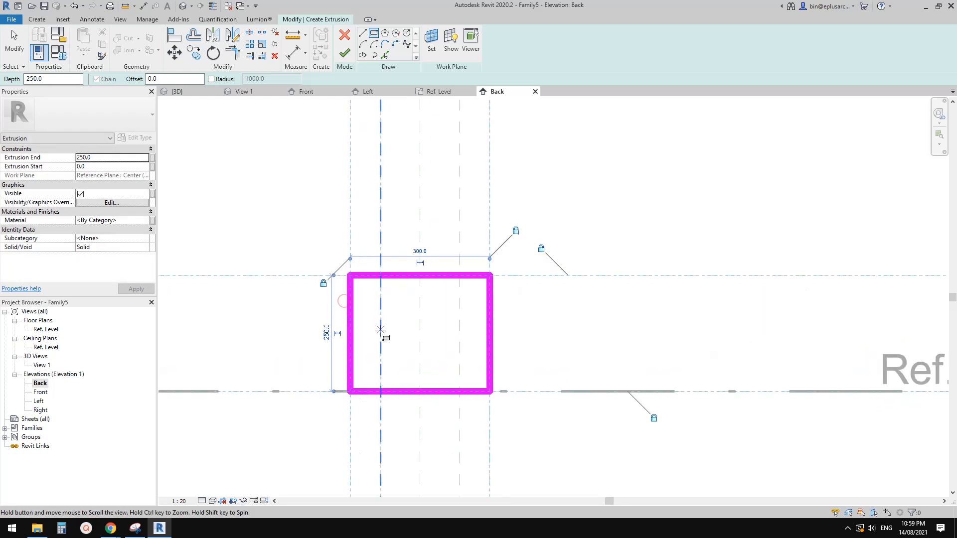
middle_drag(381, 330, 381, 328)
middle_drag(440, 334, 446, 333)
scroll(425, 344, up, 1)
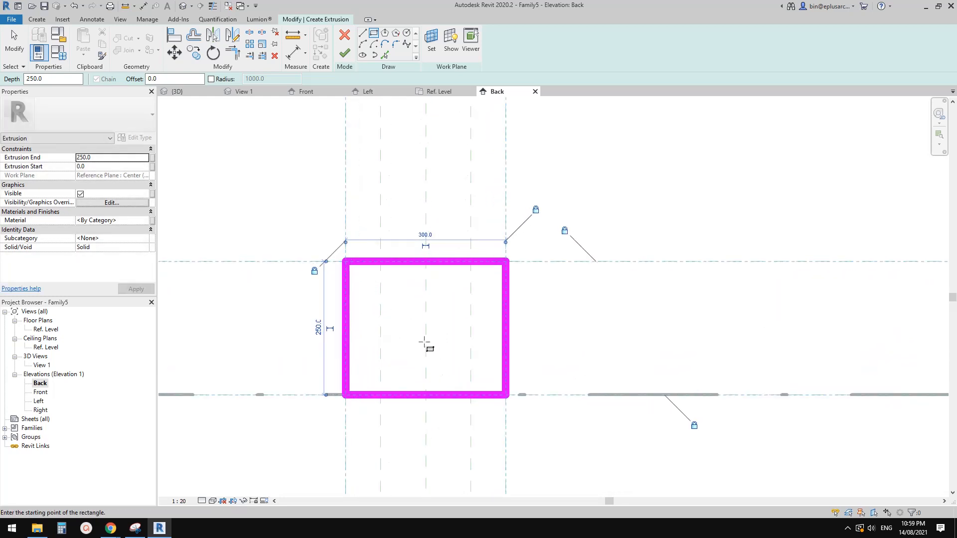
middle_drag(382, 304, 380, 314)
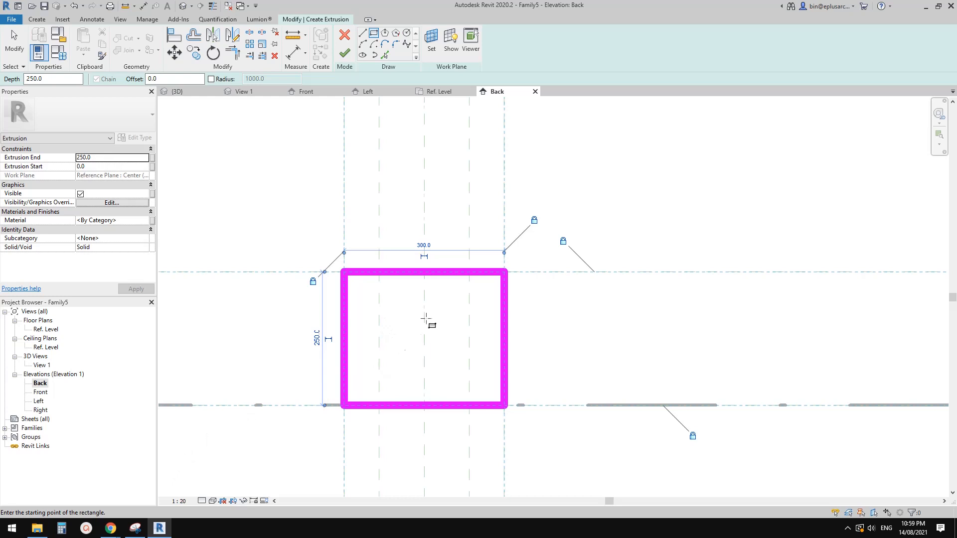
middle_drag(376, 316, 399, 317)
scroll(375, 318, up, 3)
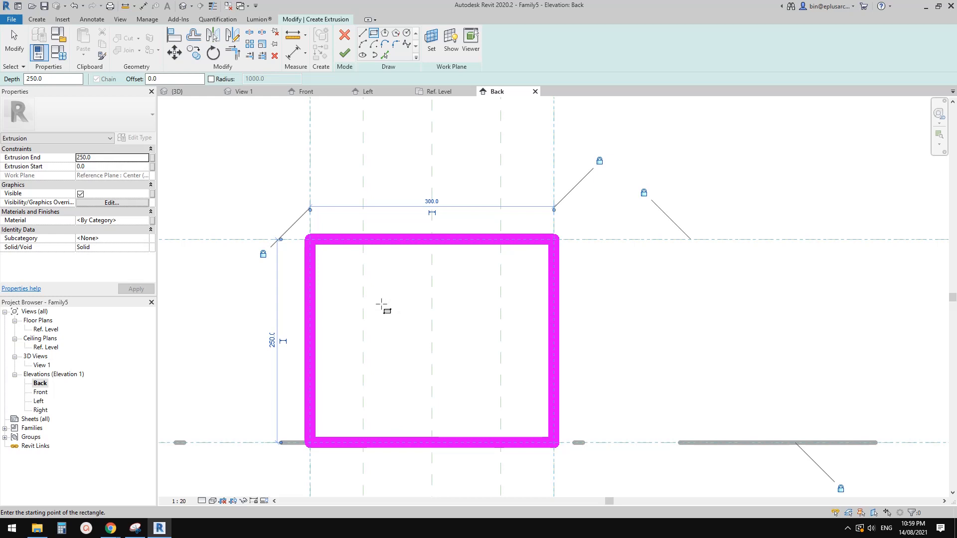
mouse_move(379, 327)
middle_down()
mouse_move(381, 313)
mouse_move(378, 321)
middle_up()
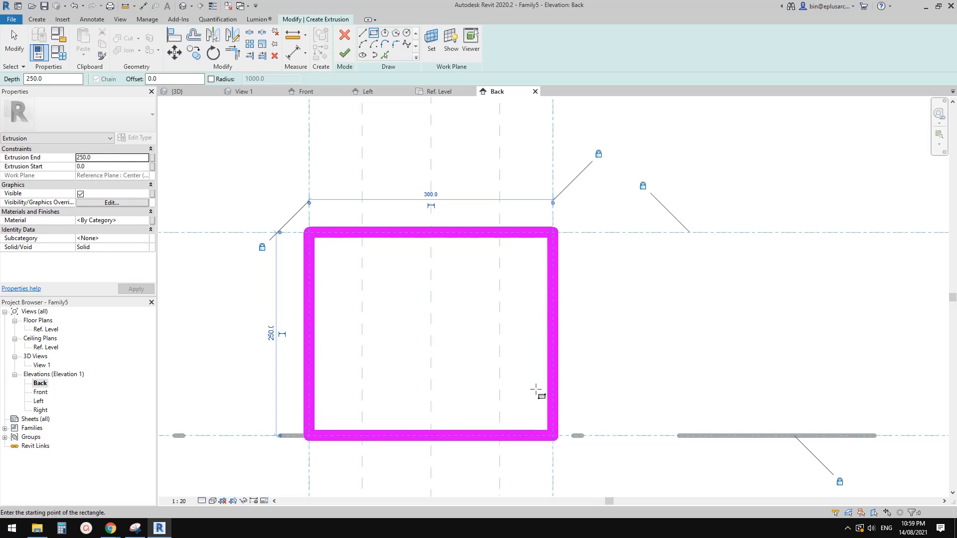
scroll(504, 238, down, 1)
middle_drag(505, 238, 501, 244)
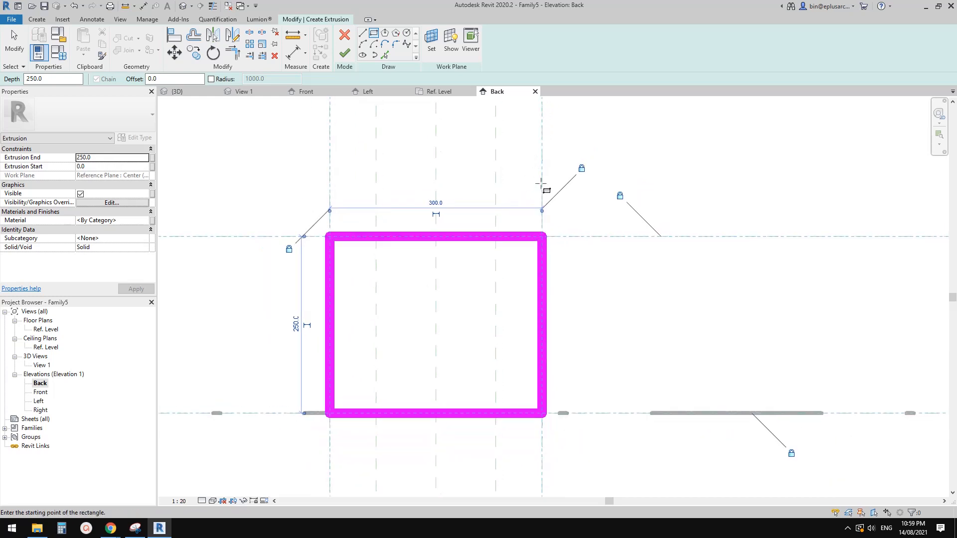
middle_drag(423, 329, 397, 322)
Step: Sketch a second rectangle about 255 x 210 mm inside the first one and end the rectangle tool
scroll(398, 322, down, 1)
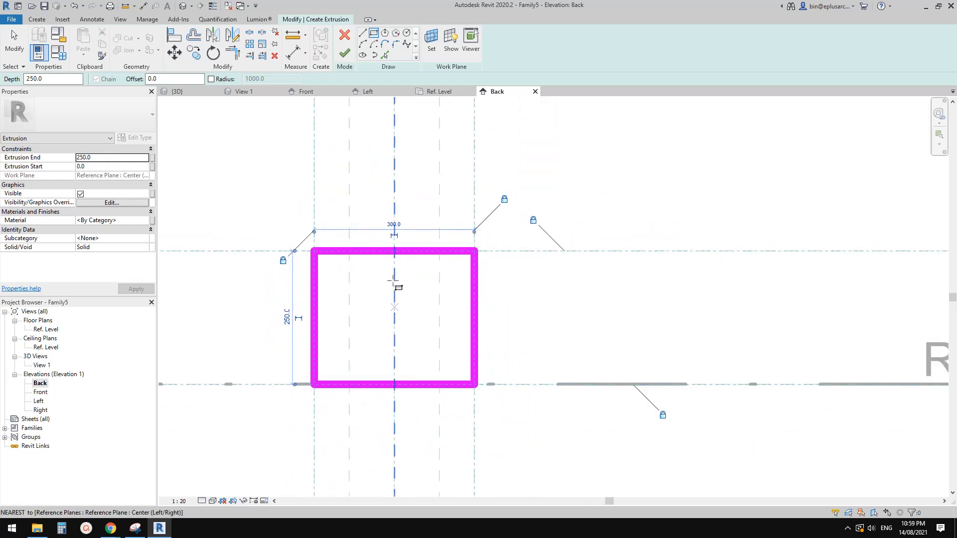
scroll(351, 330, up, 2)
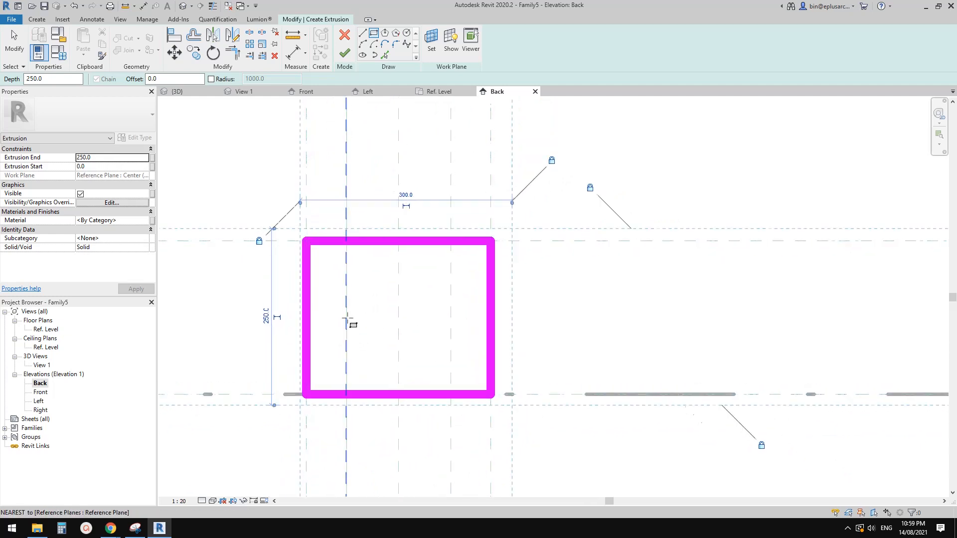
click(307, 235)
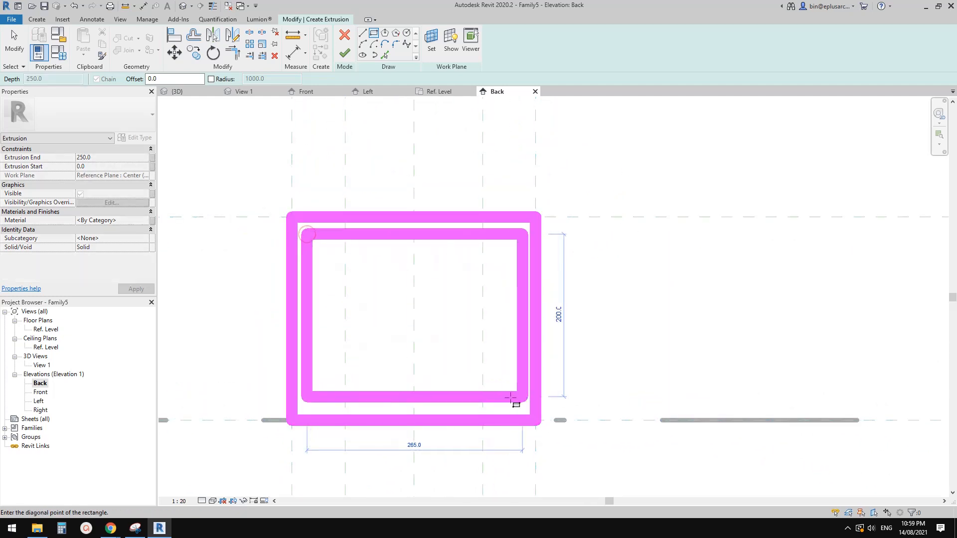
click(513, 405)
middle_drag(440, 361, 421, 361)
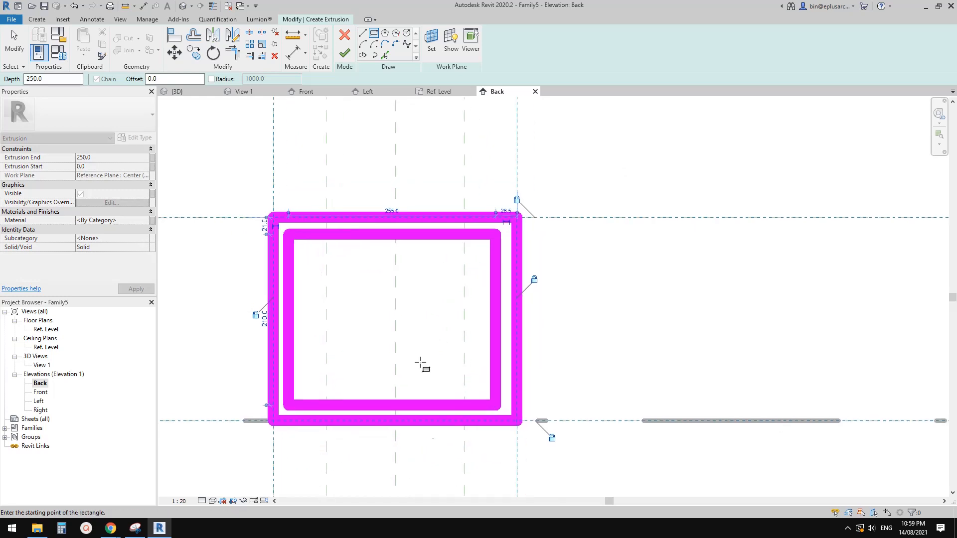
key(Escape)
key(Escape)
Step: Move the inner rectangle's top line up onto the outer rectangle's top line
click(452, 235)
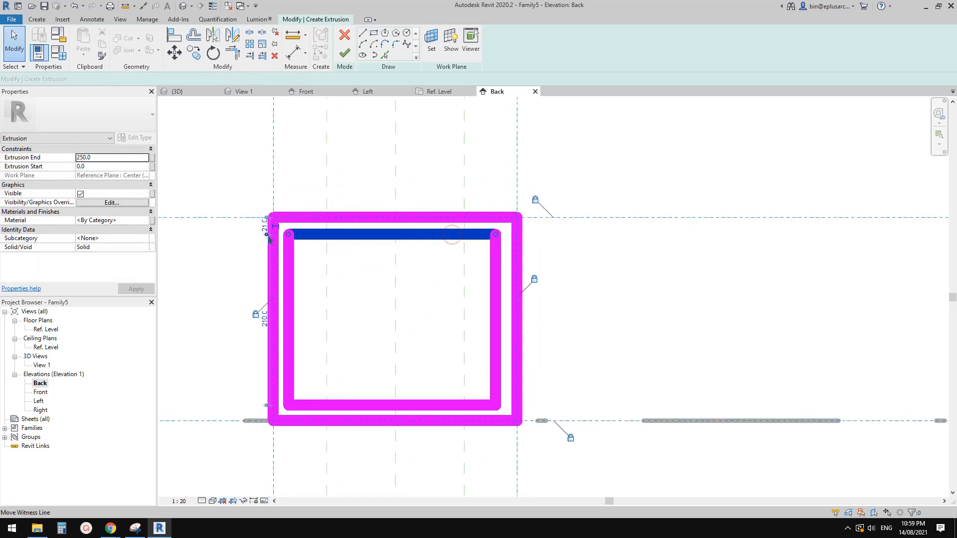
drag(481, 235, 482, 219)
key(Escape)
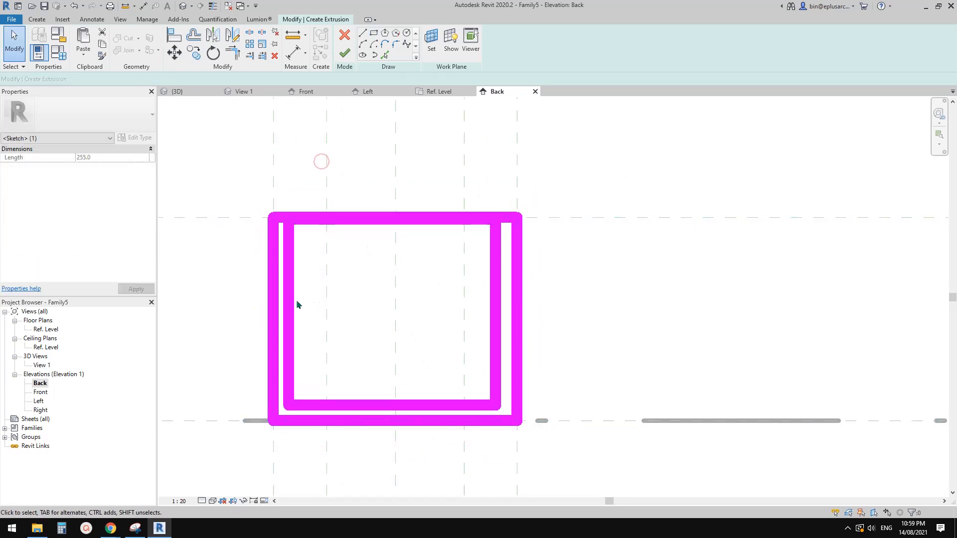
Step: Offset the inner rectangle's left and bottom lines 2 mm inside the outer rectangle
click(288, 305)
scroll(289, 428, up, 2)
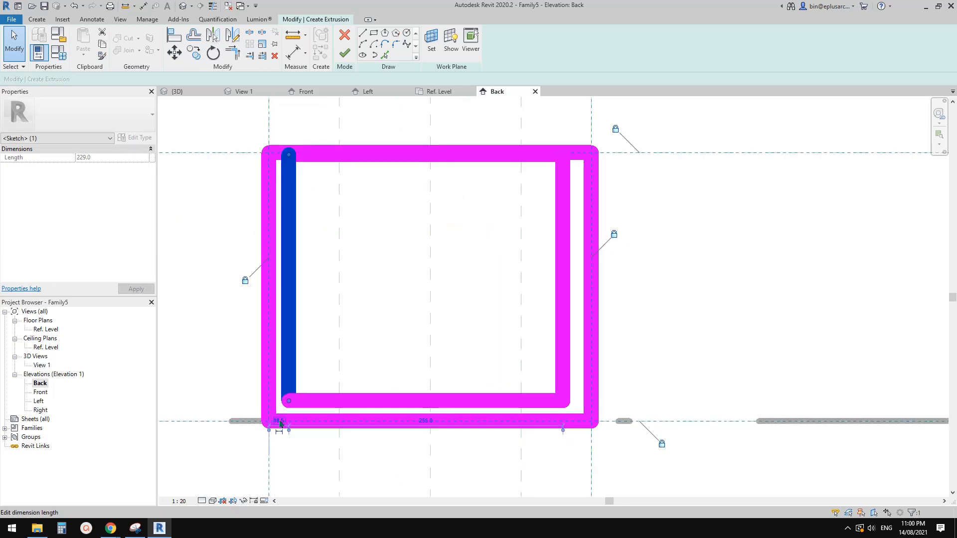
click(551, 405)
middle_drag(551, 405, 542, 396)
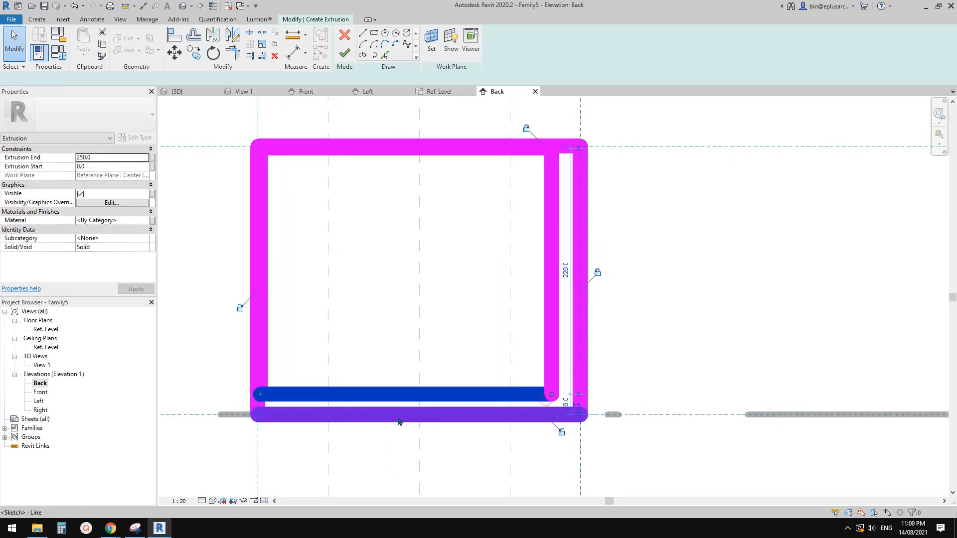
click(565, 397)
middle_drag(642, 381, 629, 397)
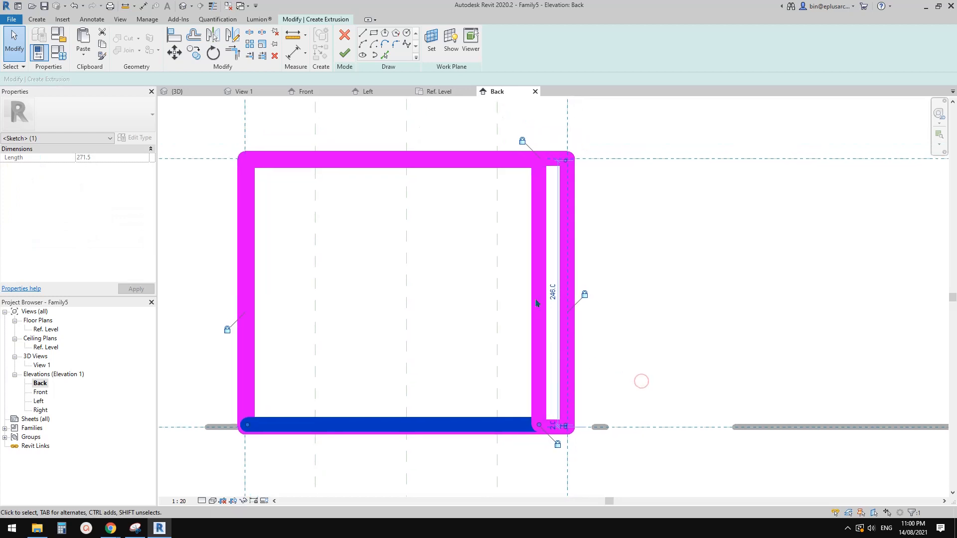
Step: Set the inner rectangle's right line 2 mm inside the outer rectangle's right line
click(541, 300)
middle_drag(542, 299, 535, 312)
click(546, 149)
text(2)
key(Return)
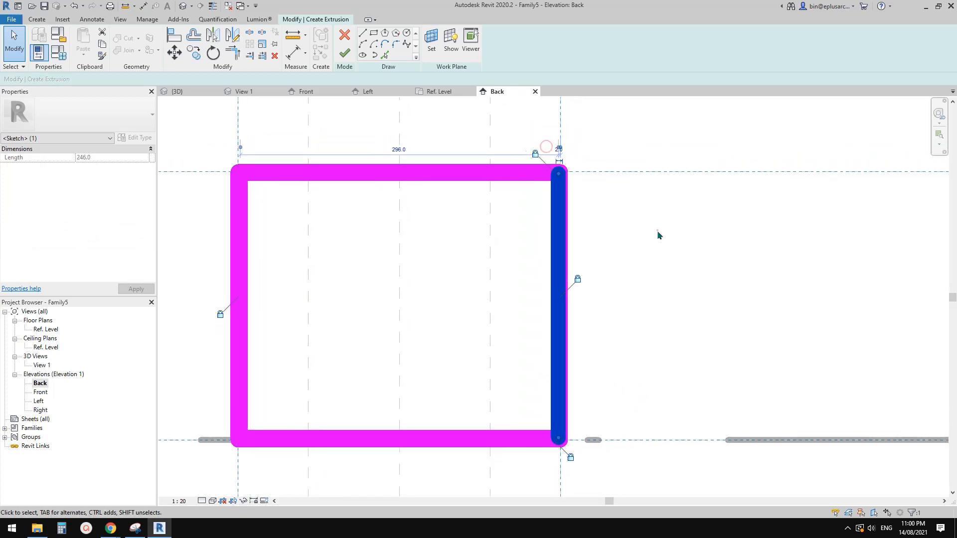
middle_drag(568, 205, 602, 198)
key(Escape)
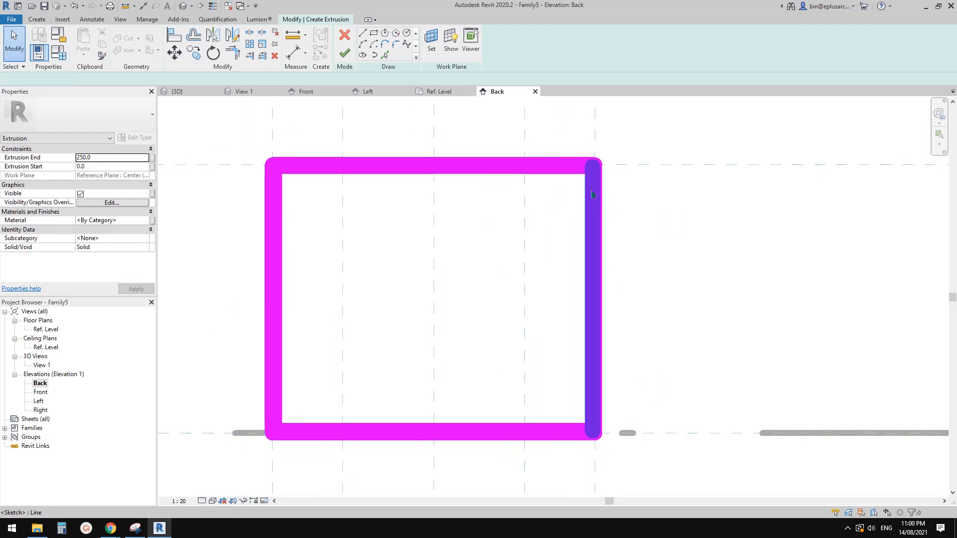
Step: Check the 2 mm gap at the right line and display the sketch with thin lines
click(602, 200)
scroll(596, 164, up, 5)
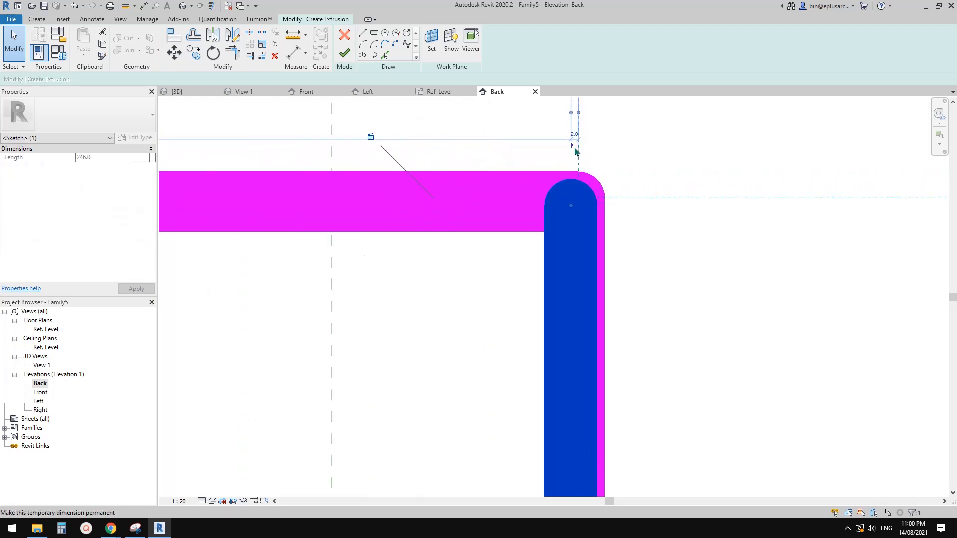
key(Escape)
scroll(545, 267, down, 5)
middle_drag(410, 326, 456, 325)
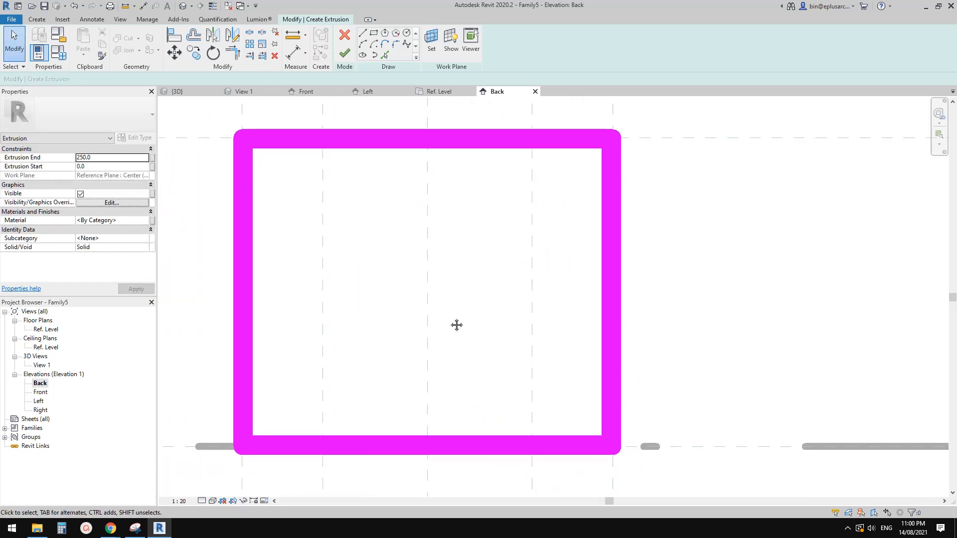
key(l)
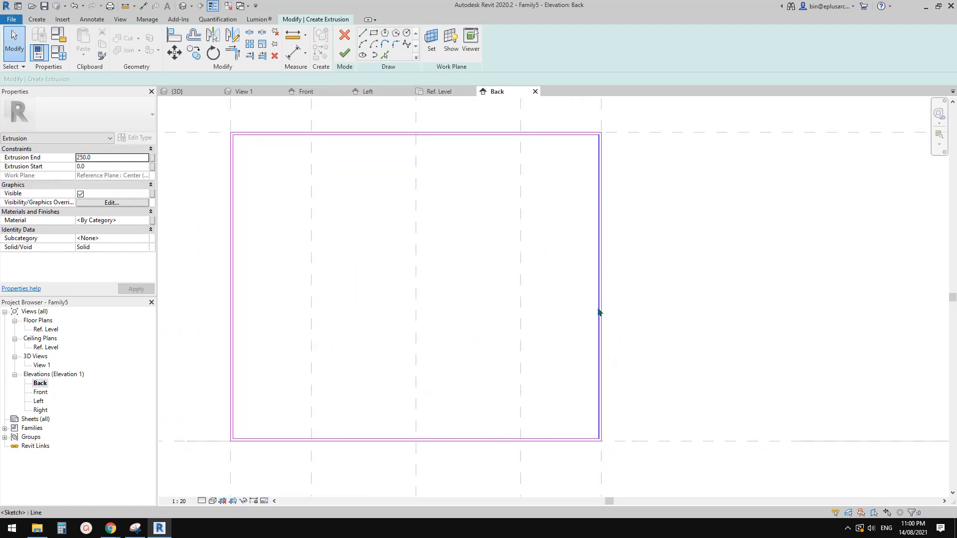
Step: Add aligned dimensions across the gaps between the inner and outer rectangles on the left and bottom sides
middle_drag(439, 409, 565, 367)
scroll(359, 385, up, 1)
mouse_move(345, 375)
middle_down()
mouse_move(406, 409)
mouse_move(429, 342)
middle_up()
scroll(385, 374, up, 2)
click(384, 402)
key(d)
key(i)
scroll(385, 397, down, 1)
scroll(406, 381, down, 2)
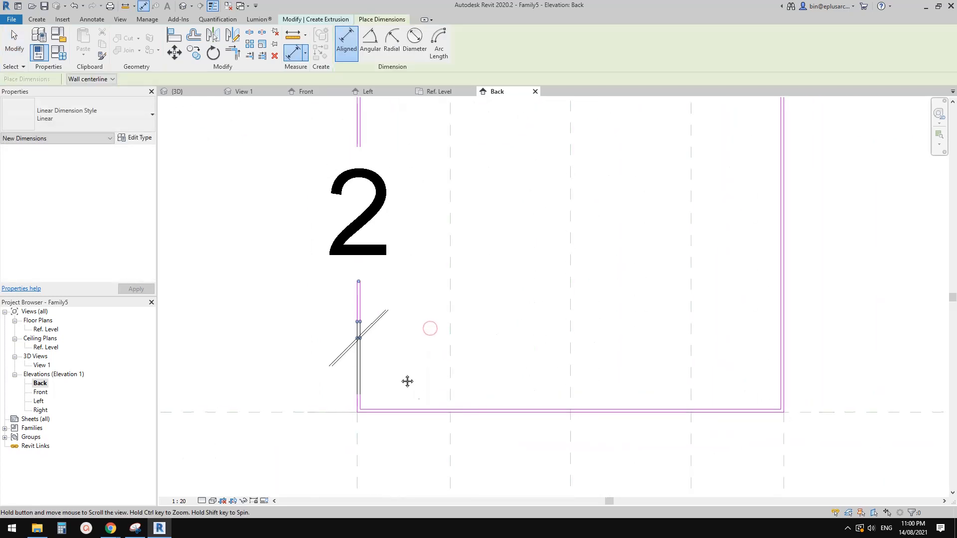
click(434, 419)
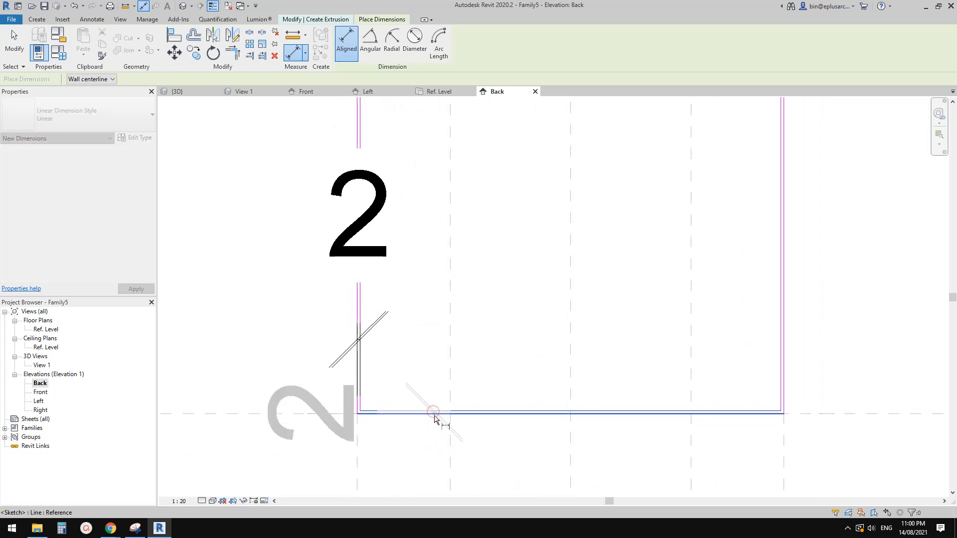
scroll(435, 417, down, 3)
middle_drag(443, 432, 431, 432)
click(465, 429)
Step: Add aligned dimensions across the gaps between the two rectangles on the top and right sides, and end dimensioning
scroll(426, 194, down, 1)
middle_drag(426, 192, 424, 256)
scroll(423, 257, up, 1)
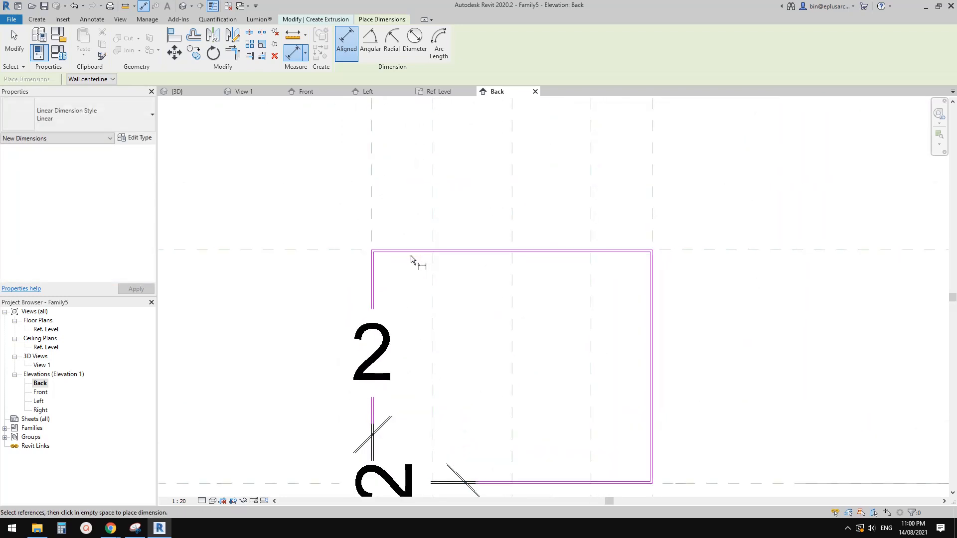
click(416, 249)
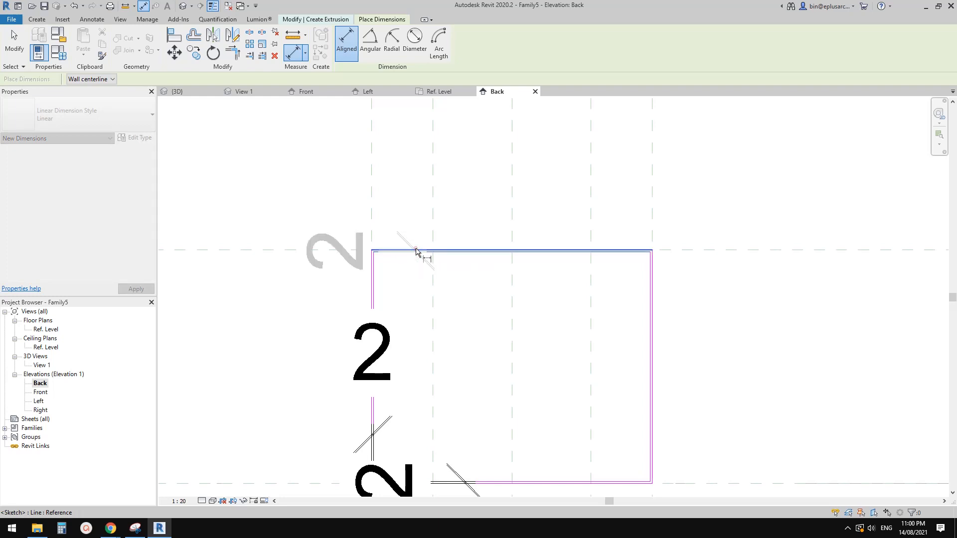
click(416, 216)
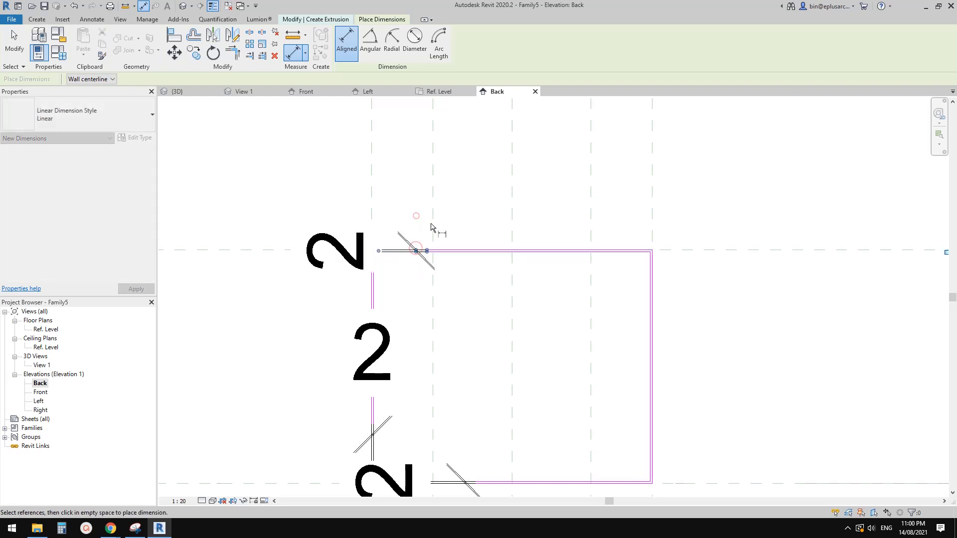
click(651, 269)
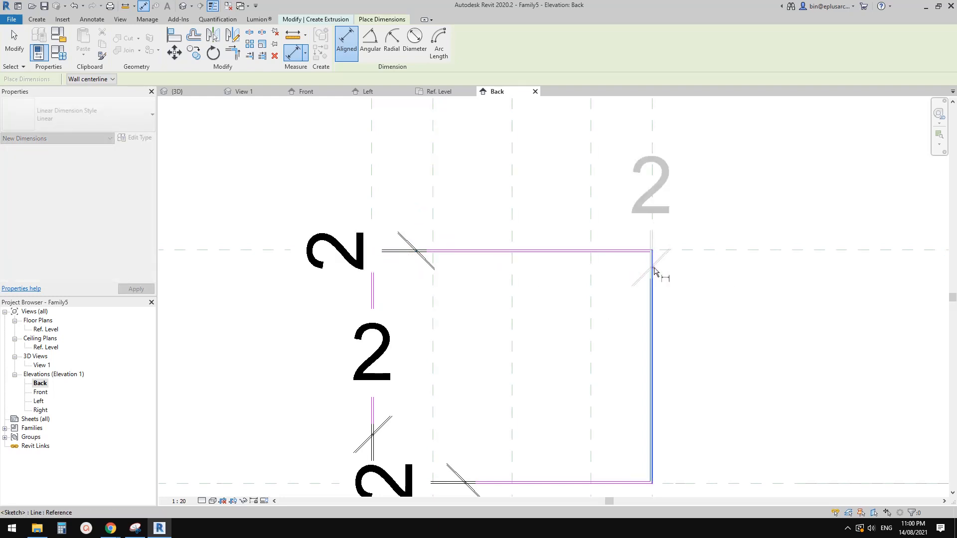
click(706, 321)
scroll(553, 309, down, 4)
key(Escape)
key(Escape)
scroll(523, 339, down, 1)
middle_drag(524, 338, 382, 275)
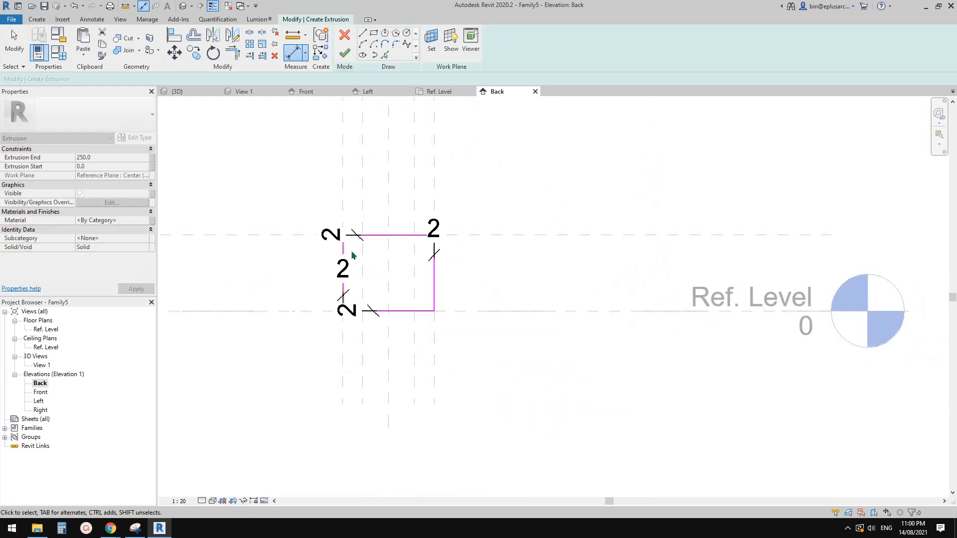
Step: Lock all four 2 mm wall thickness dimensions between the inner and outer rectangles
click(335, 238)
click(449, 263)
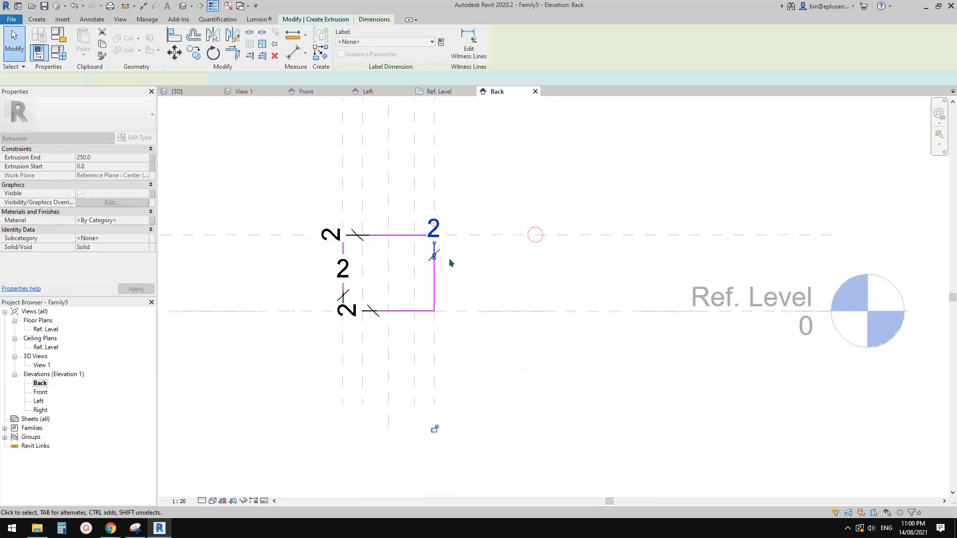
click(378, 294)
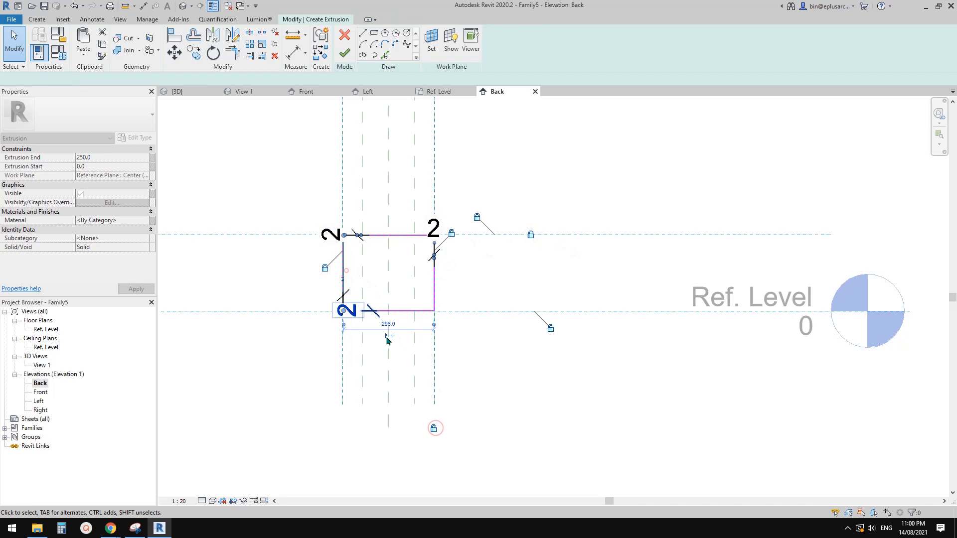
click(334, 282)
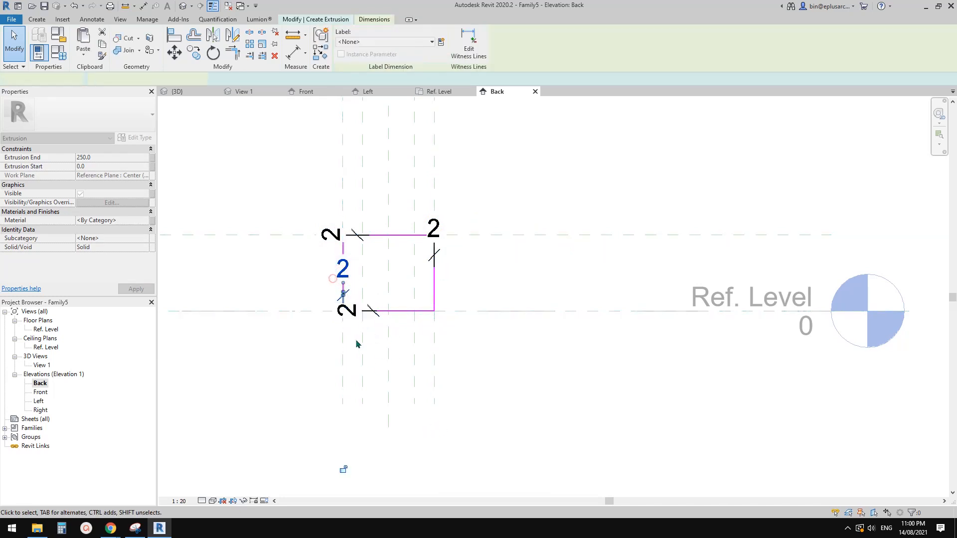
click(344, 466)
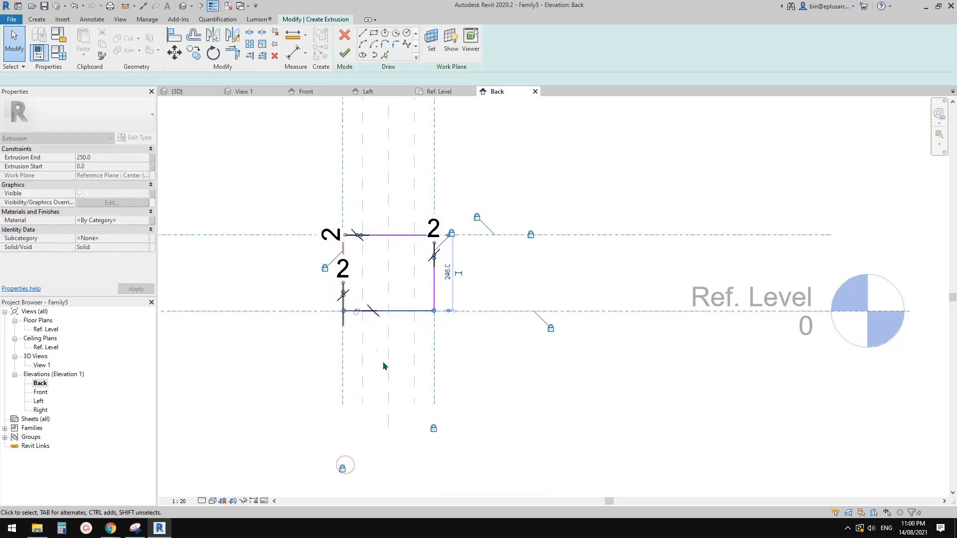
click(357, 316)
click(545, 310)
middle_drag(390, 239, 427, 272)
scroll(428, 267, up, 1)
click(431, 255)
click(355, 273)
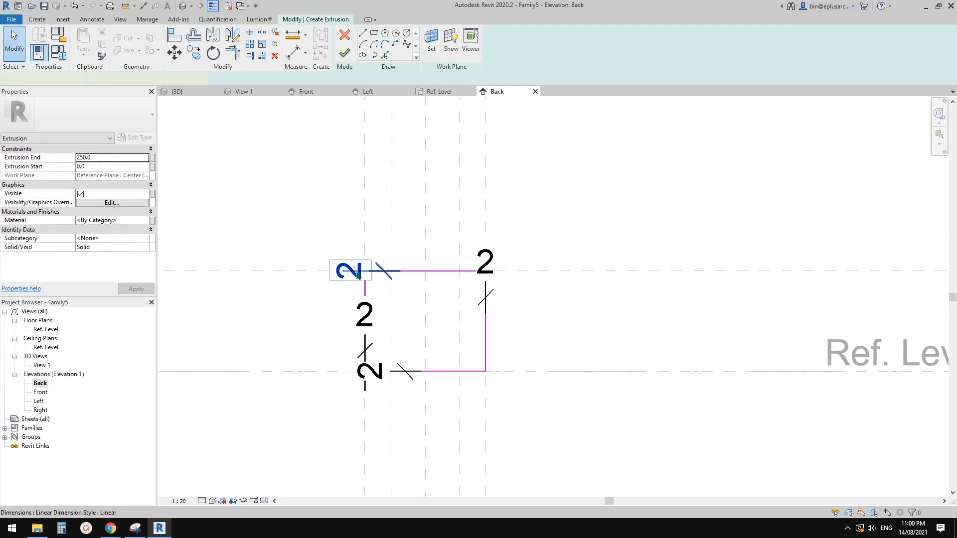
ctrl+click(370, 316)
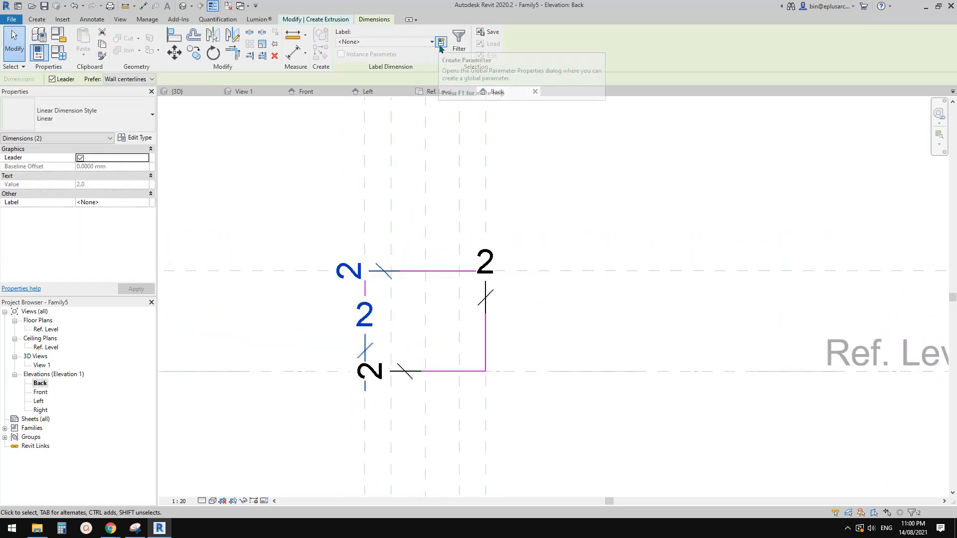
middle_drag(439, 272, 423, 286)
click(480, 231)
Step: Finish the extrusion sketch of the two nested rectangles
scroll(440, 270, down, 1)
click(435, 251)
middle_drag(435, 251, 435, 264)
click(344, 54)
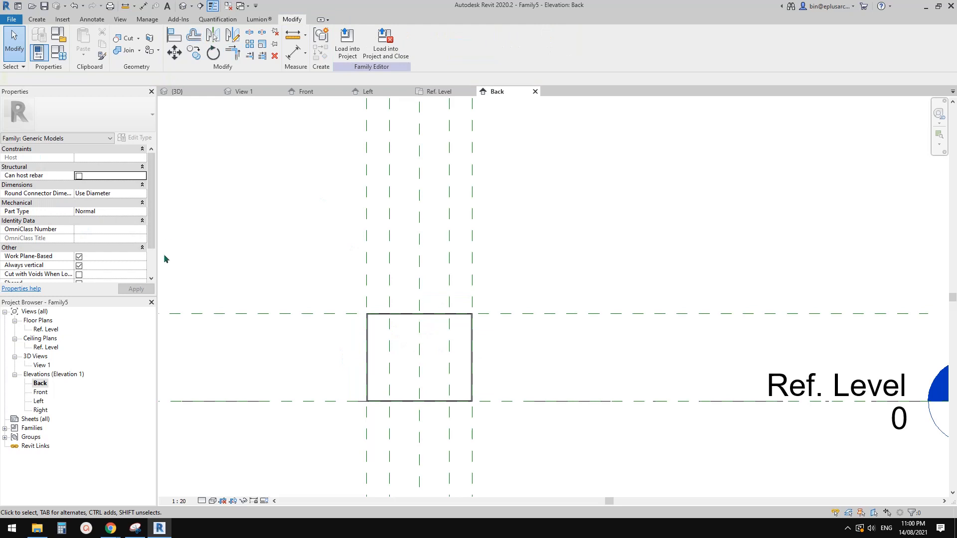
Step: In the Ref. Level floor plan, stretch the extrusion's upper edge to the RWH Height 1 reference plane and lock it there
double_click(44, 329)
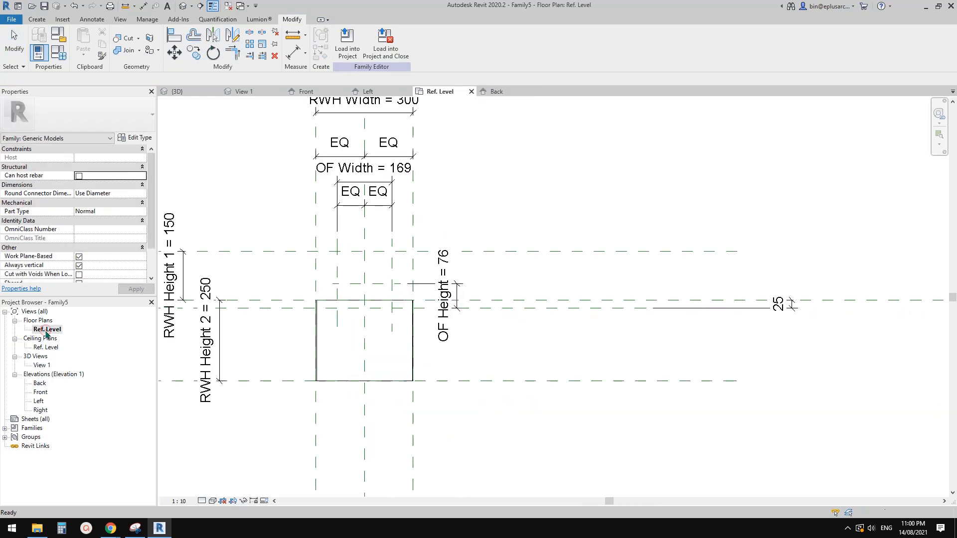
scroll(429, 332, down, 1)
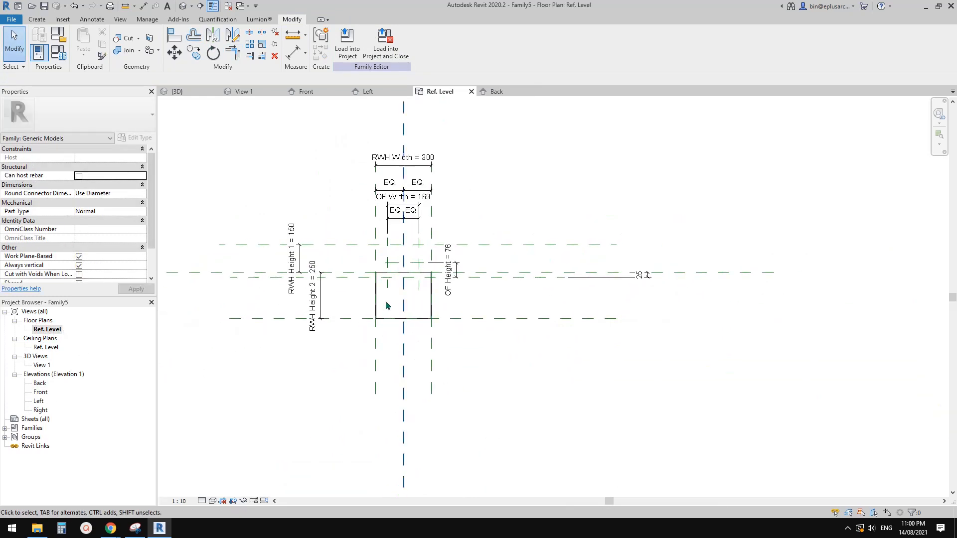
middle_drag(401, 310, 400, 314)
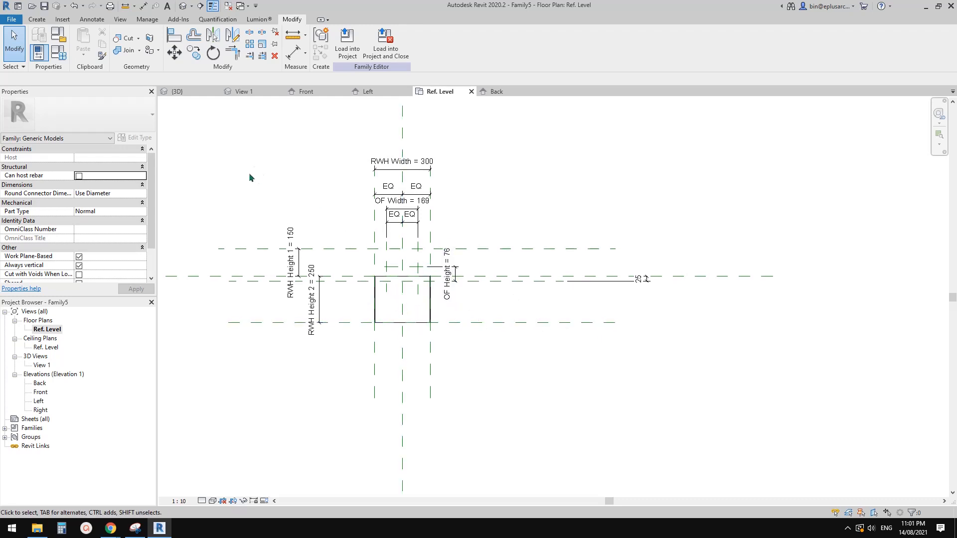
click(430, 298)
scroll(415, 259, up, 2)
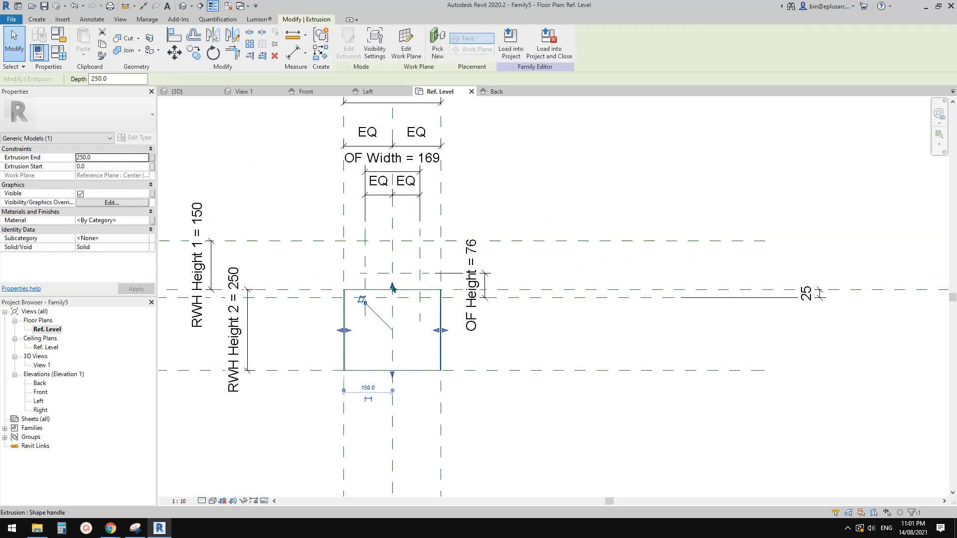
drag(393, 286, 392, 242)
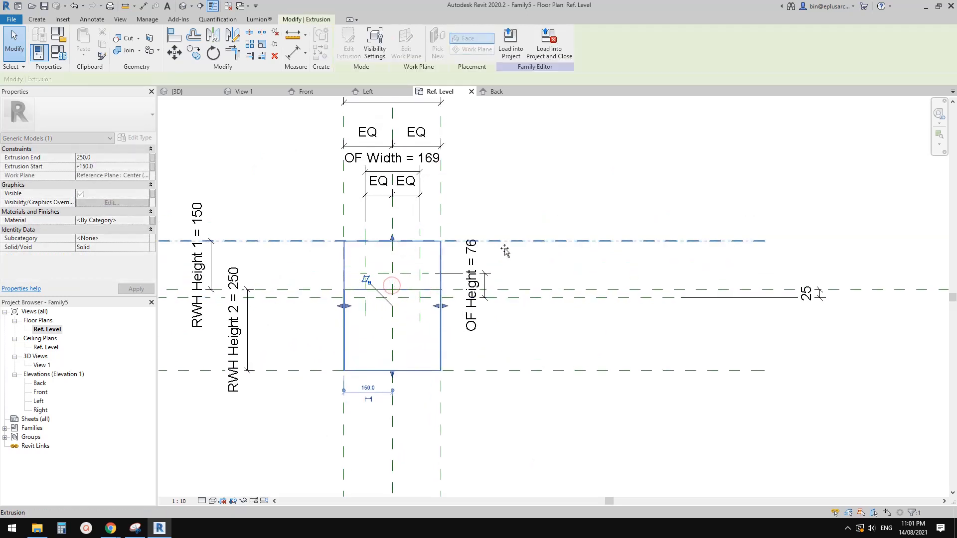
click(479, 224)
Step: Align the extrusion's lower edge to the RWH Height 2 reference plane and lock it there
drag(393, 375, 545, 370)
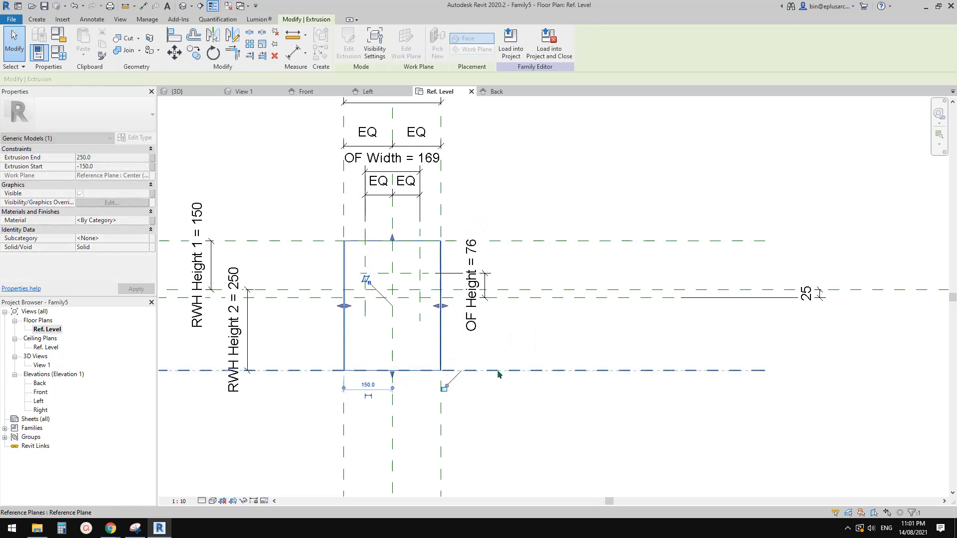
click(446, 387)
scroll(497, 384, down, 2)
middle_drag(496, 381, 510, 358)
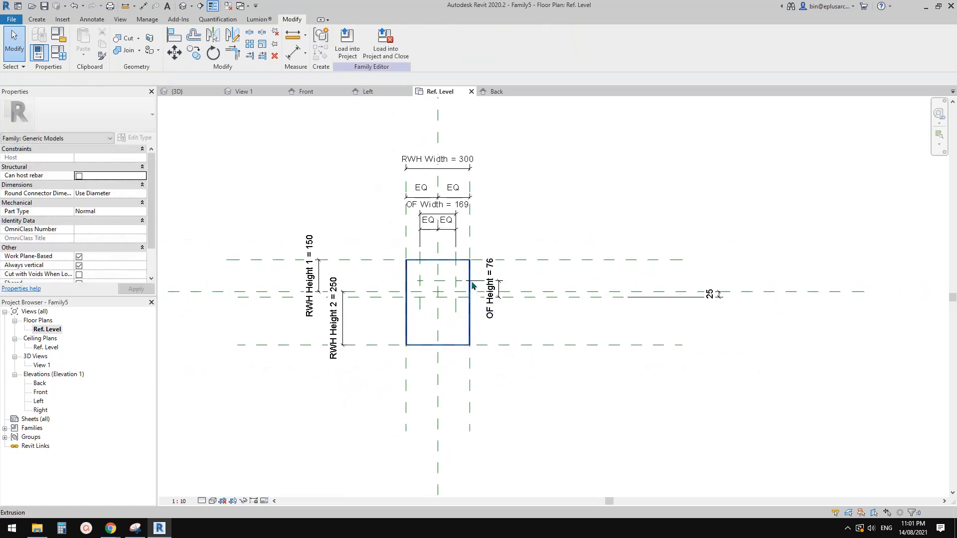
Step: Open the default 3D view and examine the hollow box extrusion from several sides
click(183, 9)
middle_drag(515, 293, 468, 236)
scroll(468, 237, down, 3)
shift+middle_drag(513, 269, 477, 232)
scroll(562, 297, down, 1)
middle_drag(562, 297, 551, 267)
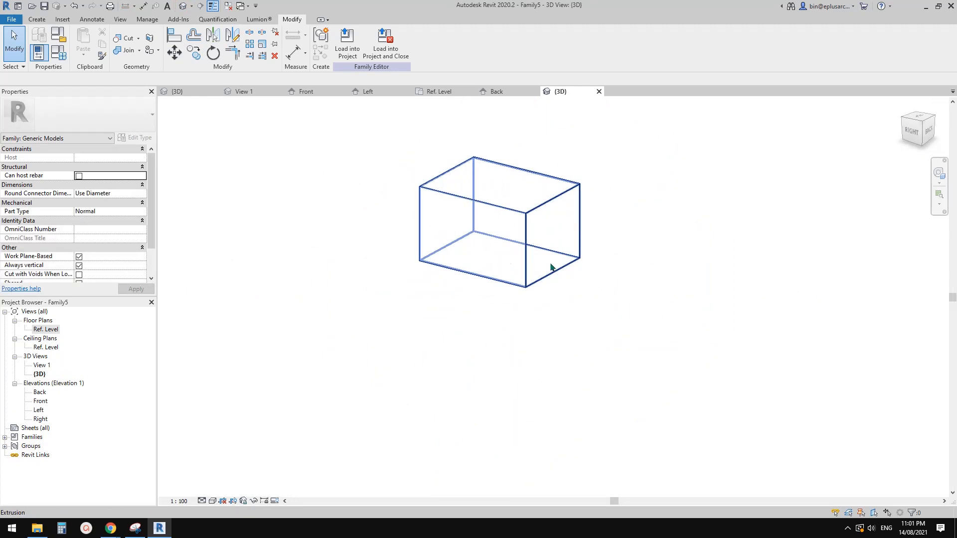
shift+middle_drag(556, 220, 448, 250)
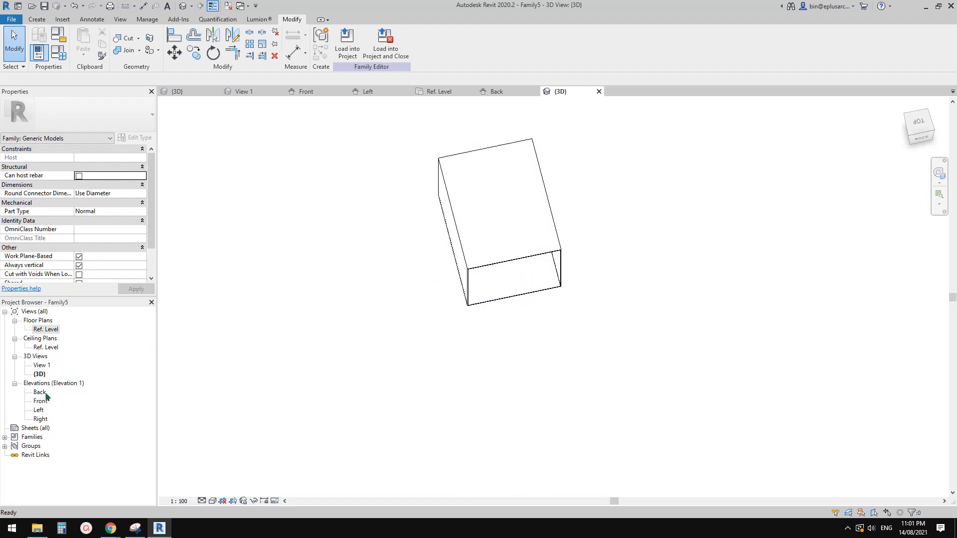
Step: Return to the Ref. Level floor plan showing the box extrusion and its reference planes
double_click(43, 331)
scroll(398, 348, up, 4)
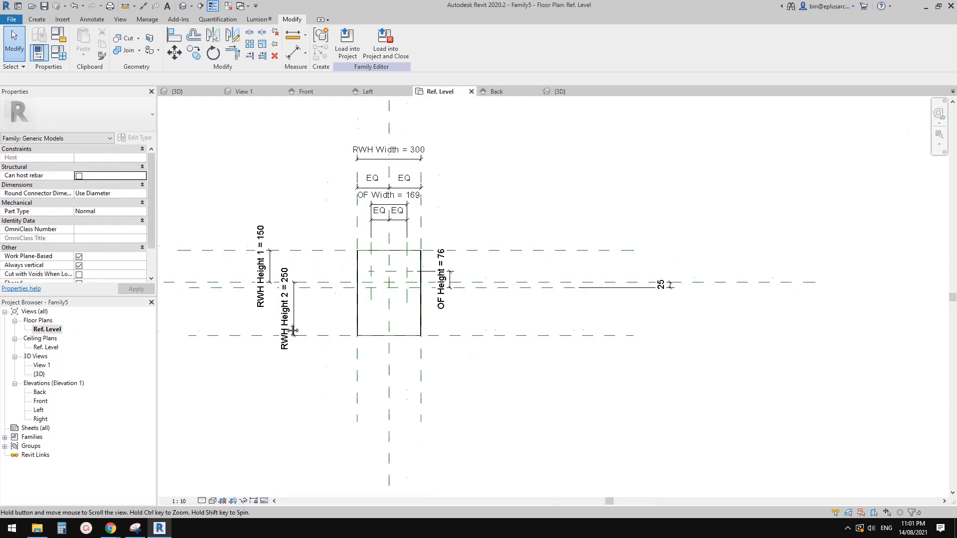
middle_drag(397, 344, 416, 344)
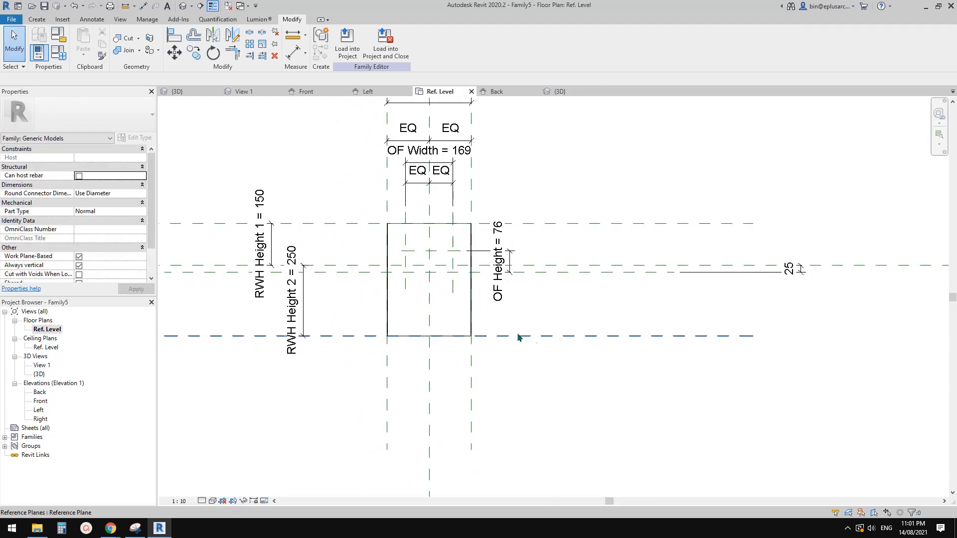
middle_drag(535, 339, 530, 337)
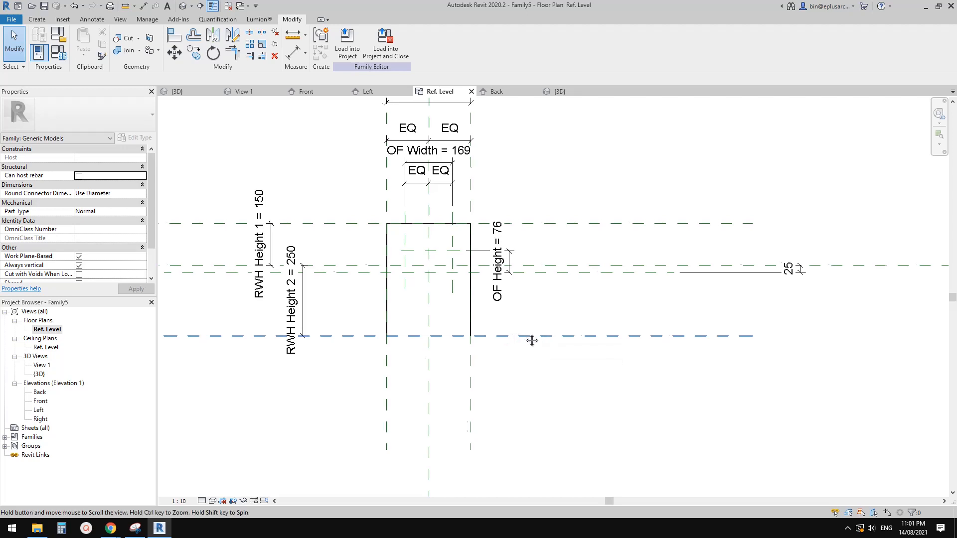
click(384, 337)
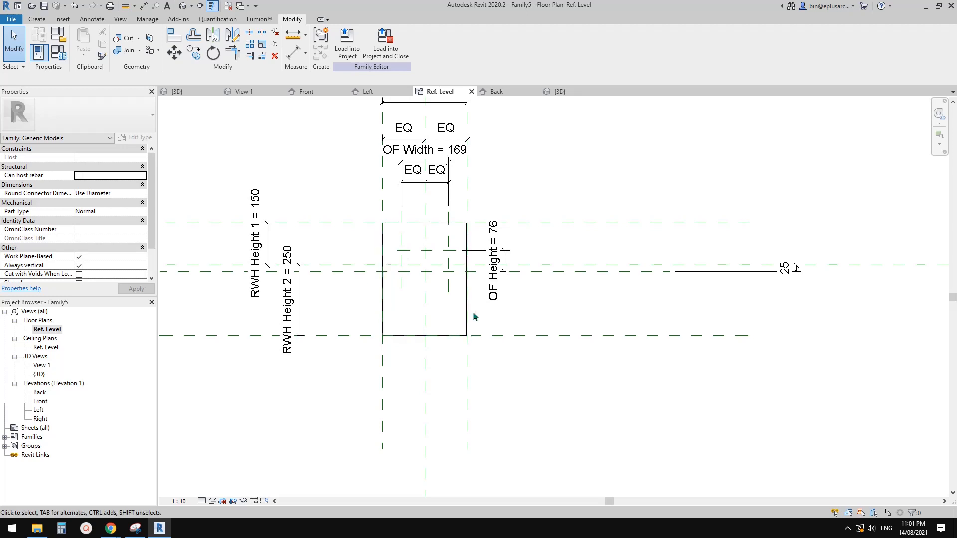
middle_drag(455, 309, 452, 316)
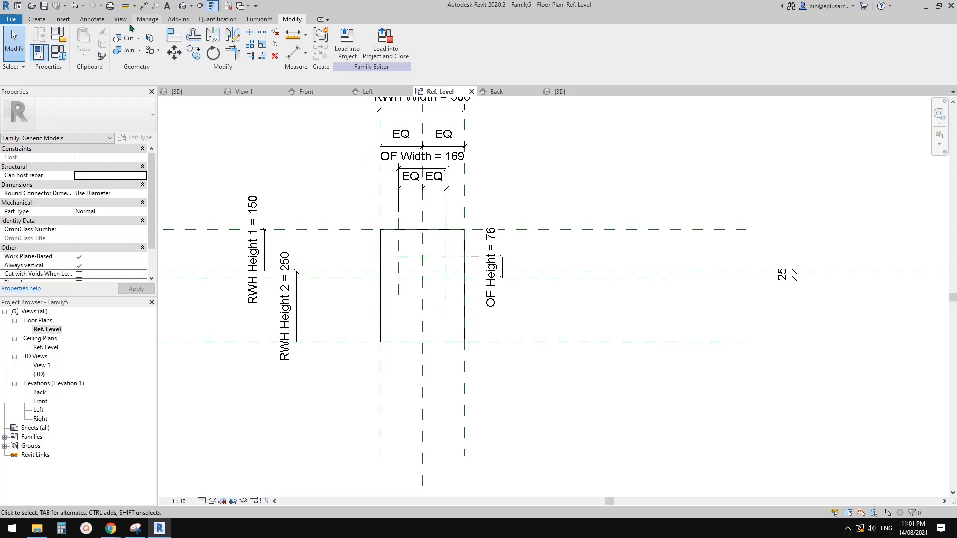
Step: Set the lower RWH Height 2 reference plane as the work plane by picking it, and open the Front elevation
click(37, 19)
click(594, 50)
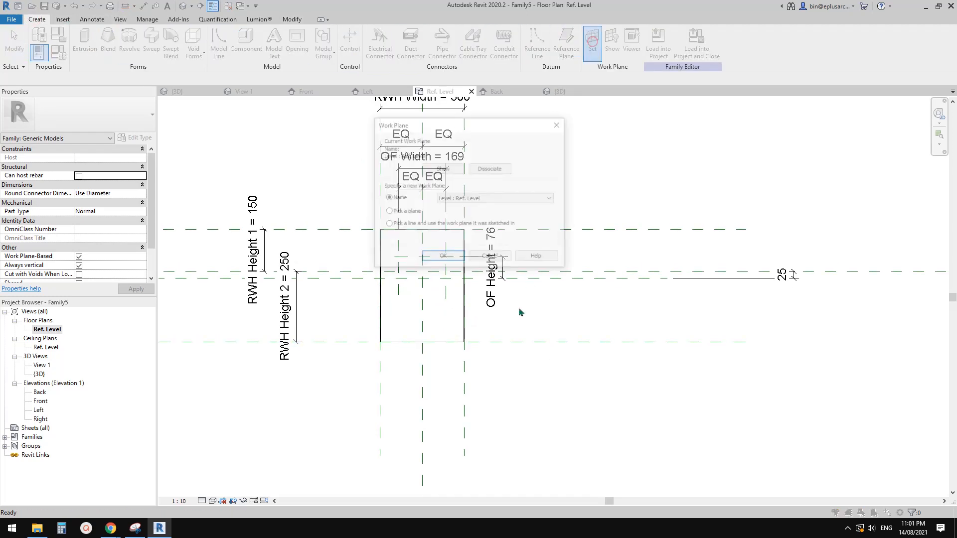
click(443, 258)
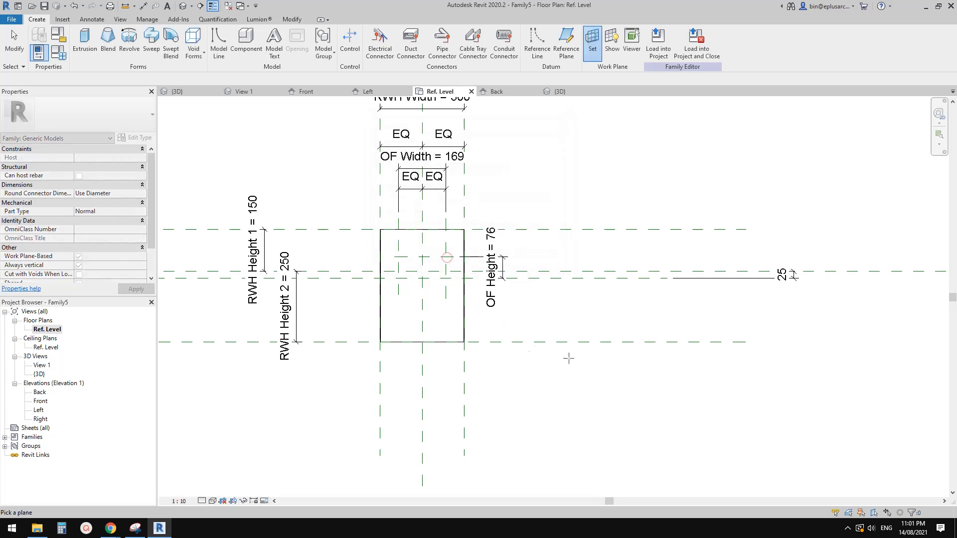
click(524, 342)
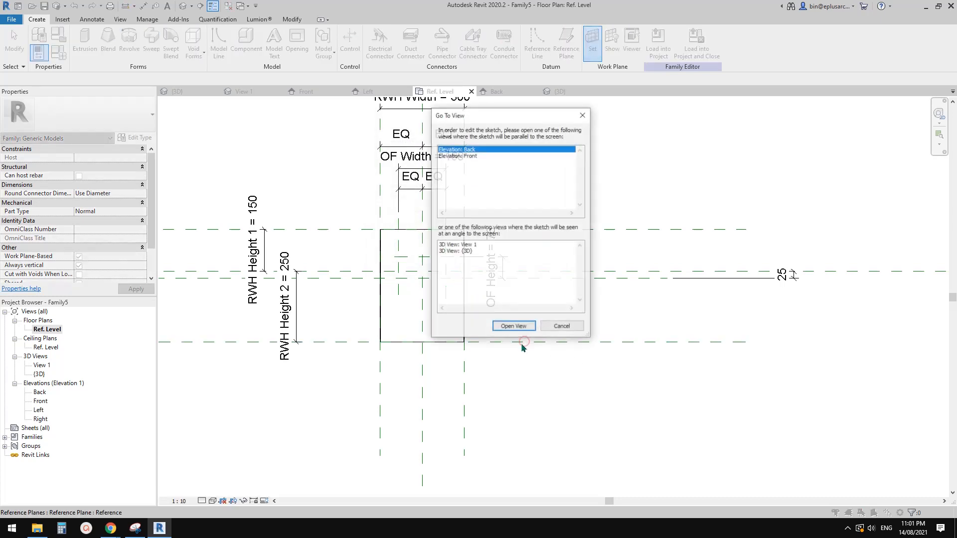
drag(492, 116, 539, 114)
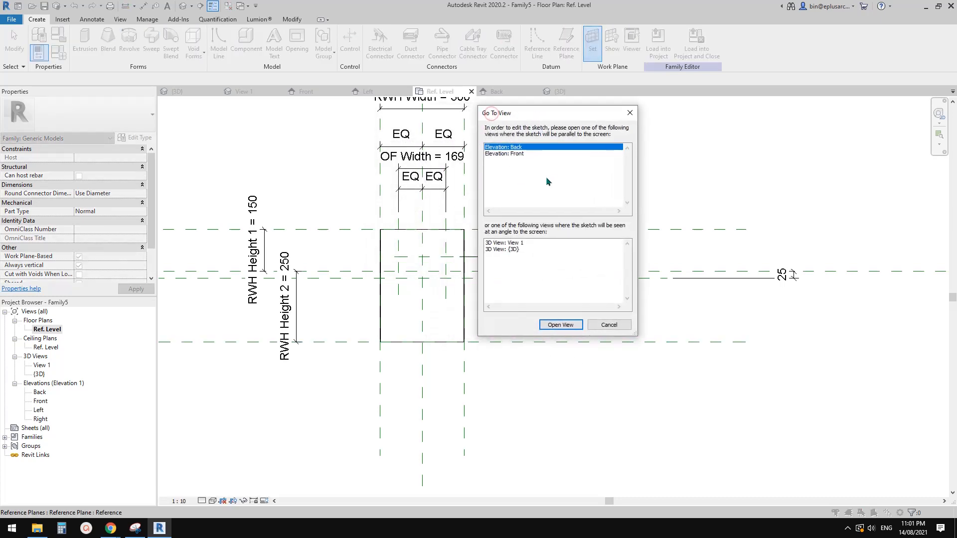
click(514, 154)
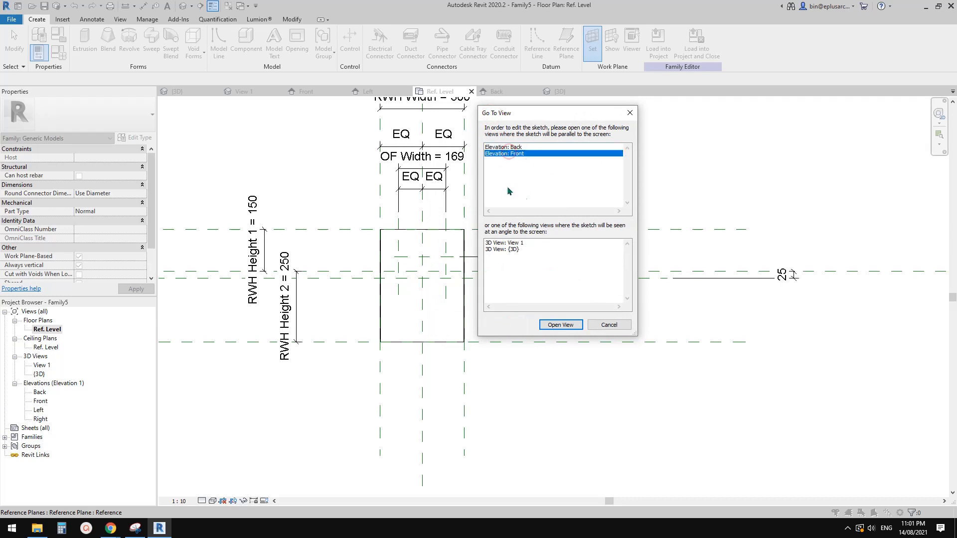
click(560, 325)
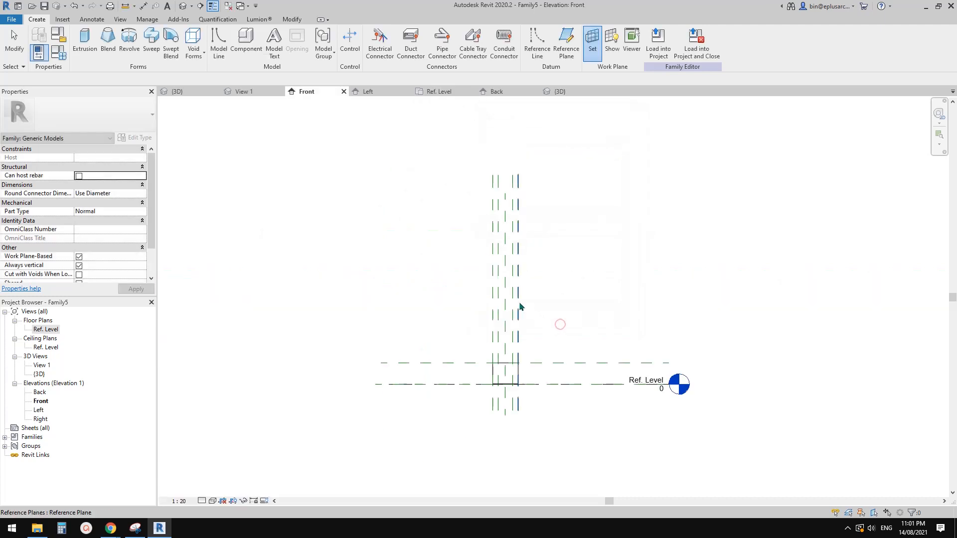
Step: Start a new extrusion and sketch a 296 x 246 mm rectangle between opposite inner corners of the hollow box
scroll(514, 359, up, 6)
middle_drag(531, 336, 531, 333)
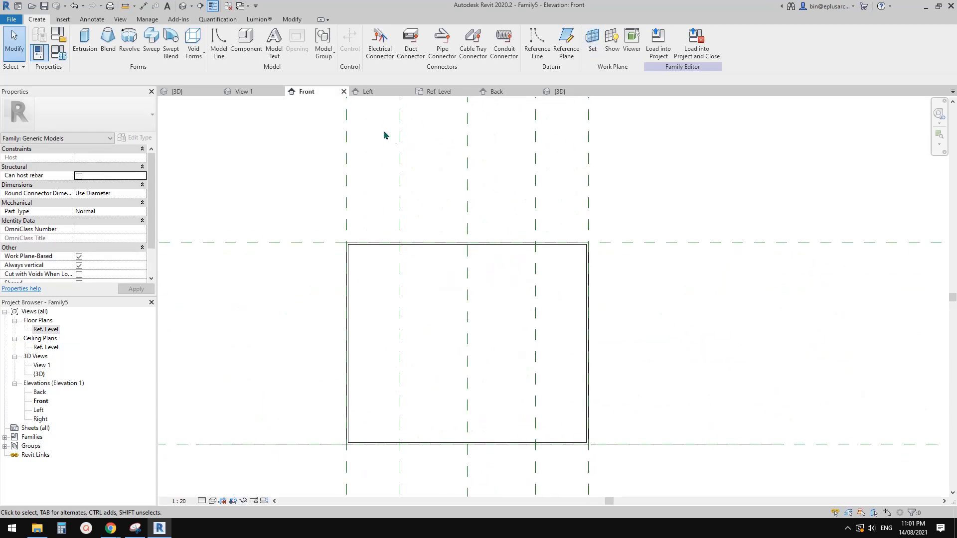
click(85, 44)
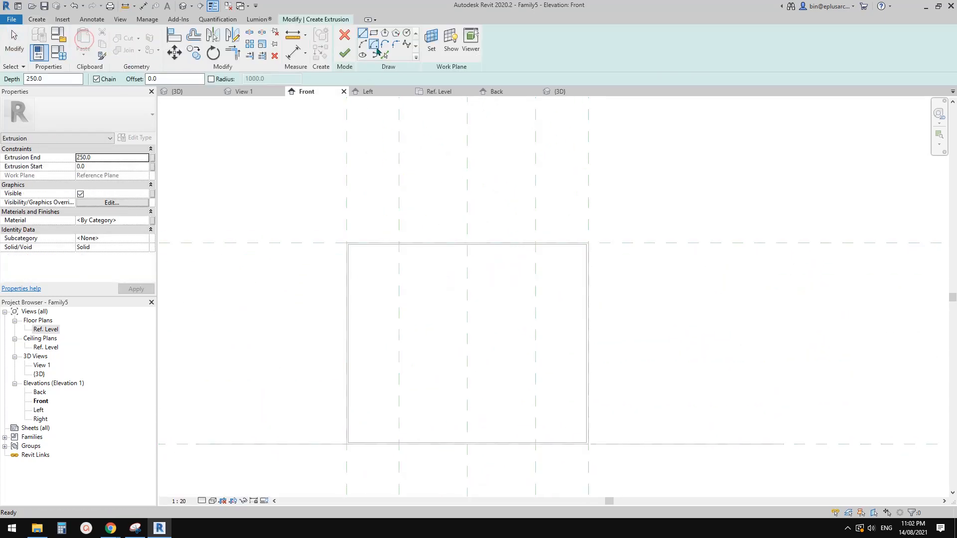
scroll(357, 258, up, 1)
scroll(359, 258, up, 4)
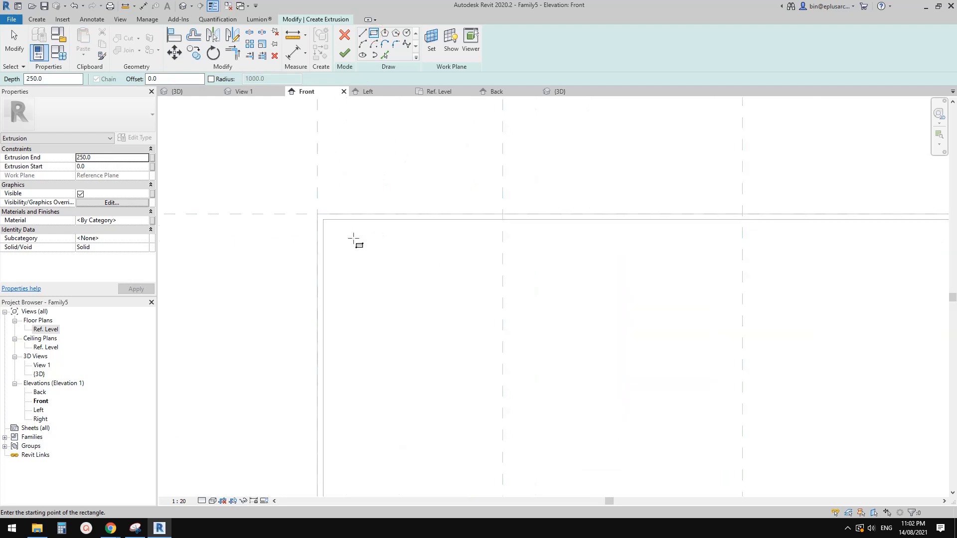
click(324, 220)
scroll(419, 267, down, 4)
middle_drag(463, 310, 398, 229)
scroll(375, 264, down, 1)
scroll(501, 348, up, 2)
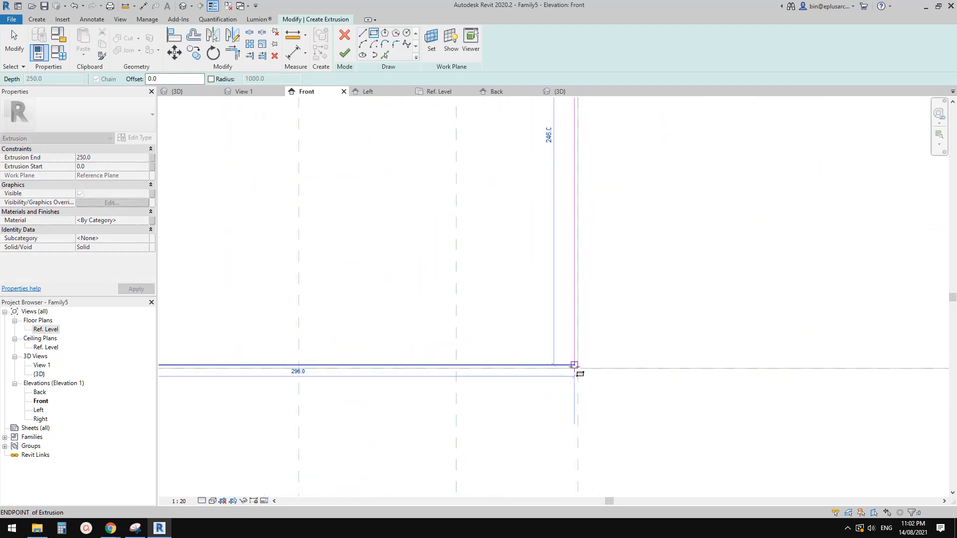
click(574, 366)
scroll(568, 366, down, 3)
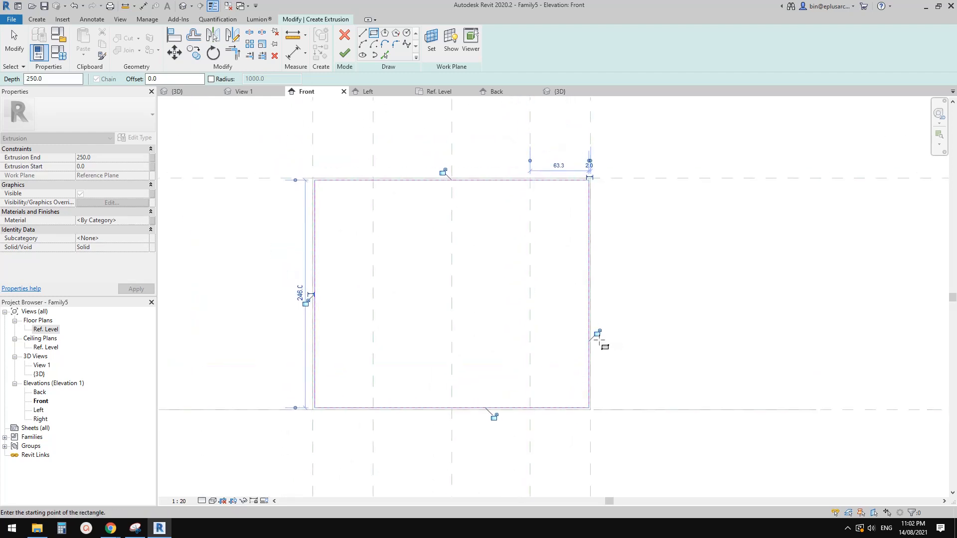
Step: Lock all four rectangle sides to the box's inner edges and finish the extrusion with an end of 2 mm
click(598, 334)
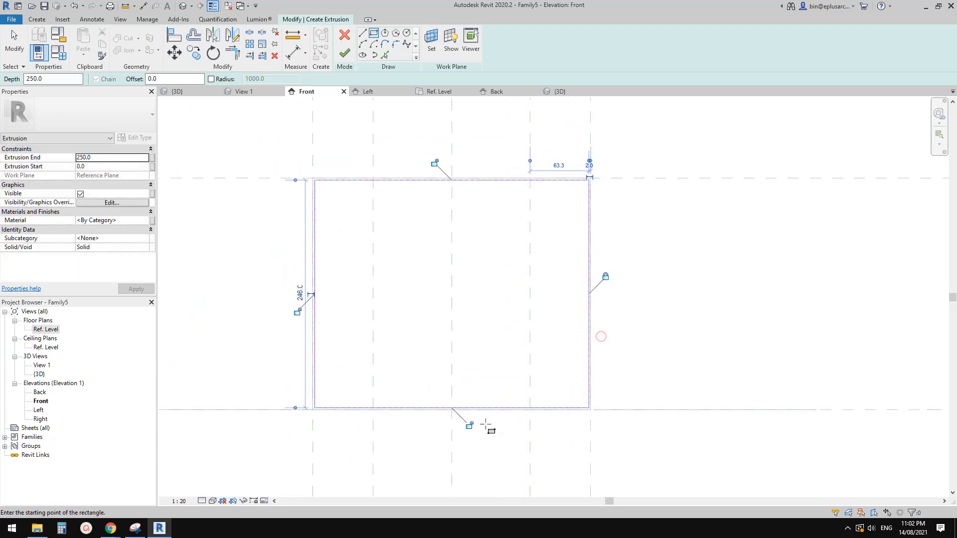
click(469, 426)
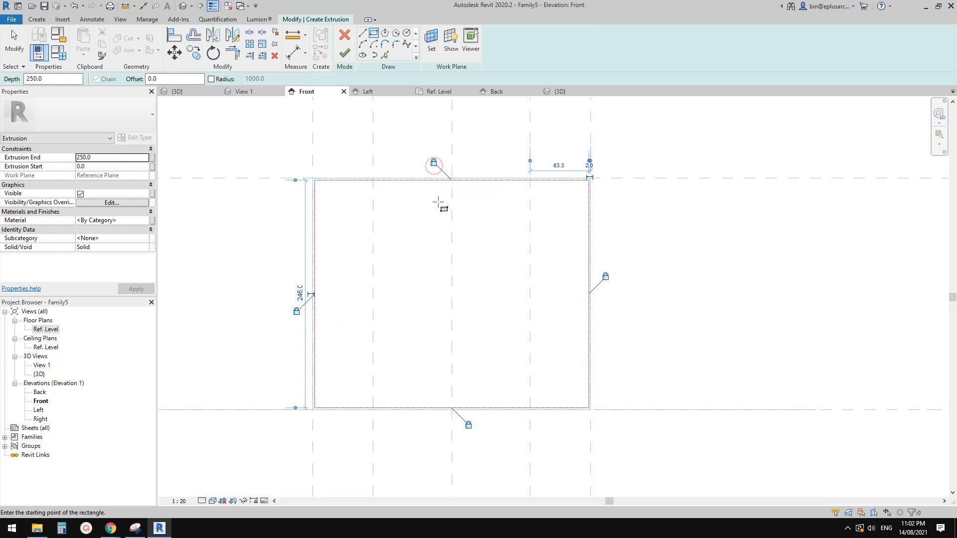
middle_drag(438, 202, 464, 224)
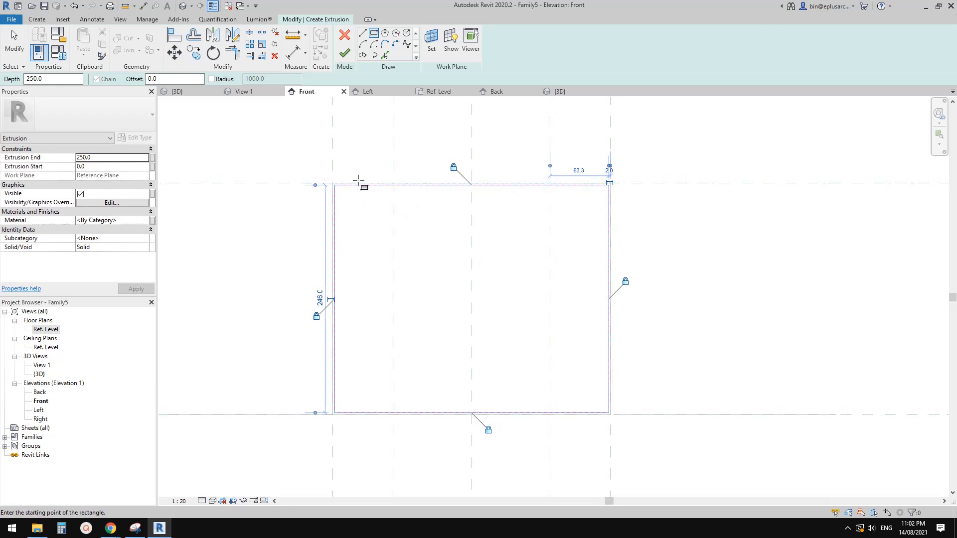
mouse_move(421, 257)
middle_down()
mouse_move(418, 269)
mouse_move(433, 282)
middle_up()
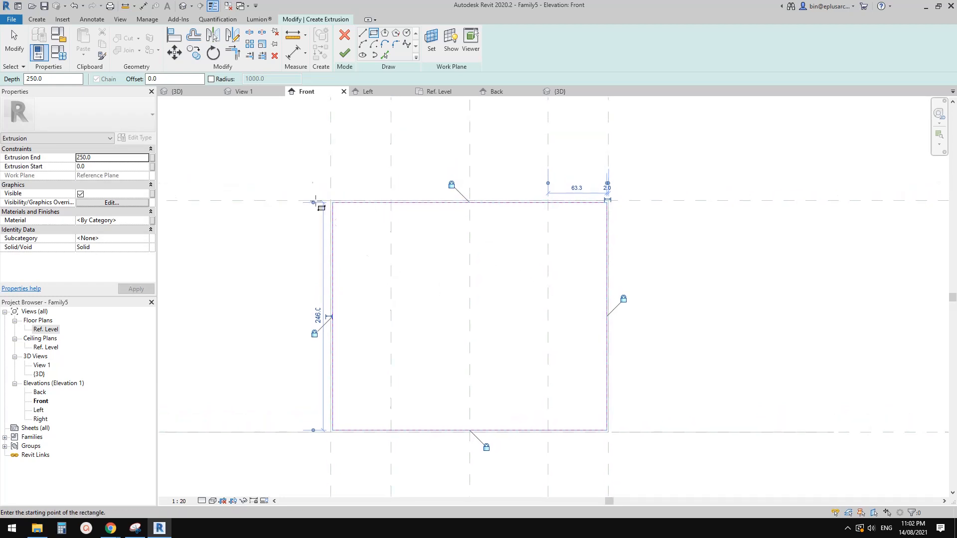
click(88, 158)
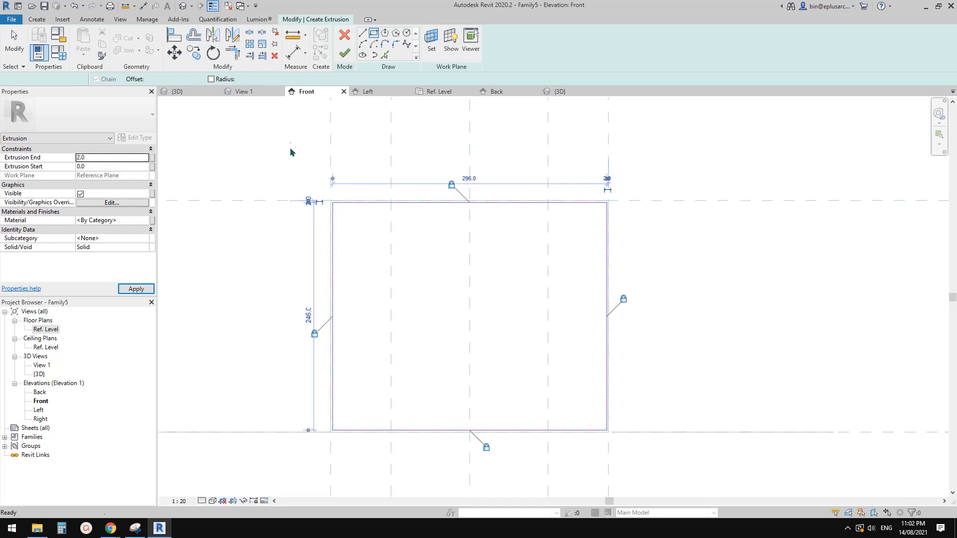
click(343, 52)
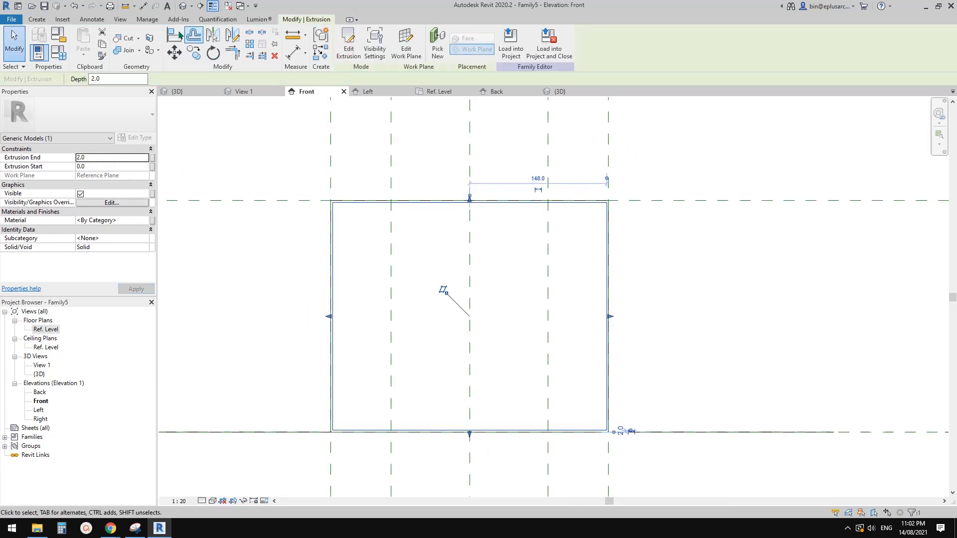
Step: Open the default 3D view of the box and set its visual style to Shaded
click(184, 6)
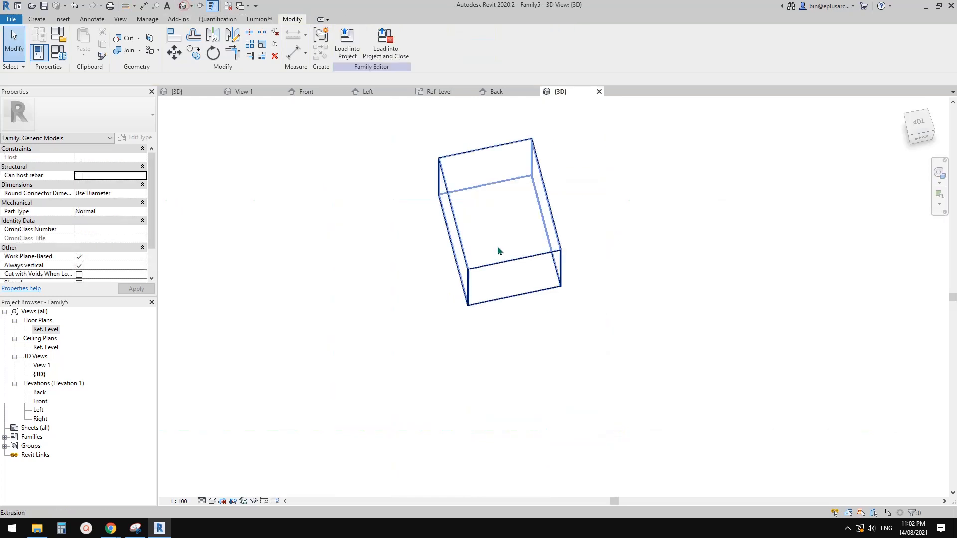
shift+middle_drag(490, 286, 554, 274)
scroll(538, 267, up, 4)
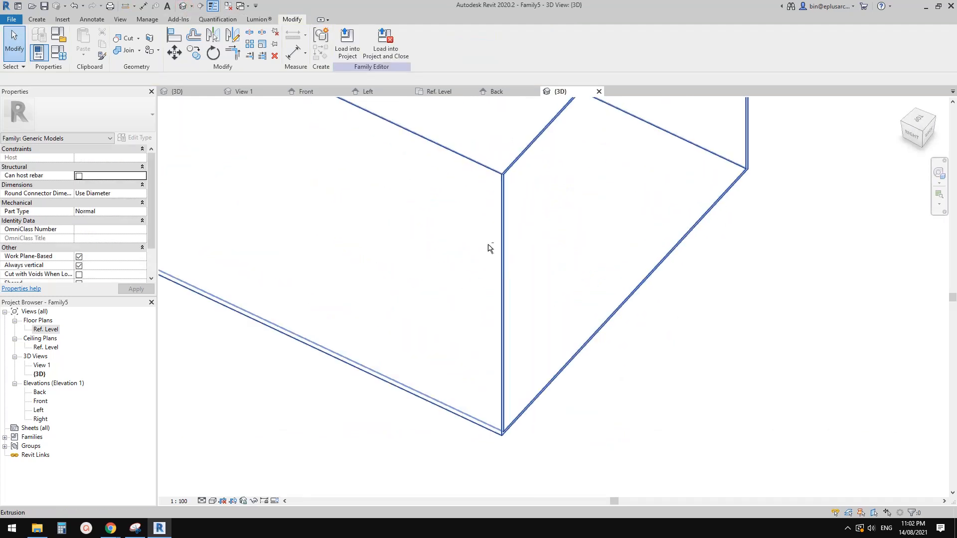
shift+middle_drag(489, 245, 459, 257)
key(s)
key(d)
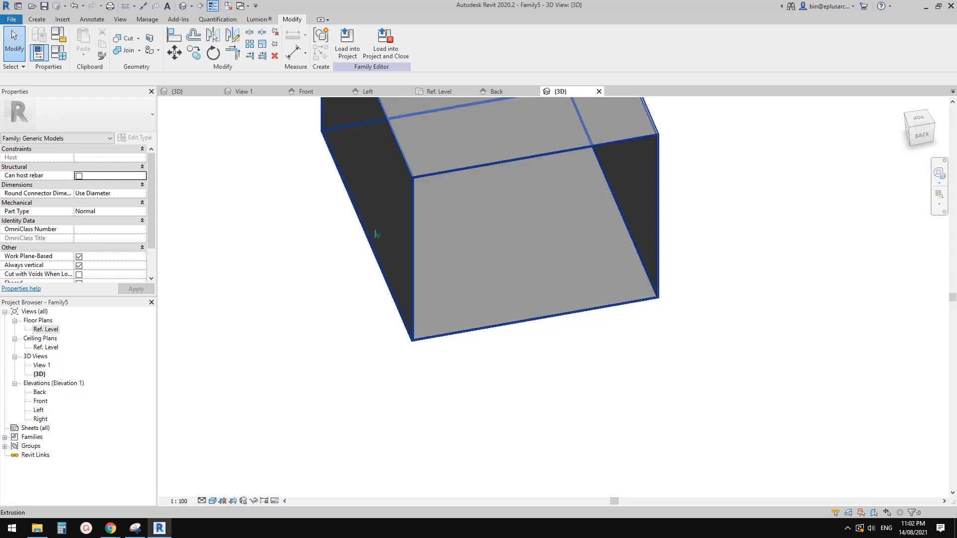
Step: Inspect the 2 mm plate at the front end of the box in the 3D view
mouse_move(376, 233)
shift+middle_down()
mouse_move(608, 247)
mouse_move(600, 238)
shift+middle_up()
shift+middle_drag(464, 222, 559, 266)
click(559, 266)
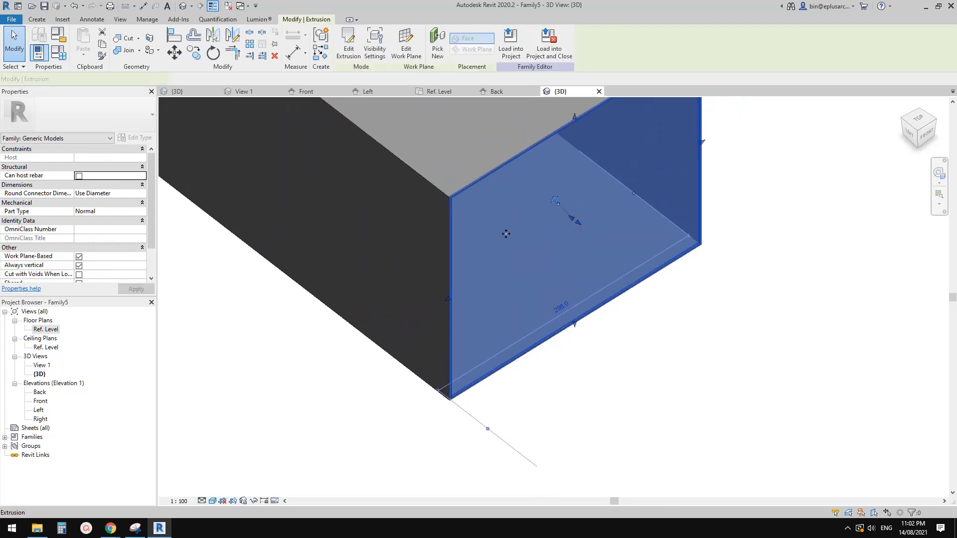
middle_drag(506, 234, 494, 268)
scroll(494, 269, down, 3)
click(120, 49)
scroll(516, 245, up, 4)
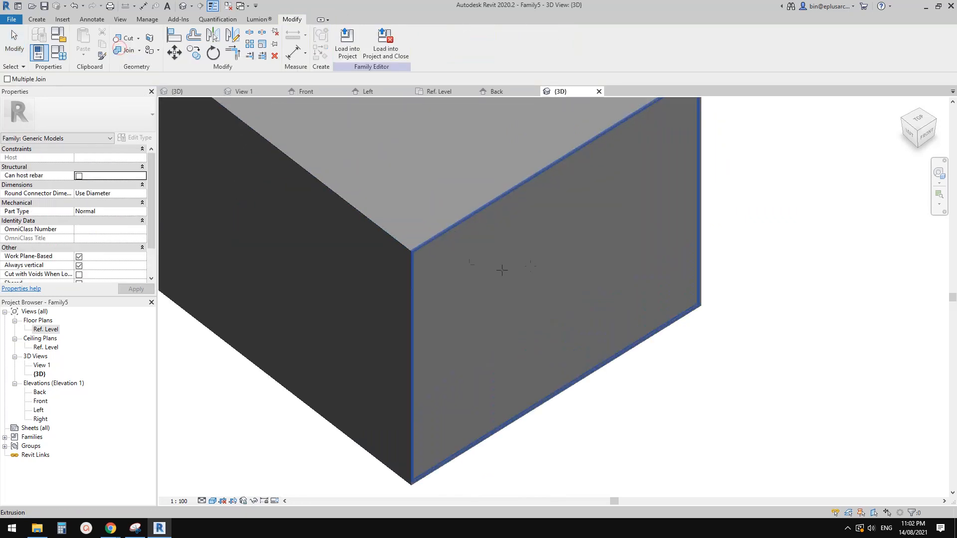
key(Escape)
Step: Examine the box's front and back ends and its interior from several angles in the 3D view
scroll(492, 314, down, 3)
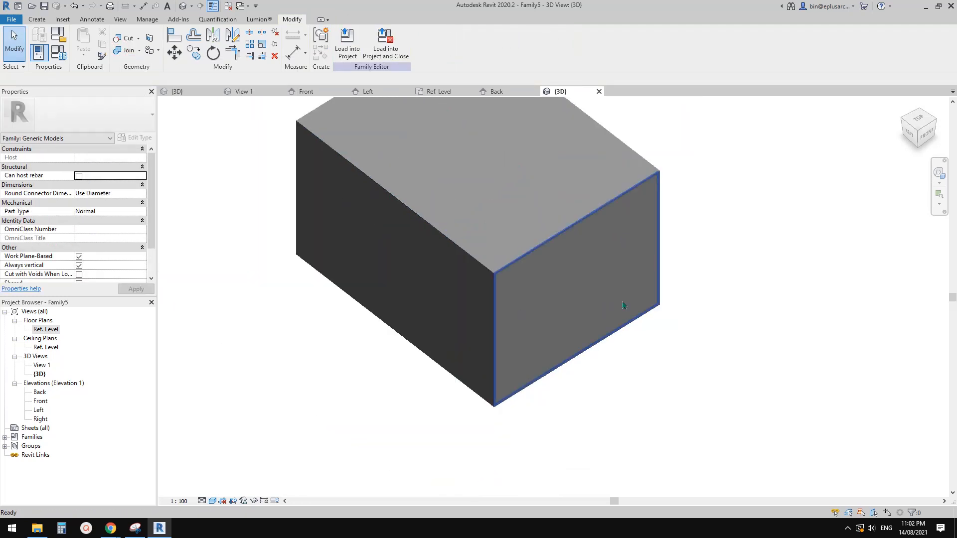
shift+middle_drag(664, 302, 605, 233)
scroll(419, 220, up, 5)
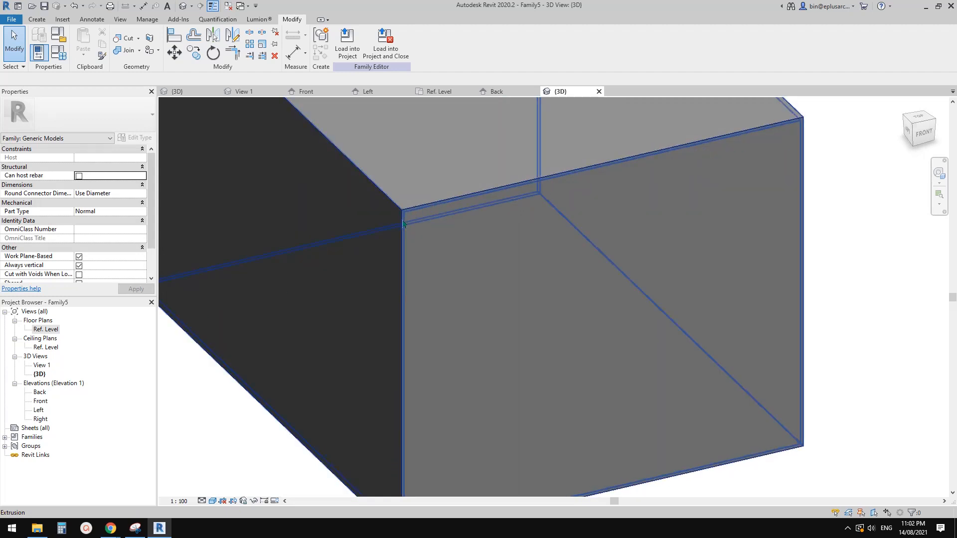
scroll(508, 250, down, 3)
middle_drag(755, 270, 458, 219)
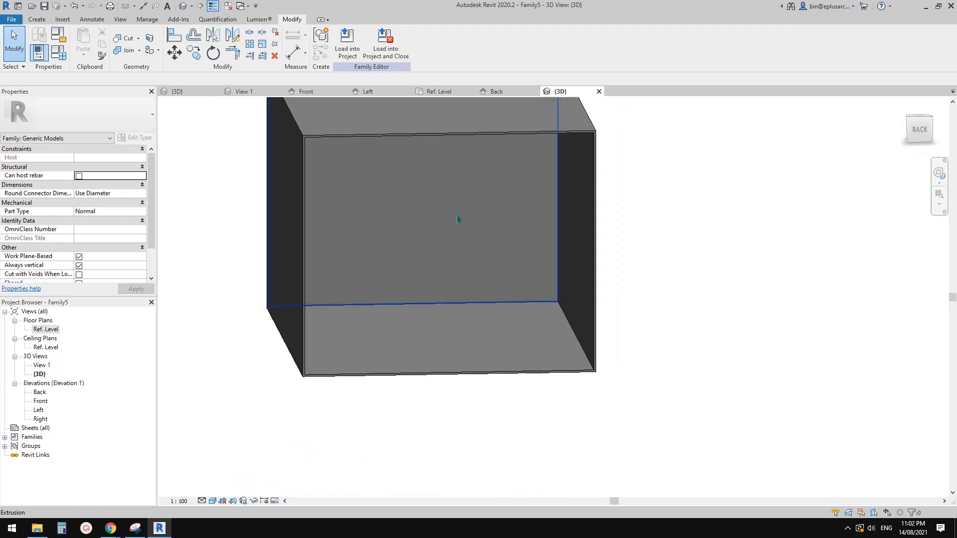
shift+middle_drag(400, 210, 516, 325)
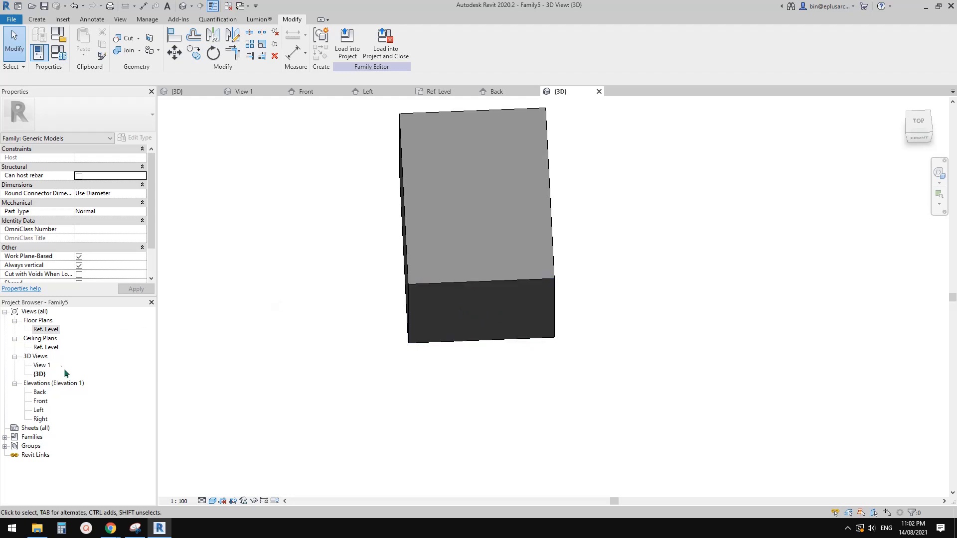
Step: Review the box and its overflow reference planes in the Ref. Level floor plan, and reopen the Front elevation
double_click(40, 330)
scroll(443, 261, up, 3)
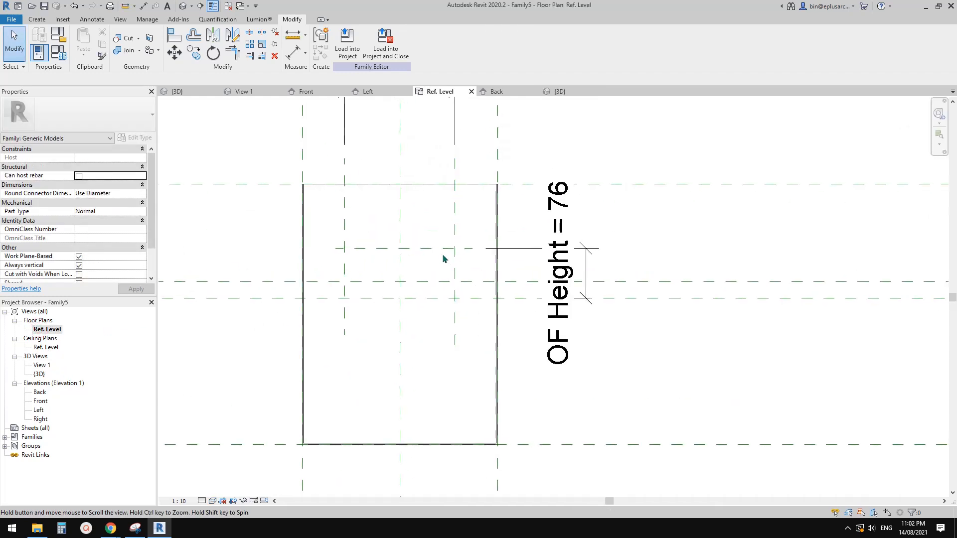
scroll(394, 265, down, 2)
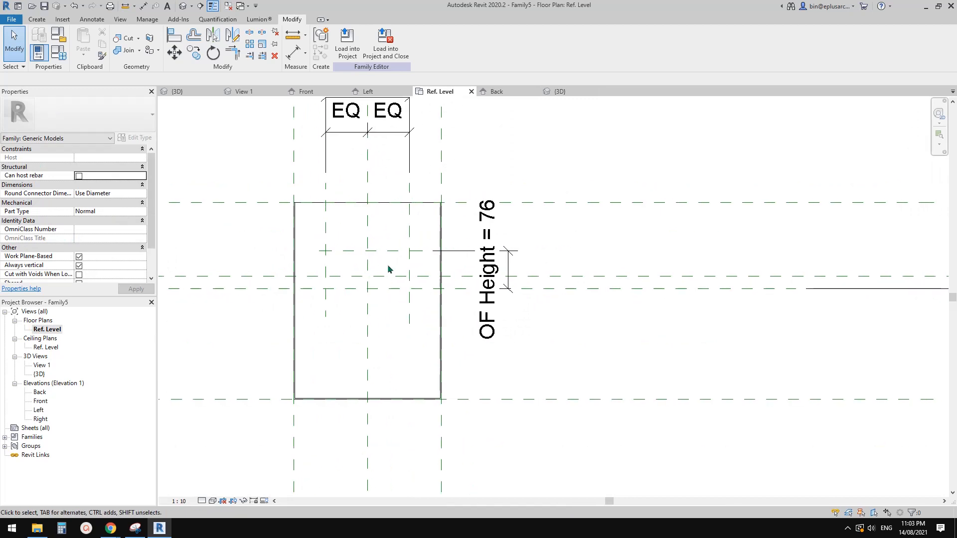
middle_drag(279, 355, 306, 357)
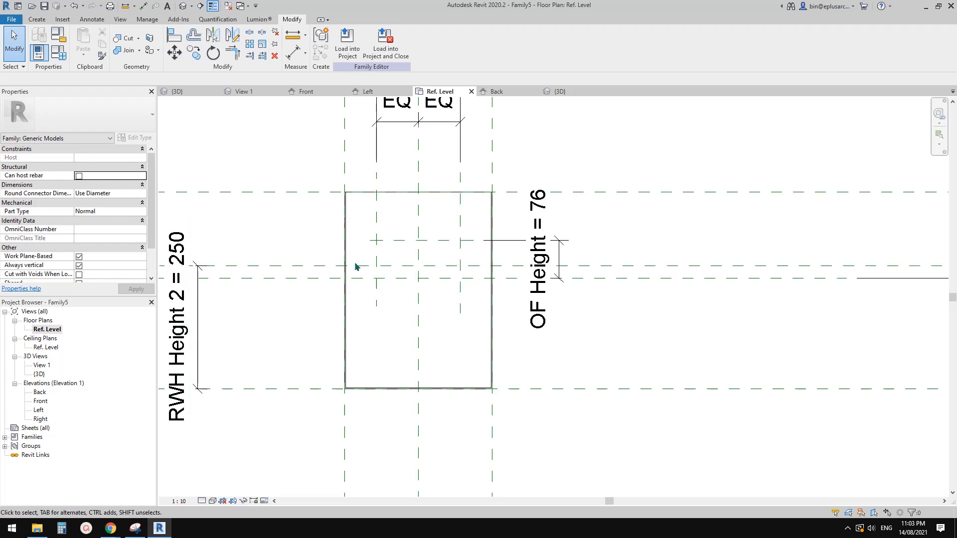
scroll(379, 319, down, 3)
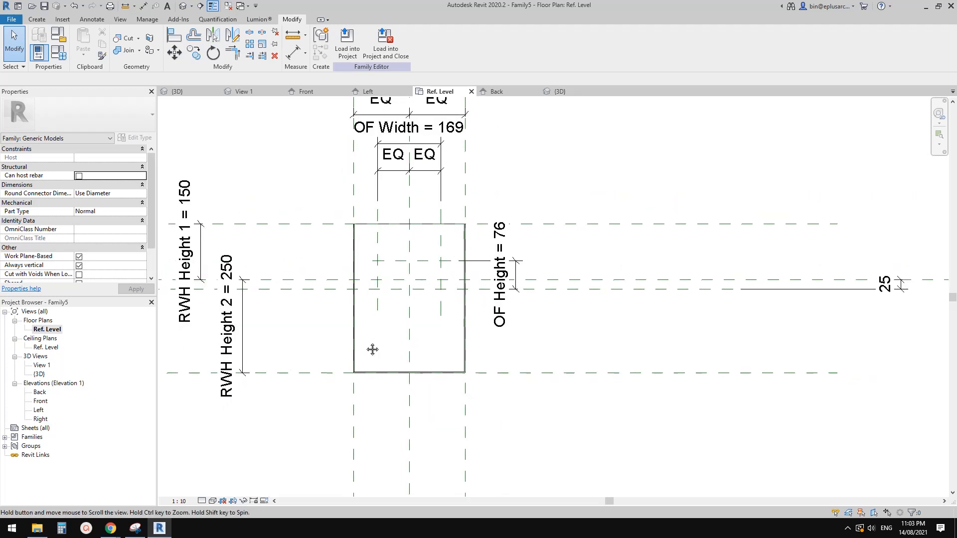
double_click(40, 401)
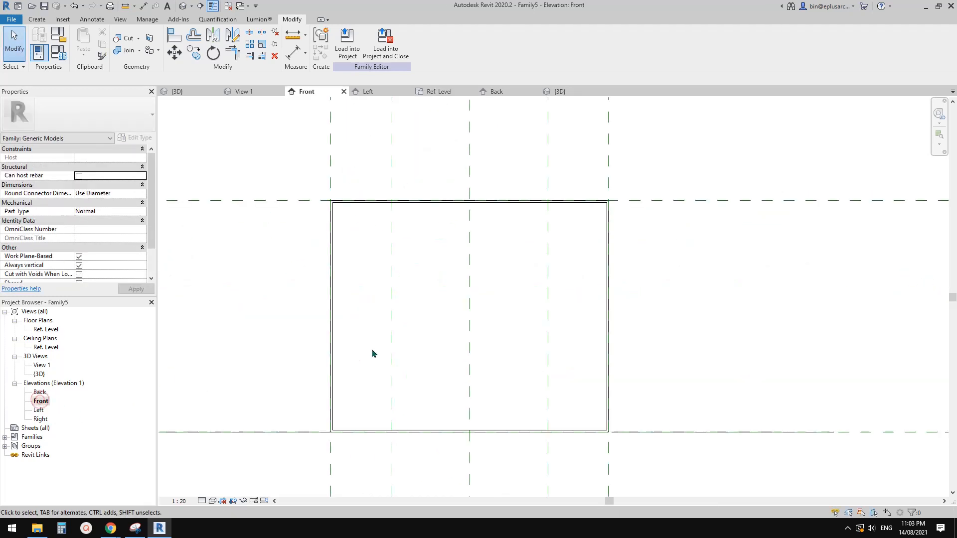
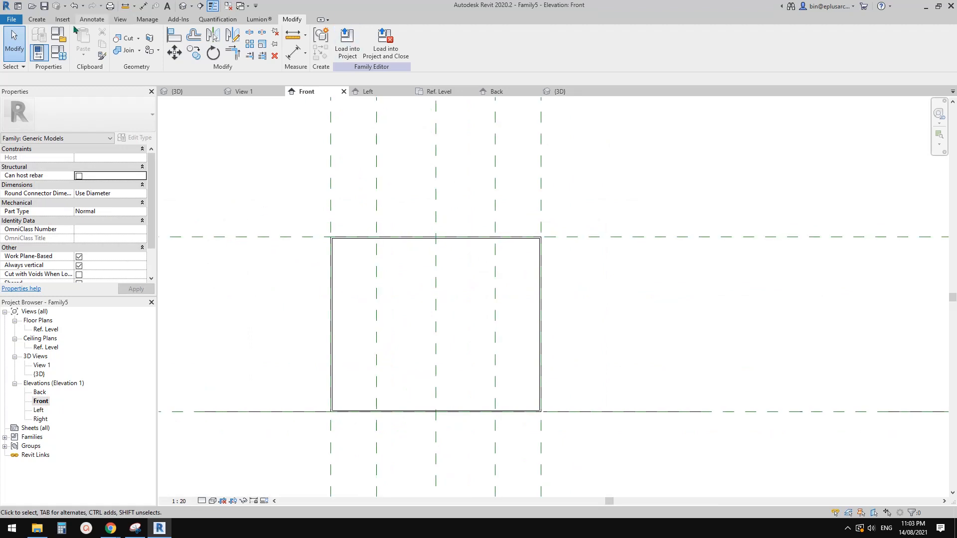
Step: Set the horizontal reference plane along the box's upper face as the work plane and open the Ref. Level floor plan
click(37, 20)
click(593, 40)
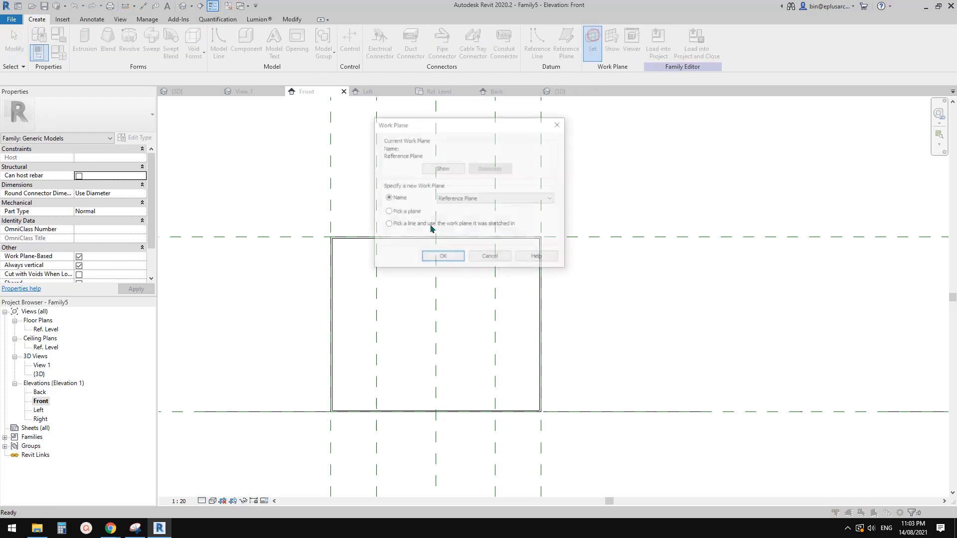
click(442, 257)
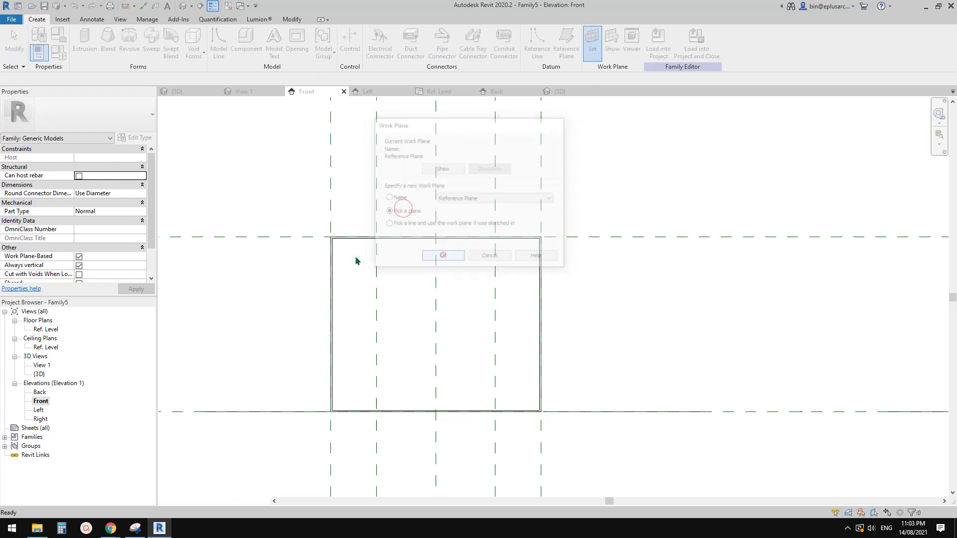
click(269, 237)
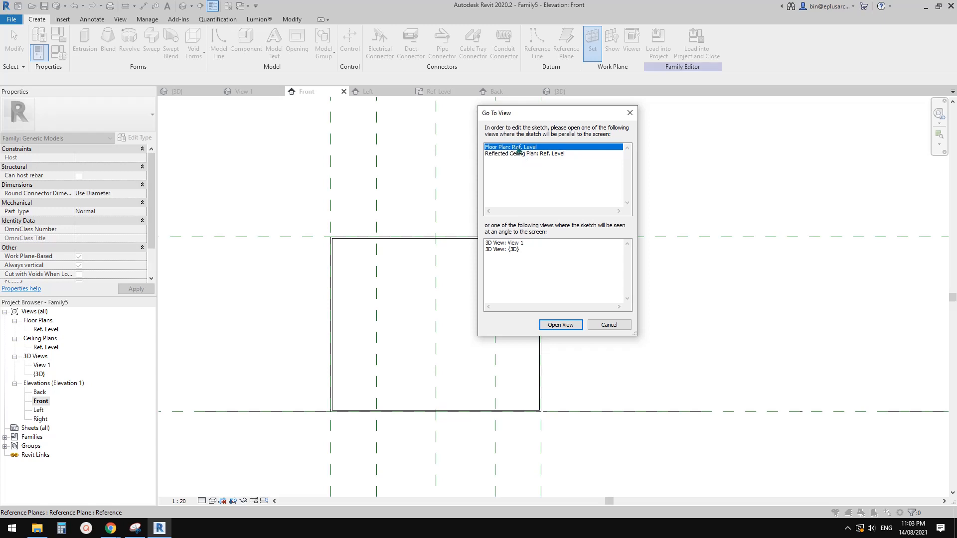
click(560, 325)
scroll(455, 302, up, 2)
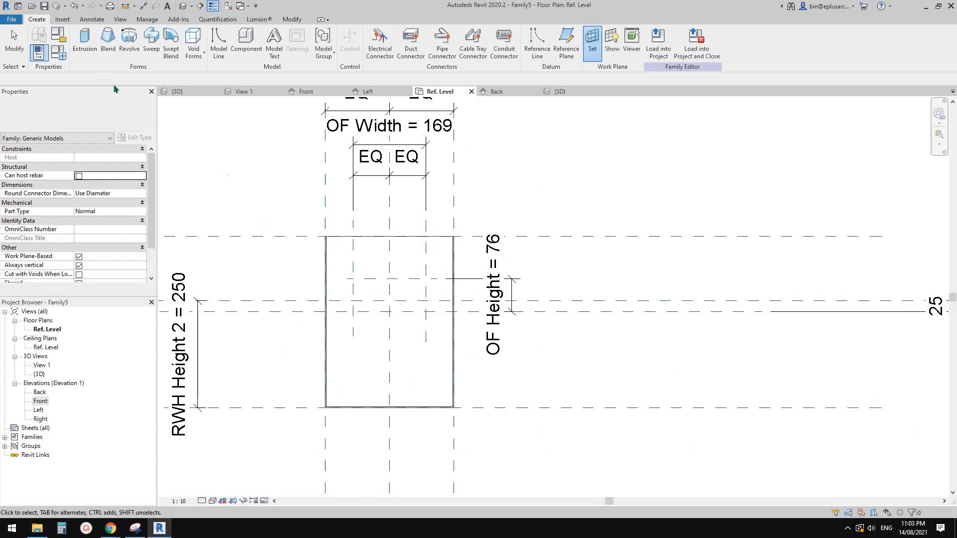
Step: Start a void extrusion and sketch a rectangle about 169.4 by 76.1 mm between the OF Width and OF Height reference planes
click(193, 47)
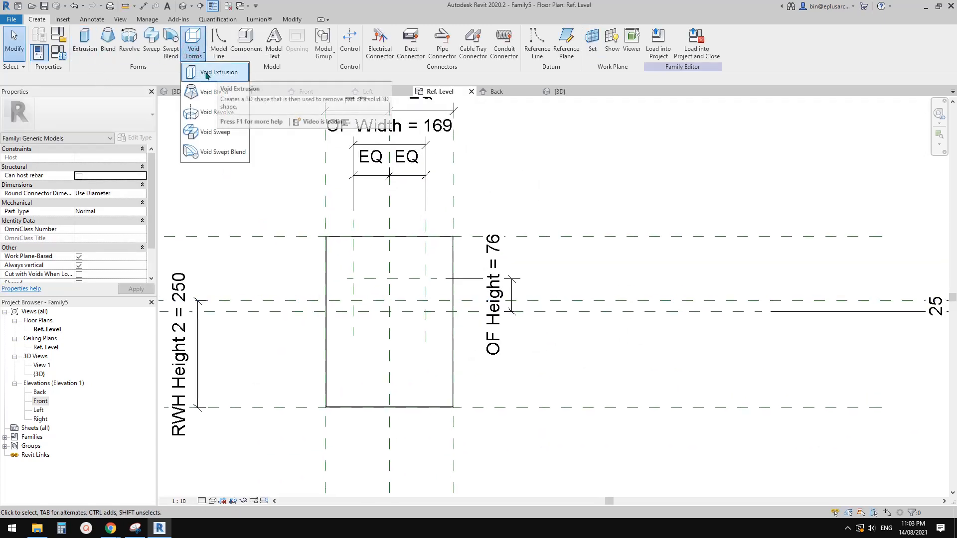
click(200, 73)
click(375, 34)
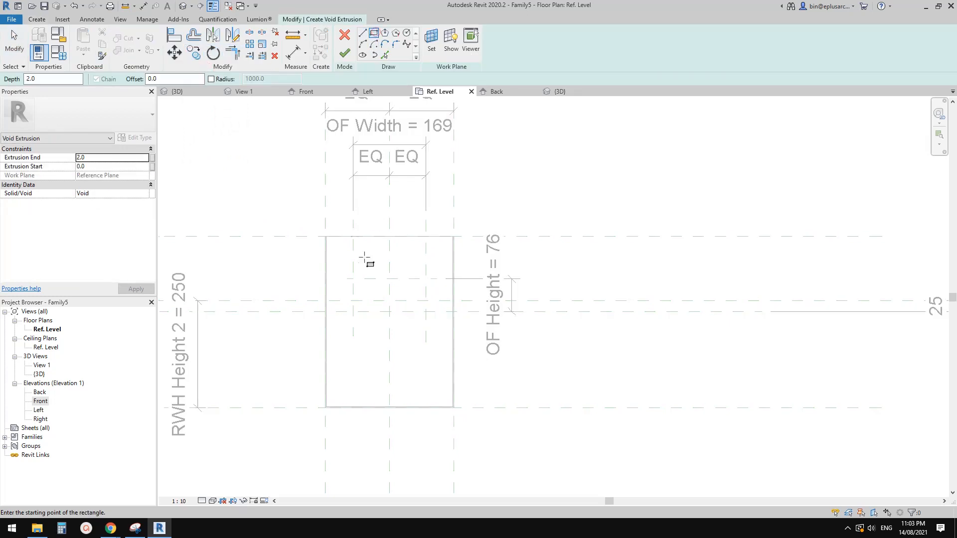
scroll(367, 285, up, 2)
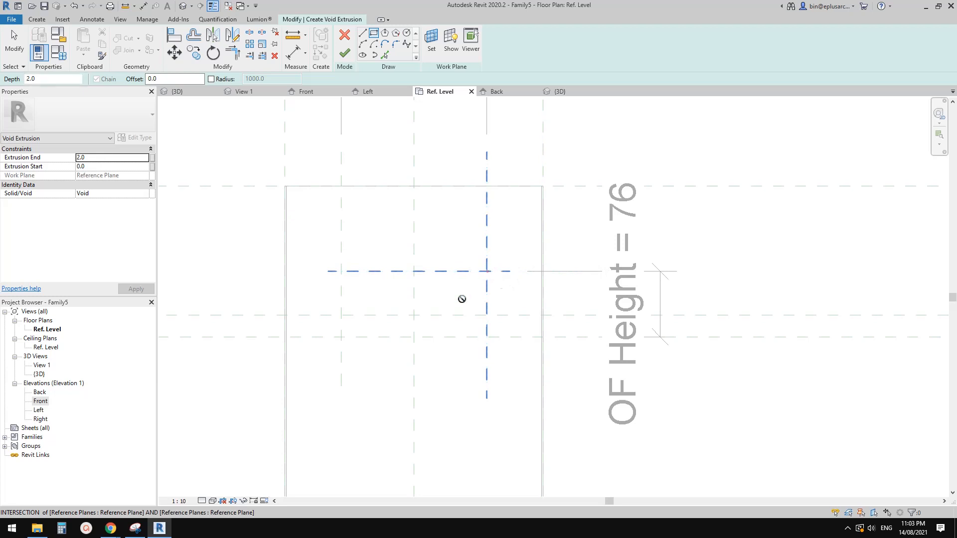
click(487, 272)
scroll(341, 337, down, 2)
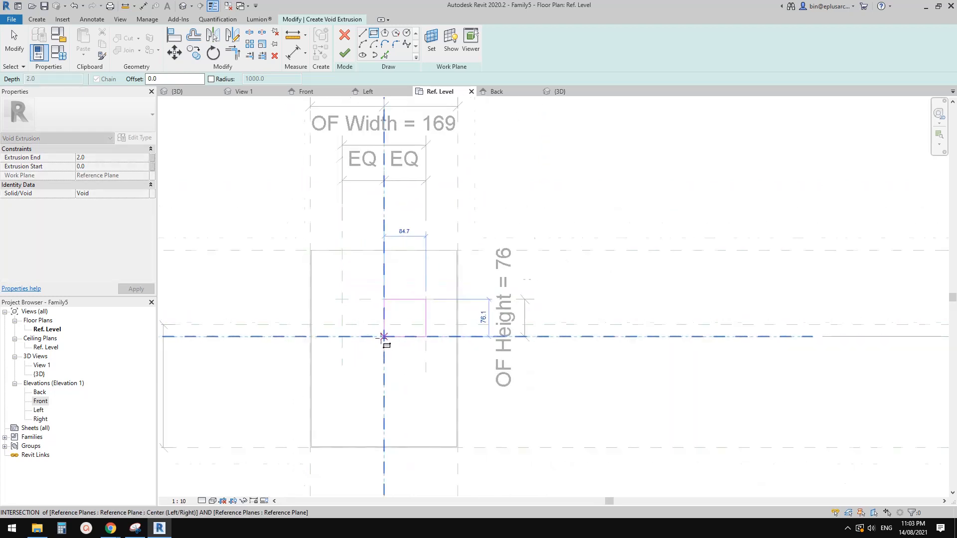
scroll(308, 330, down, 1)
middle_drag(479, 346, 526, 344)
scroll(348, 328, up, 2)
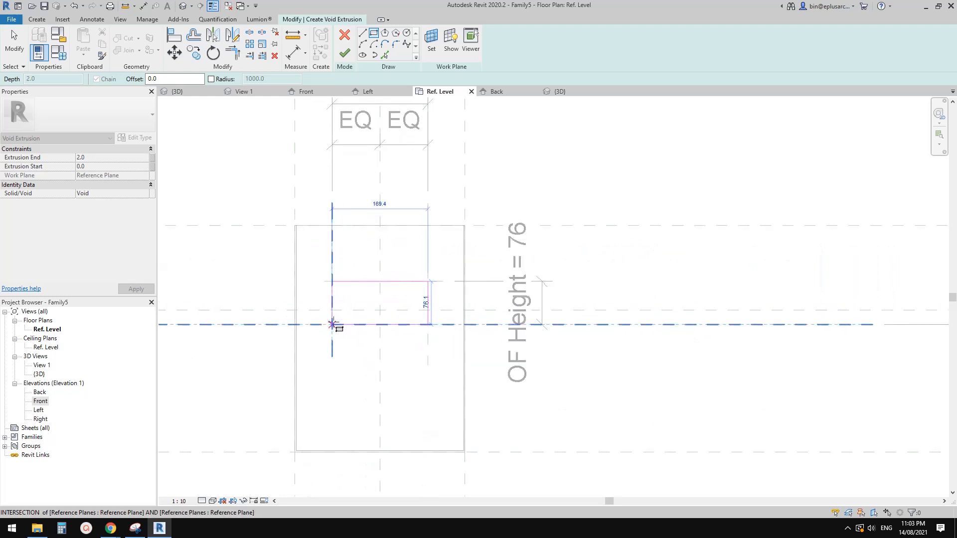
scroll(332, 324, up, 1)
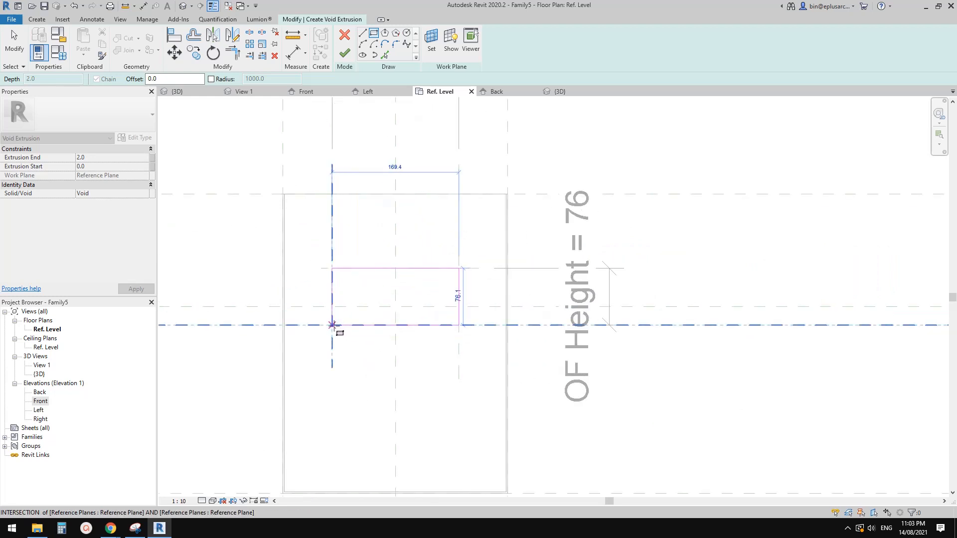
click(332, 325)
Step: Lock the void rectangle's sides to the overflow reference planes and finish the void extrusion
click(417, 252)
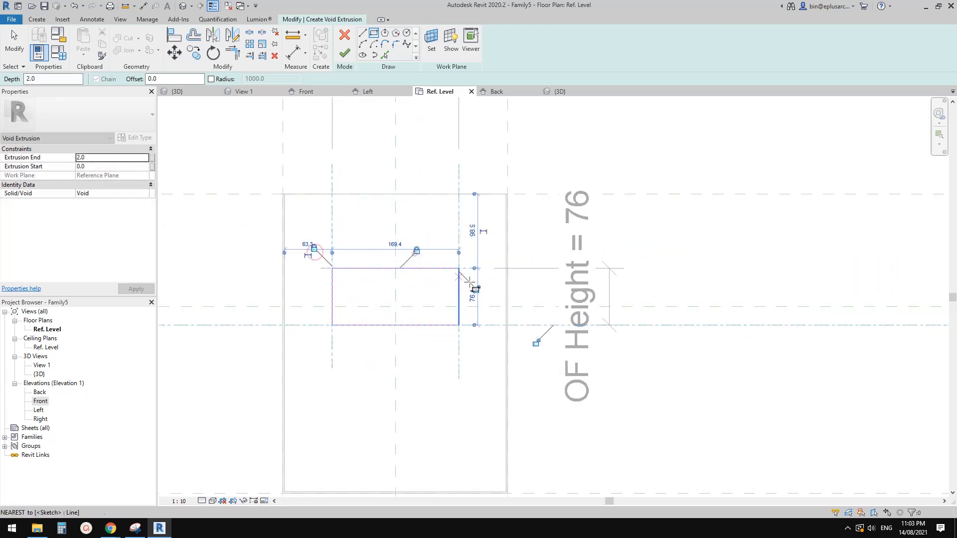
click(477, 290)
click(537, 344)
middle_drag(437, 283, 438, 288)
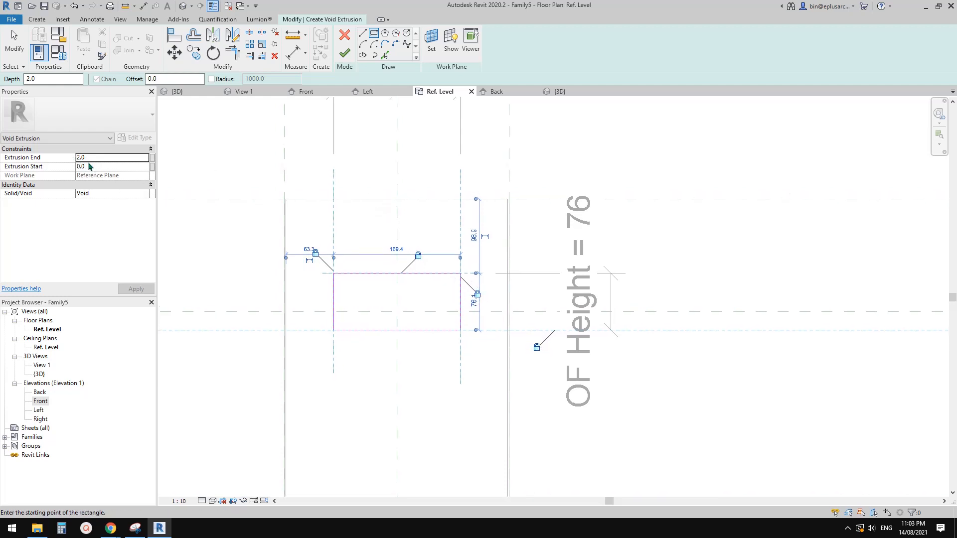
click(345, 59)
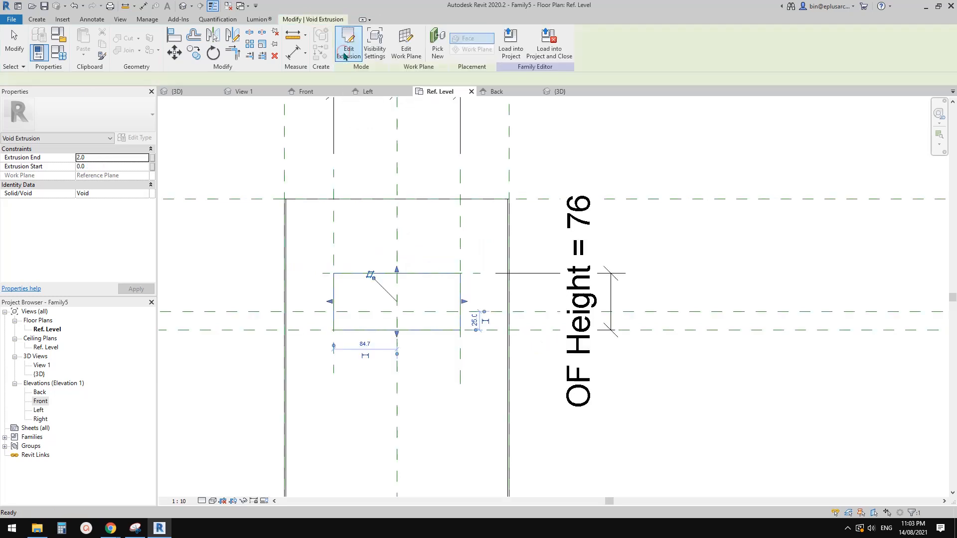
middle_drag(361, 231, 380, 218)
click(391, 210)
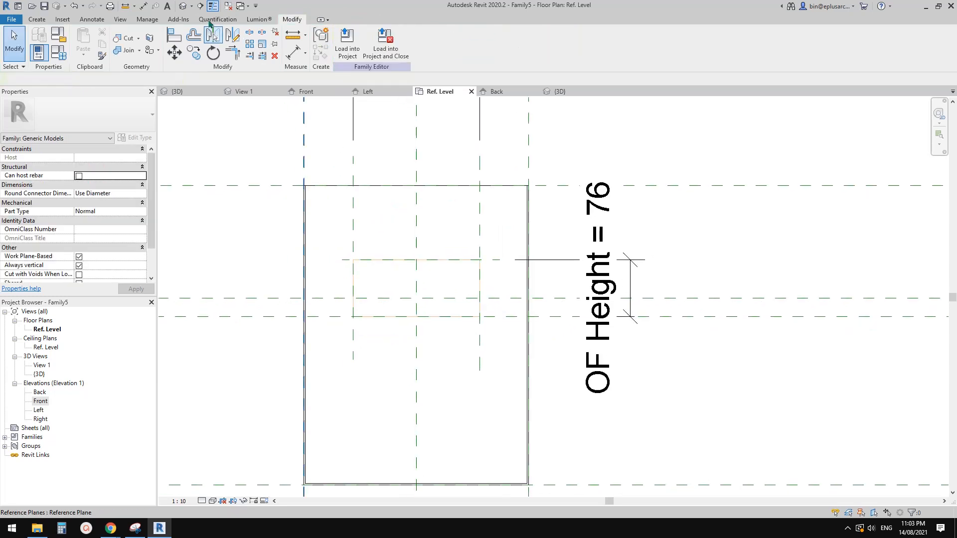
Step: Apply Cut Geometry to the box's upper plate with the overflow void in the 3D view
click(184, 7)
mouse_move(427, 214)
shift+middle_down()
mouse_move(495, 213)
mouse_move(489, 275)
mouse_move(485, 188)
mouse_move(469, 239)
shift+middle_up()
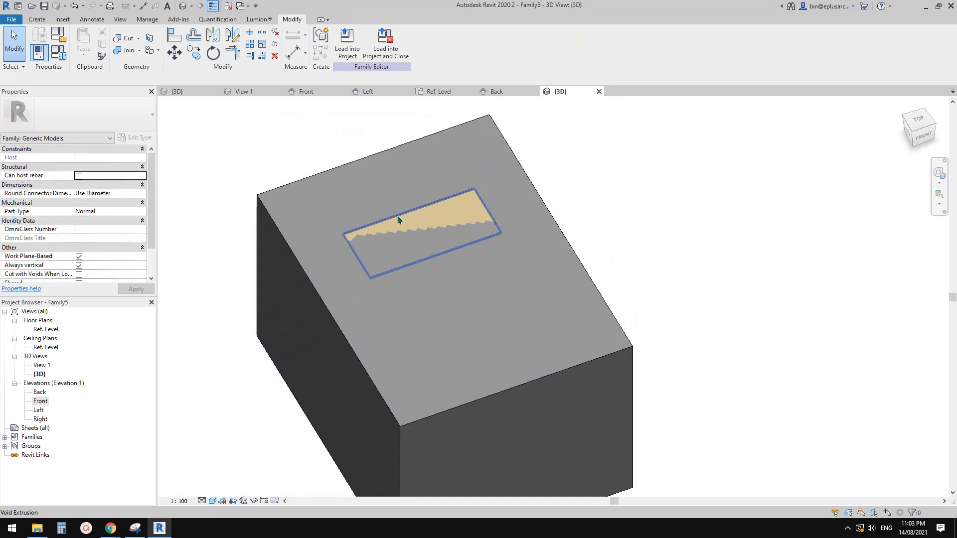
click(129, 38)
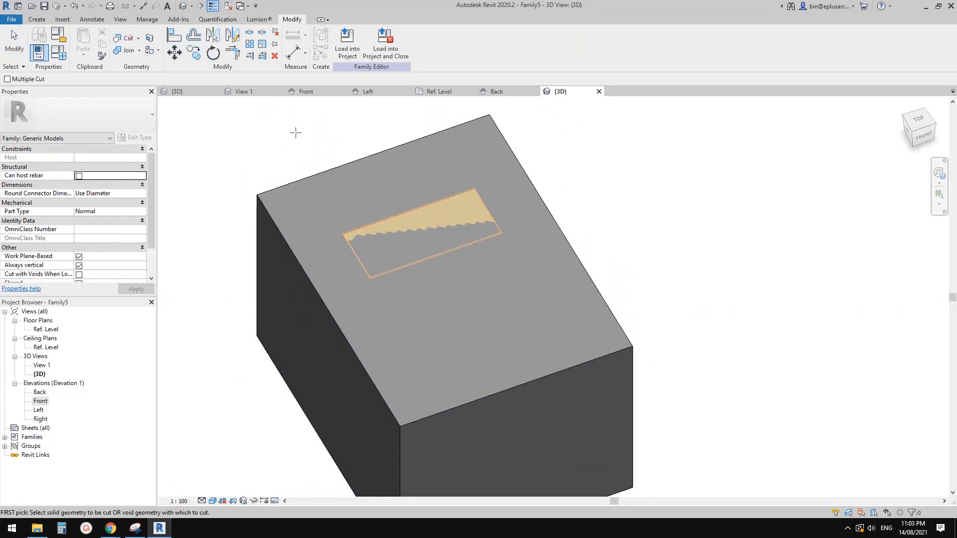
click(416, 180)
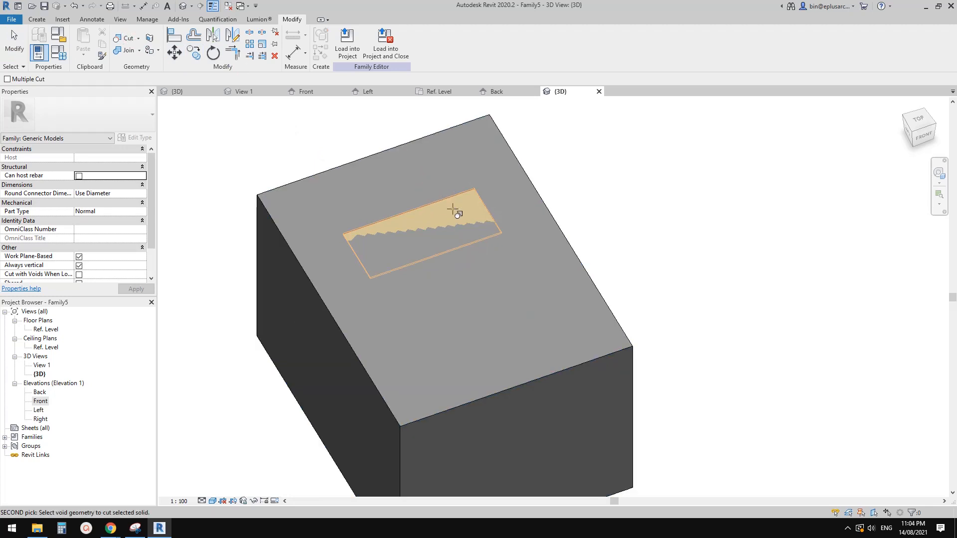
click(452, 209)
key(Escape)
Step: Set the overflow void's Extrusion End to -2 so that it extends into the box's upper plate
scroll(456, 227, down, 1)
scroll(411, 244, up, 3)
click(411, 244)
shift+middle_drag(411, 244, 358, 223)
shift+middle_drag(438, 244, 436, 258)
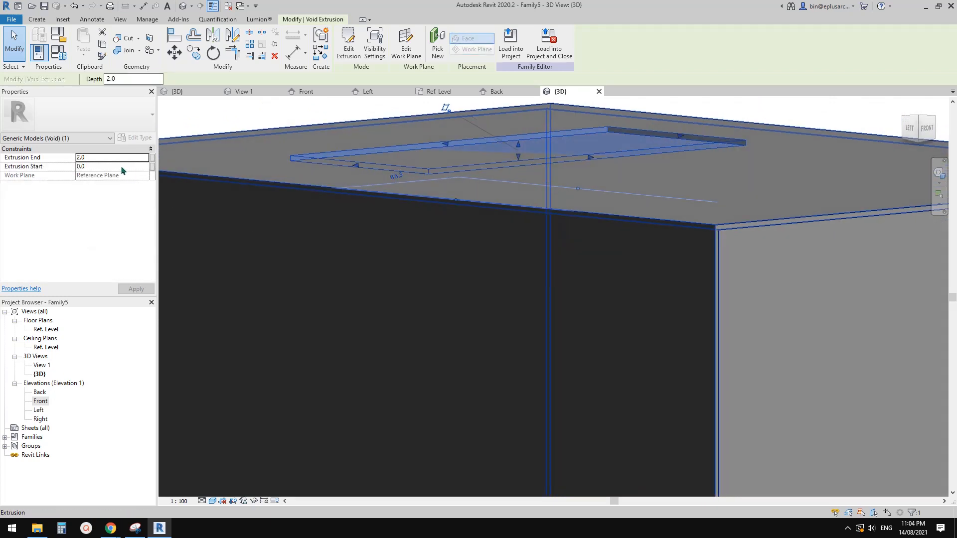
click(113, 157)
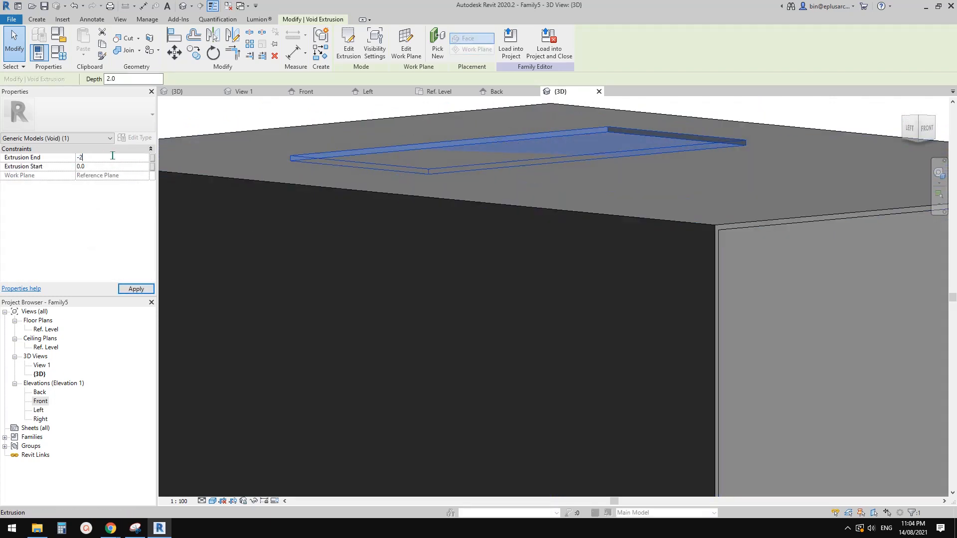
shift+middle_drag(303, 188, 318, 334)
click(362, 319)
scroll(596, 235, down, 5)
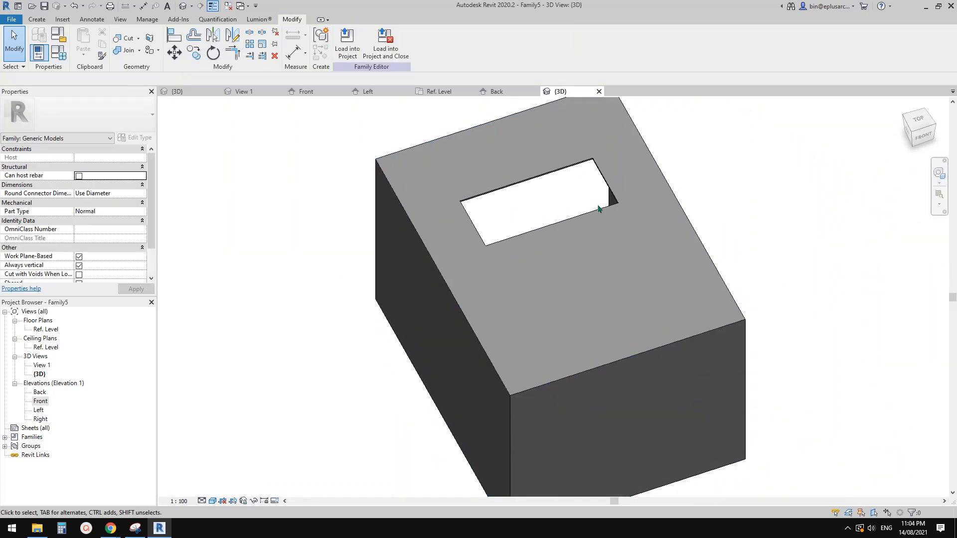
Step: Examine the overflow opening from above in the 3D view
shift+middle_drag(590, 199, 566, 154)
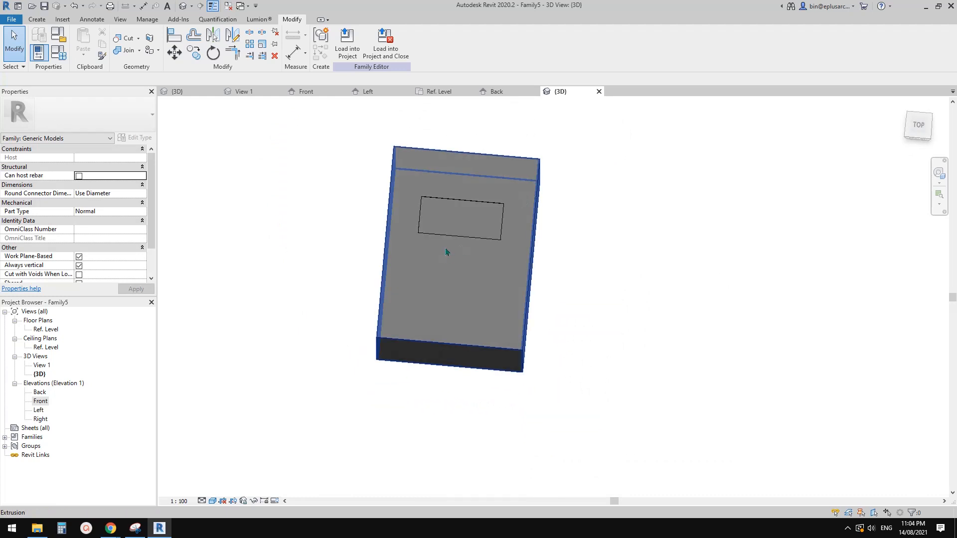
shift+middle_drag(447, 252, 448, 243)
scroll(448, 245, up, 1)
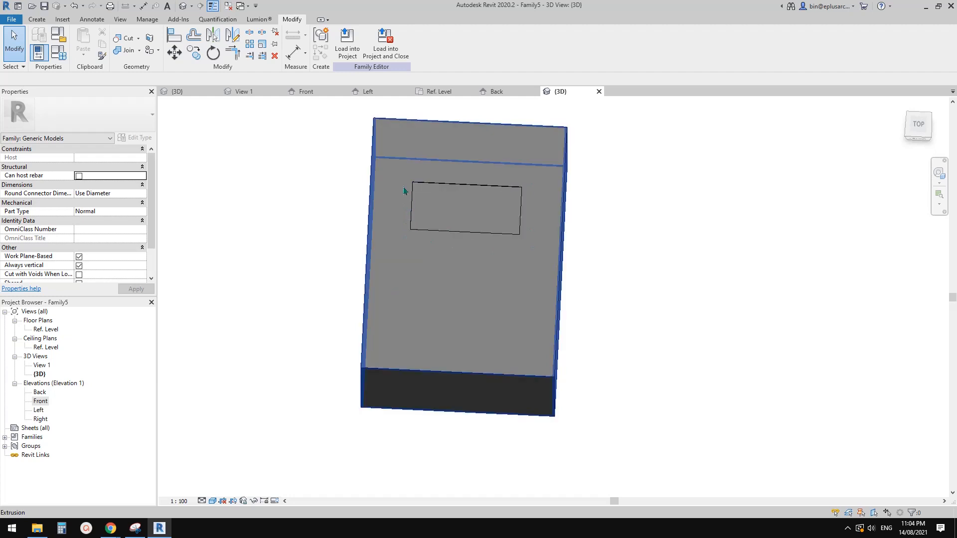
shift+middle_drag(410, 187, 409, 180)
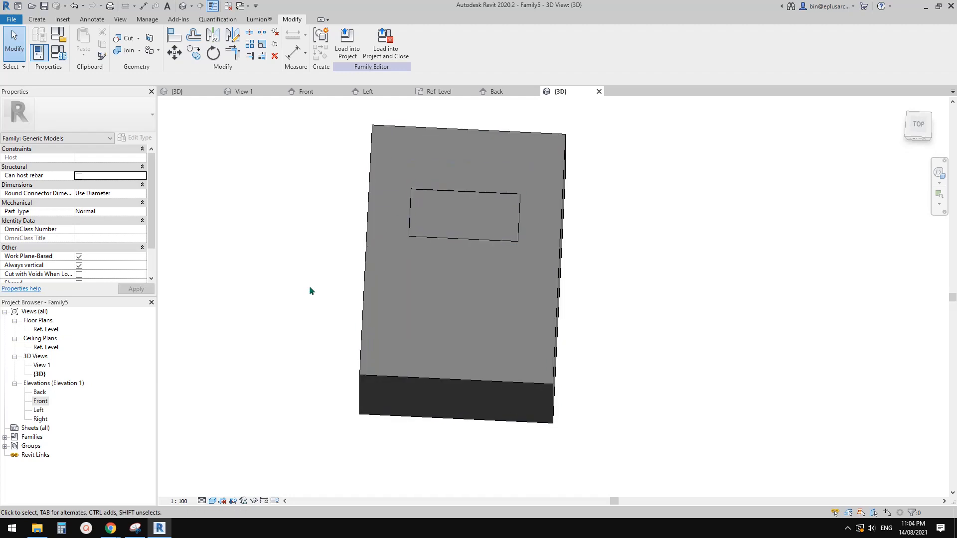
shift+middle_drag(382, 293, 384, 288)
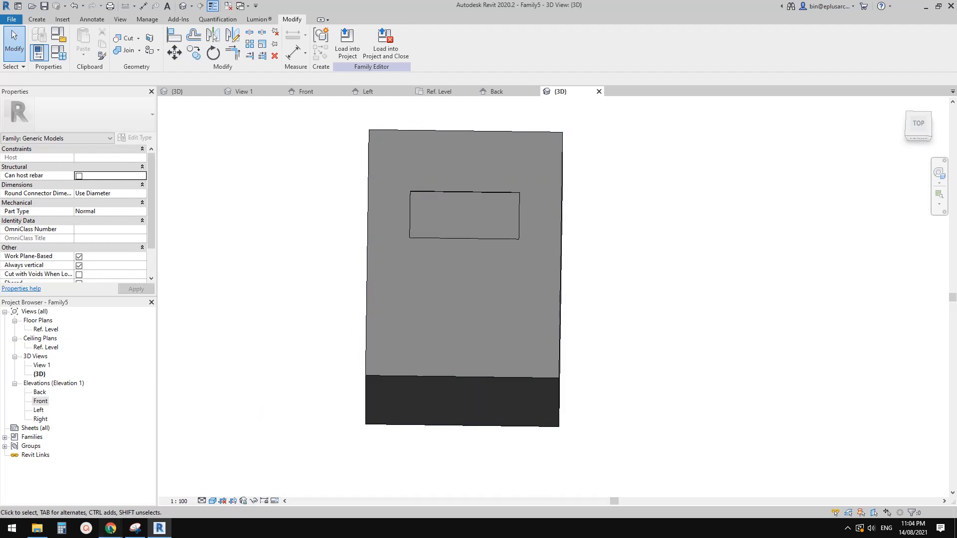
Step: Switch to Chrome, look through the rainwater head image results for box gutter overflow references, and return to Revit
mouse_move(111, 528)
click(141, 481)
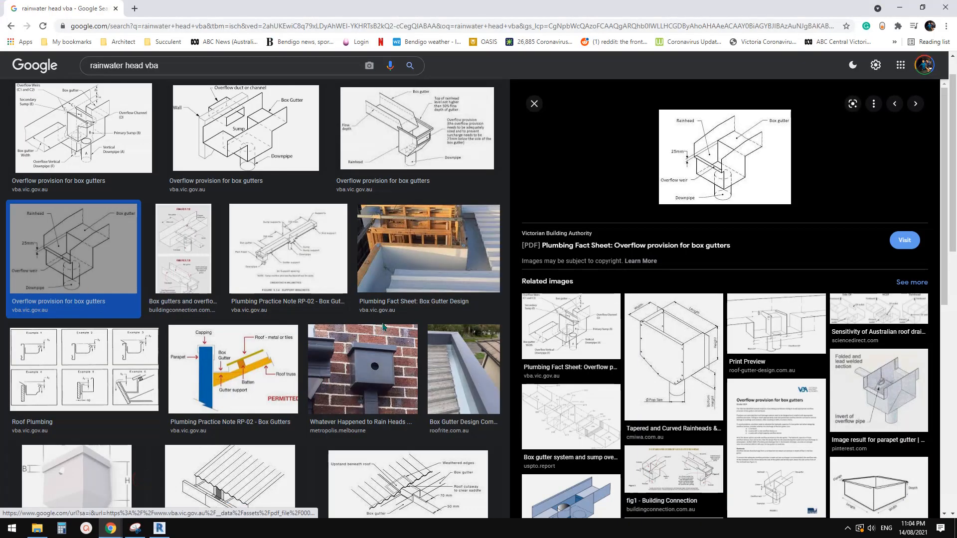
scroll(384, 326, down, 4)
scroll(297, 307, up, 4)
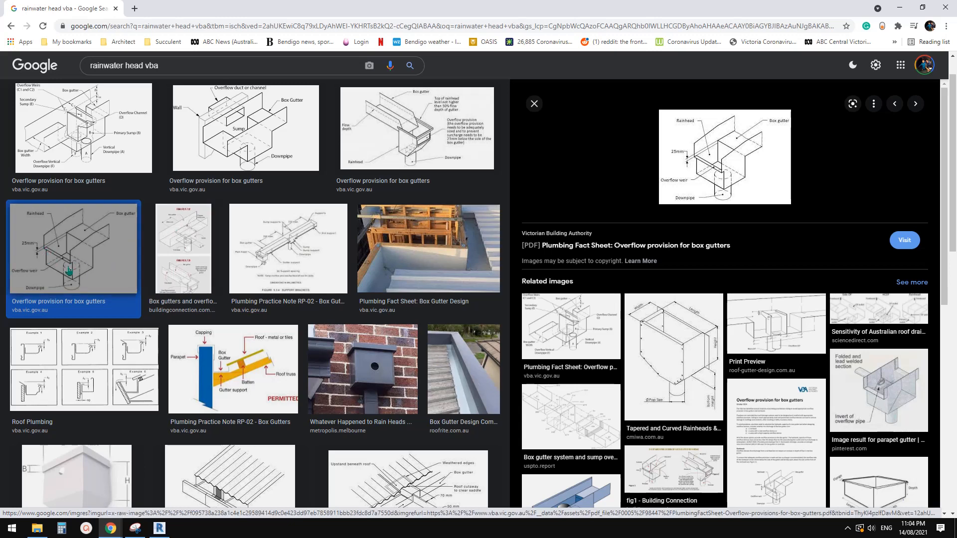
scroll(68, 270, down, 4)
scroll(199, 249, down, 4)
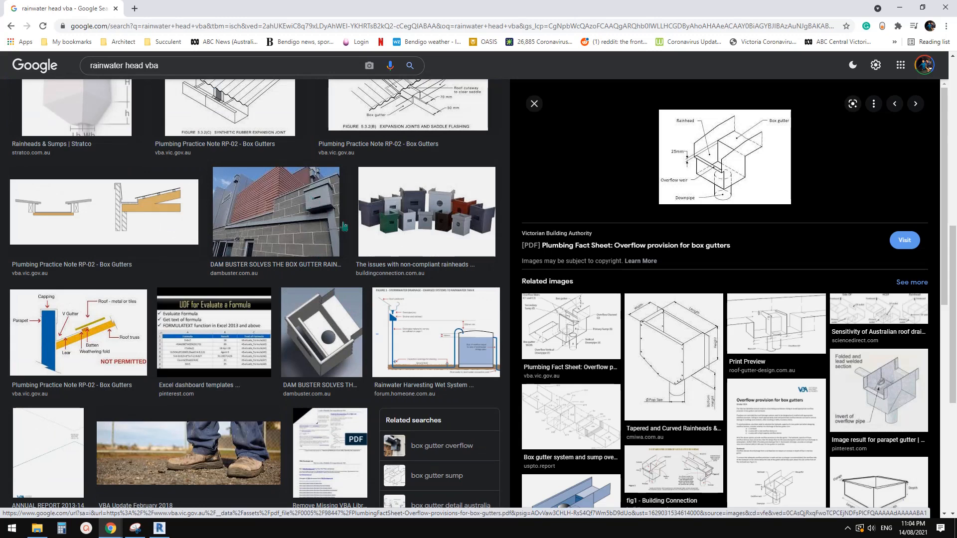
scroll(344, 227, down, 5)
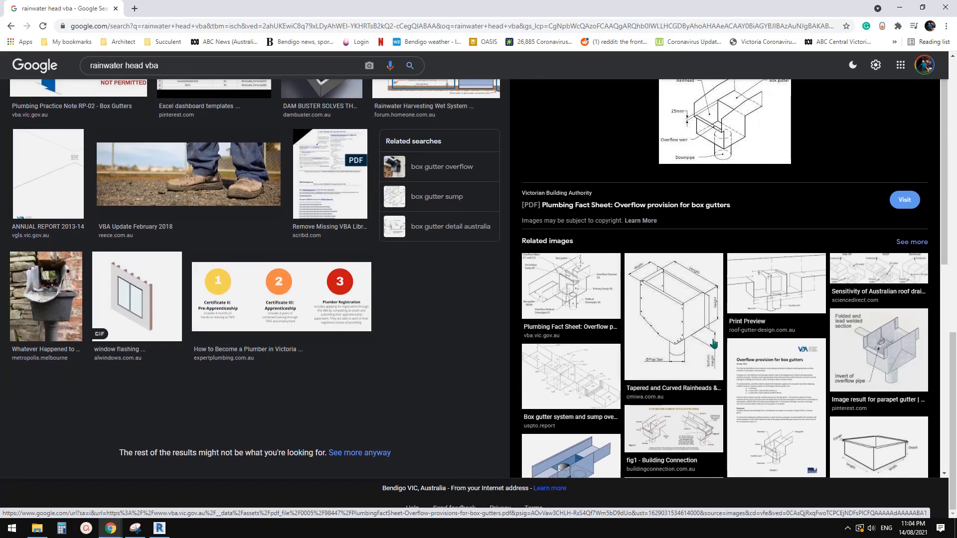
scroll(768, 368, down, 10)
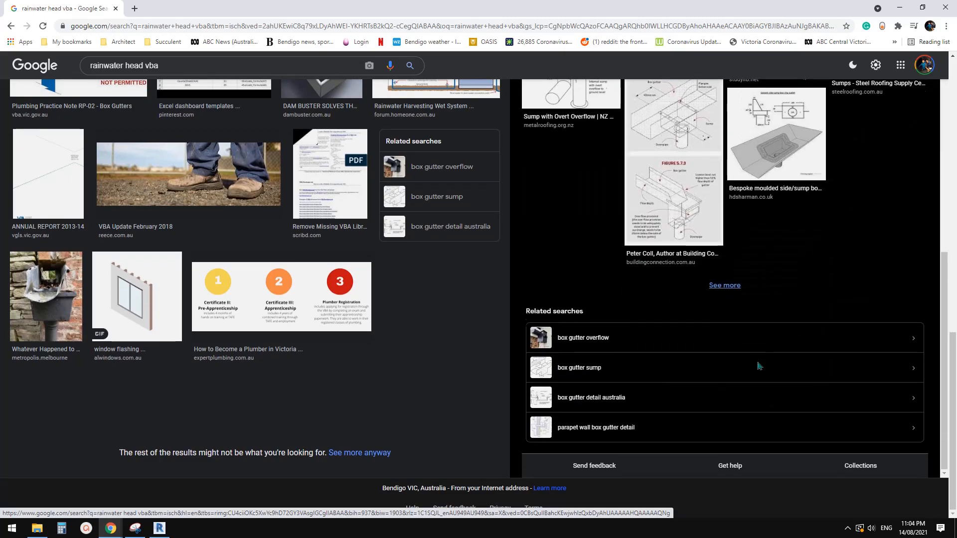
scroll(717, 367, up, 10)
scroll(493, 357, up, 10)
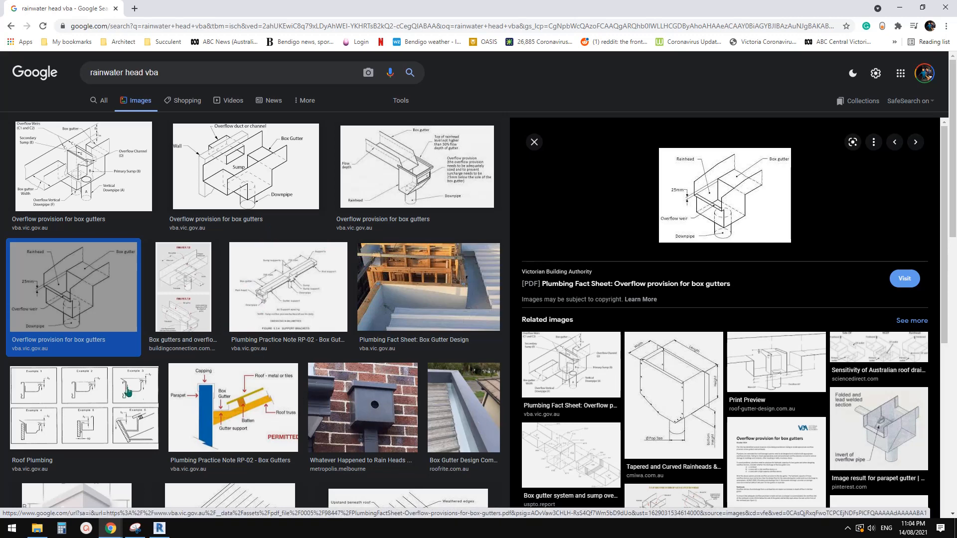
click(159, 528)
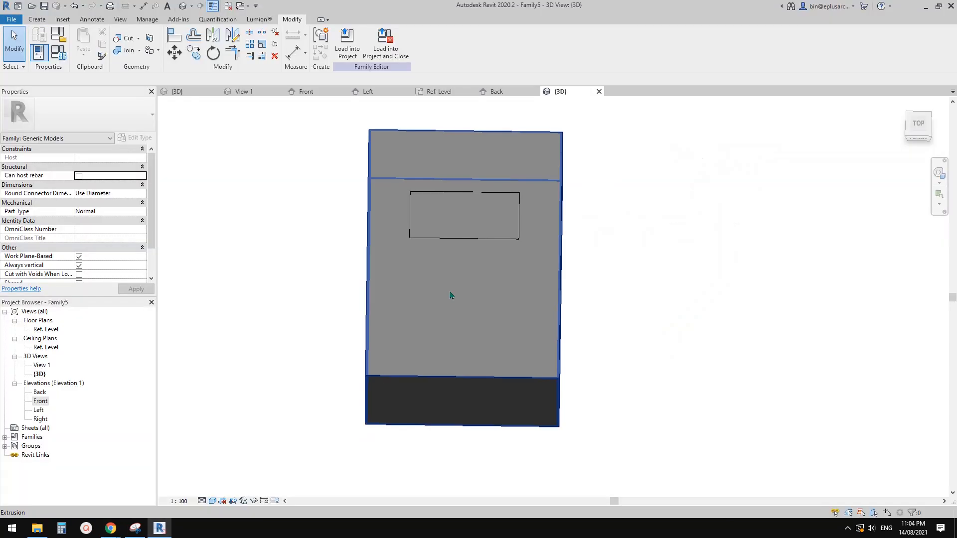
Step: Set the RWH Depth family parameter to 150 and apply it while viewing the whole box in 3D
scroll(456, 240, down, 1)
middle_drag(457, 240, 479, 158)
scroll(510, 295, up, 1)
shift+middle_drag(512, 296, 619, 319)
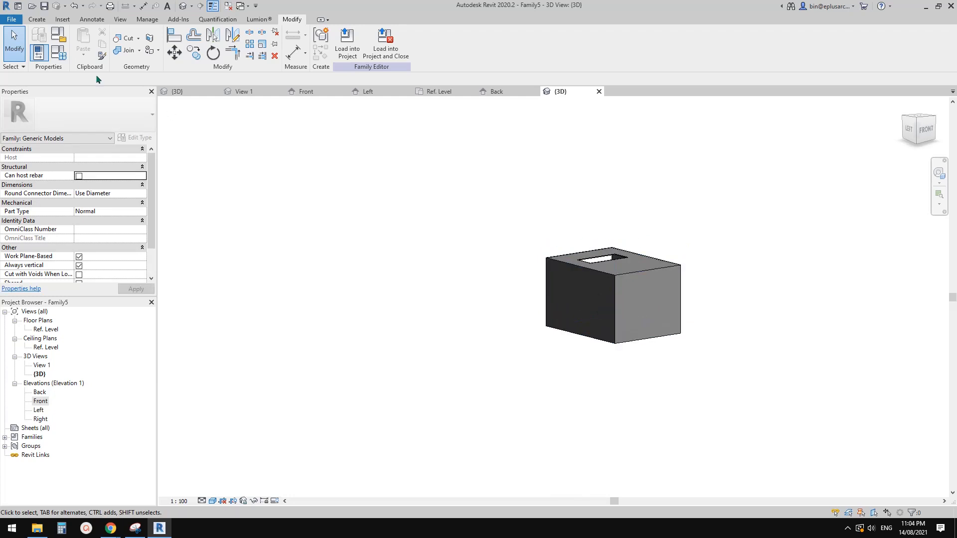
click(58, 52)
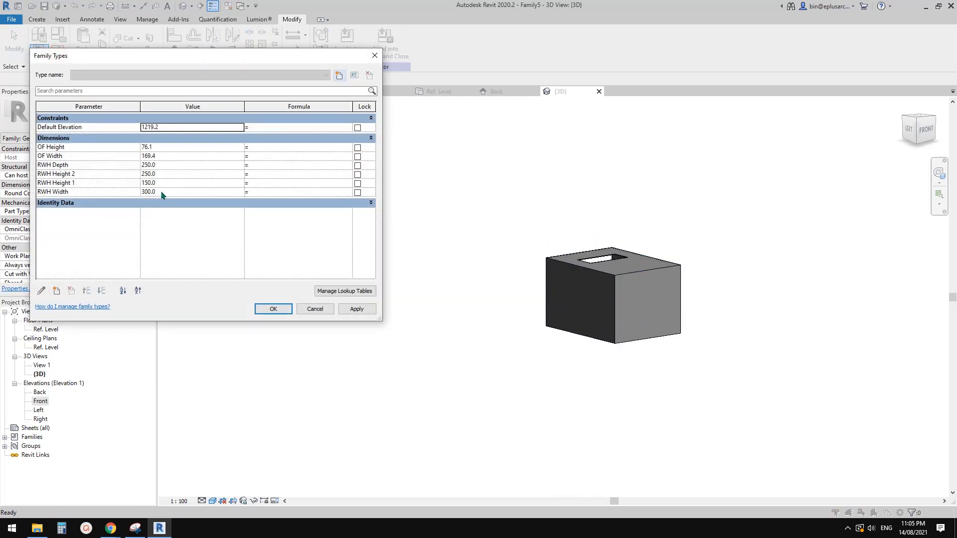
click(170, 167)
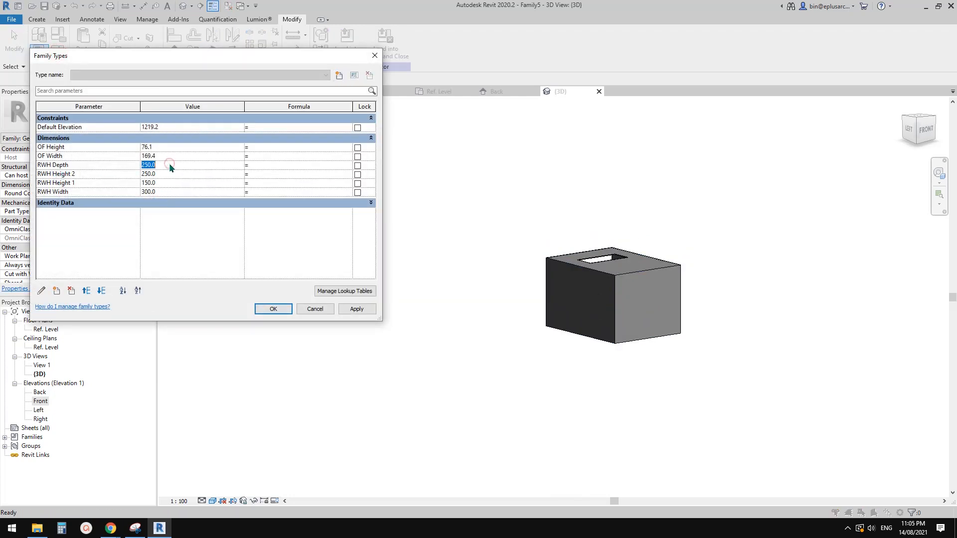
click(353, 311)
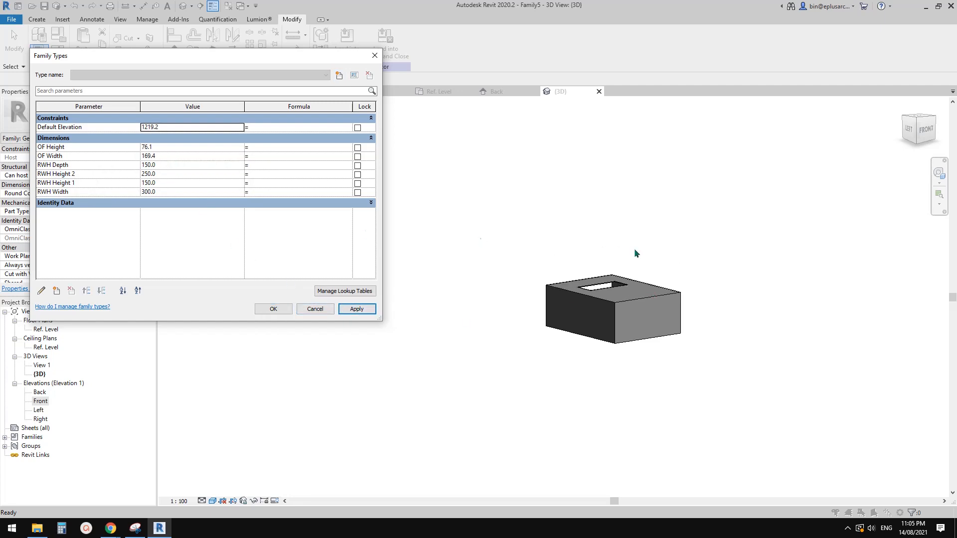
Step: Accept the family type values and examine the box and its overflow opening from the front in 3D
click(288, 309)
shift+middle_drag(588, 314, 492, 300)
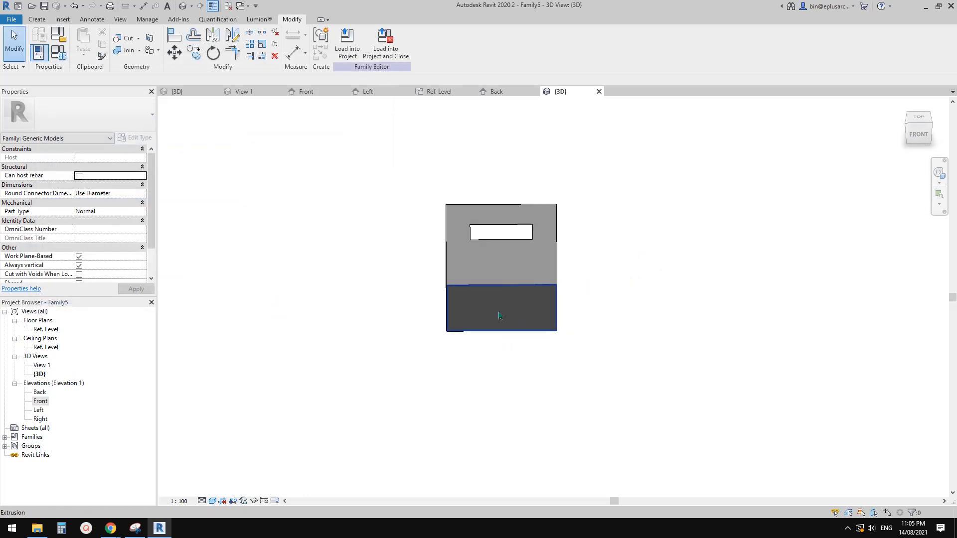
middle_drag(279, 325, 265, 325)
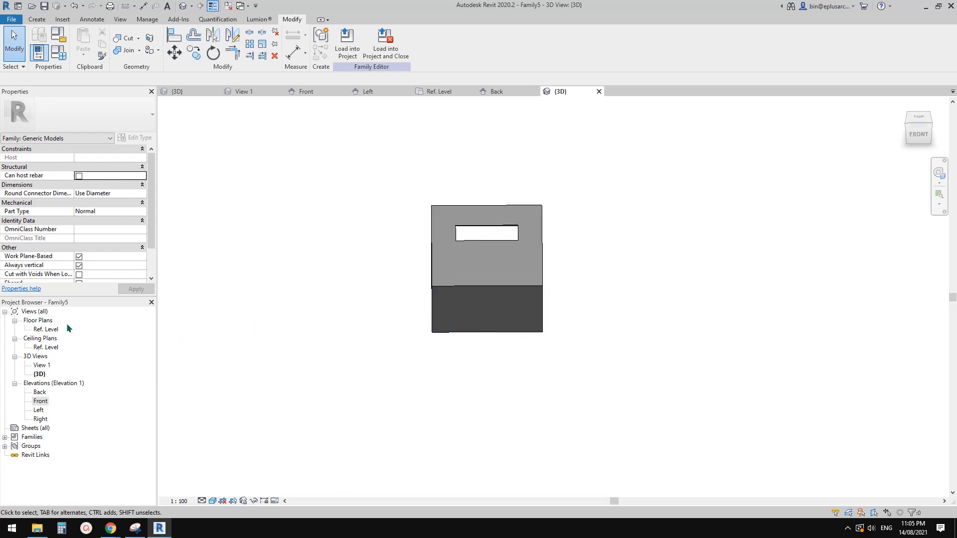
Step: In the Front elevation, draw a horizontal reference plane across the box about 82 mm above its lower reference plane
double_click(42, 402)
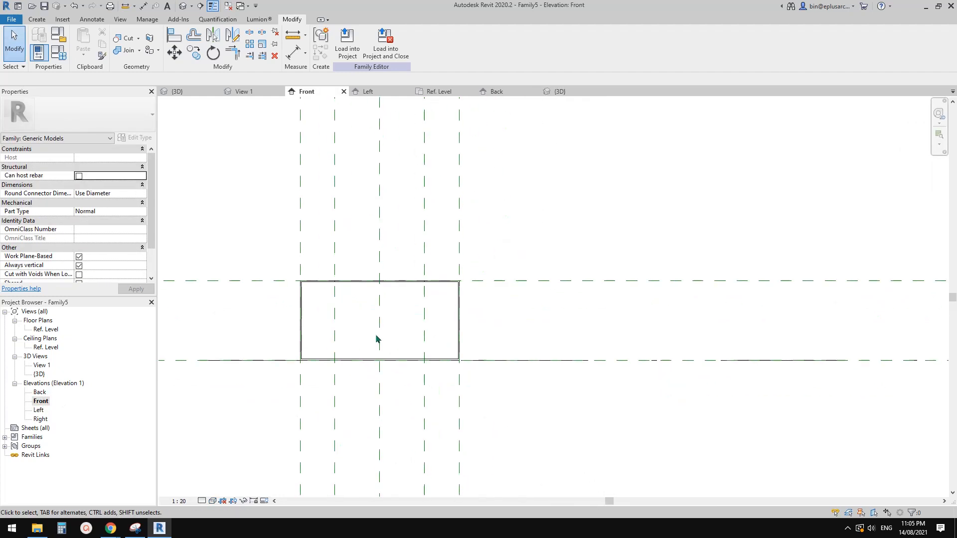
scroll(384, 319, up, 2)
middle_drag(406, 324, 436, 300)
click(297, 288)
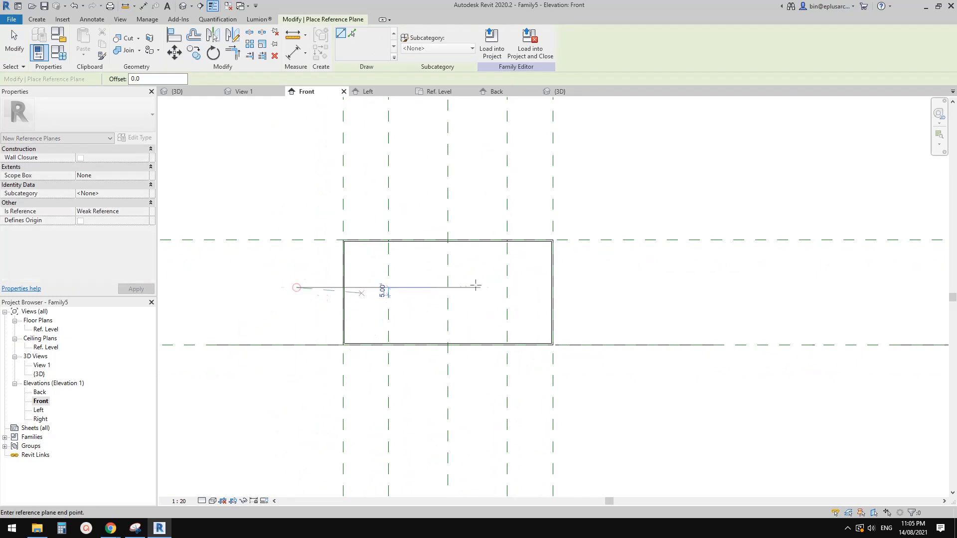
click(627, 288)
key(Escape)
key(Escape)
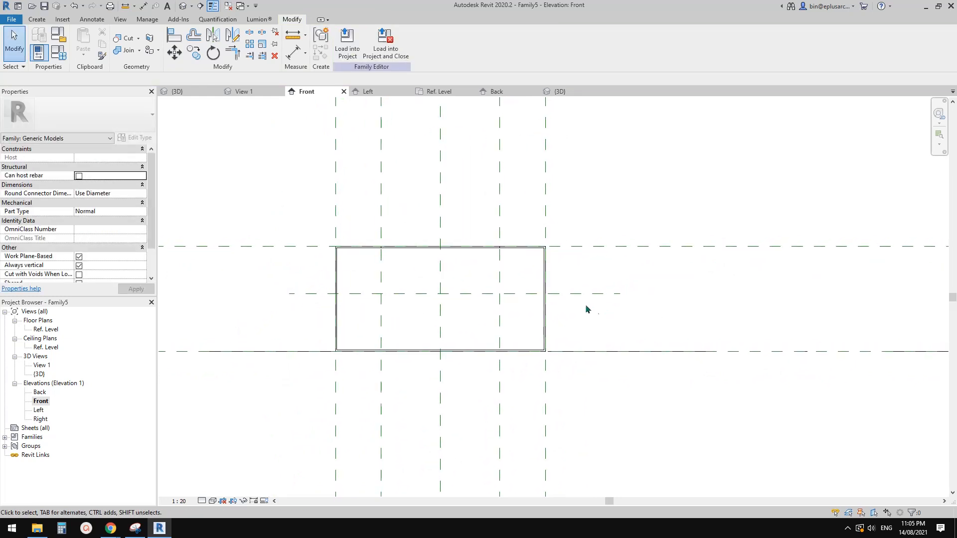
Step: Dimension the new horizontal reference plane from the box's lower reference plane and move the dimension line farther away from the box
key(d)
key(i)
click(602, 353)
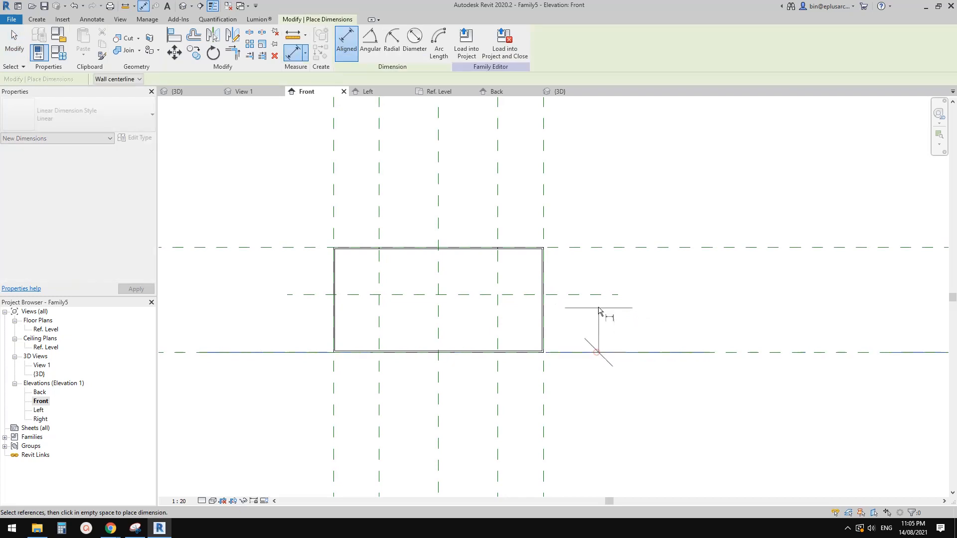
click(604, 294)
click(636, 335)
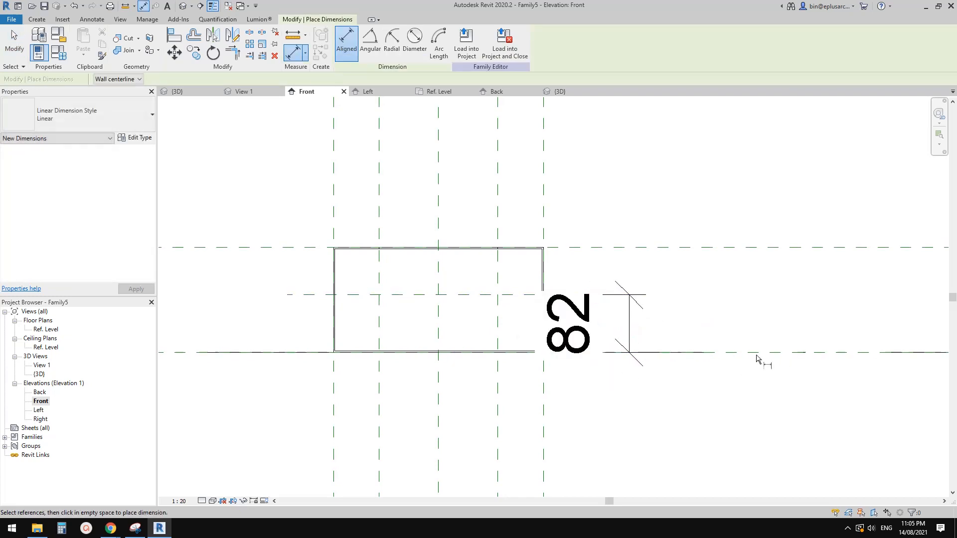
key(Escape)
key(Escape)
drag(632, 314, 718, 315)
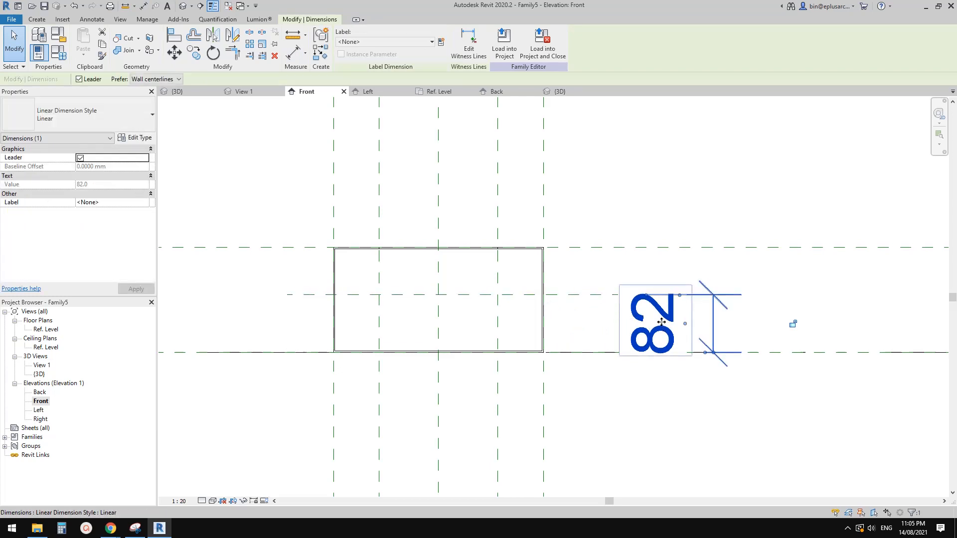
Step: Label the new dimension with a type family parameter named DP Offset, grouped under Dimensions, and shift it farther from the box
click(442, 43)
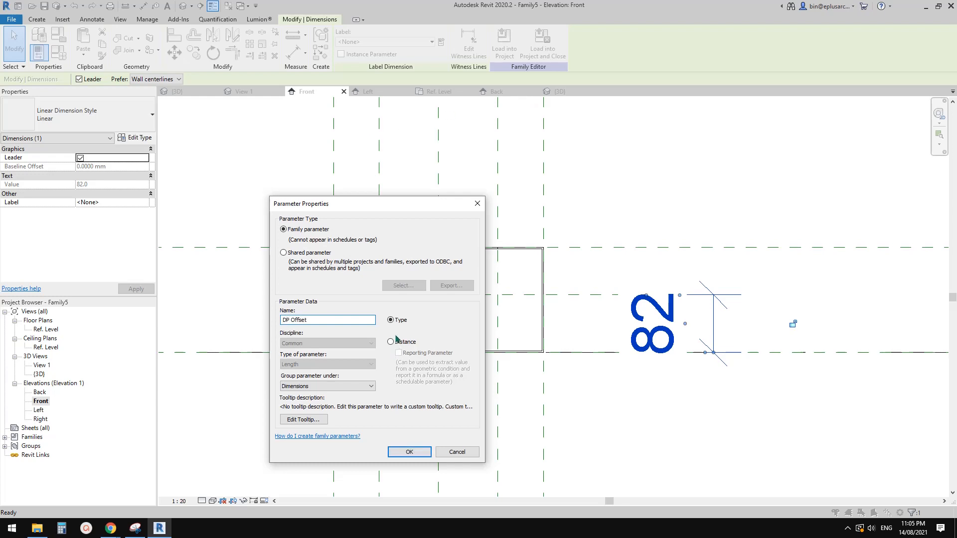
click(408, 452)
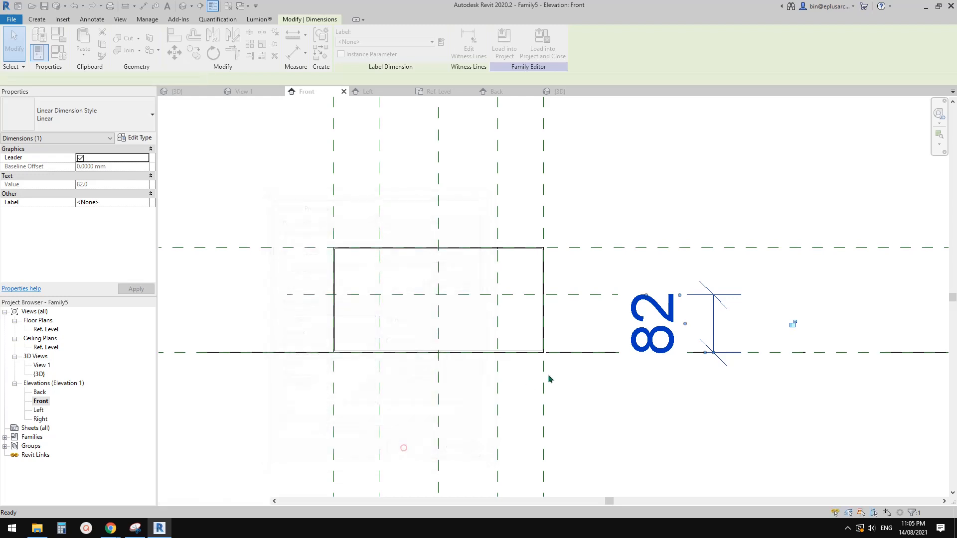
click(573, 284)
scroll(616, 295, down, 2)
click(635, 305)
click(638, 309)
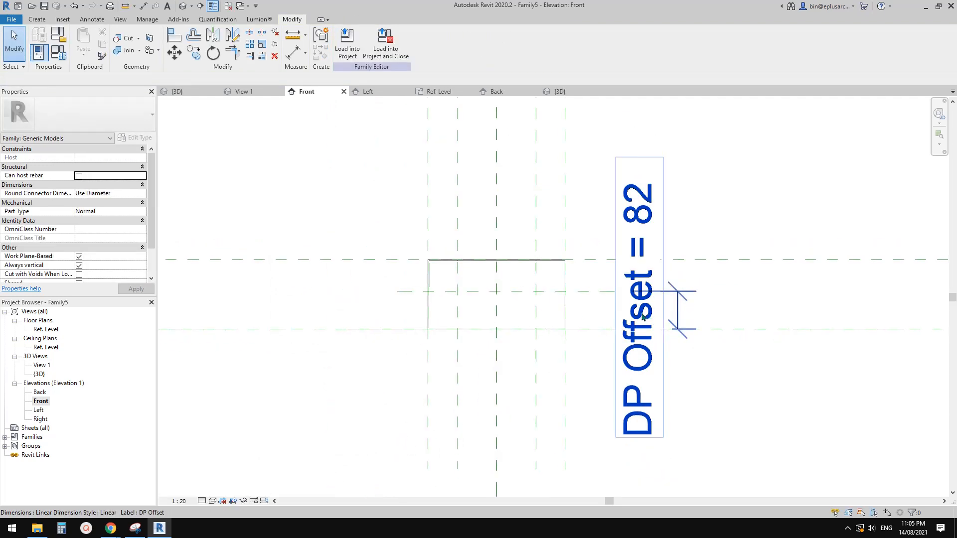
drag(641, 312, 678, 312)
click(620, 312)
scroll(497, 289, up, 2)
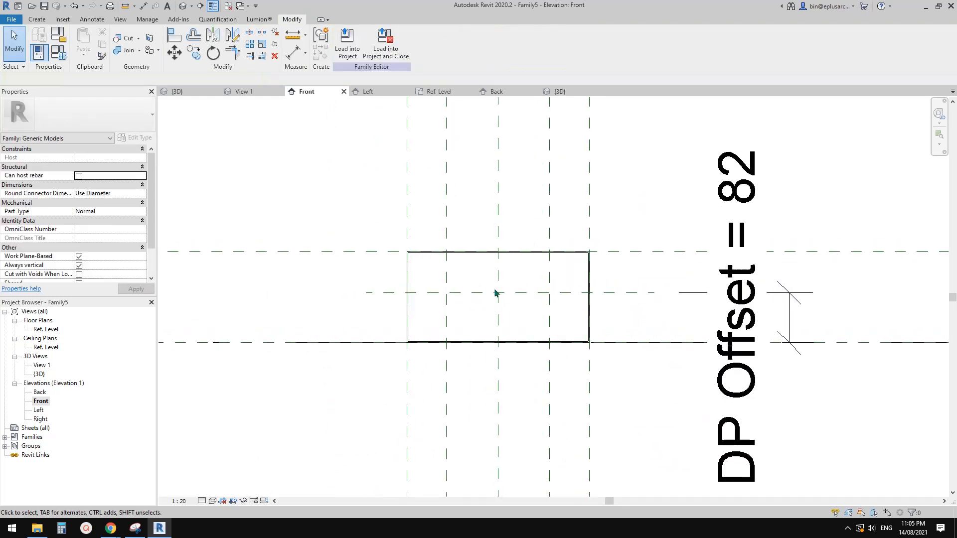
Step: Set the DP Offset dimension of the horizontal reference plane to 50
middle_drag(498, 291, 484, 291)
click(610, 293)
middle_drag(671, 303, 645, 296)
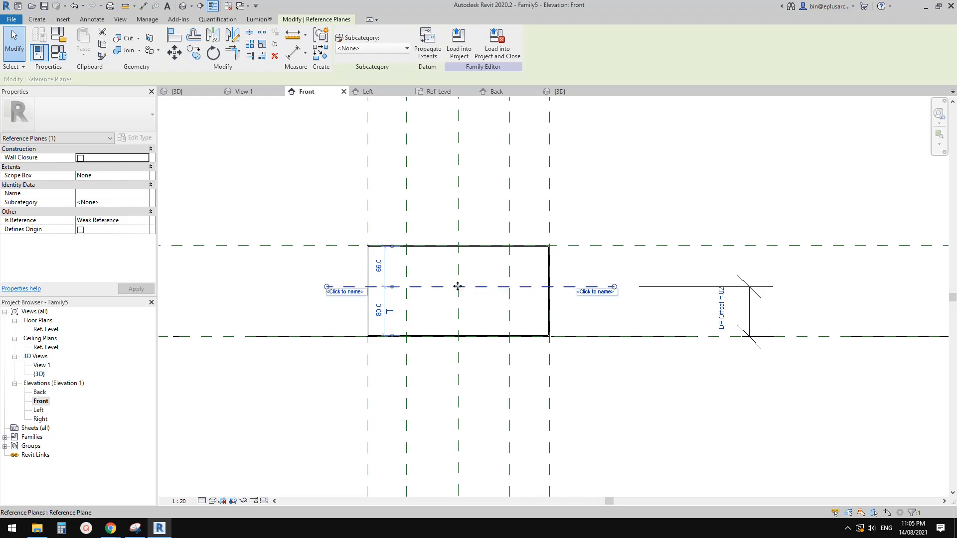
click(726, 311)
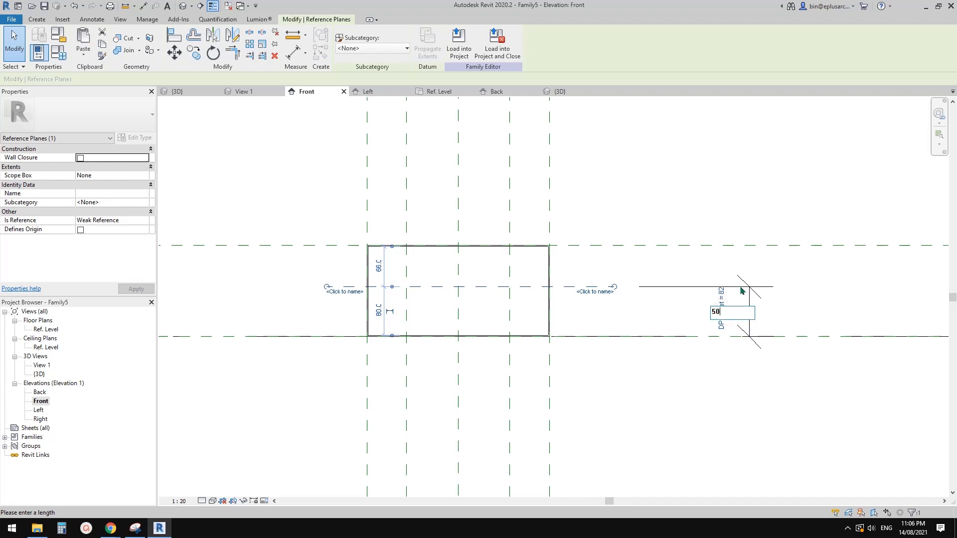
text(50)
key(Return)
click(462, 320)
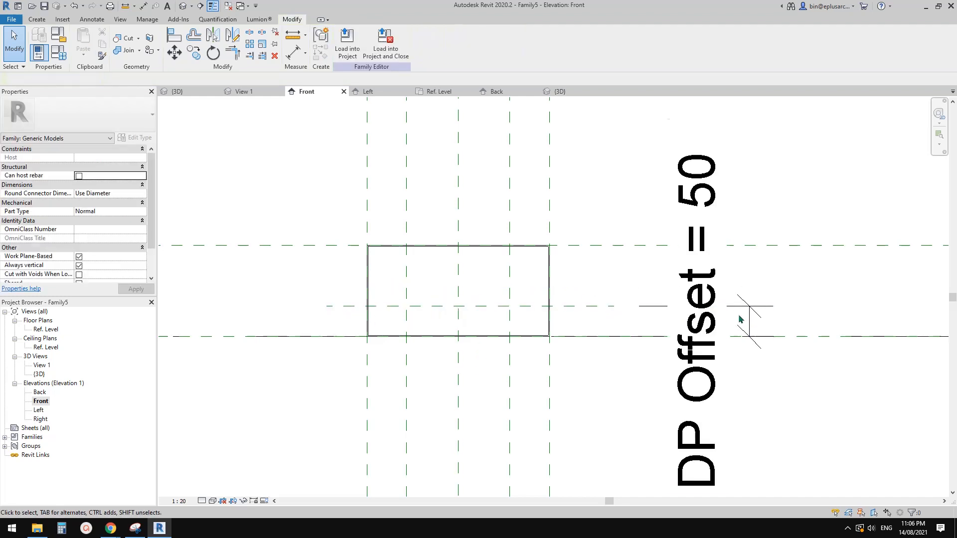
Step: From the Ref. Level plan, pick the reference plane along the box's lower edge as the work plane and open the Front elevation
scroll(655, 314, down, 1)
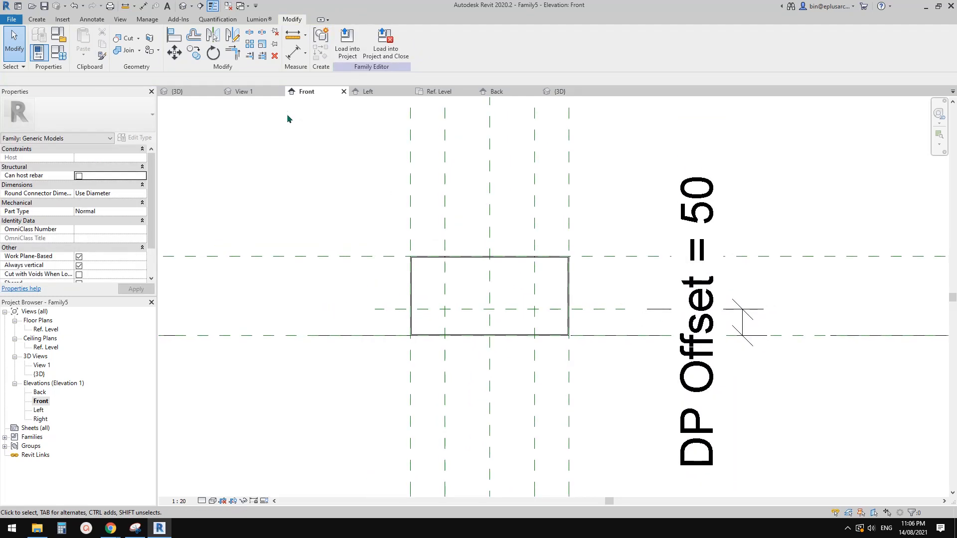
scroll(501, 309, up, 2)
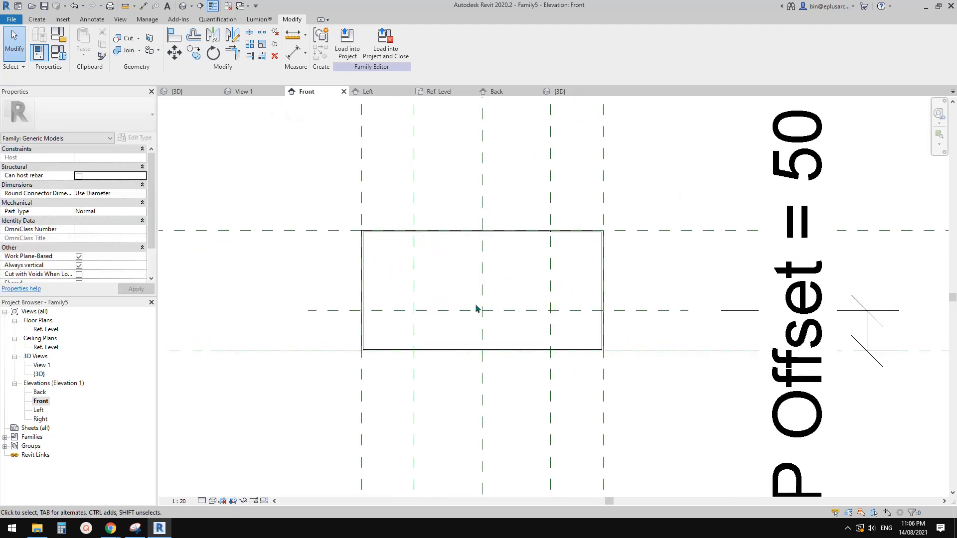
scroll(482, 312, down, 1)
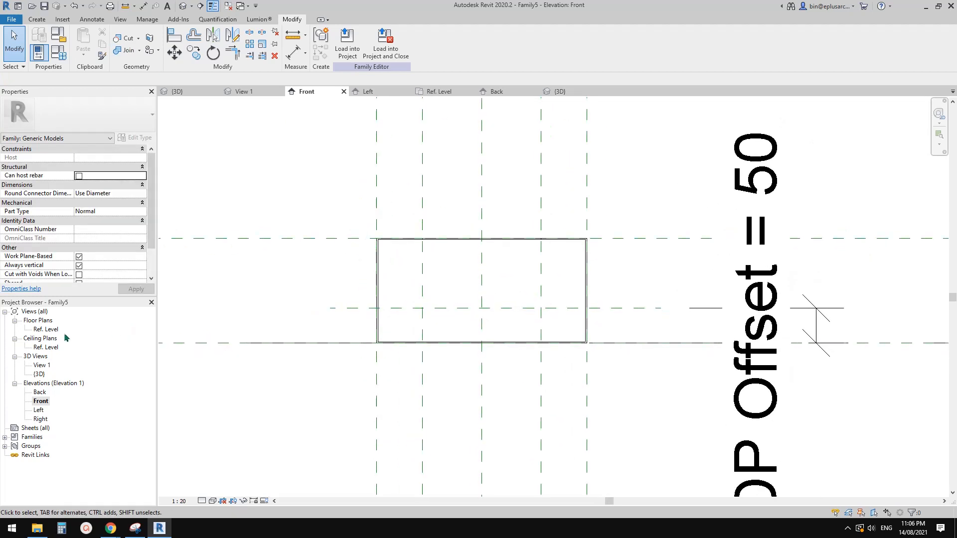
double_click(46, 329)
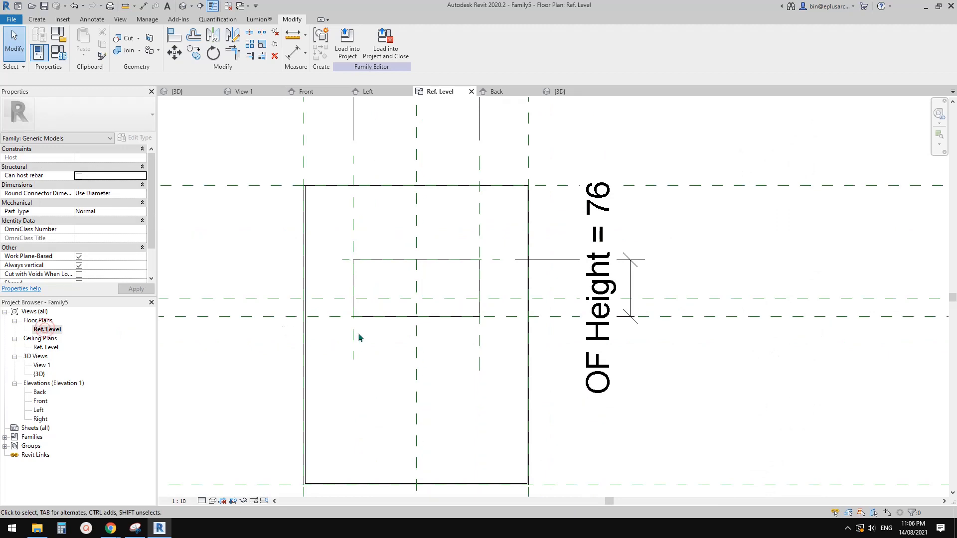
scroll(384, 327, down, 2)
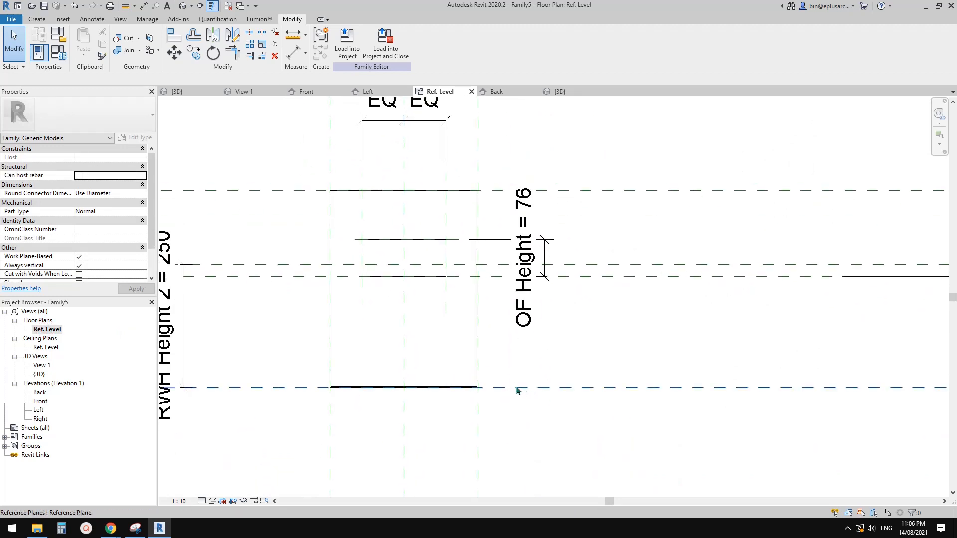
click(37, 19)
click(592, 44)
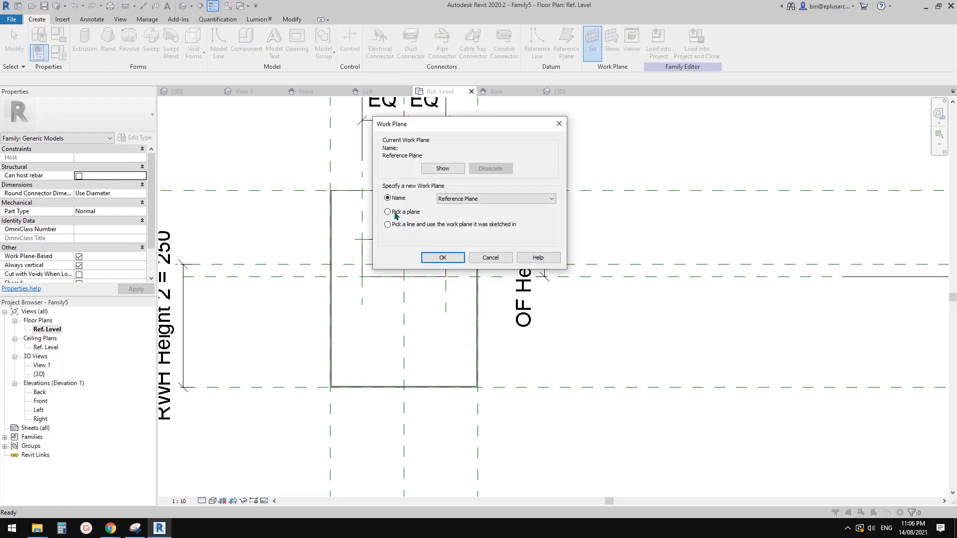
click(452, 258)
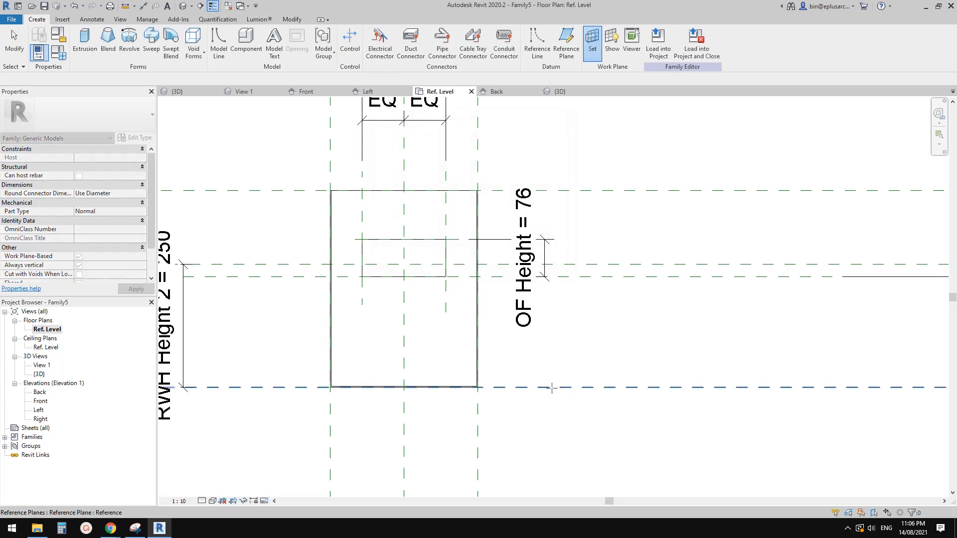
click(552, 388)
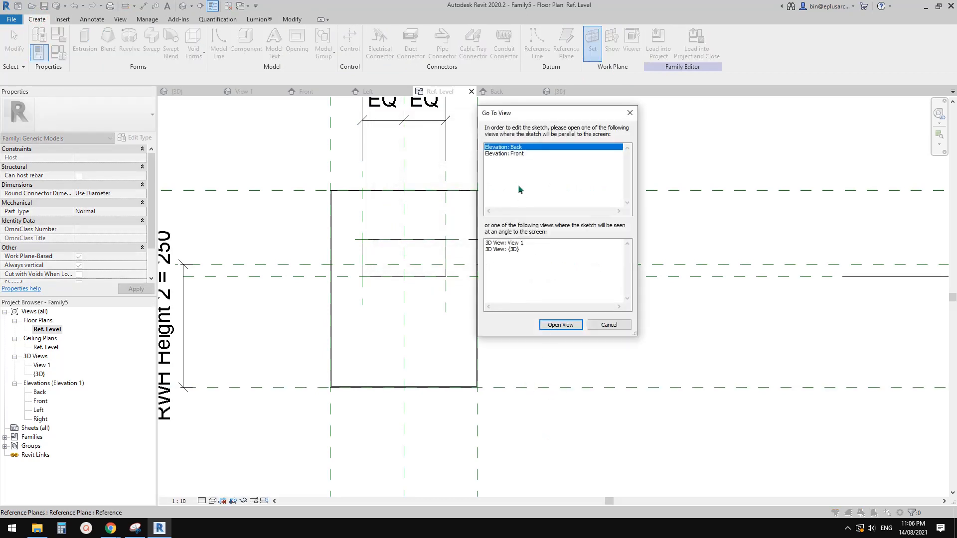
click(517, 154)
click(559, 325)
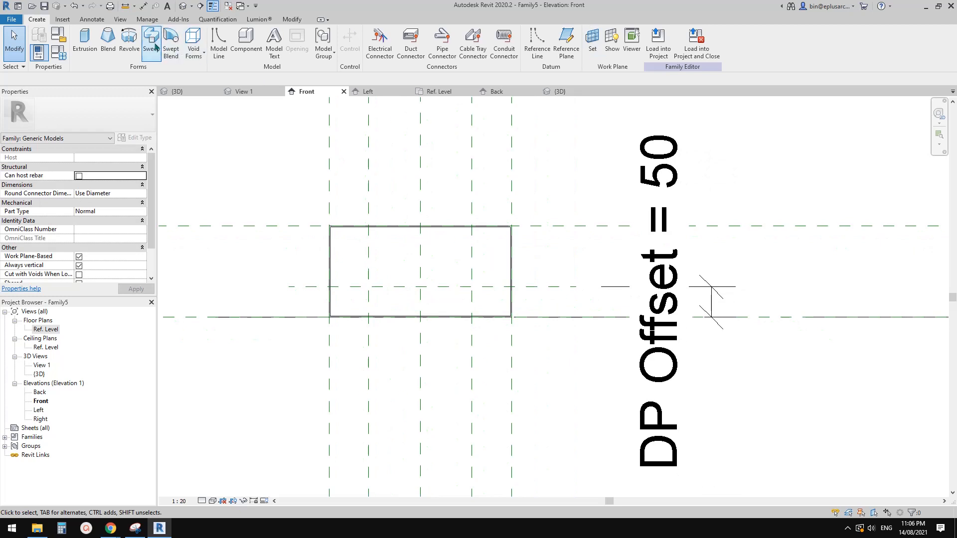
Step: Start a solid extrusion and sketch a circle of about 45 mm radius centred where the DP Offset plane meets the box's centre plane
click(85, 46)
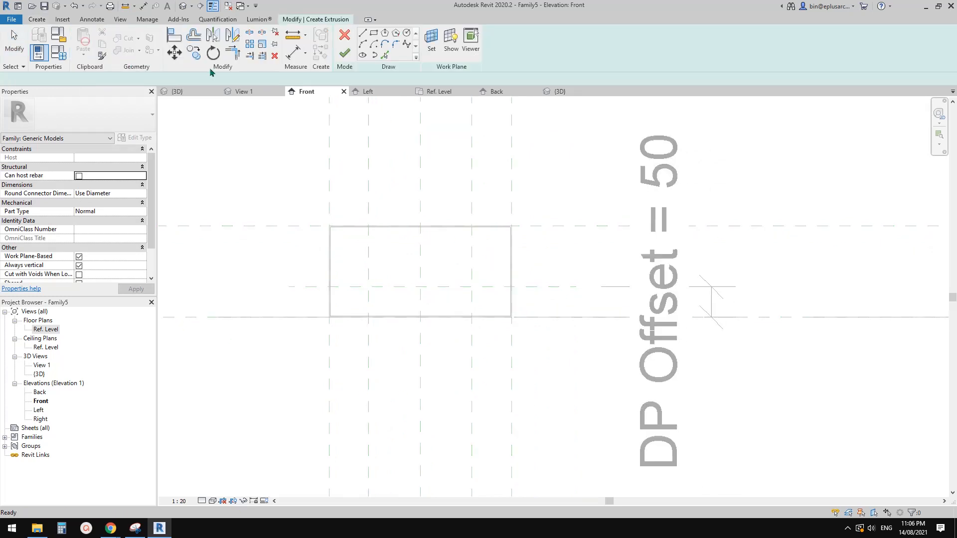
click(407, 34)
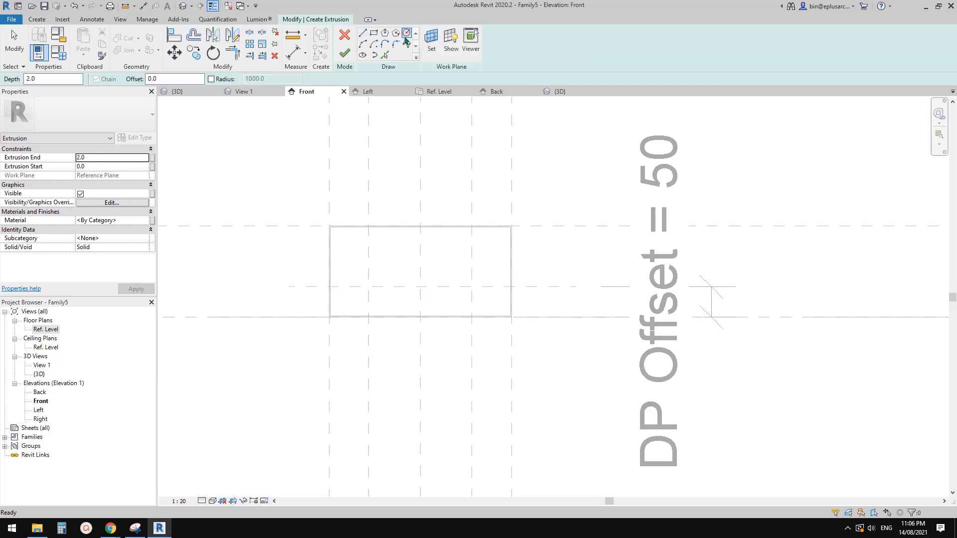
click(419, 287)
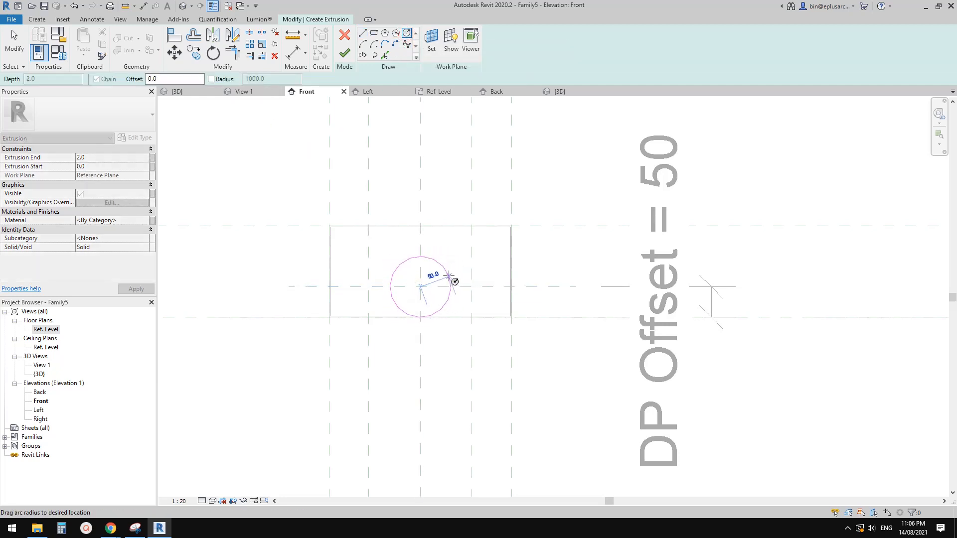
click(445, 273)
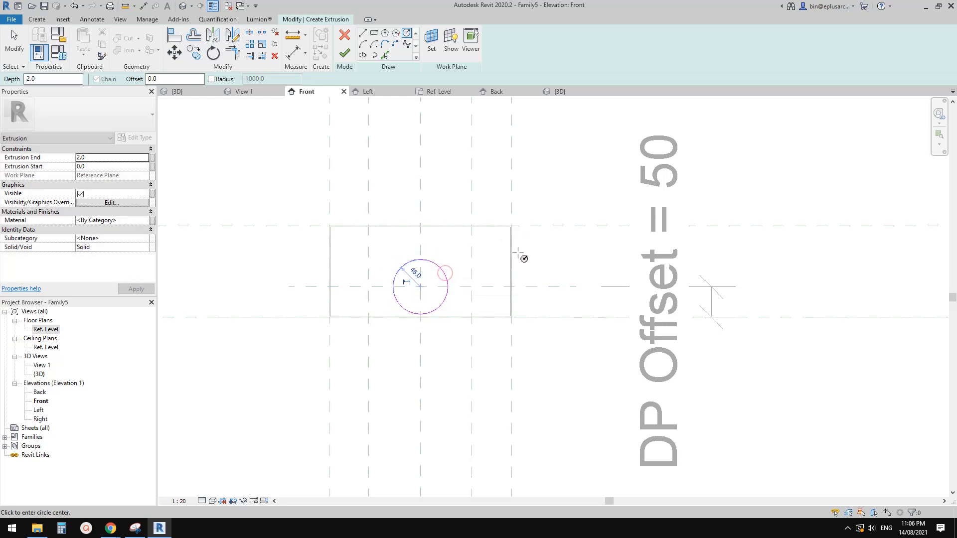
Step: Make the circle's radius dimension permanent and label it with a new type parameter named DP Radius
scroll(429, 275, up, 2)
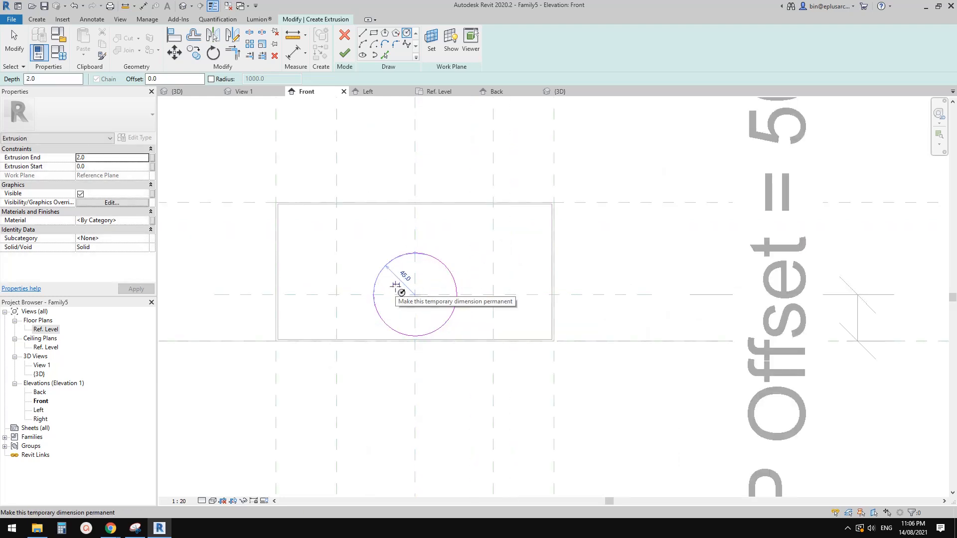
click(401, 292)
click(403, 285)
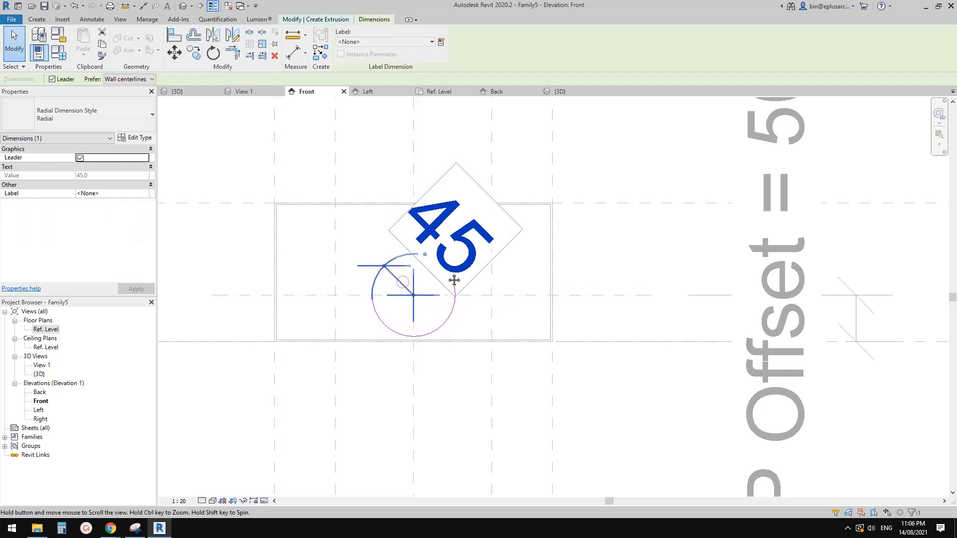
key(Escape)
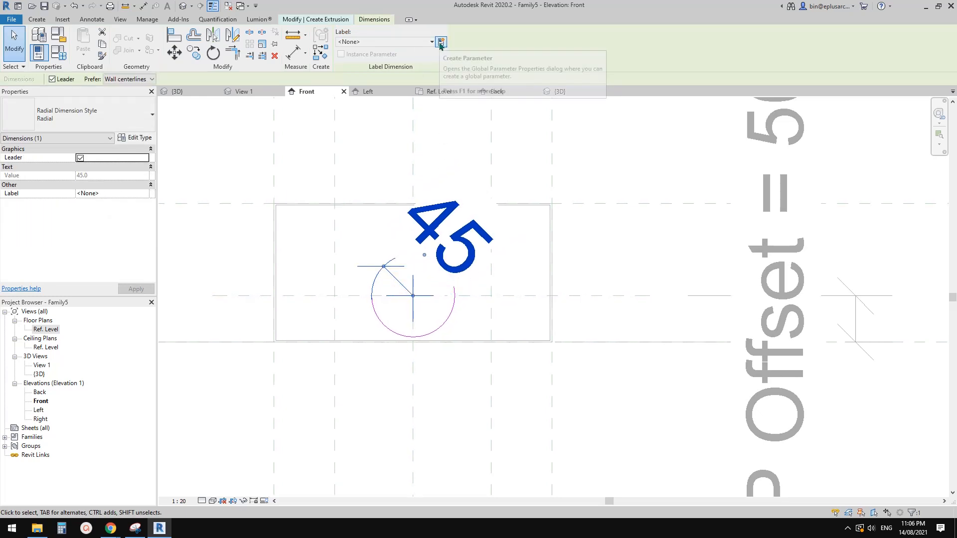
click(441, 42)
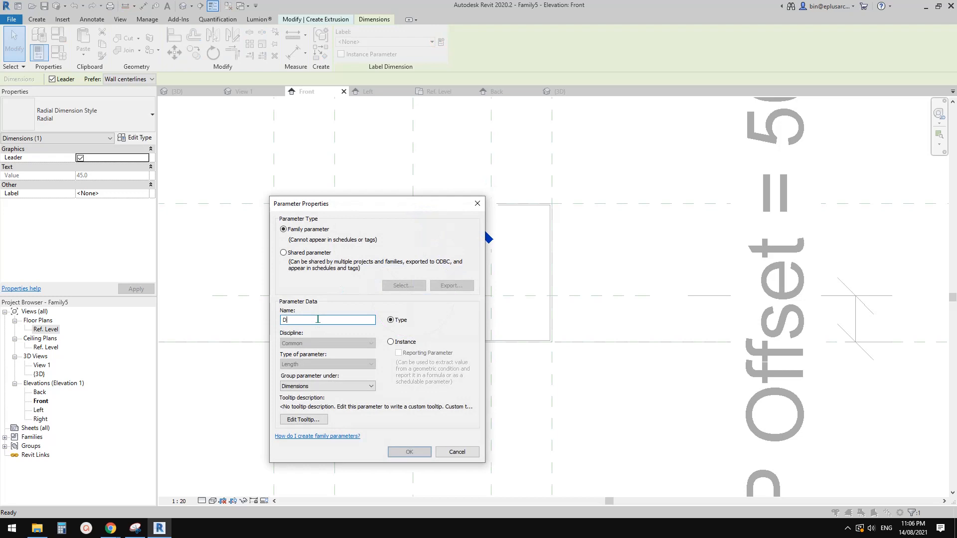
text(DP Radius)
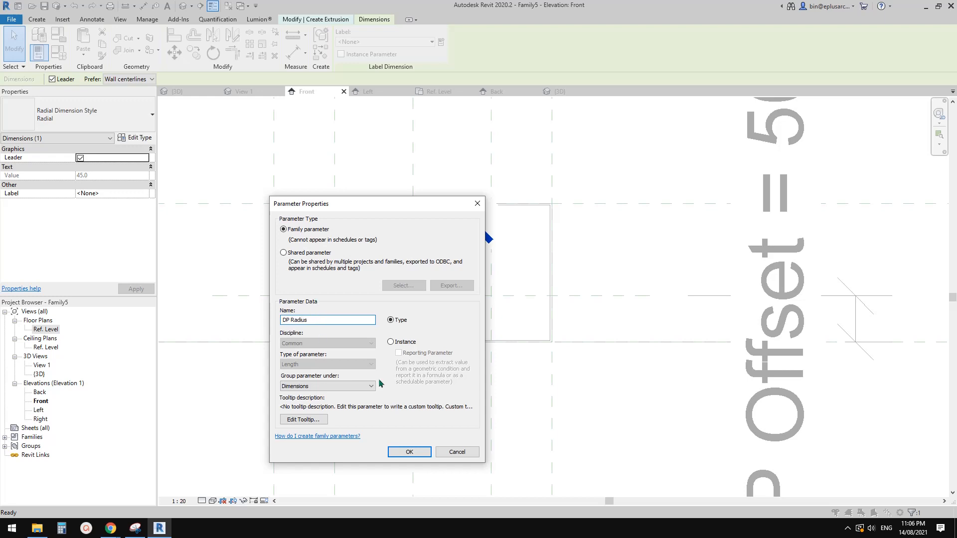
click(409, 451)
scroll(421, 312, down, 1)
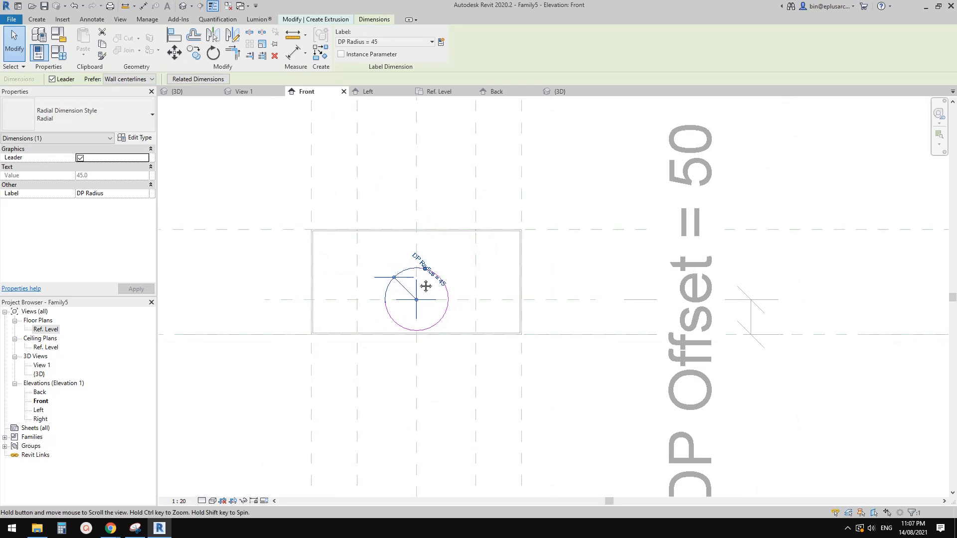
scroll(427, 282, up, 2)
scroll(439, 273, down, 3)
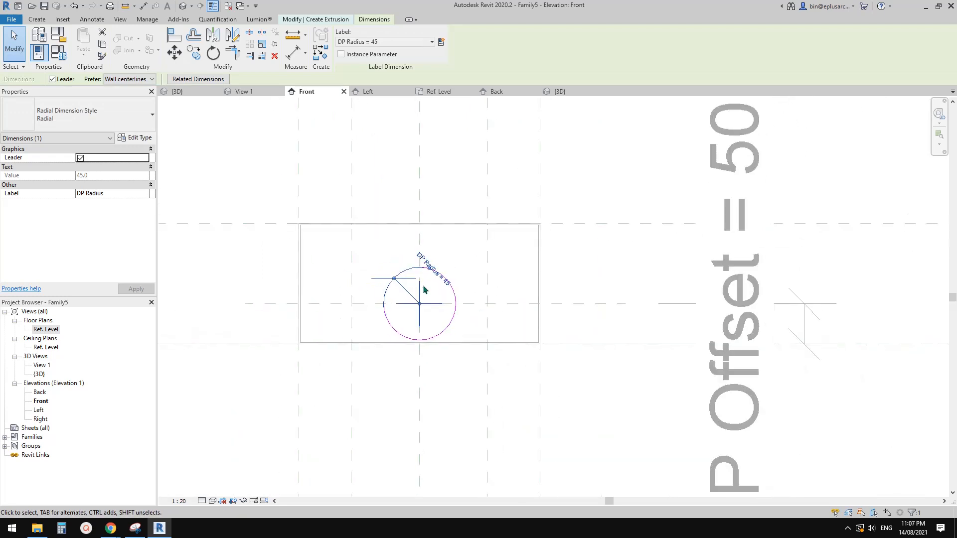
Step: Sketch a second circle of about 40 mm radius inside the DP Radius circle, sharing its centre
scroll(439, 304, up, 3)
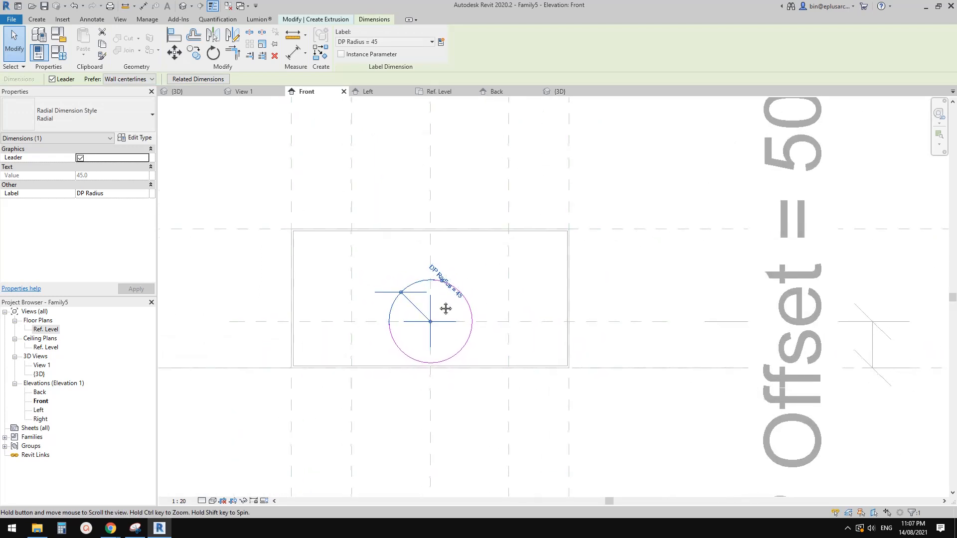
middle_drag(445, 306, 443, 306)
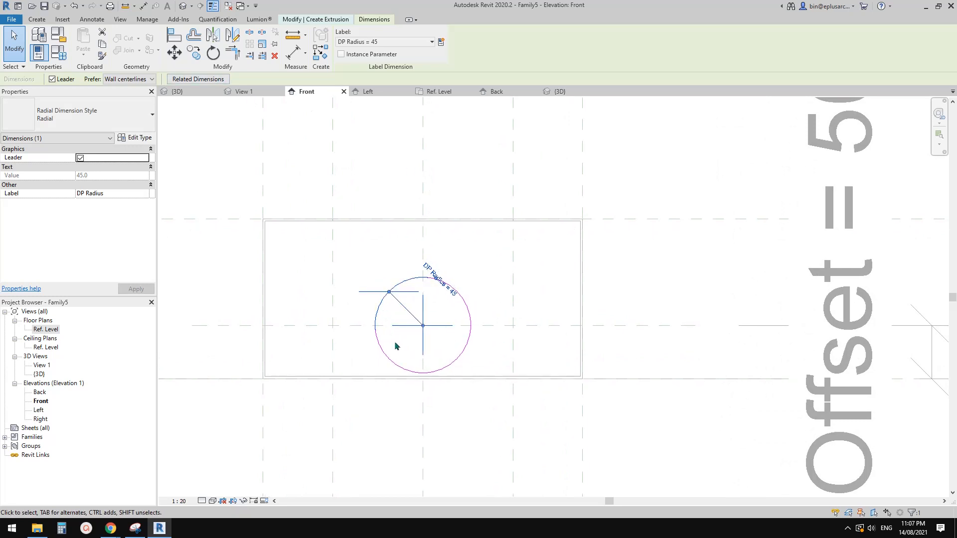
scroll(359, 279, up, 1)
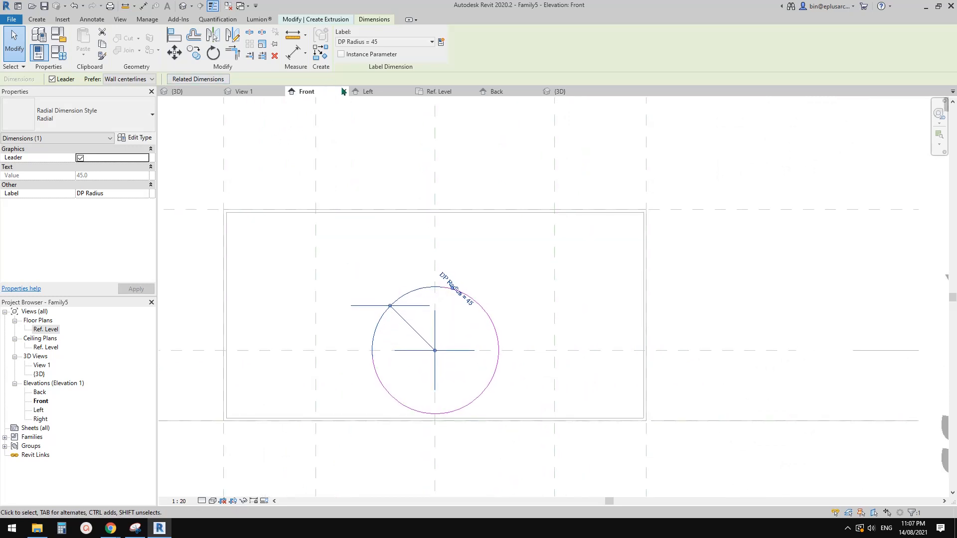
middle_drag(413, 279, 401, 257)
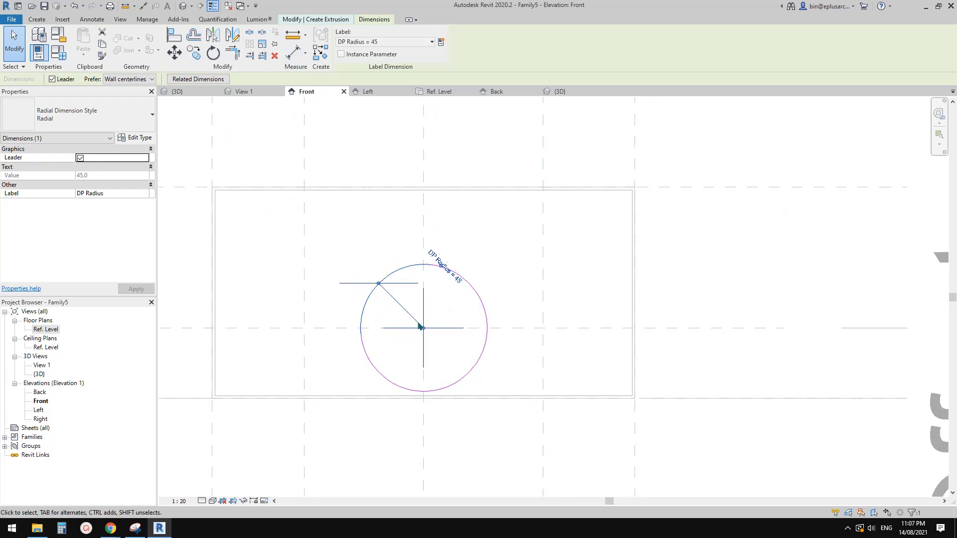
middle_drag(459, 305, 464, 309)
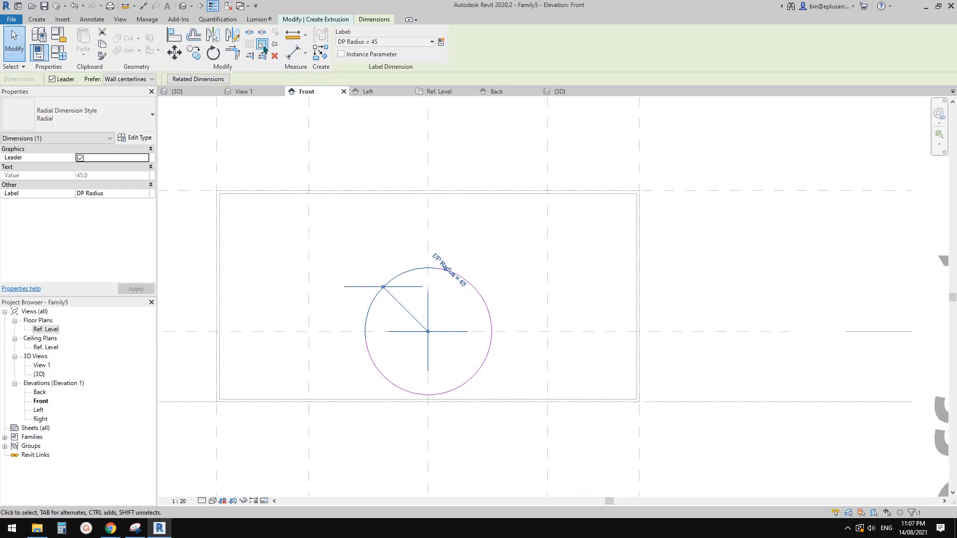
click(344, 21)
click(407, 34)
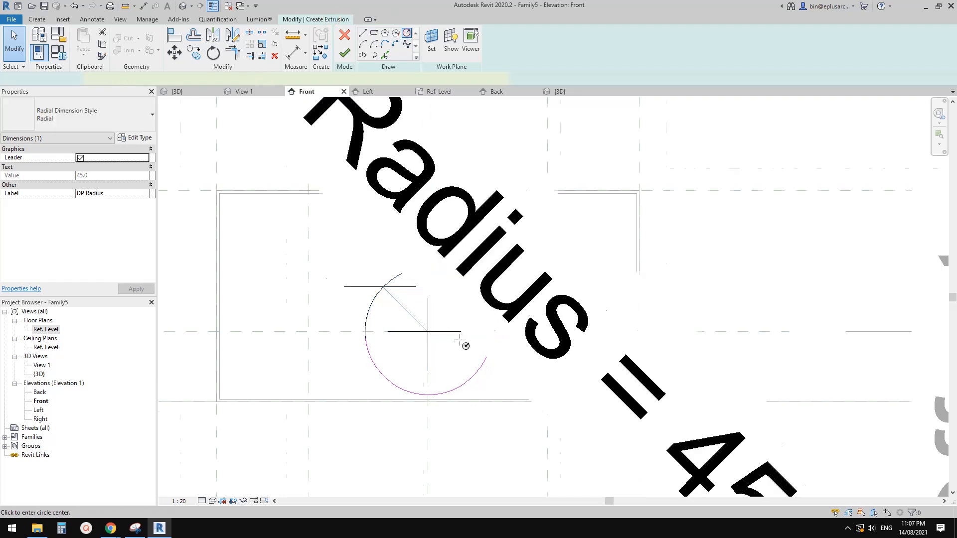
scroll(444, 337, up, 1)
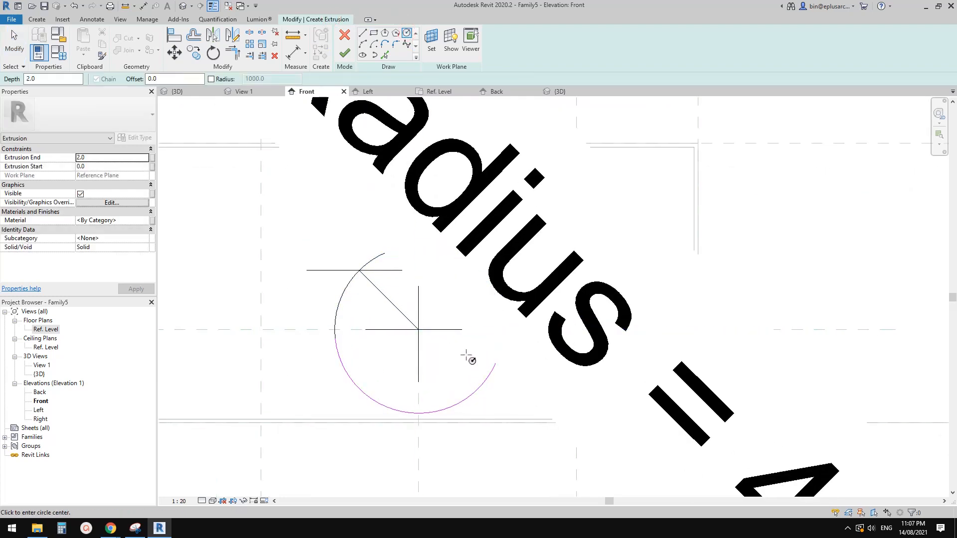
scroll(450, 353, down, 1)
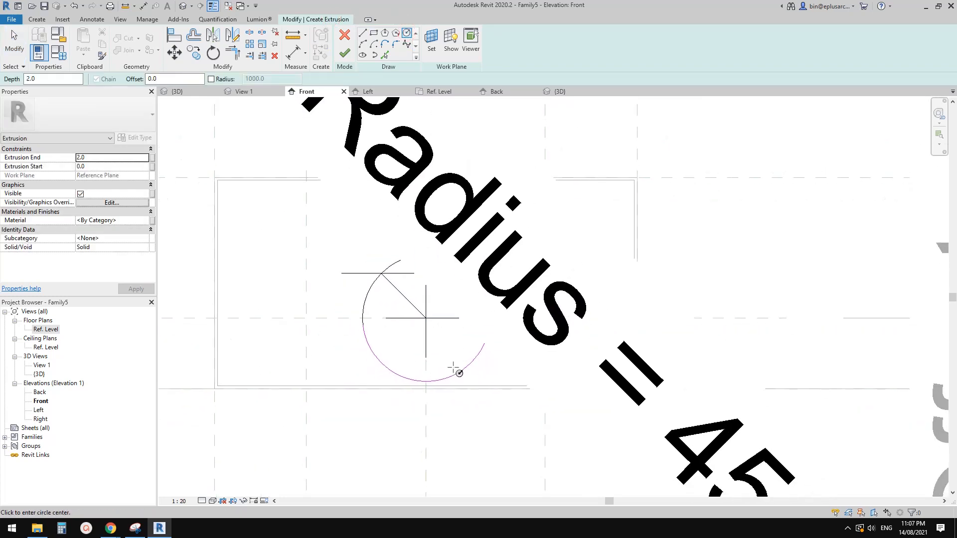
click(425, 319)
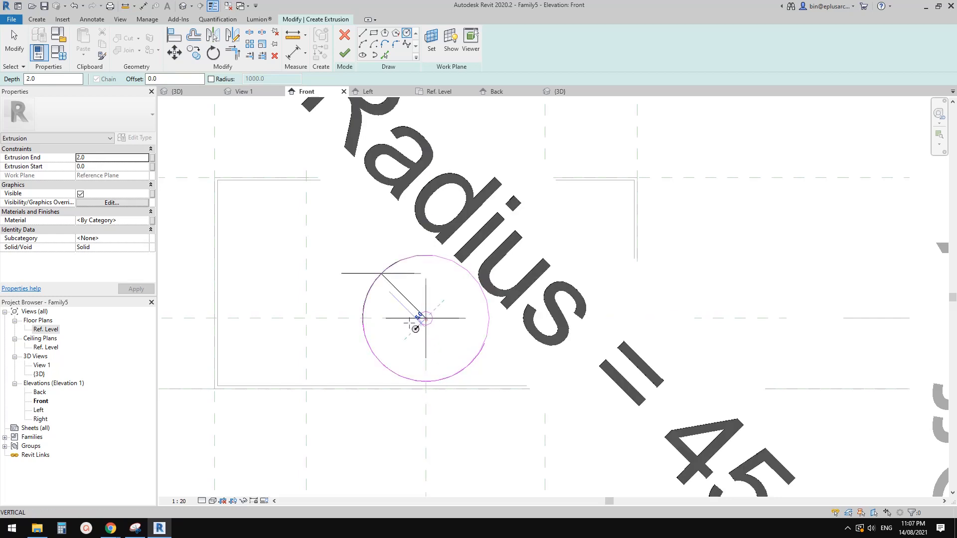
click(375, 345)
Step: Make the inner circle's radius dimension permanent and label it with a new type parameter named r2
scroll(381, 309, up, 2)
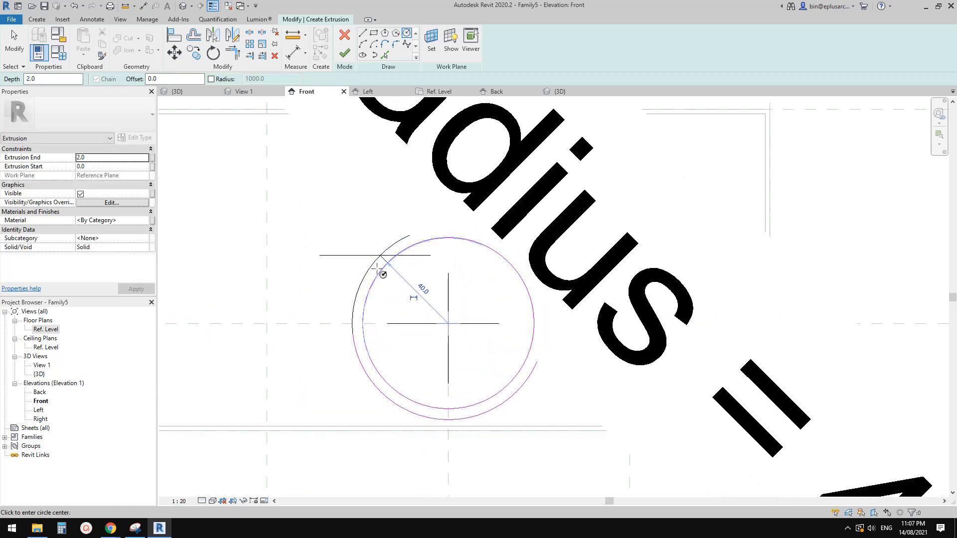
scroll(378, 270, up, 2)
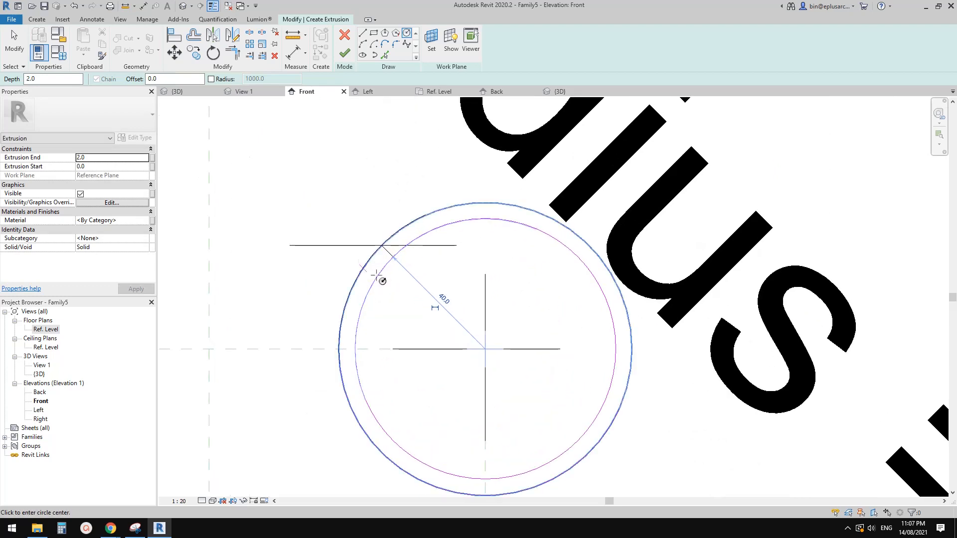
key(Escape)
click(379, 276)
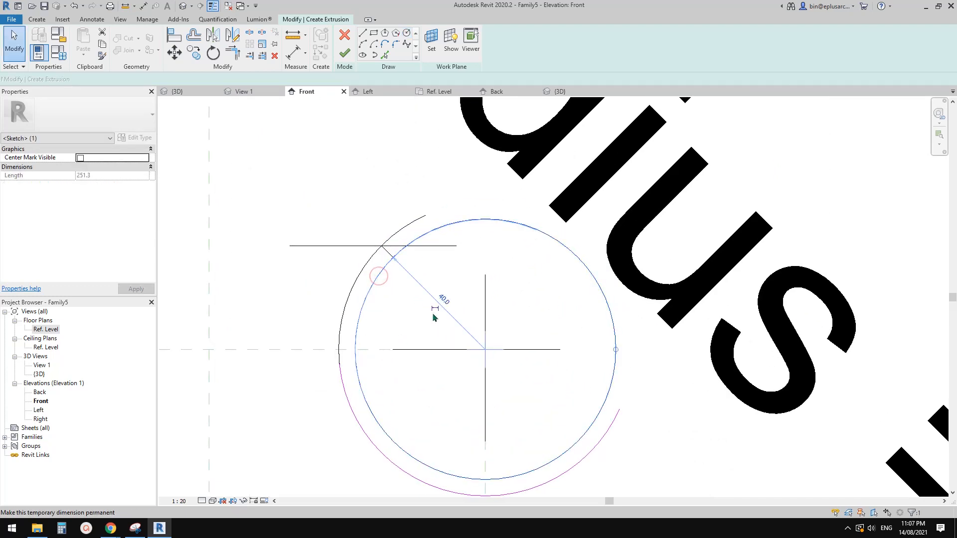
click(434, 310)
scroll(439, 294, down, 3)
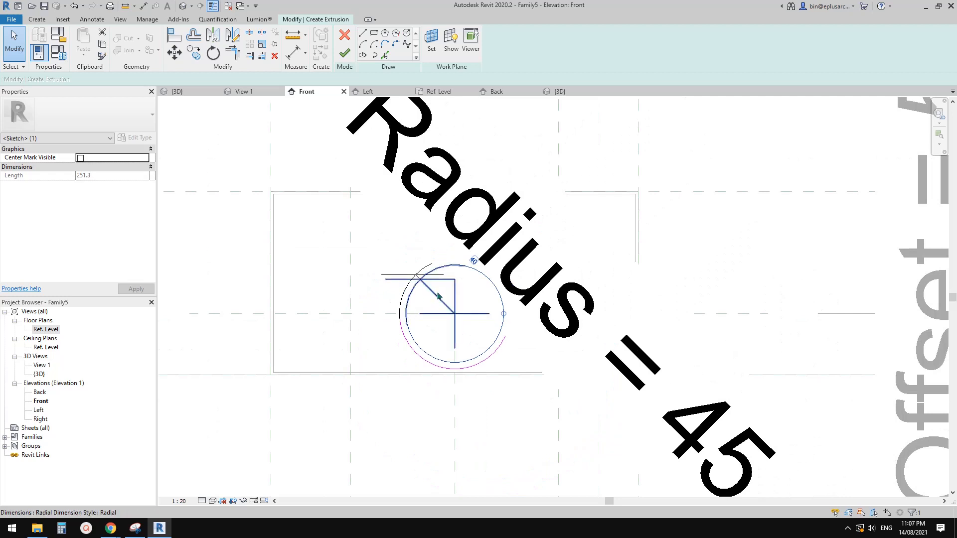
click(435, 294)
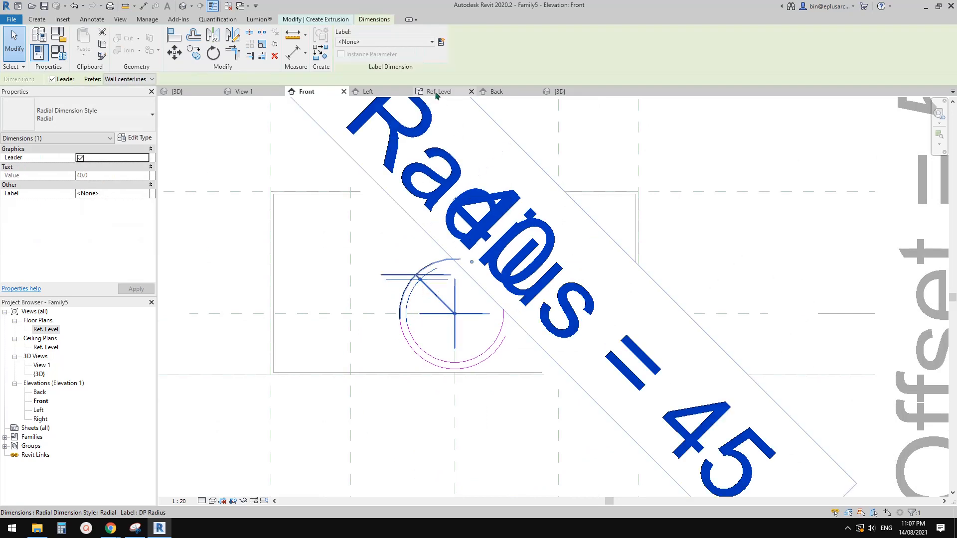
click(441, 42)
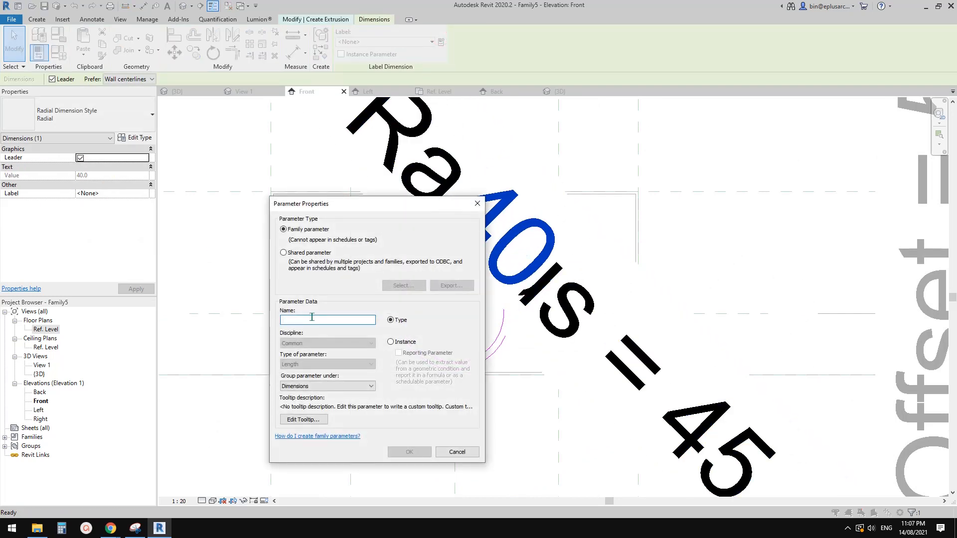
text(r2)
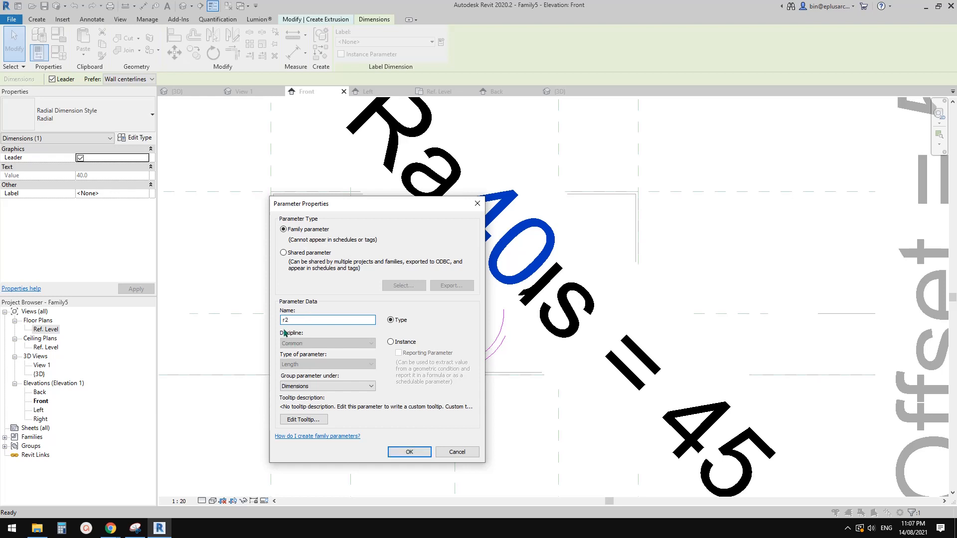
click(409, 451)
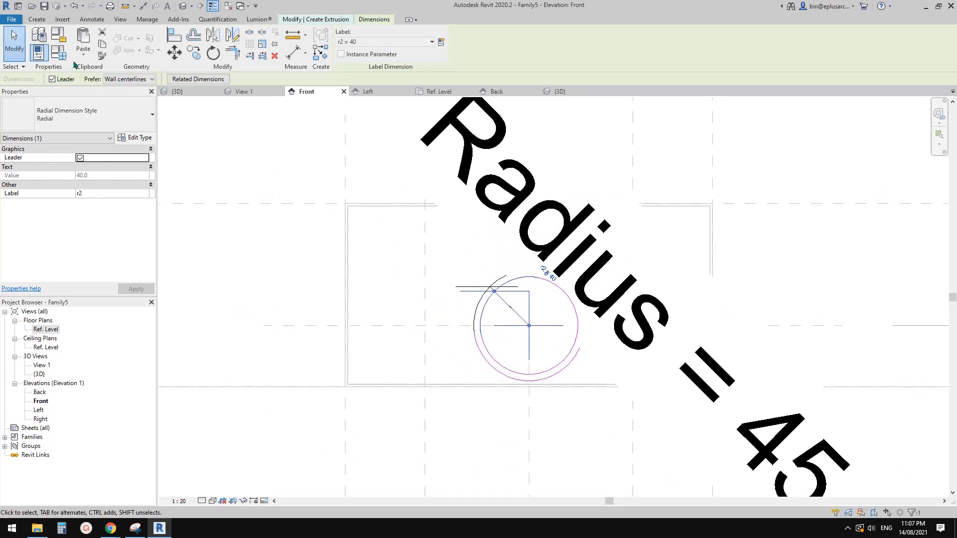
Step: Set the formula of the r2 parameter to DP Radius-1 in the family types
click(59, 52)
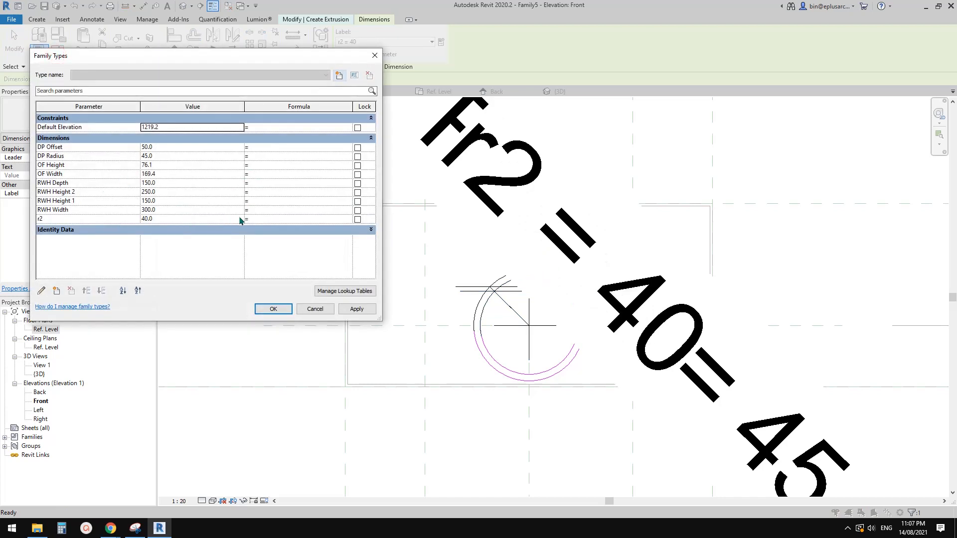
click(259, 219)
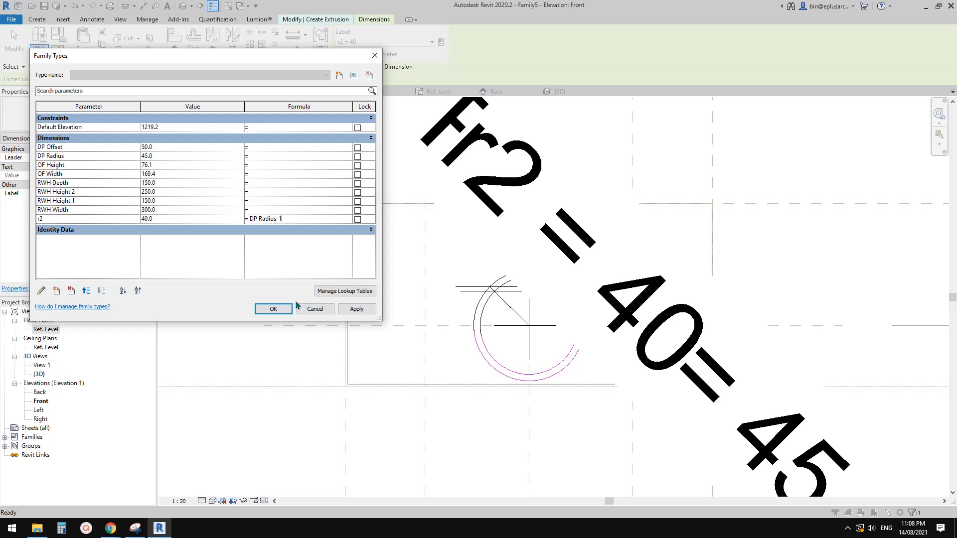
click(274, 308)
scroll(501, 369, up, 2)
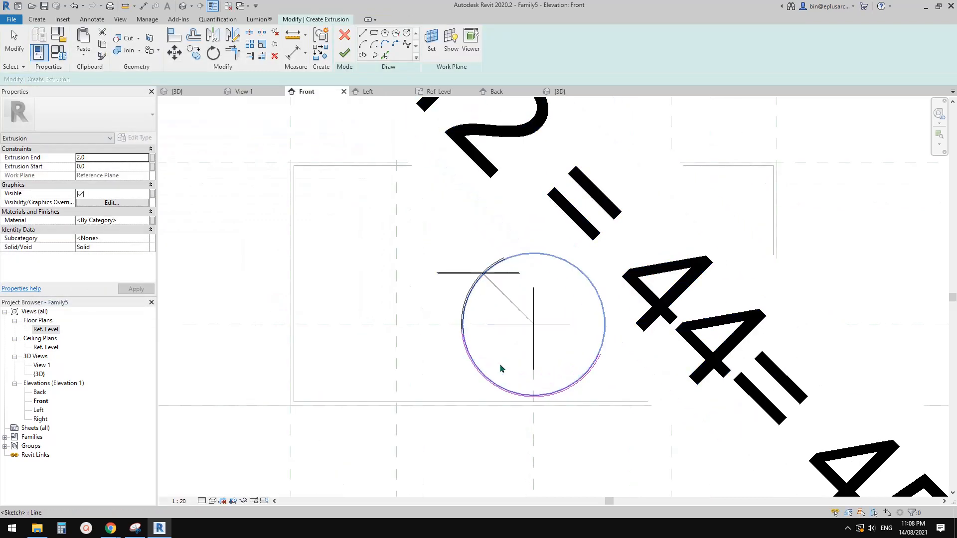
scroll(501, 367, down, 3)
middle_drag(507, 357, 407, 335)
scroll(409, 344, up, 2)
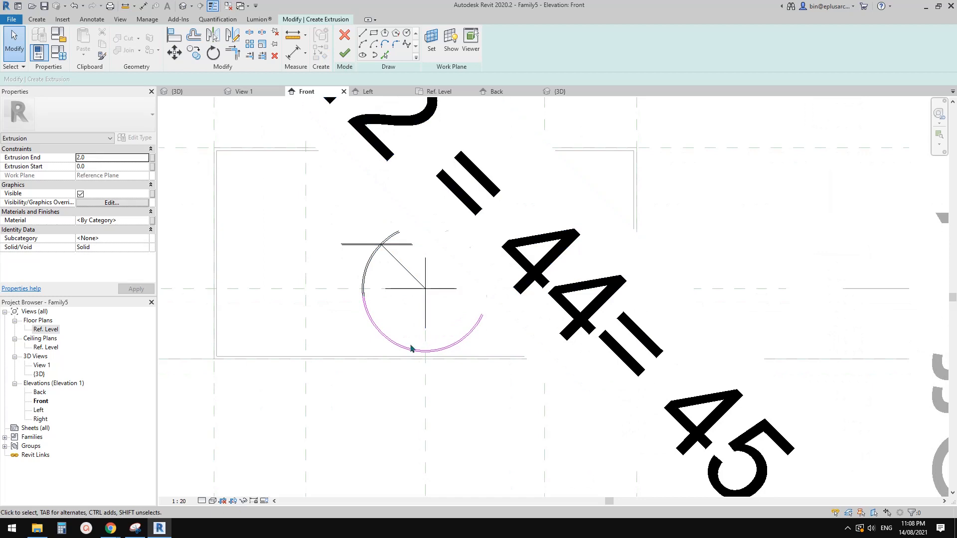
scroll(393, 333, up, 1)
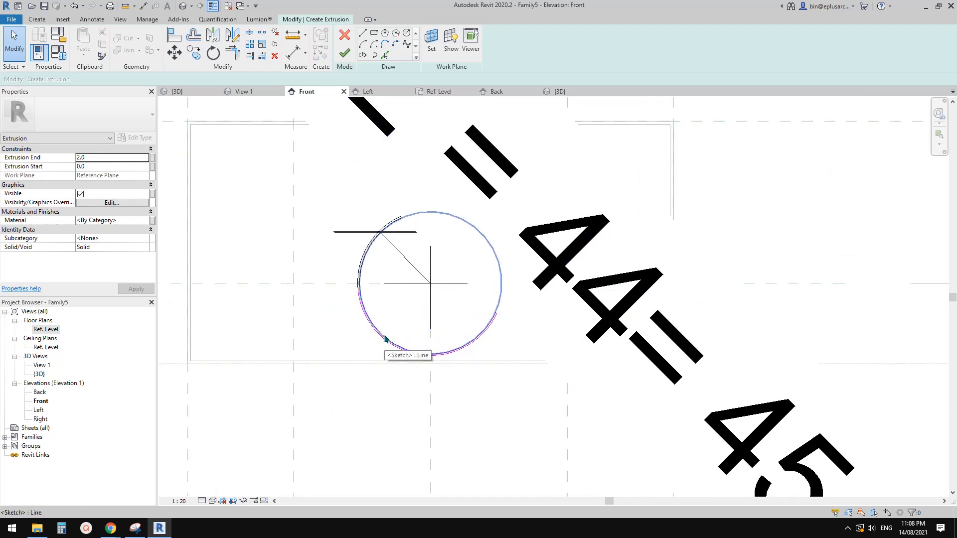
scroll(385, 339, up, 2)
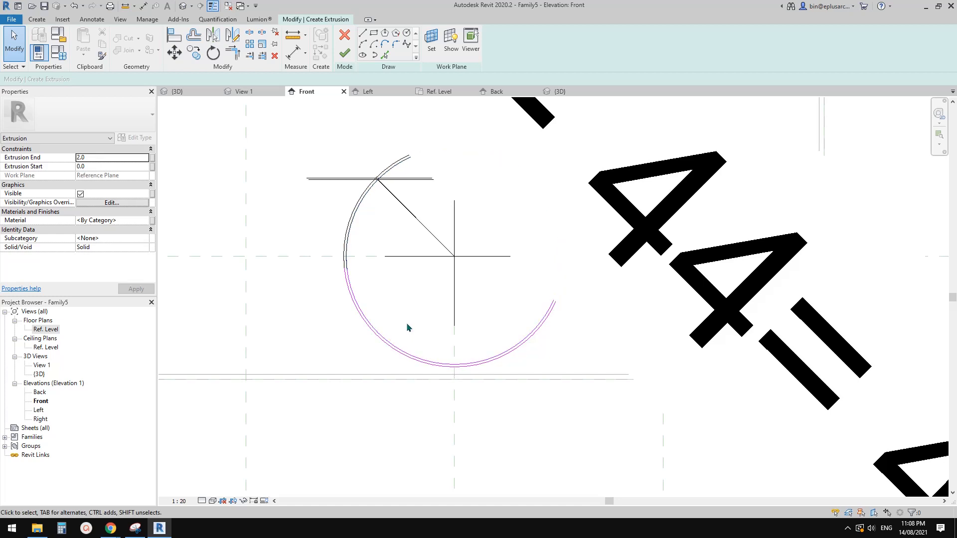
scroll(407, 327, down, 2)
Step: Re-enter 1 as the amount subtracted from DP Radius in the r2 formula
click(58, 52)
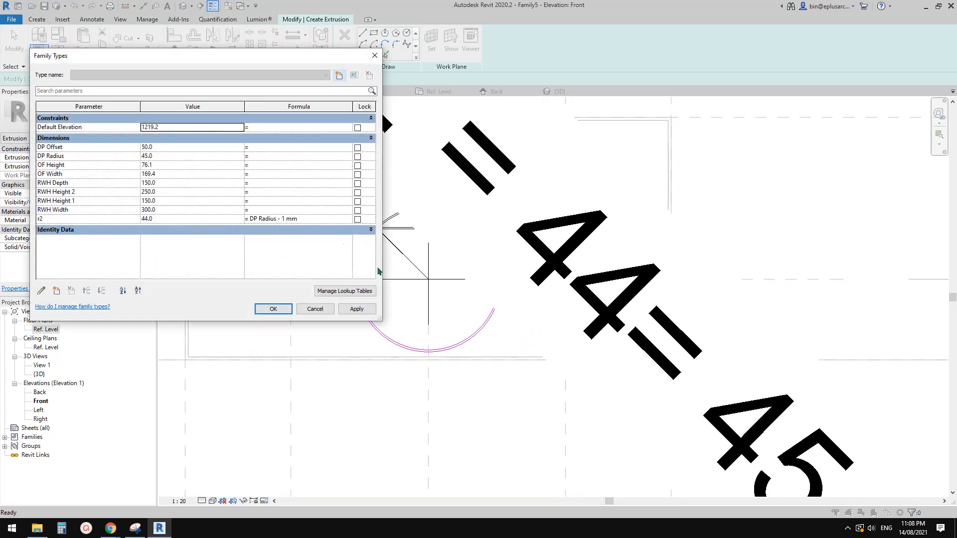
click(285, 218)
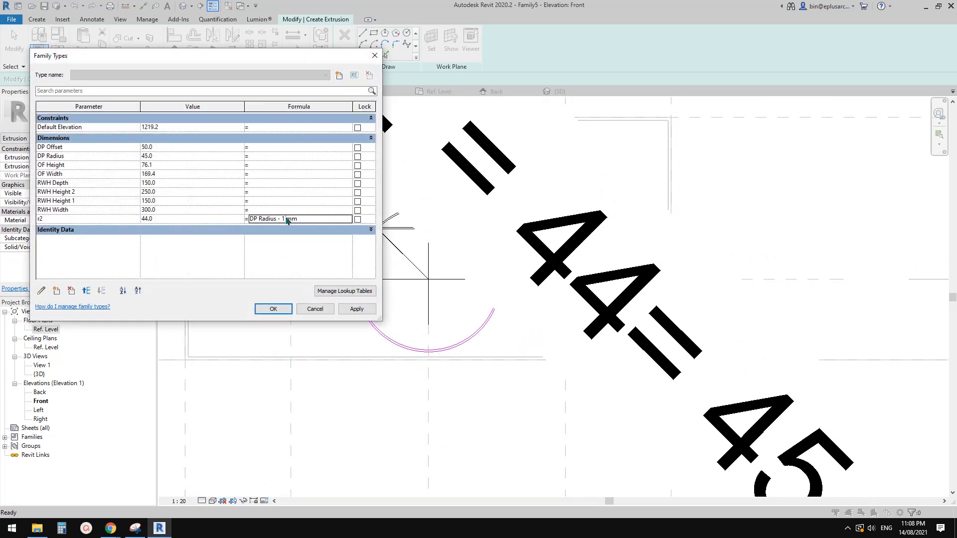
click(285, 218)
key(BackSpace)
text(1)
click(274, 309)
Step: Finish the two-circle sketch to create the downpipe ring extrusion, and clear the selection
scroll(390, 317, down, 2)
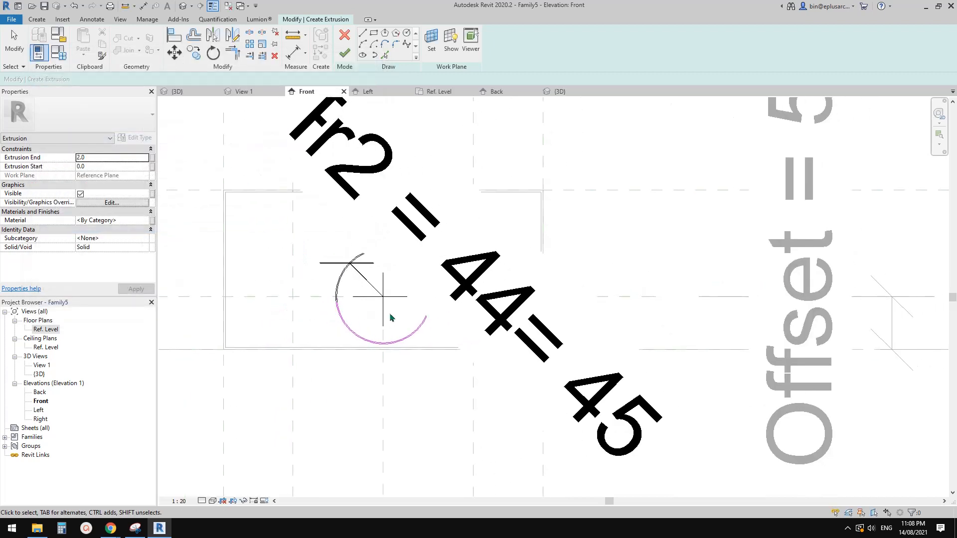
click(344, 54)
scroll(487, 306, down, 2)
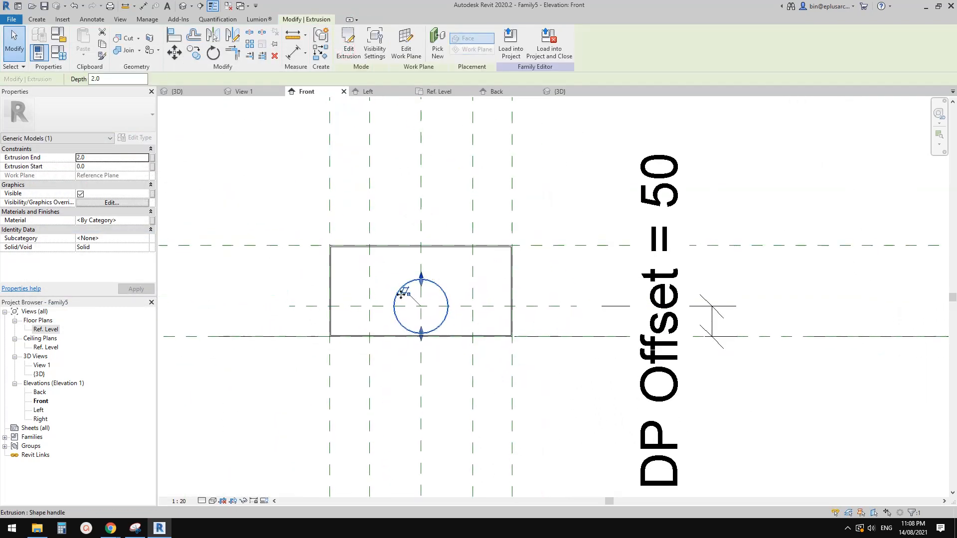
middle_drag(435, 301, 435, 306)
click(305, 303)
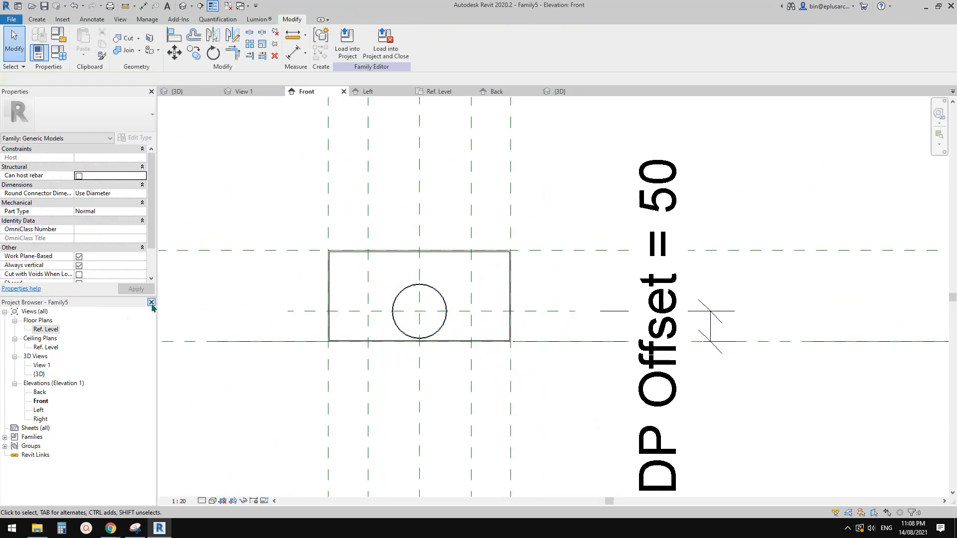
Step: Open the Ref. Level plan and examine the downpipe ring extrusion's position and depth settings at the box's lower edge
double_click(45, 330)
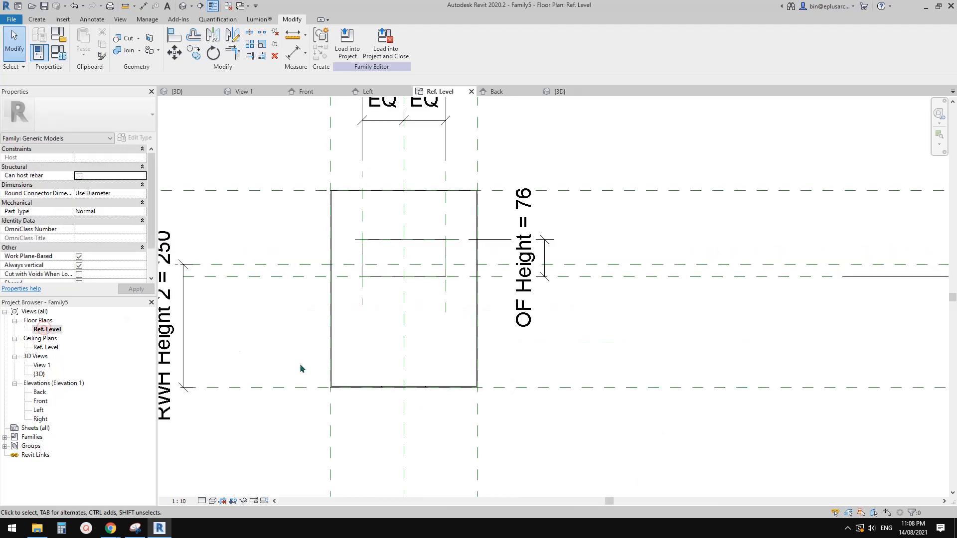
scroll(391, 397, down, 3)
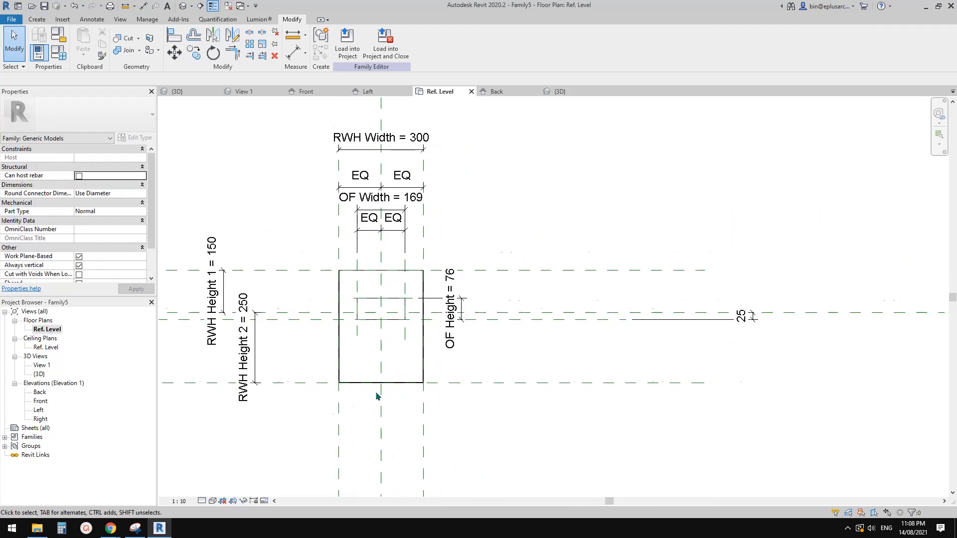
scroll(376, 391, up, 5)
scroll(348, 373, up, 5)
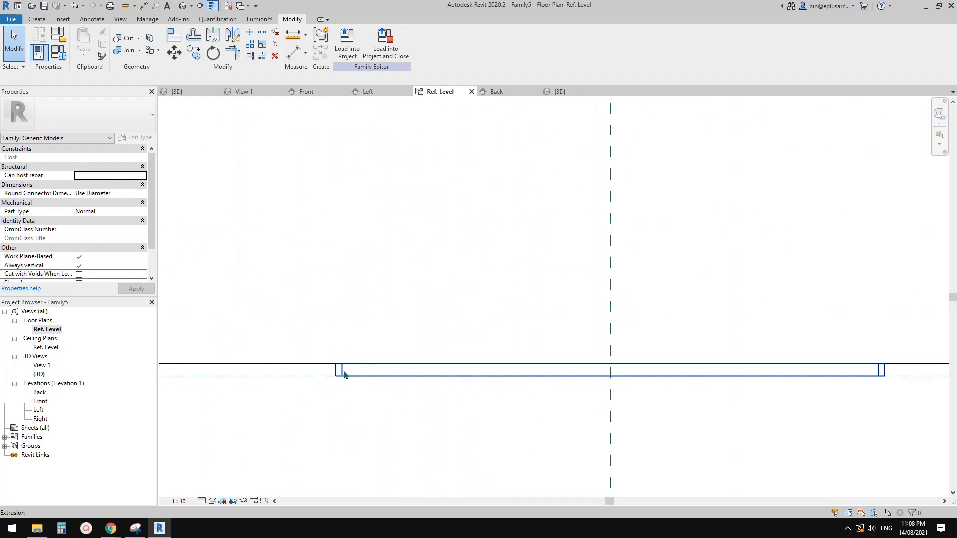
click(337, 372)
scroll(336, 370, down, 7)
middle_drag(348, 396, 357, 346)
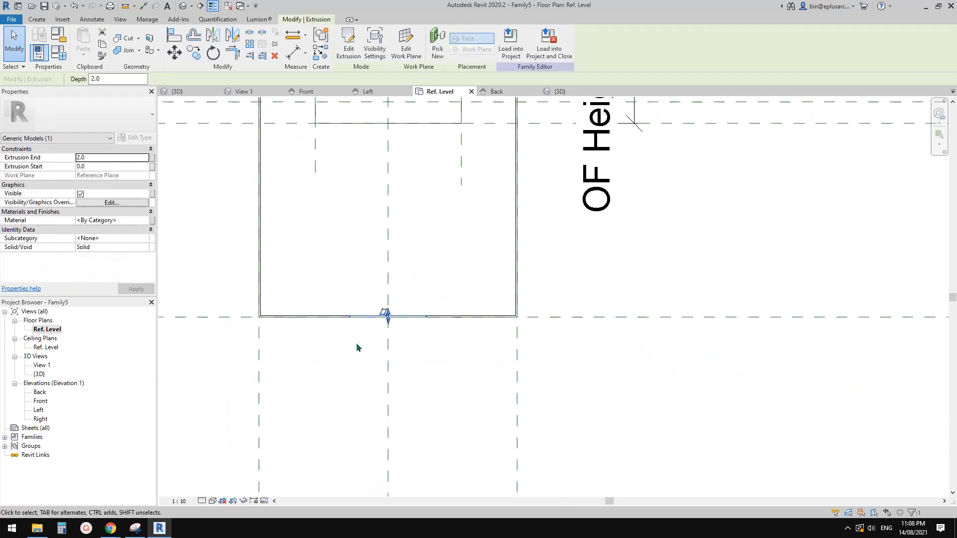
scroll(358, 347, down, 2)
middle_drag(380, 386, 385, 355)
scroll(380, 352, down, 1)
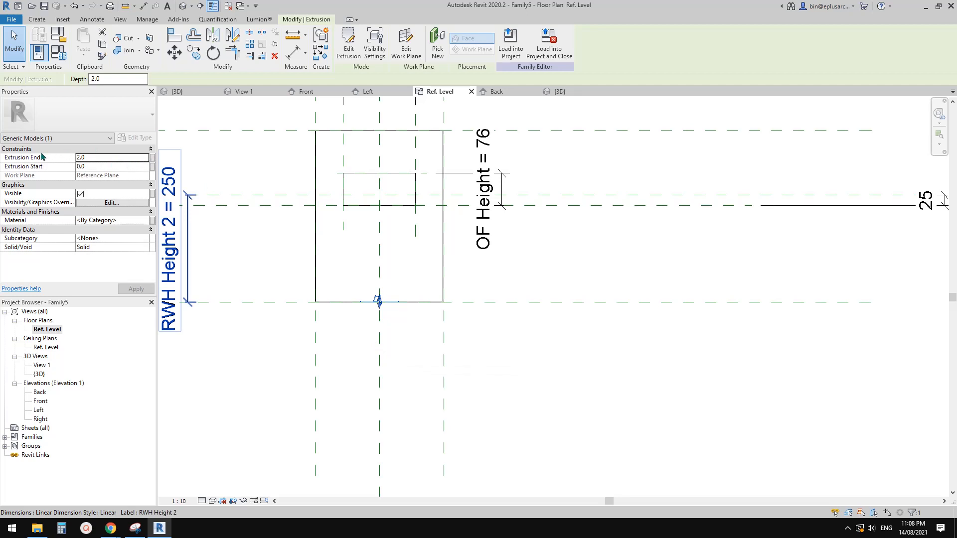
key(Escape)
Step: Draw a horizontal reference plane about 293 mm below the box's lower edge, crossing the vertical centre plane
scroll(439, 407, down, 2)
middle_drag(440, 406, 396, 322)
key(r)
key(p)
click(478, 335)
click(277, 336)
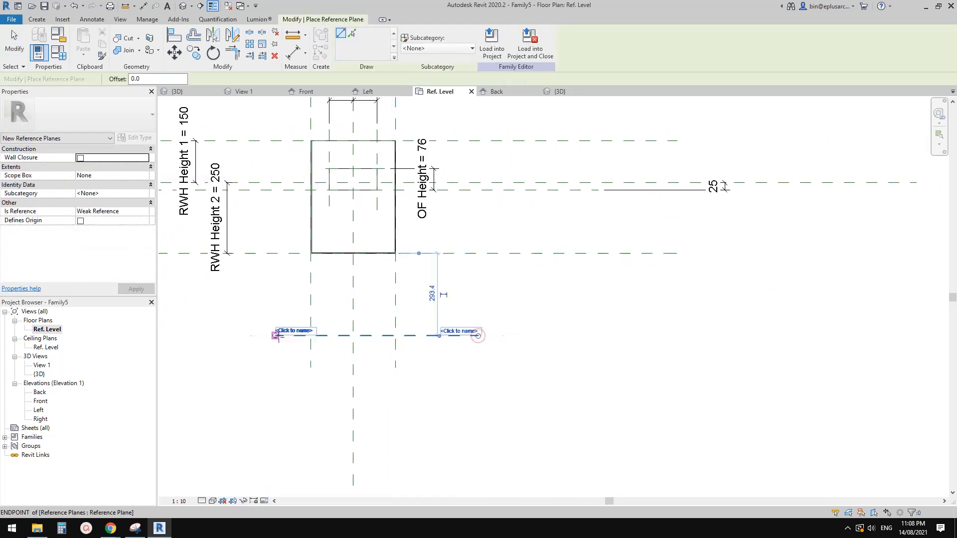
Step: Add an aligned dimension between the box's lower edge reference plane and the new reference plane below it
middle_drag(394, 355, 389, 363)
key(d)
key(i)
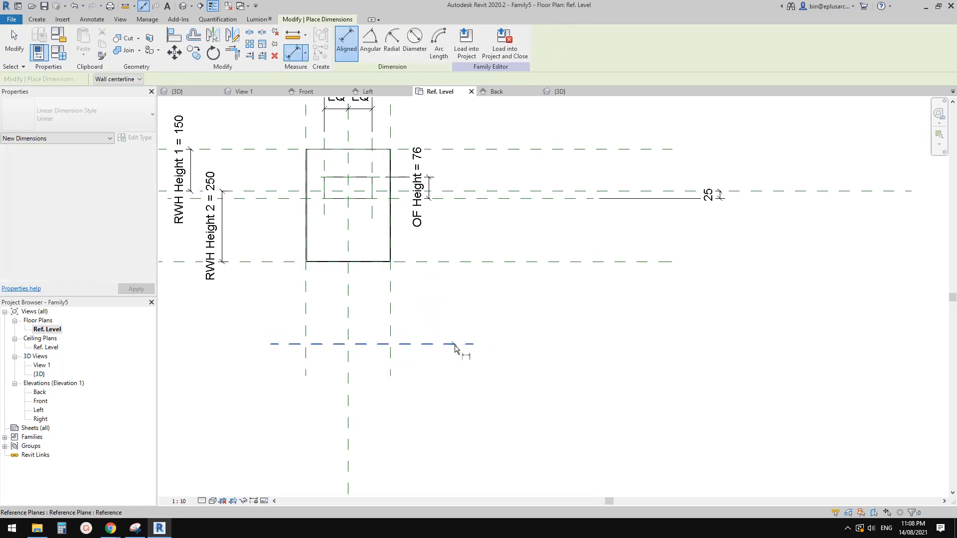
click(460, 344)
click(461, 263)
click(513, 308)
key(Escape)
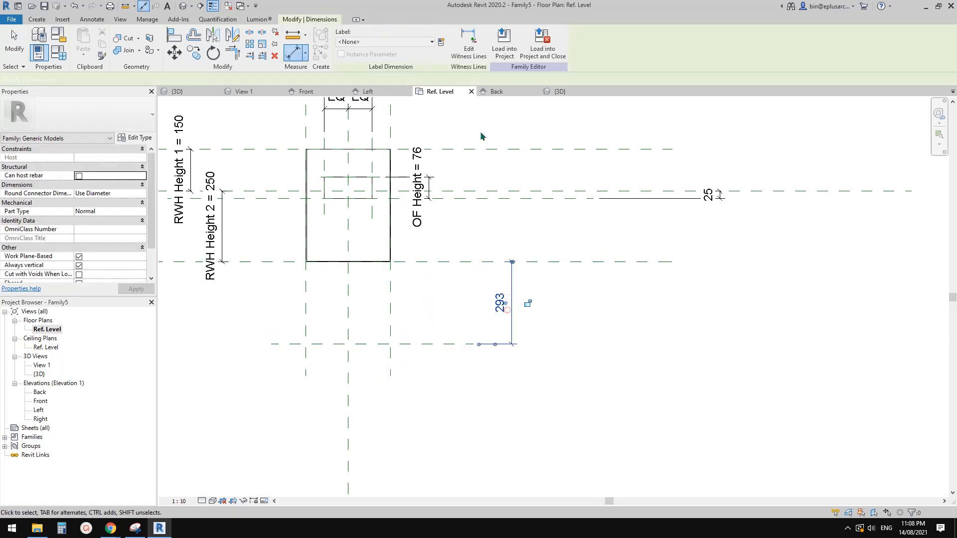
Step: Label the new dimension with a new instance family parameter named DP Length, grouped under Dimensions
click(442, 42)
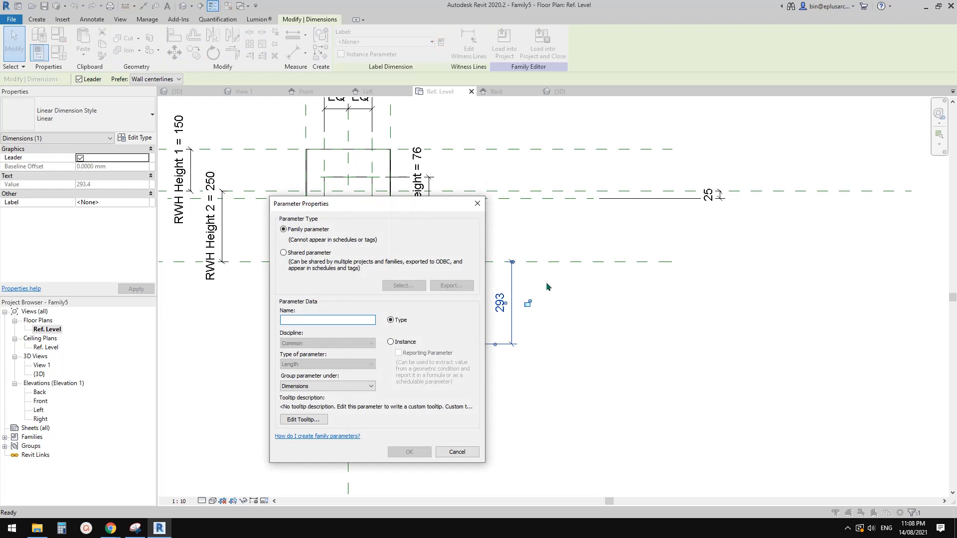
text(DP Length)
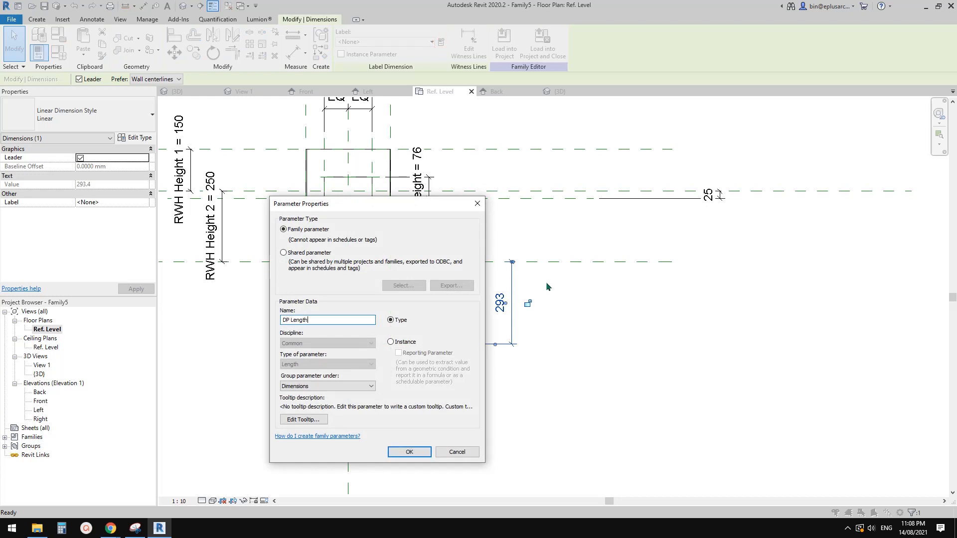
click(391, 343)
drag(417, 206, 364, 203)
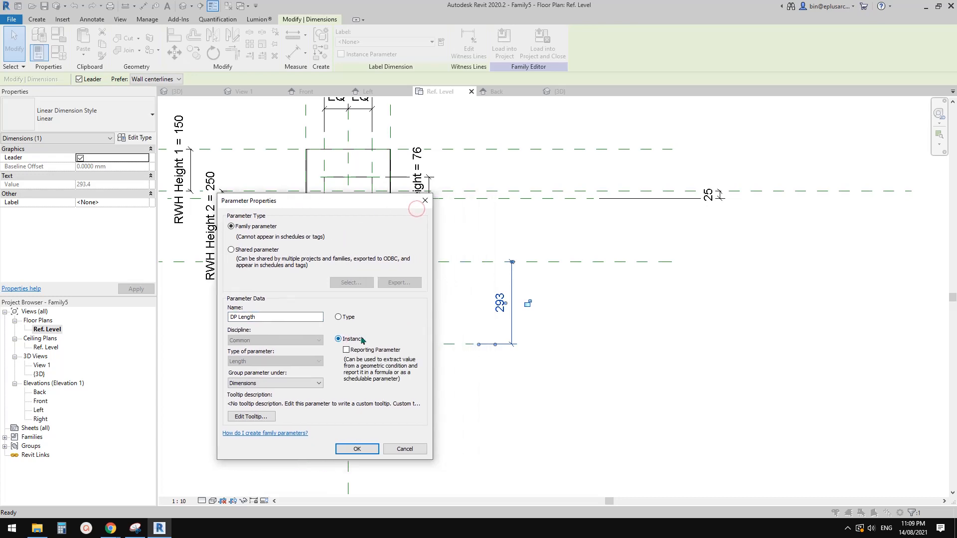
click(357, 449)
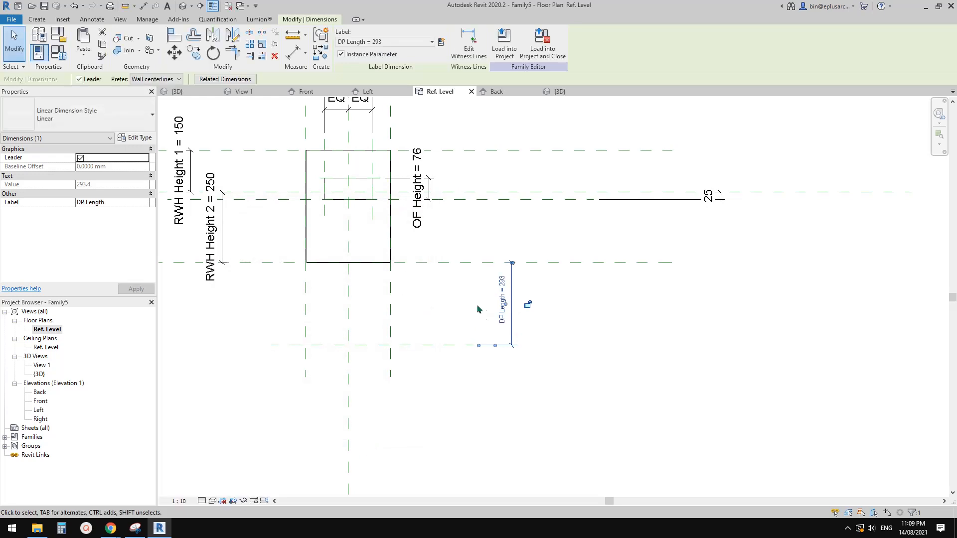
middle_drag(472, 318, 435, 284)
click(436, 284)
Step: Align the upper end of the downpipe ring extrusion with the box's lower edge reference plane and lock it there
scroll(436, 285, down, 1)
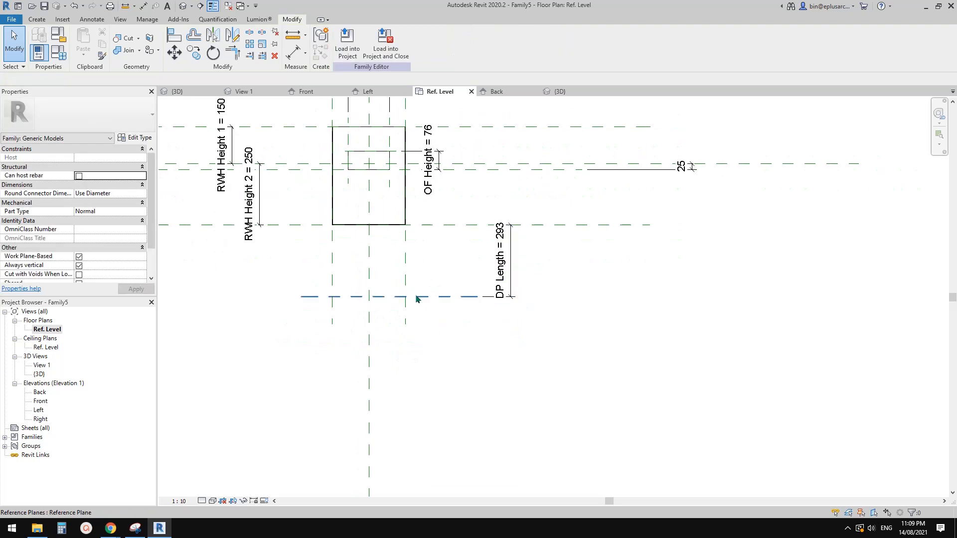
scroll(419, 339, down, 1)
middle_drag(445, 330, 437, 320)
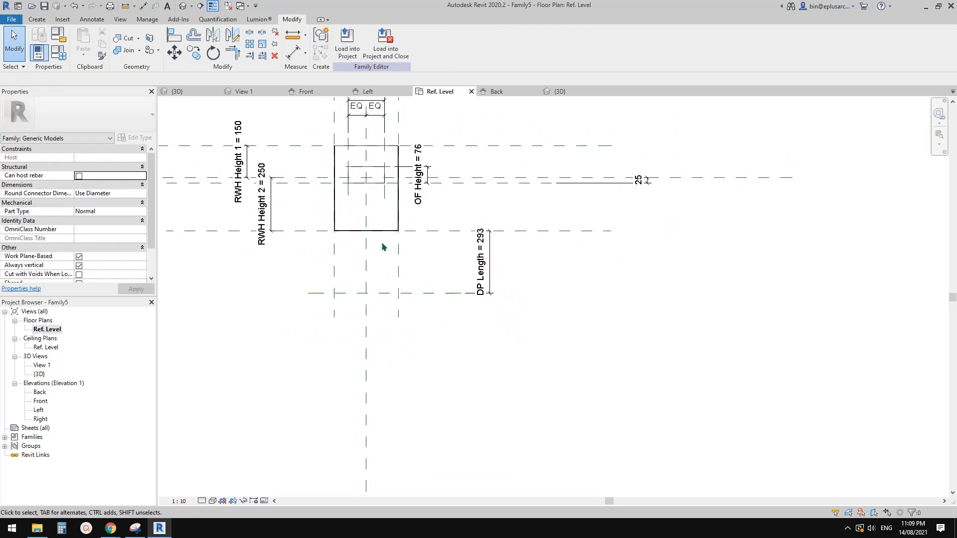
scroll(369, 233, up, 5)
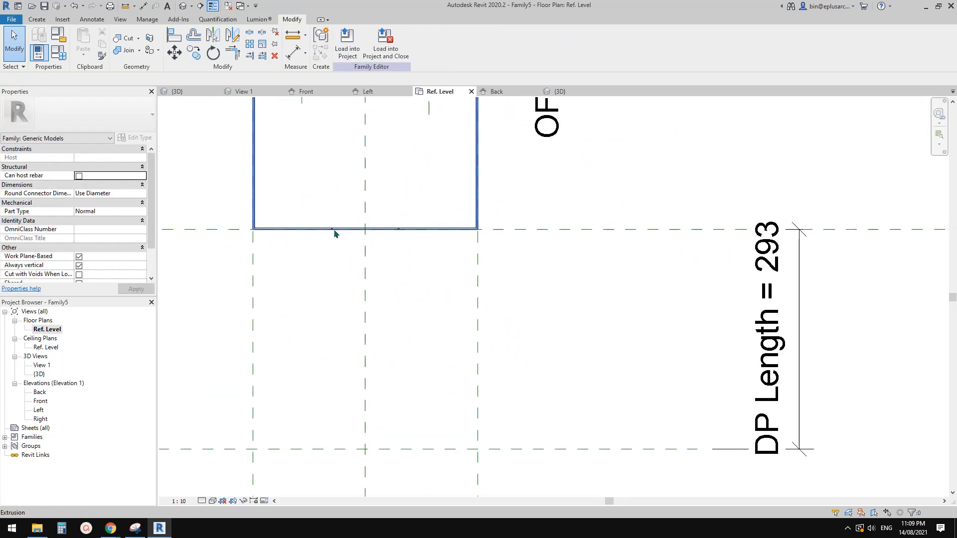
drag(308, 204, 366, 319)
scroll(375, 246, down, 1)
scroll(402, 255, up, 3)
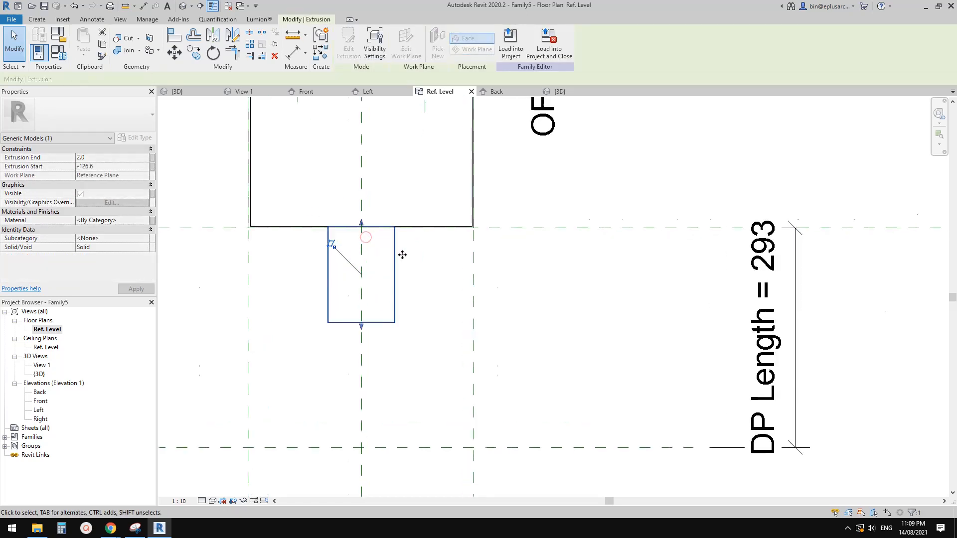
drag(348, 215, 347, 220)
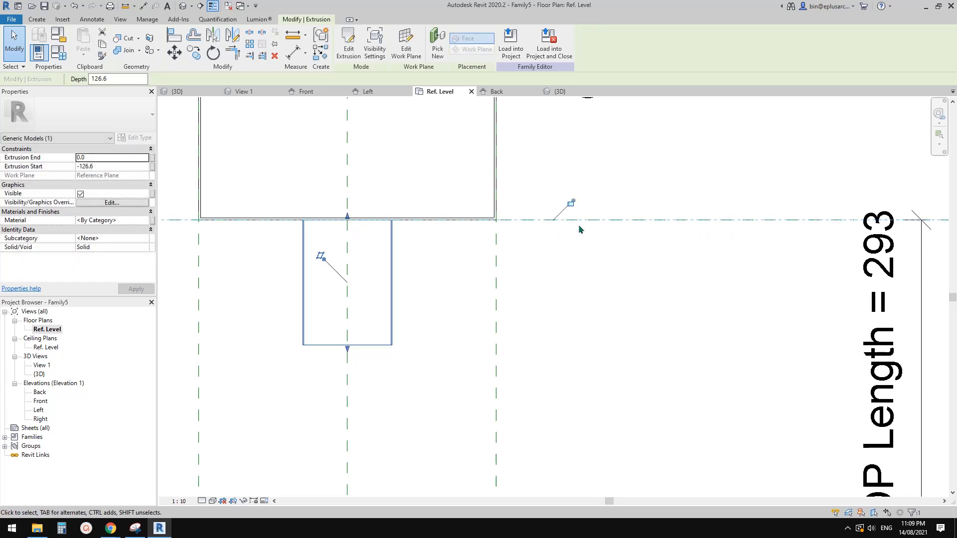
click(571, 203)
scroll(416, 339, down, 2)
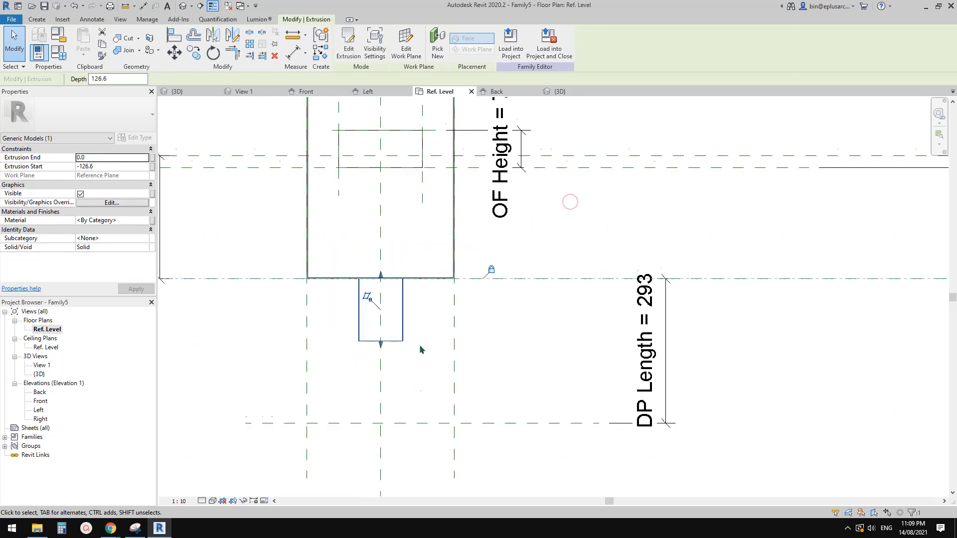
Step: Stretch the lower end of the downpipe extrusion to the DP Length reference plane and lock it there
middle_drag(420, 349, 414, 301)
drag(375, 296, 414, 376)
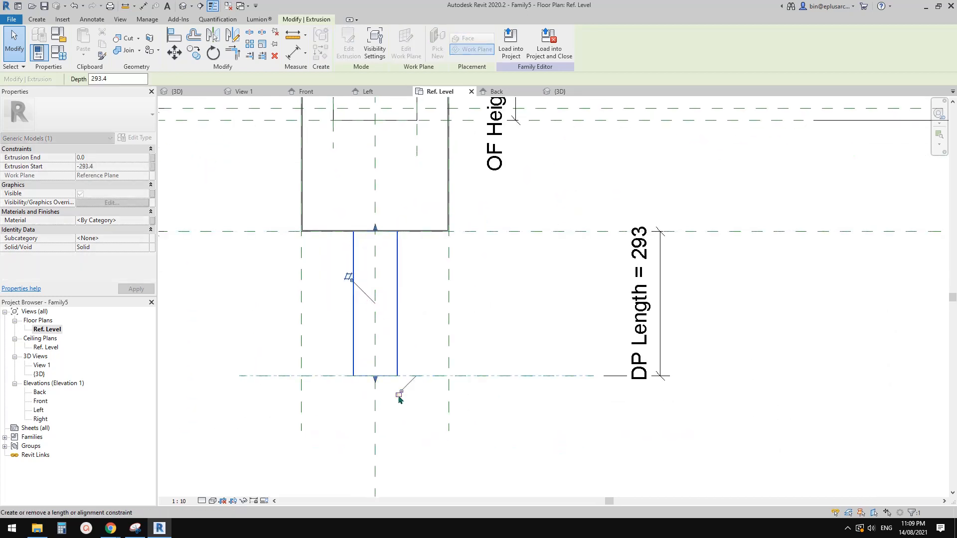
click(398, 395)
scroll(469, 365, down, 1)
middle_drag(484, 370, 466, 360)
key(Escape)
Step: Set the distance from the box's lower edge to the downpipe's lower reference plane to 2400 mm
click(511, 365)
click(605, 277)
click(680, 296)
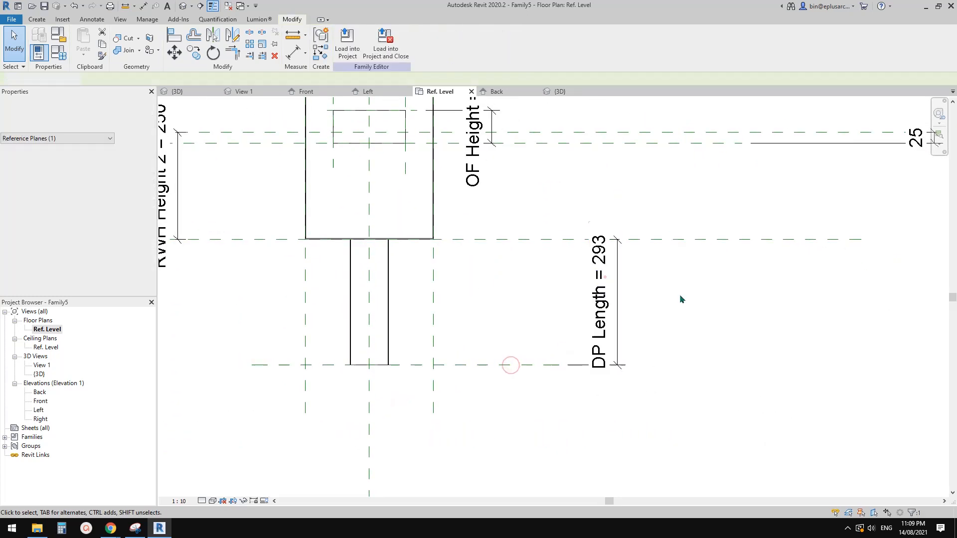
click(530, 365)
click(493, 301)
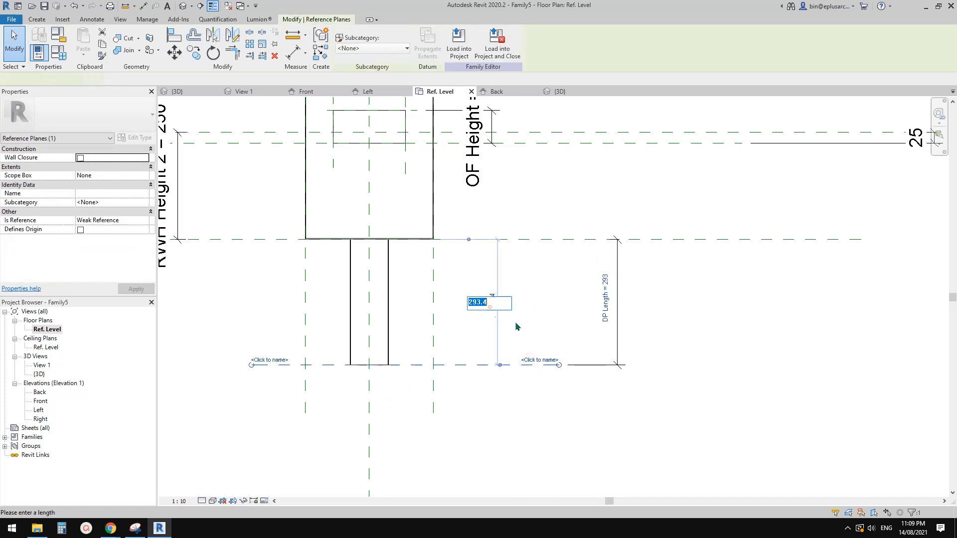
text(2)
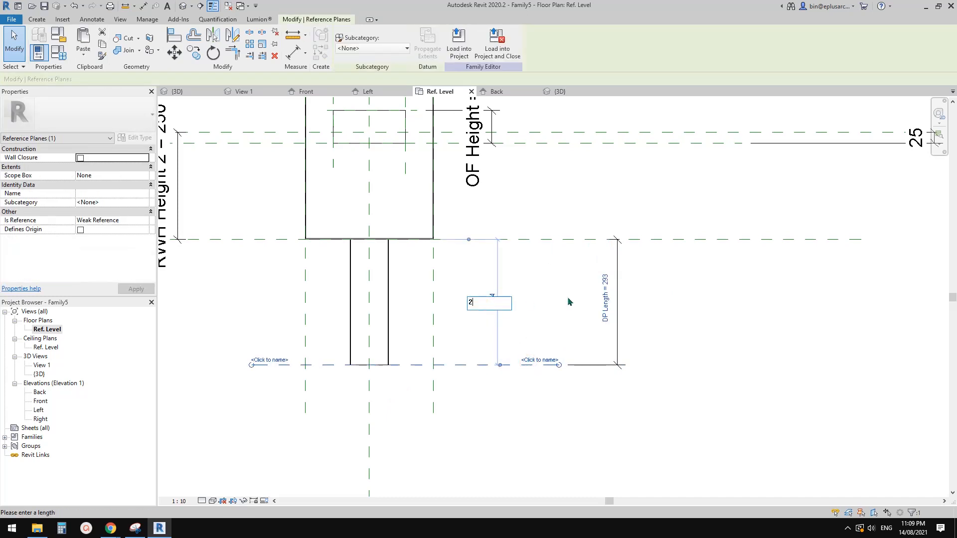
text(400)
key(Return)
scroll(481, 299, down, 5)
key(Escape)
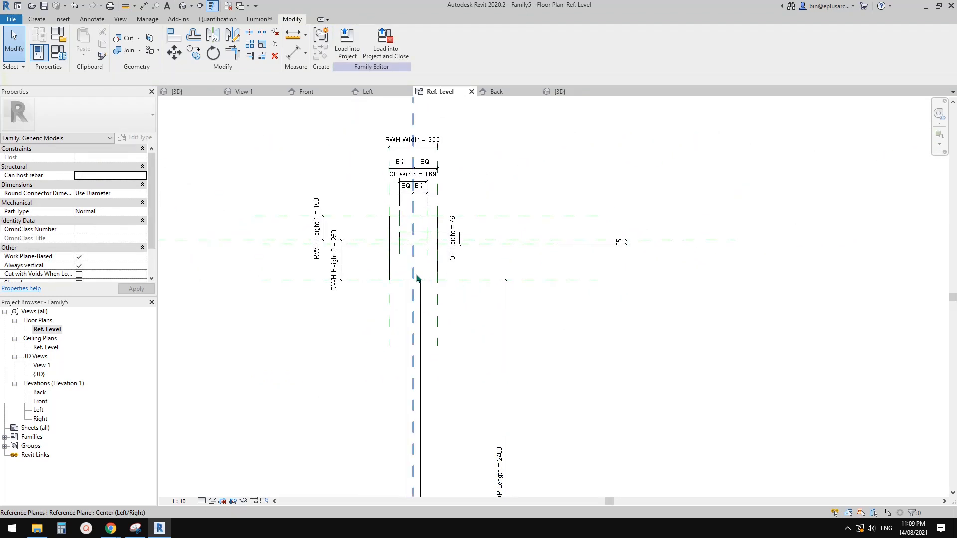
Step: In the Front elevation, start a void extrusion and draw a 44 mm radius circle at the downpipe centre, matching its inner edge
scroll(417, 279, up, 5)
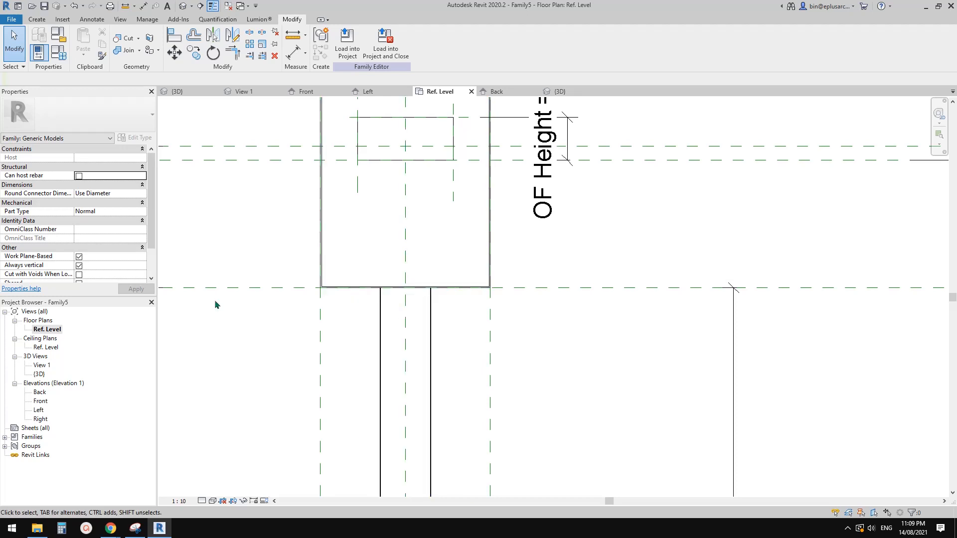
double_click(41, 403)
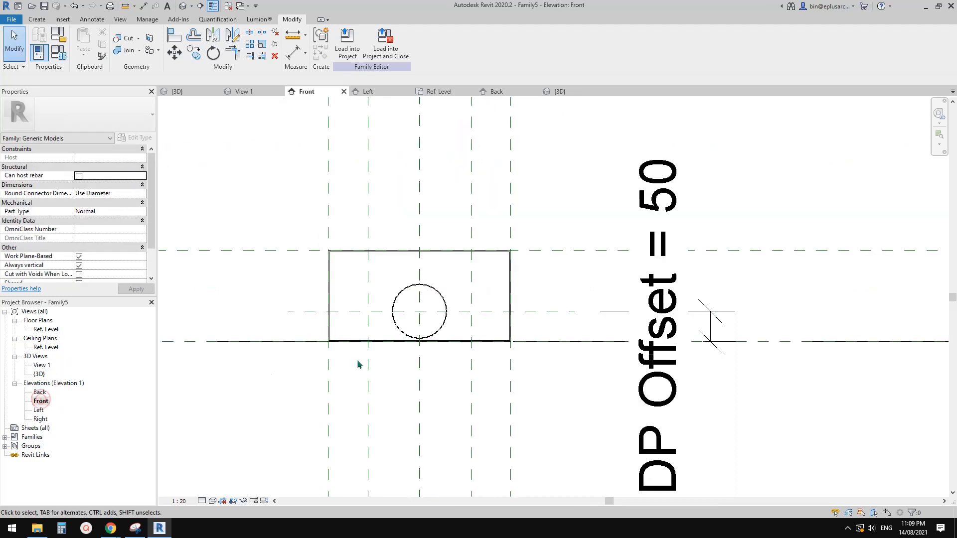
scroll(433, 314, up, 4)
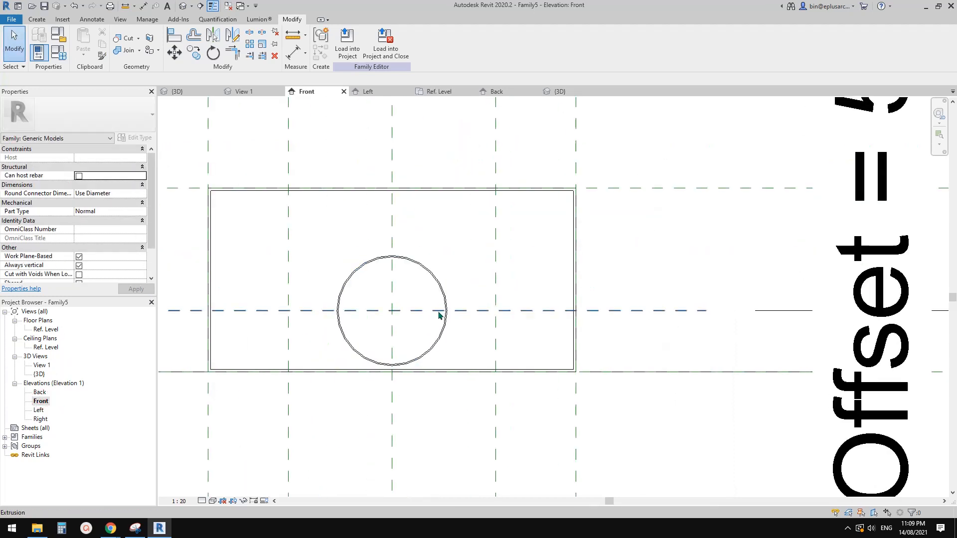
click(36, 19)
click(195, 51)
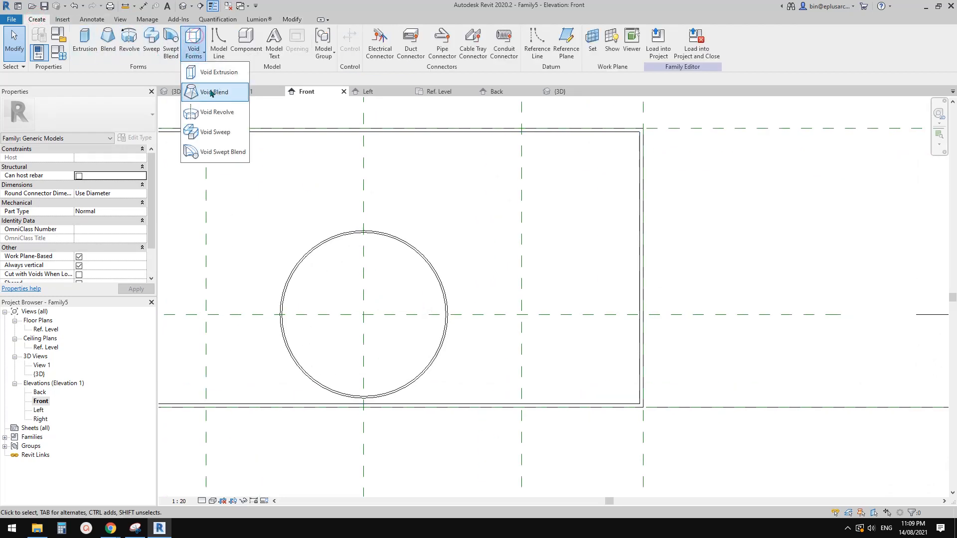
click(211, 72)
click(407, 33)
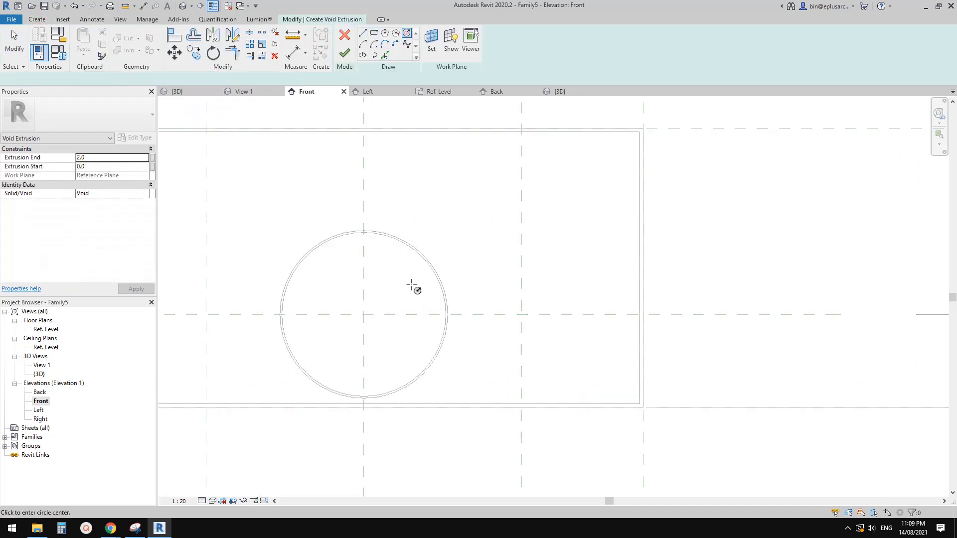
click(364, 315)
click(423, 258)
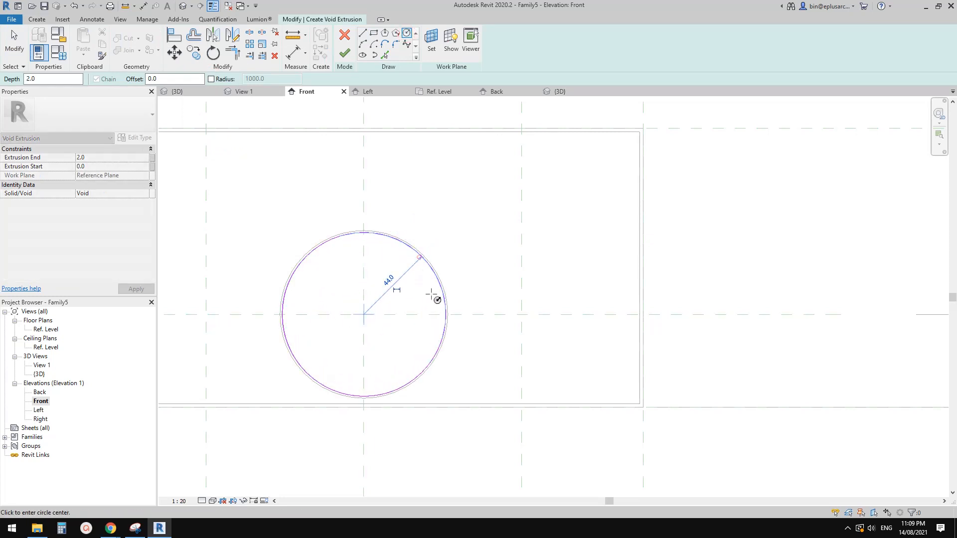
Step: Label the void circle's radius dimension with the r2 parameter, finish the void extrusion, and clear the selection
key(Escape)
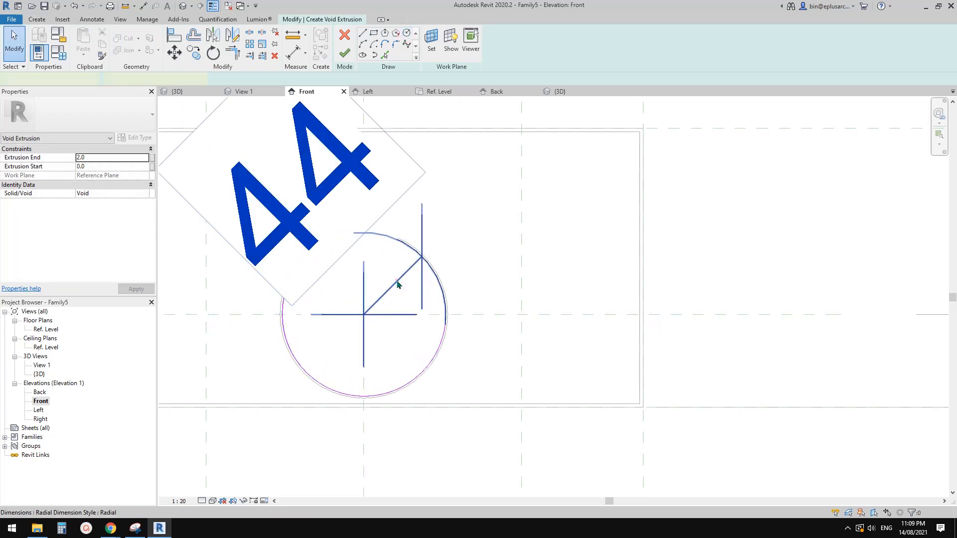
click(397, 280)
click(419, 39)
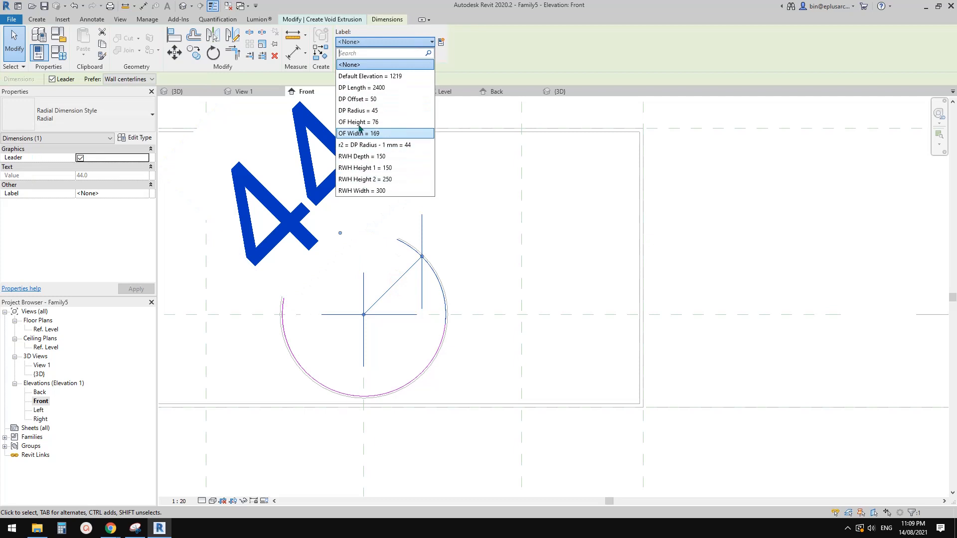
click(380, 148)
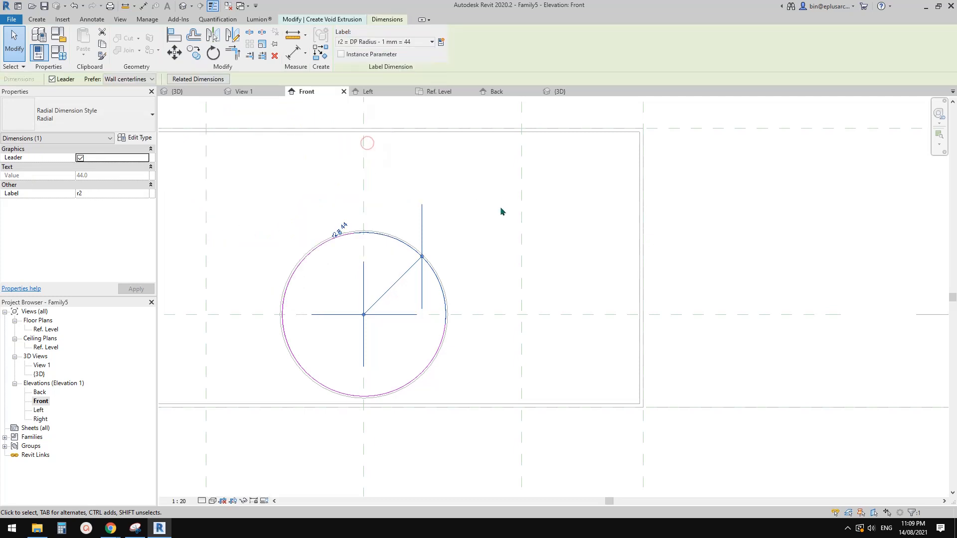
scroll(501, 207, down, 2)
click(493, 222)
click(344, 53)
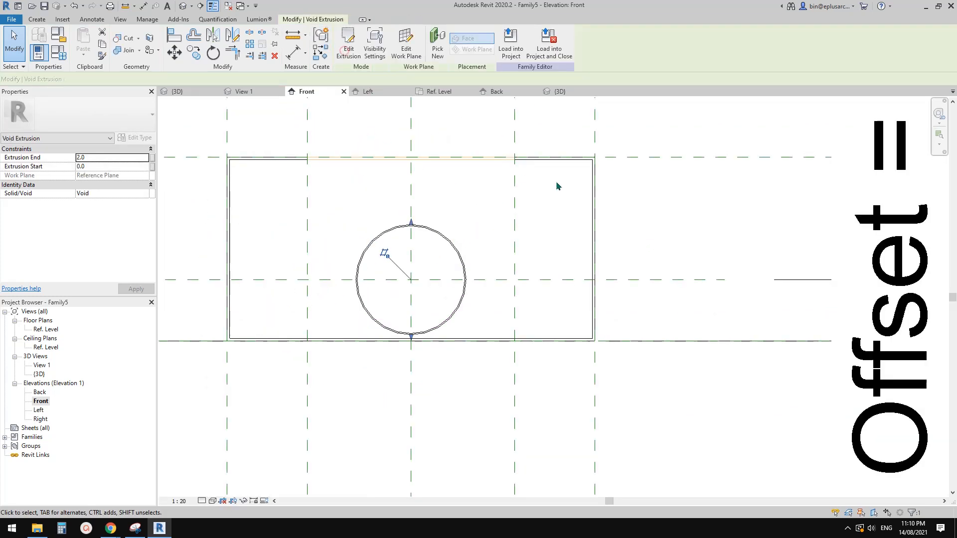
scroll(556, 186, down, 3)
click(563, 235)
scroll(578, 256, down, 1)
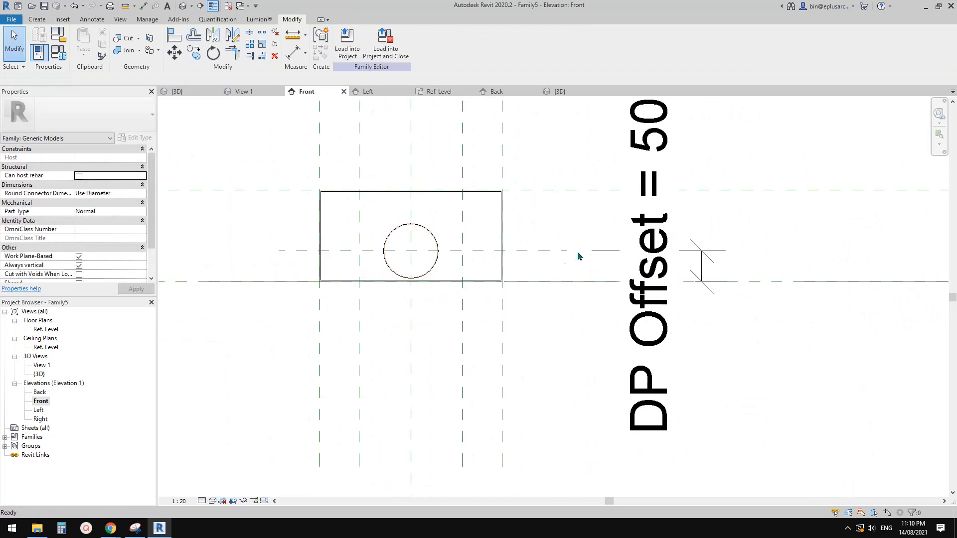
Step: Try moving the horizontal reference plane through the downpipe centre, and undo the move
middle_drag(580, 261, 587, 273)
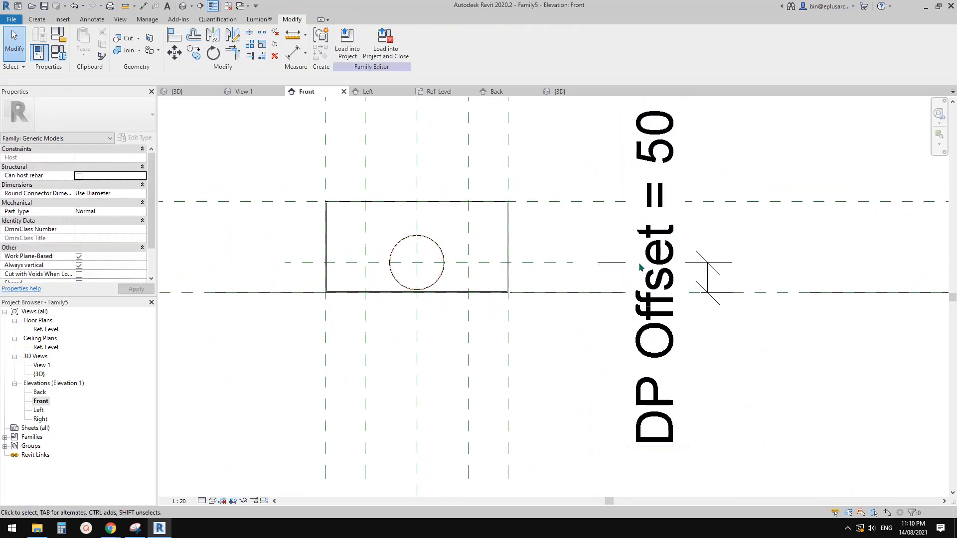
click(552, 263)
scroll(411, 259, up, 2)
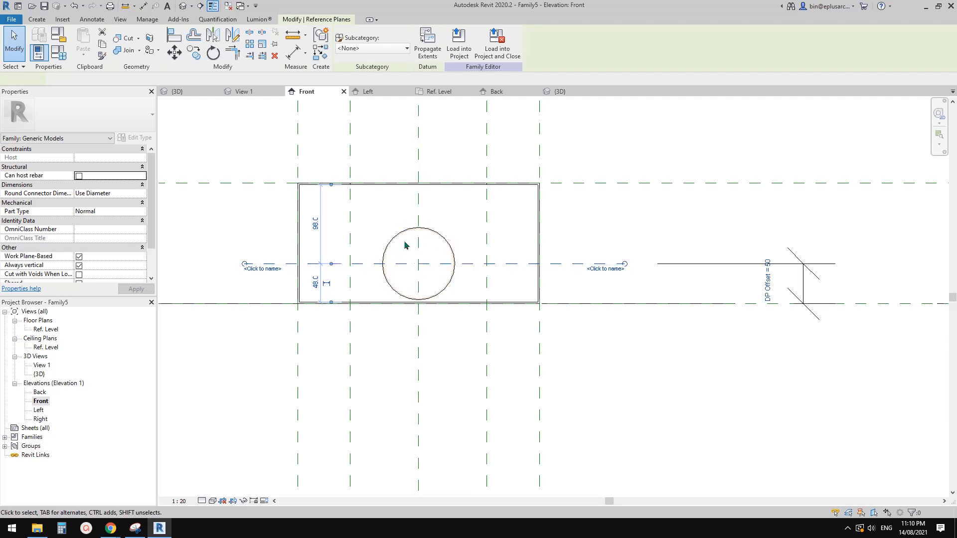
middle_drag(584, 239, 571, 256)
drag(600, 266, 600, 267)
key(ctrl+z)
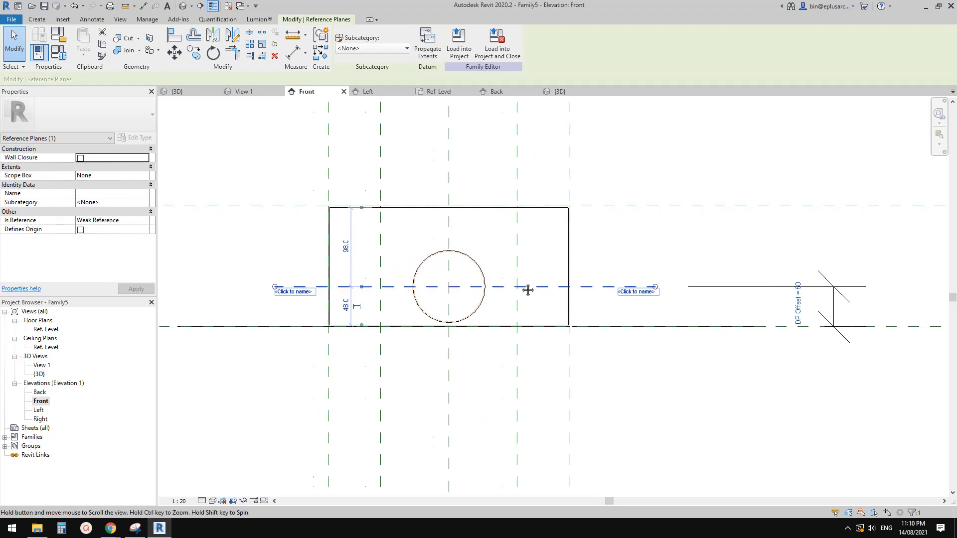
key(Escape)
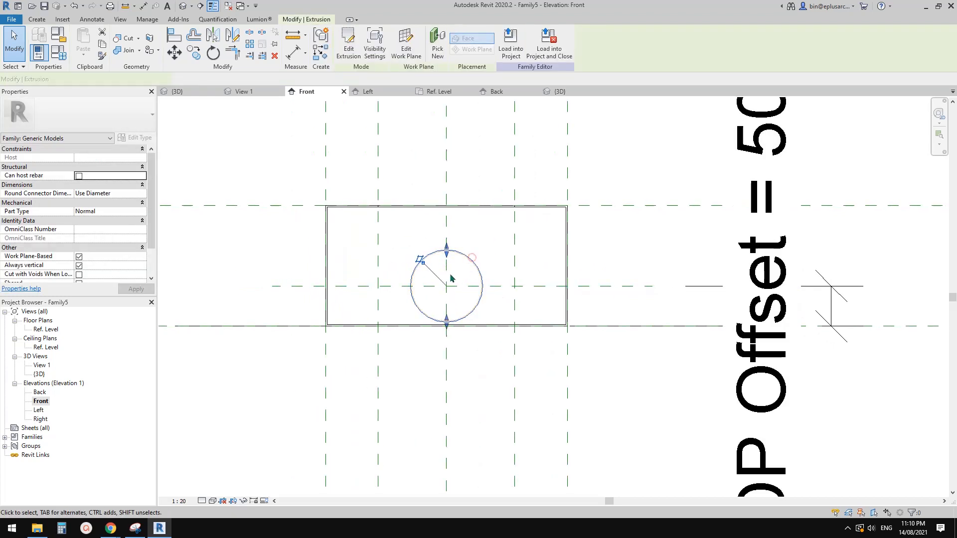
Step: Examine the downpipe ring extrusion and the horizontal reference plane through its centre by selecting each in turn
scroll(473, 269, up, 1)
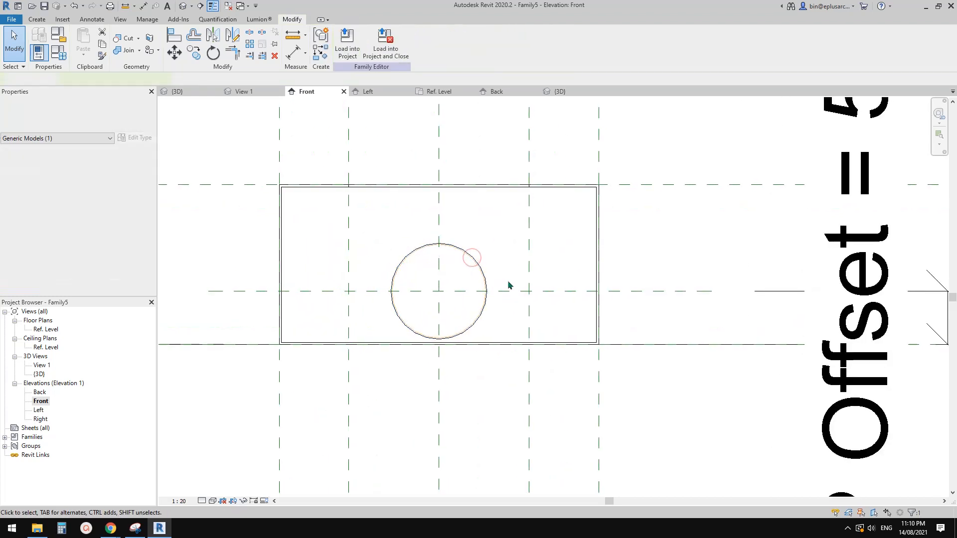
click(645, 291)
key(Escape)
click(460, 251)
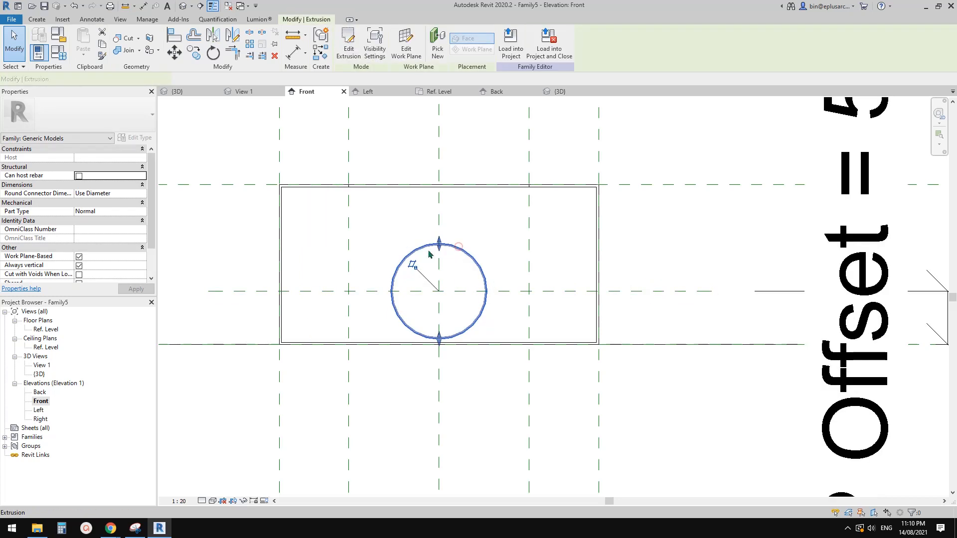
click(665, 289)
click(463, 262)
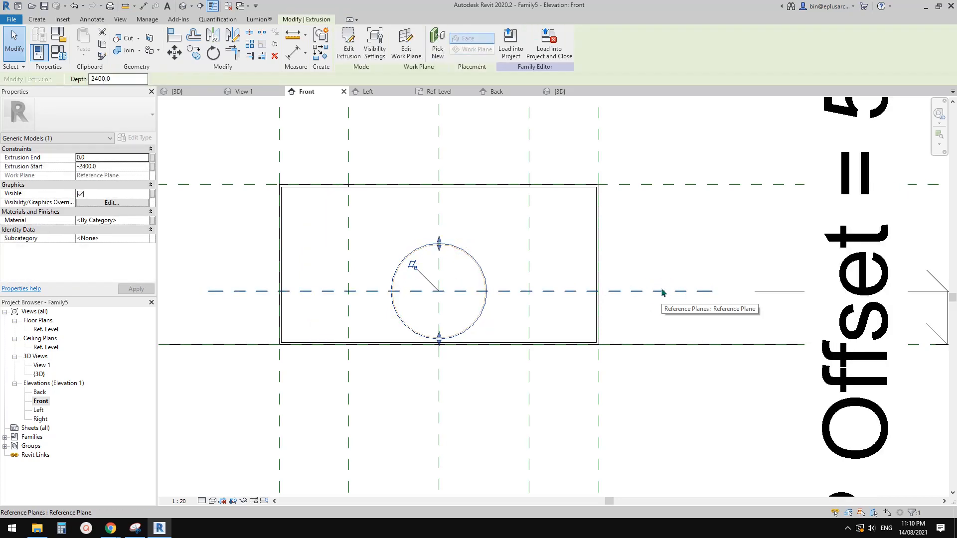
Step: Examine the DP Offset dimension, the downpipe circle and the horizontal reference plane through its centre in the Front elevation
key(Escape)
scroll(562, 289, down, 4)
scroll(567, 294, up, 2)
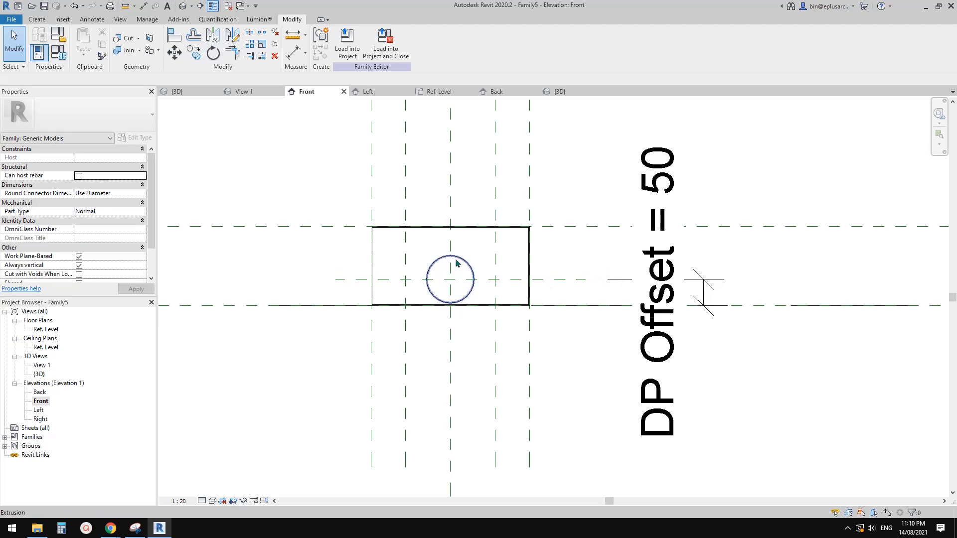
click(668, 280)
key(Escape)
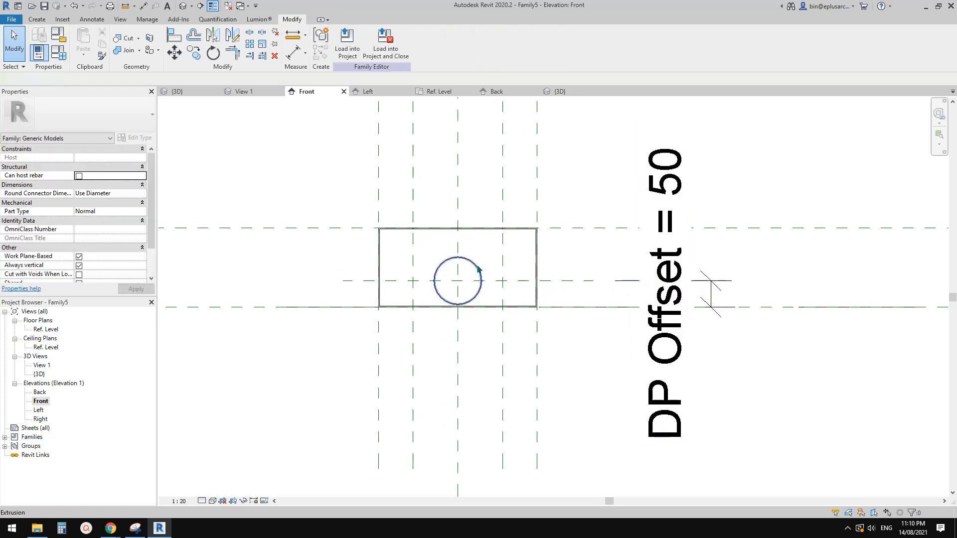
click(477, 269)
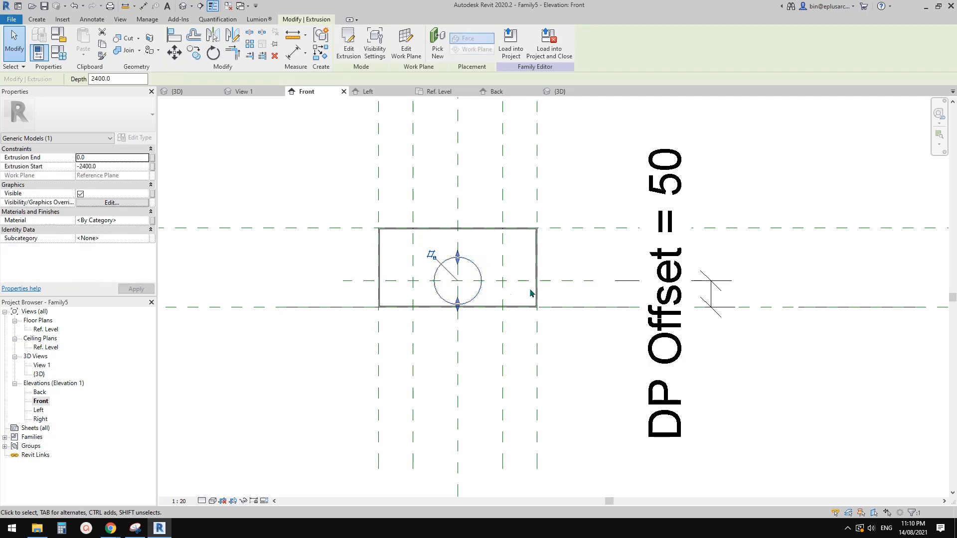
key(Escape)
scroll(560, 283, up, 1)
click(595, 285)
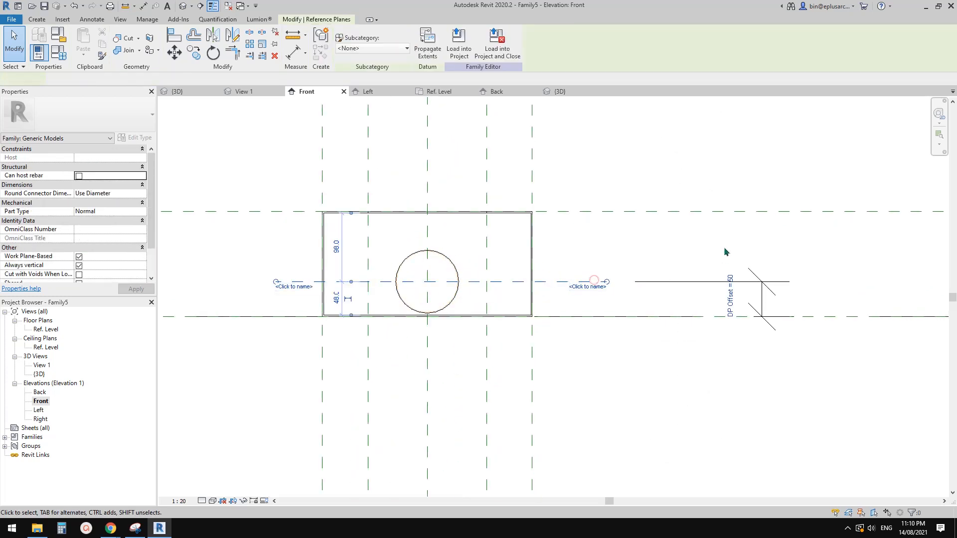
key(Escape)
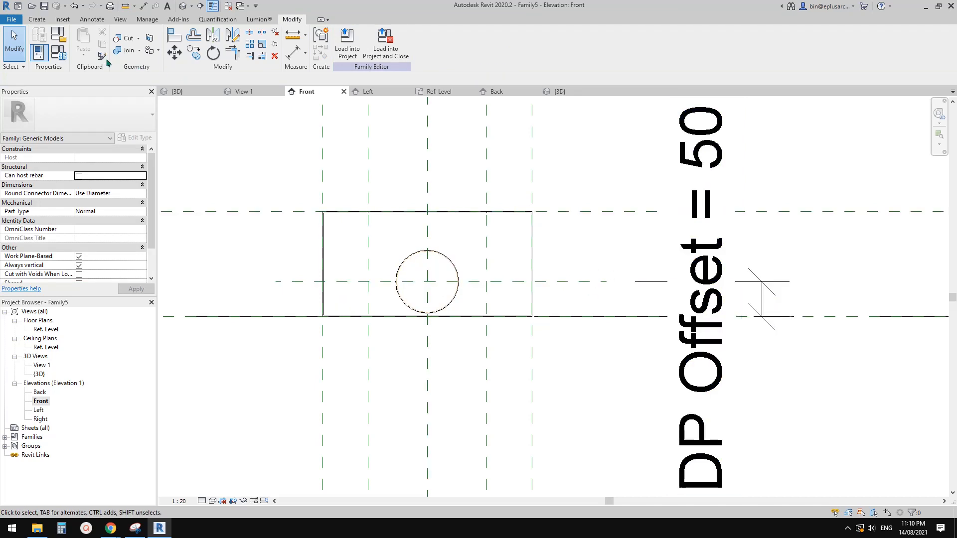
Step: Give the DP Offset family parameter the formula DP Radius + 5 mm
click(58, 52)
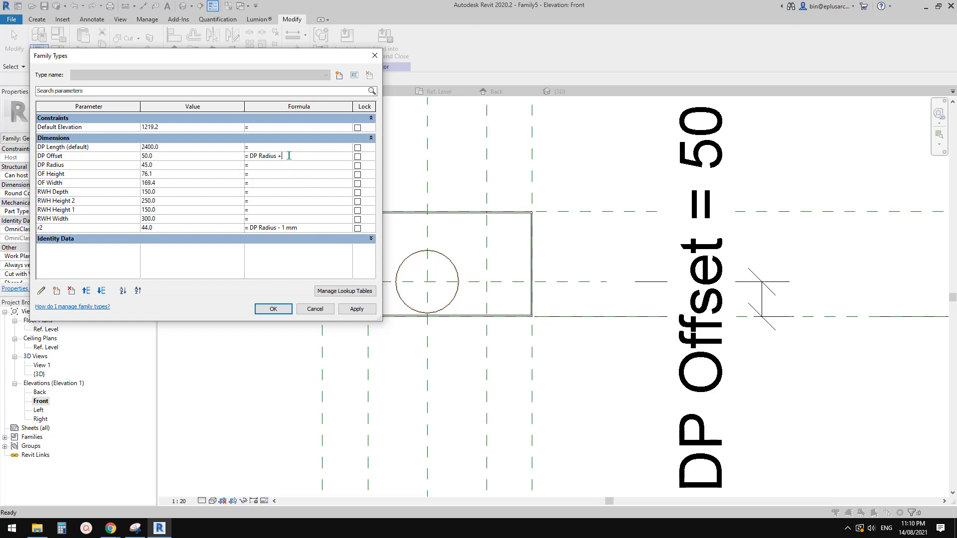
click(275, 309)
middle_drag(436, 270, 506, 284)
scroll(483, 280, up, 1)
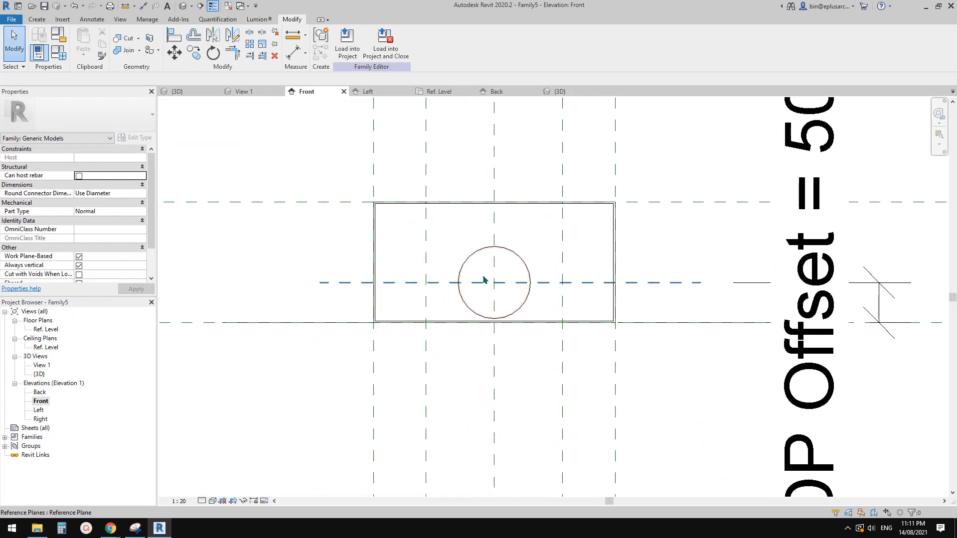
Step: Flex the downpipe by applying a DP Radius of 50 mm, and restore the parameter to 45 mm
click(58, 52)
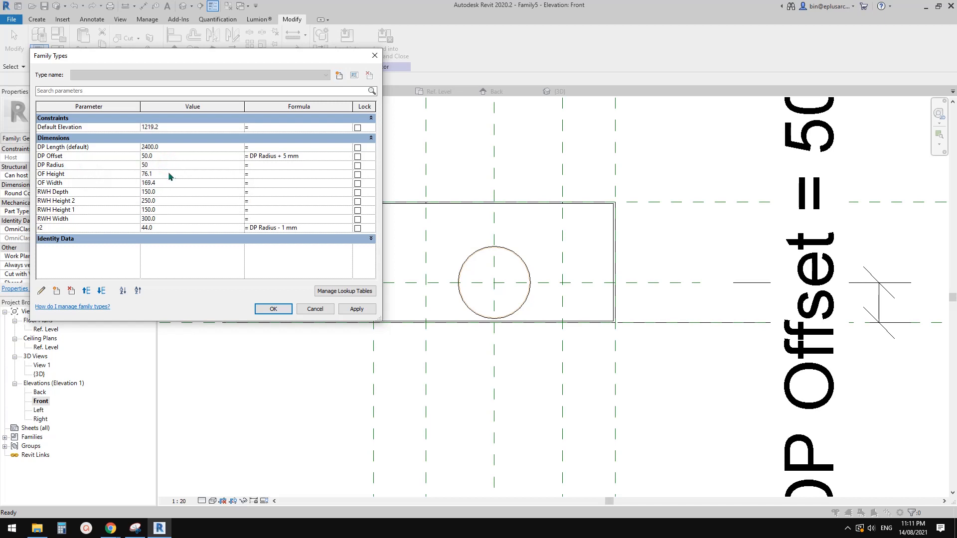
click(357, 309)
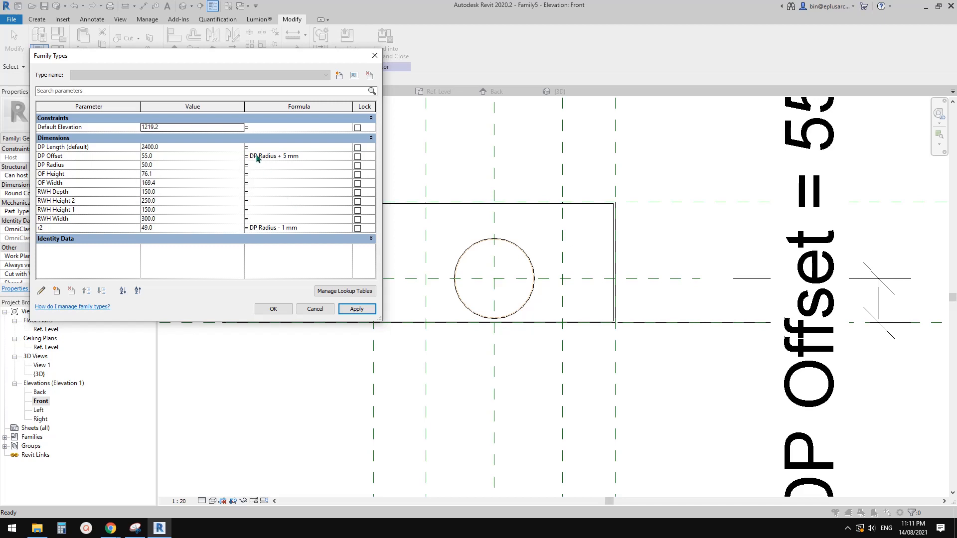
click(169, 165)
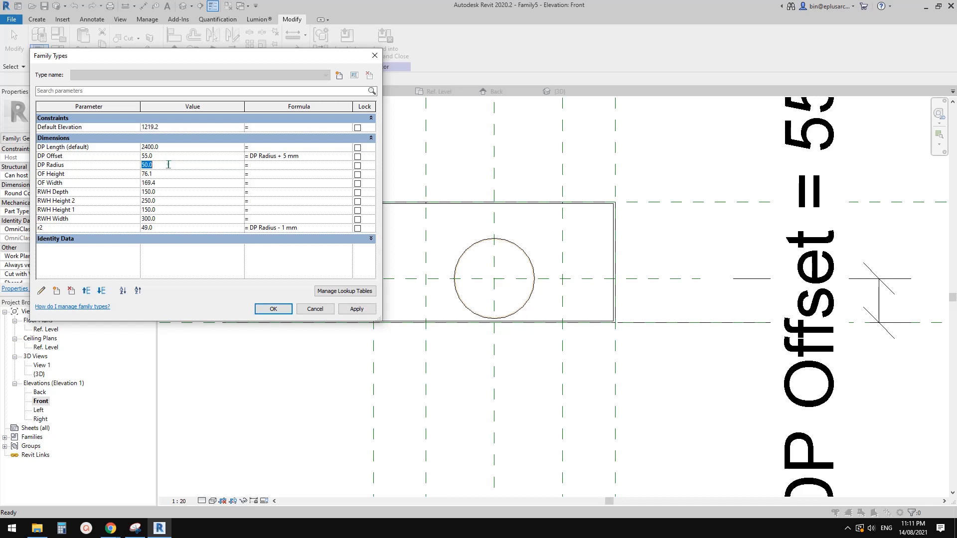
text(45)
click(358, 310)
click(273, 309)
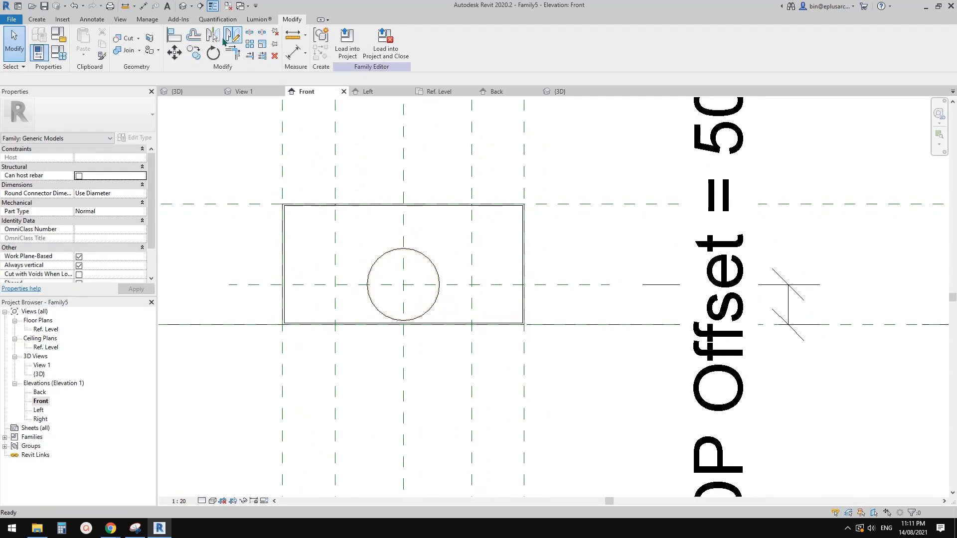
Step: In the 3D view, temporarily hide the downpipe solids to expose the circular void at the rainwater head's end face
click(182, 6)
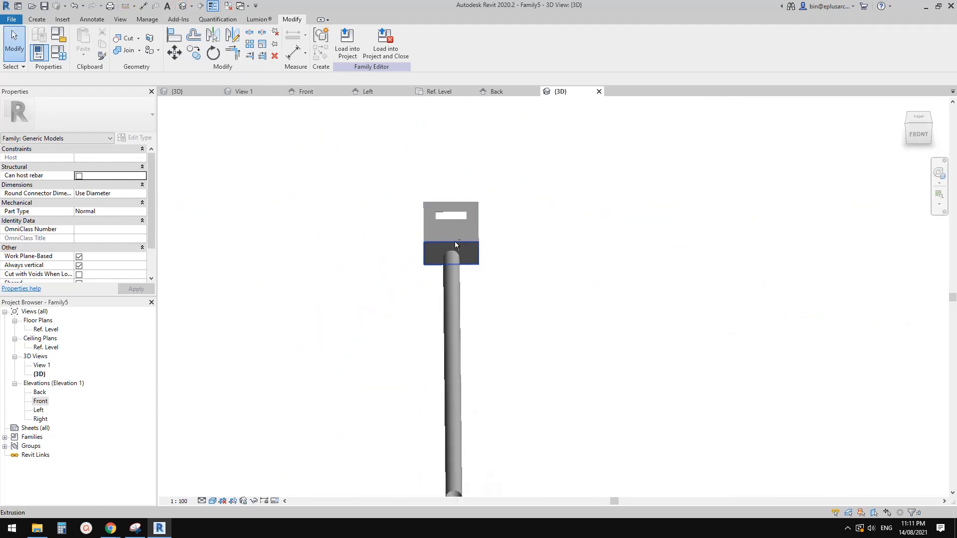
scroll(486, 255, up, 6)
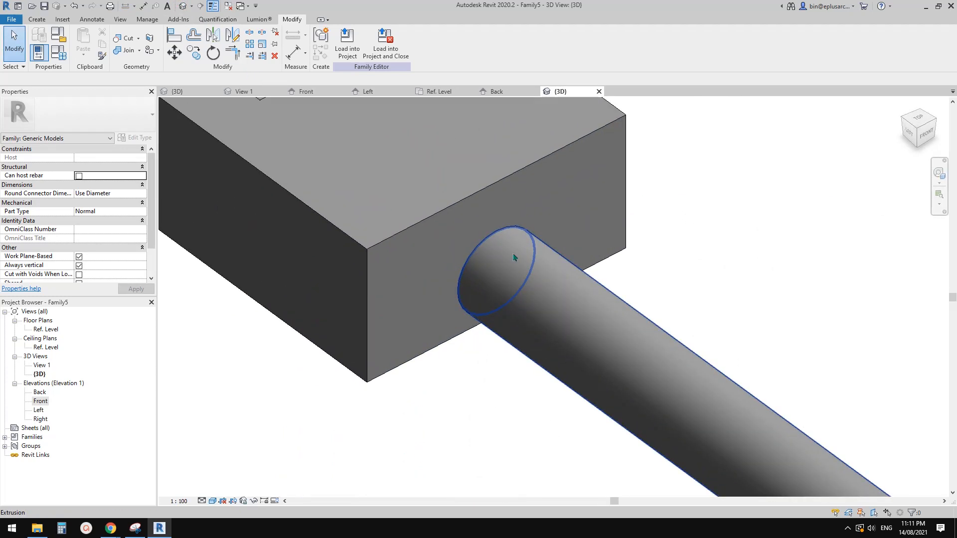
scroll(515, 255, down, 4)
shift+middle_drag(494, 245, 309, 279)
scroll(573, 279, up, 4)
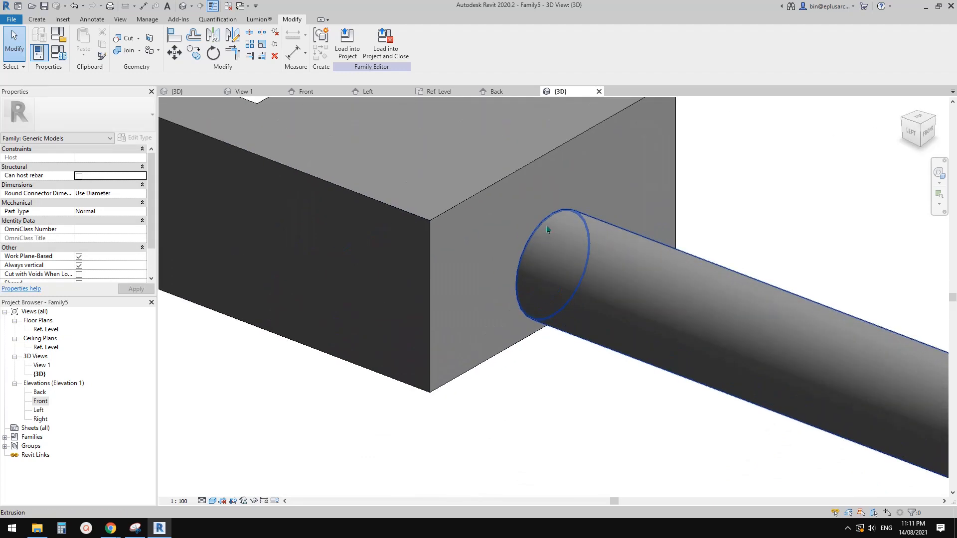
click(642, 286)
key(h)
key(h)
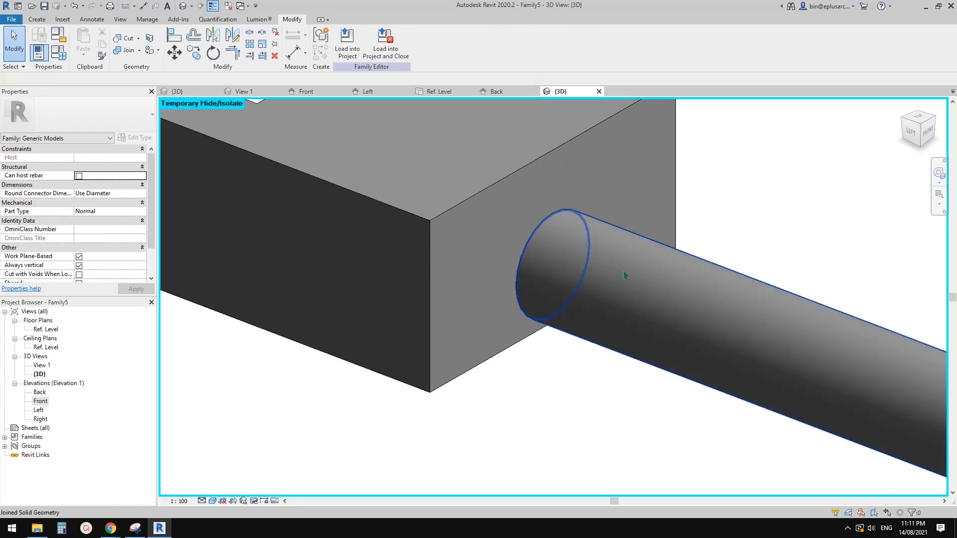
click(624, 275)
key(h)
key(h)
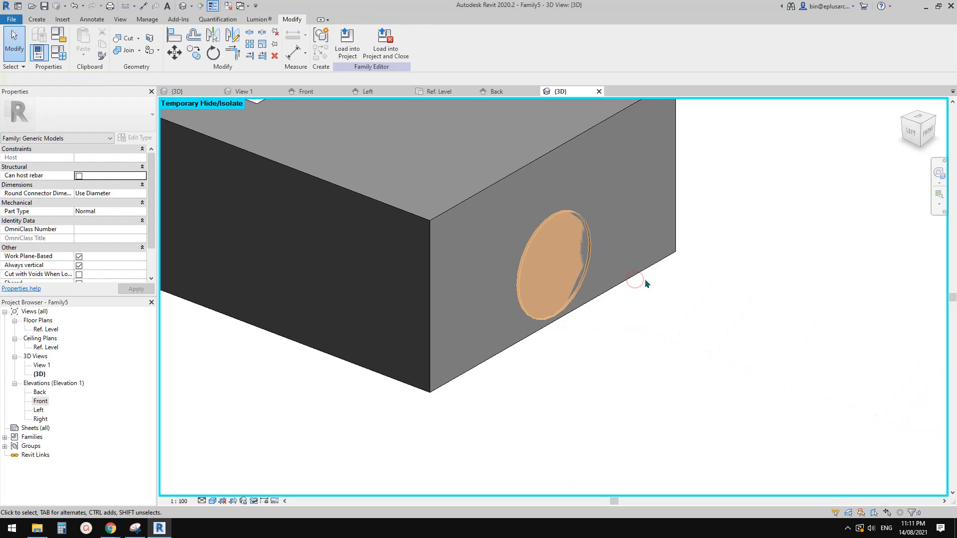
Step: Set the circular void's Extrusion End to -2 so it cuts into the rainwater head's end plate
click(595, 249)
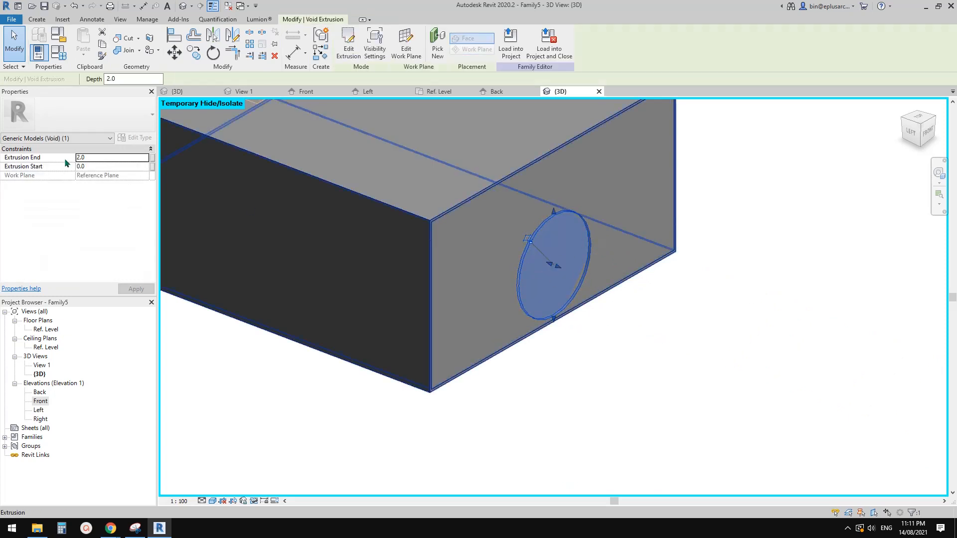
click(97, 157)
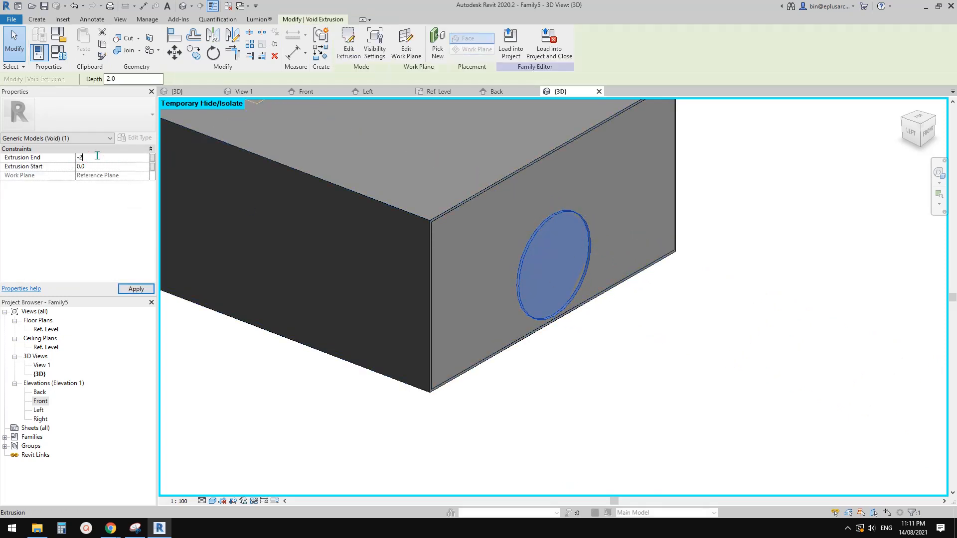
key(Return)
click(631, 305)
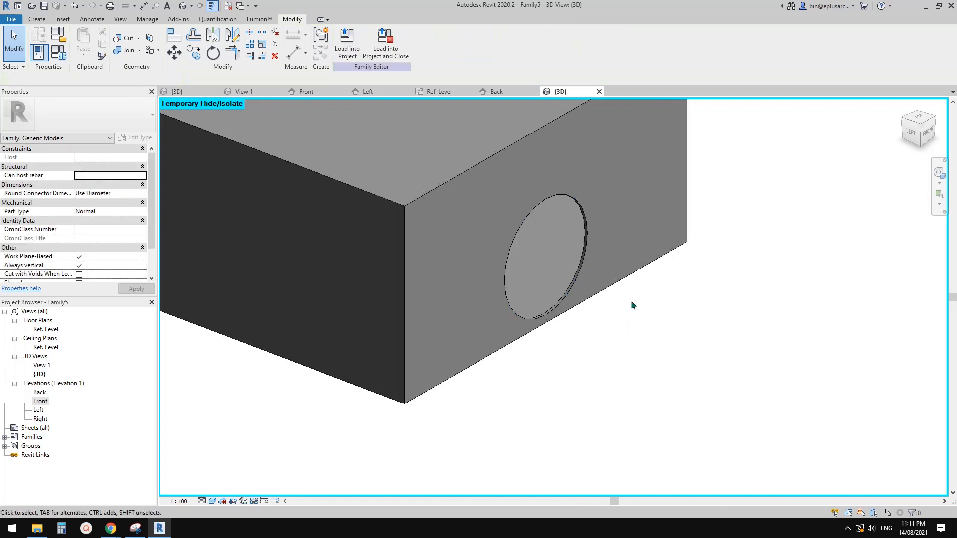
Step: Check the cut end plate by selecting it, and reset the temporary hide to bring the downpipe back
shift+middle_drag(631, 305, 596, 202)
click(620, 233)
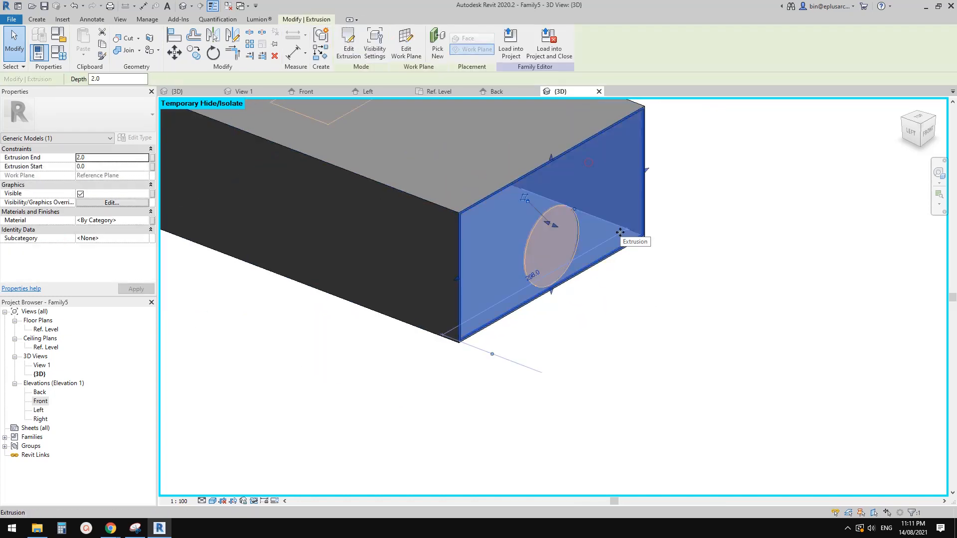
key(Escape)
scroll(551, 219, down, 3)
key(h)
key(r)
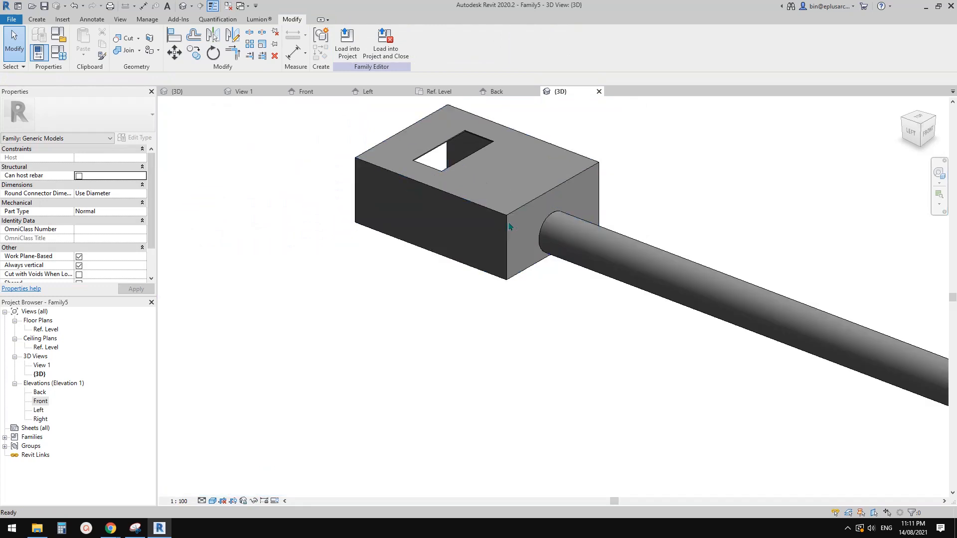
Step: Set the RWH Height 2 family parameter to 200 mm
scroll(509, 227, down, 3)
shift+middle_drag(528, 249, 529, 283)
click(57, 54)
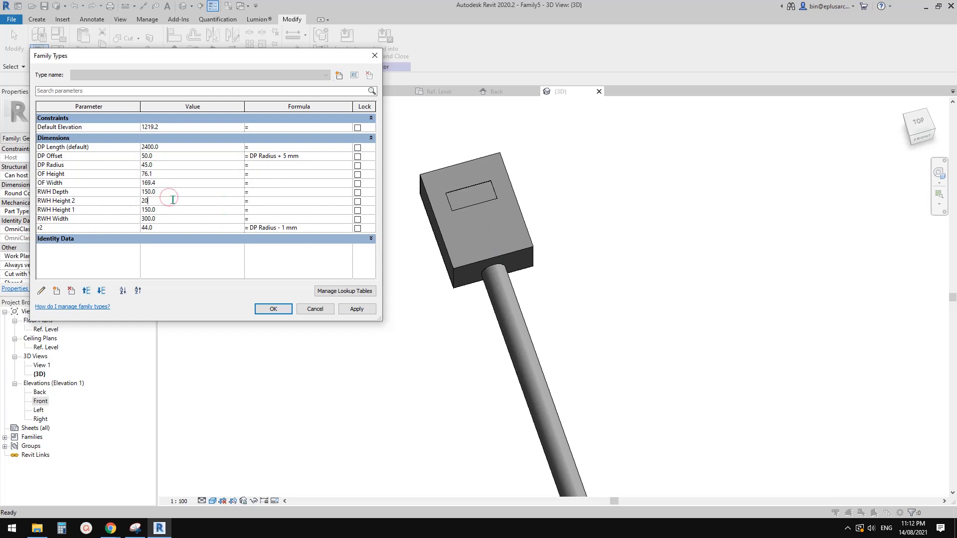
click(357, 309)
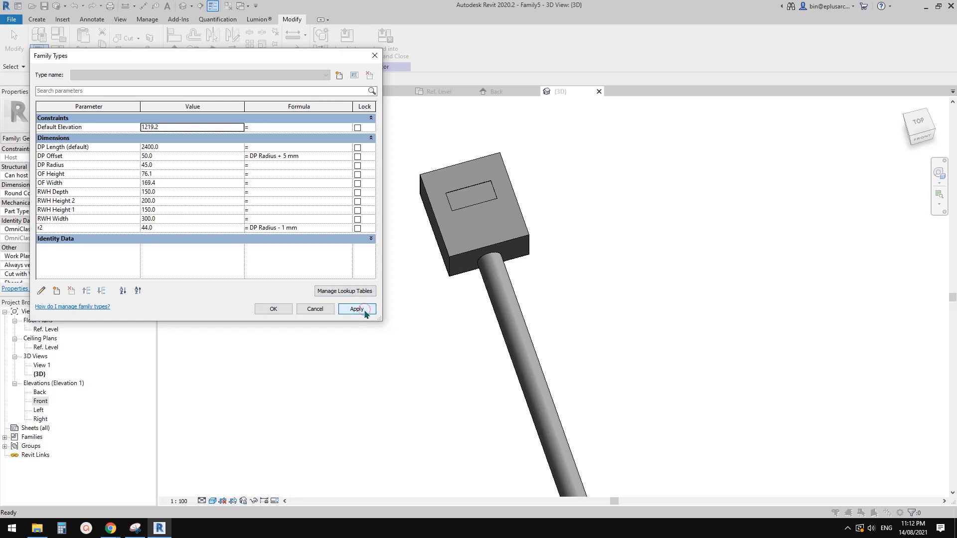
click(273, 309)
shift+middle_drag(384, 297, 366, 267)
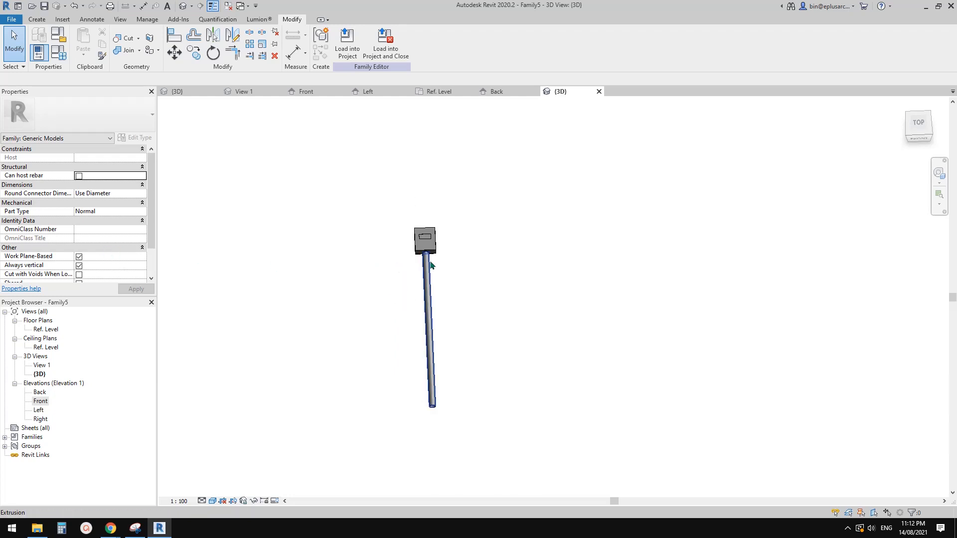
middle_drag(426, 262, 495, 255)
scroll(491, 251, up, 1)
scroll(491, 252, down, 1)
scroll(491, 252, up, 1)
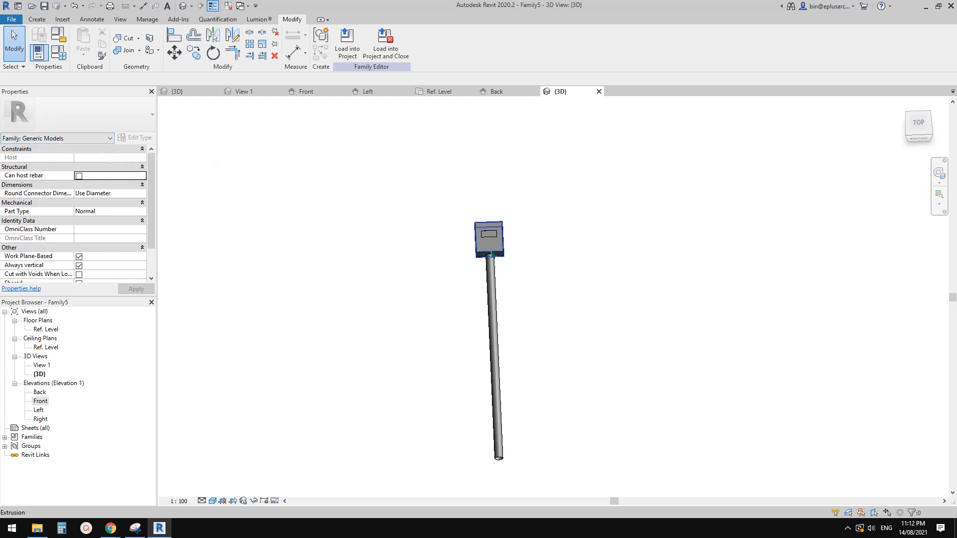
scroll(506, 238, up, 1)
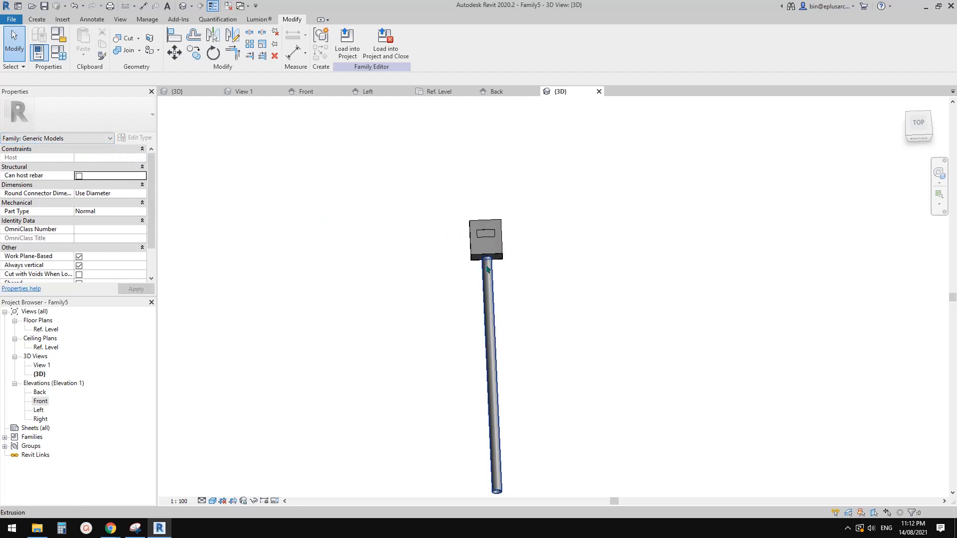
scroll(479, 263, down, 1)
middle_drag(473, 266, 458, 260)
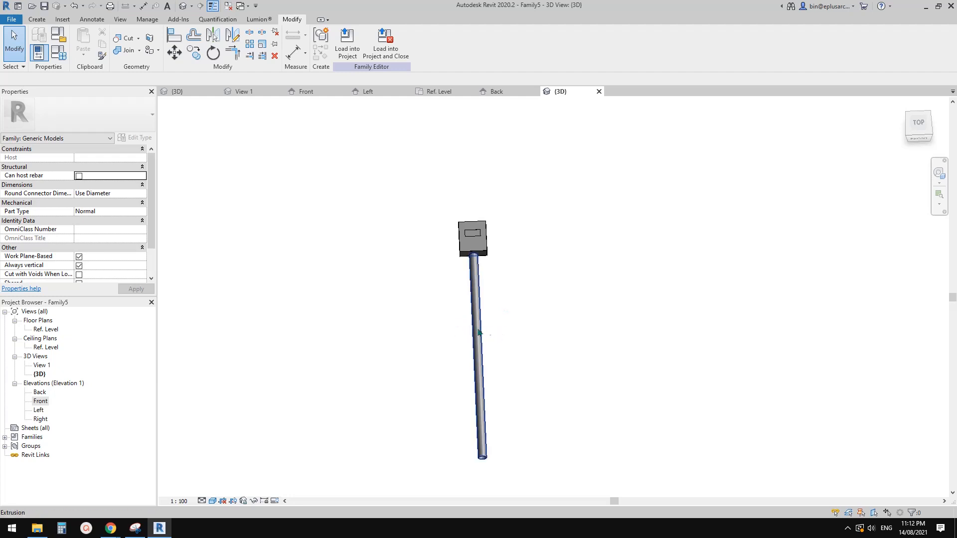
middle_drag(479, 331, 475, 331)
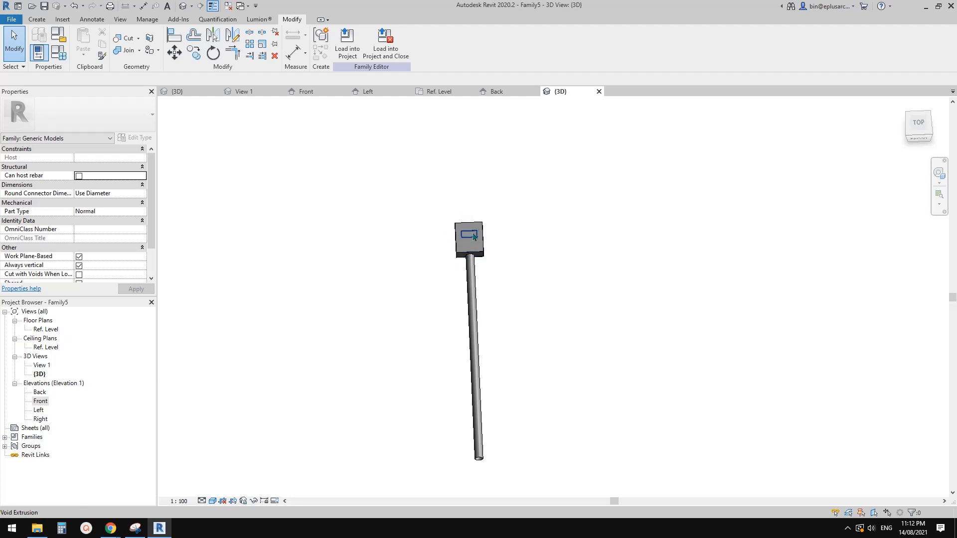
Step: Load the family into the box gutter project and place one instance on the lower roof's top face
click(348, 48)
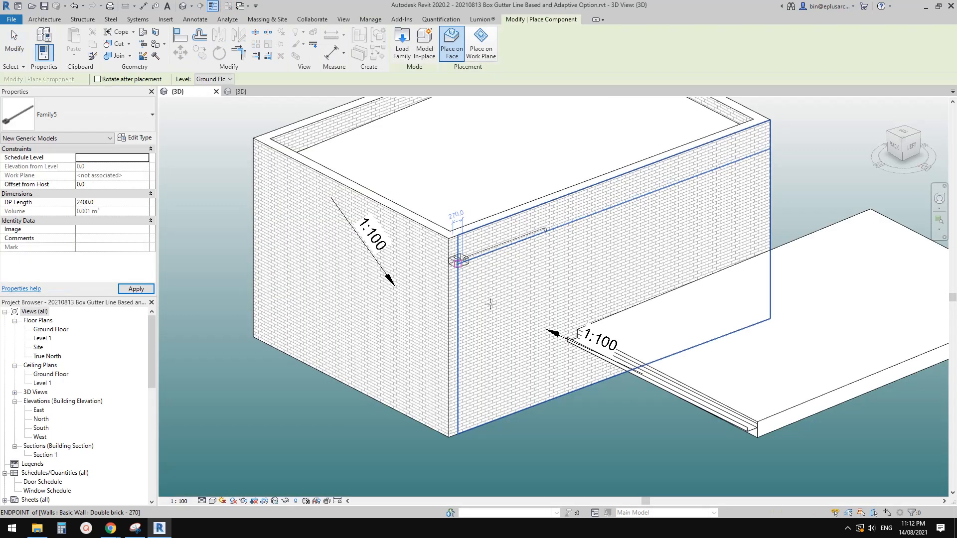
middle_drag(489, 308, 320, 344)
scroll(501, 286, down, 1)
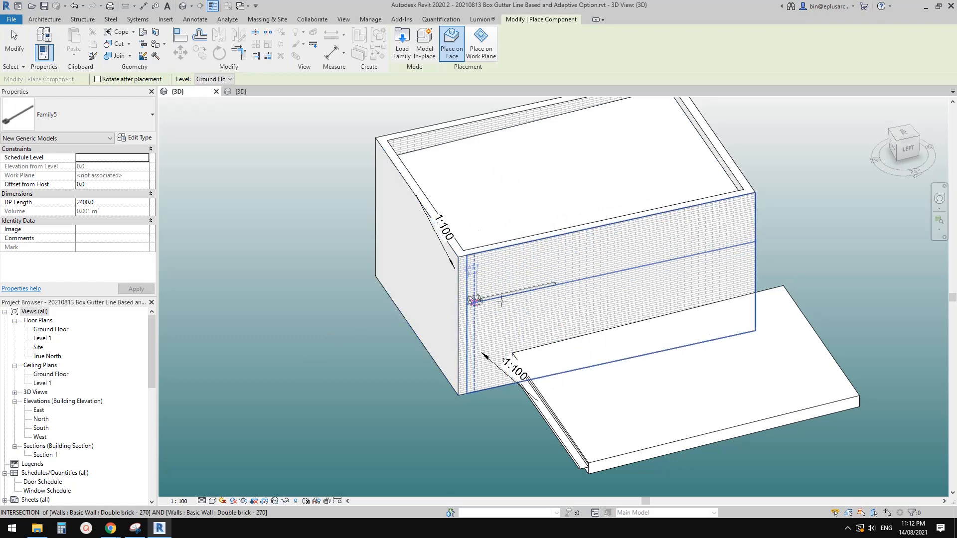
scroll(546, 310, up, 2)
scroll(553, 302, down, 1)
middle_drag(550, 300, 422, 222)
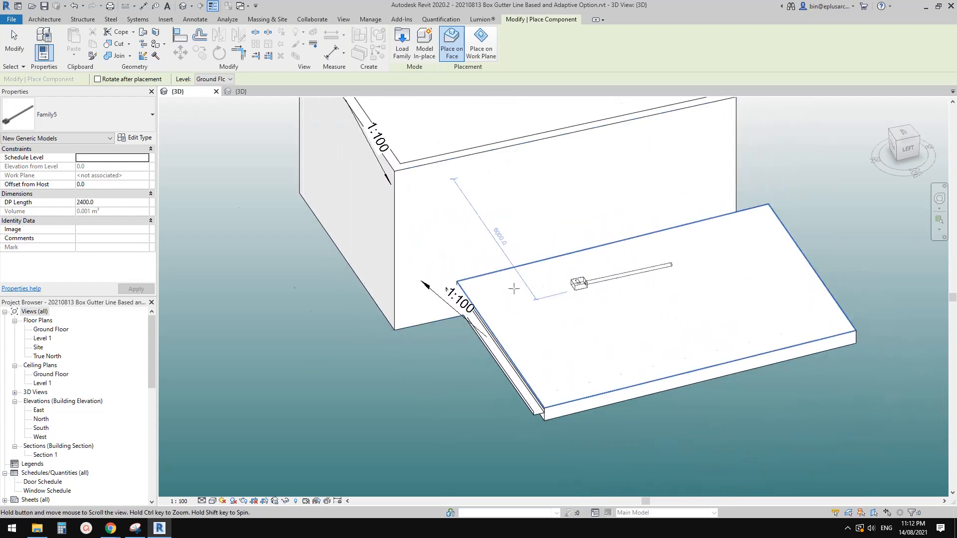
click(524, 332)
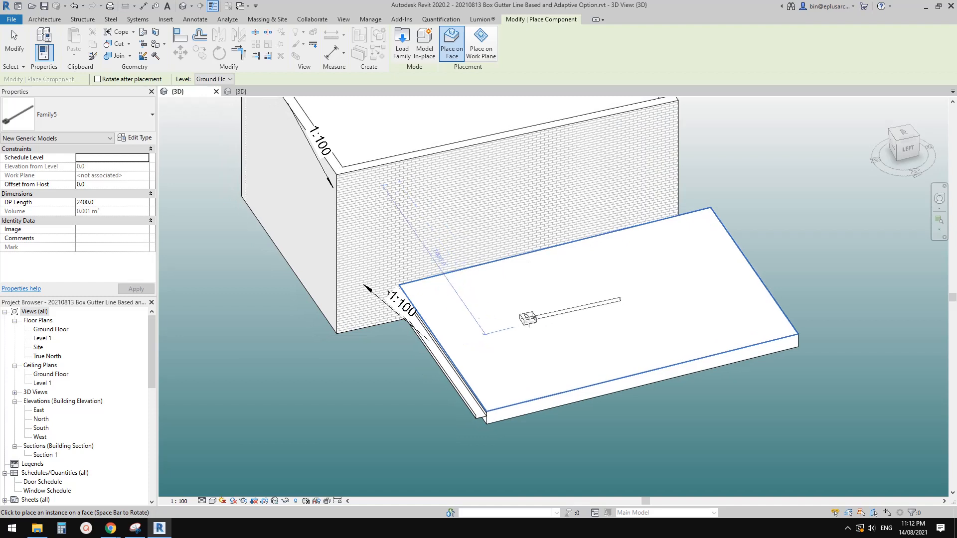
key(Escape)
Step: Edit the placed rainwater head family, turn off Always vertical, and reload it into the box gutter project
click(542, 319)
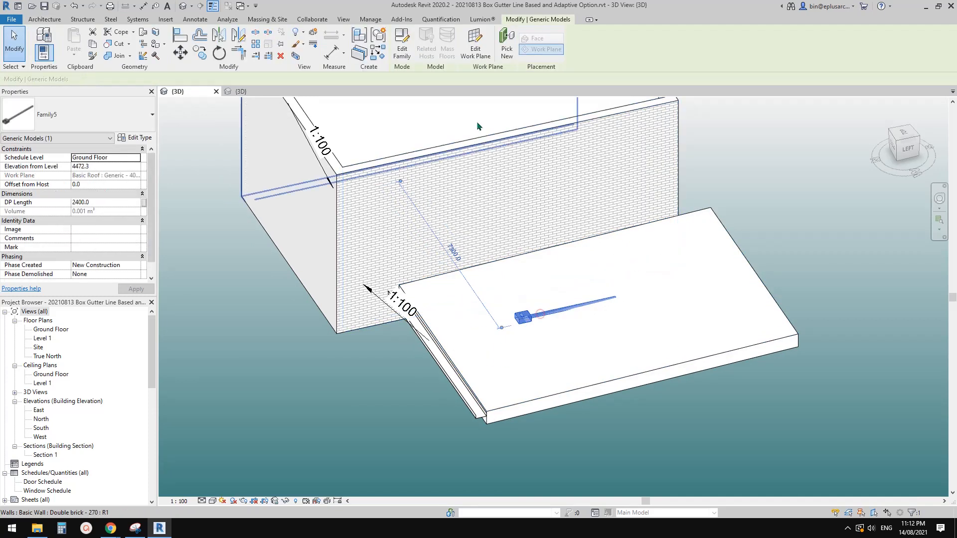
click(402, 46)
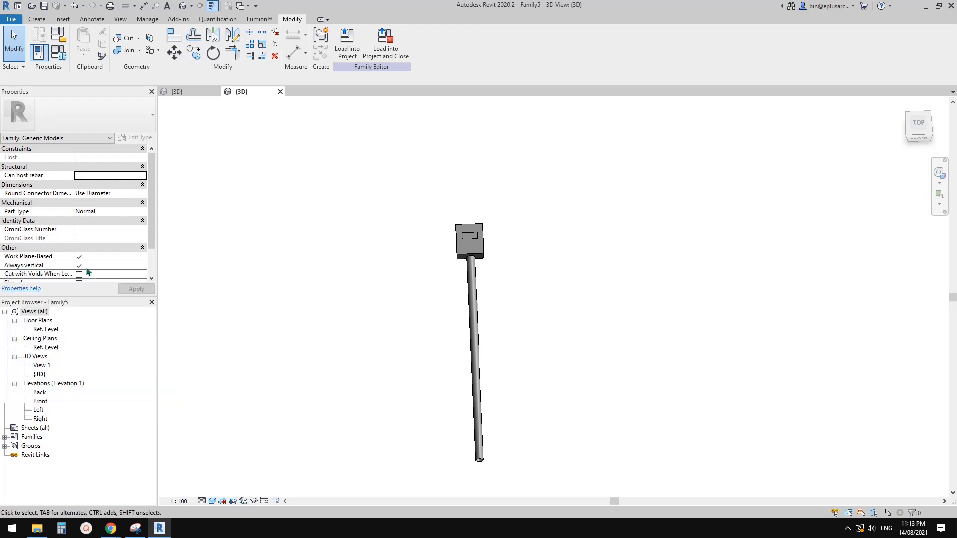
click(348, 43)
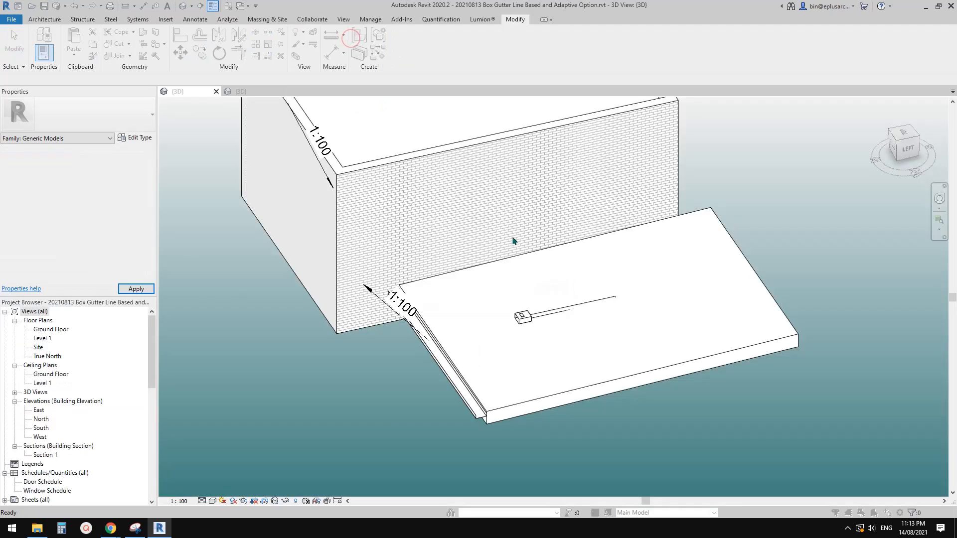
click(459, 236)
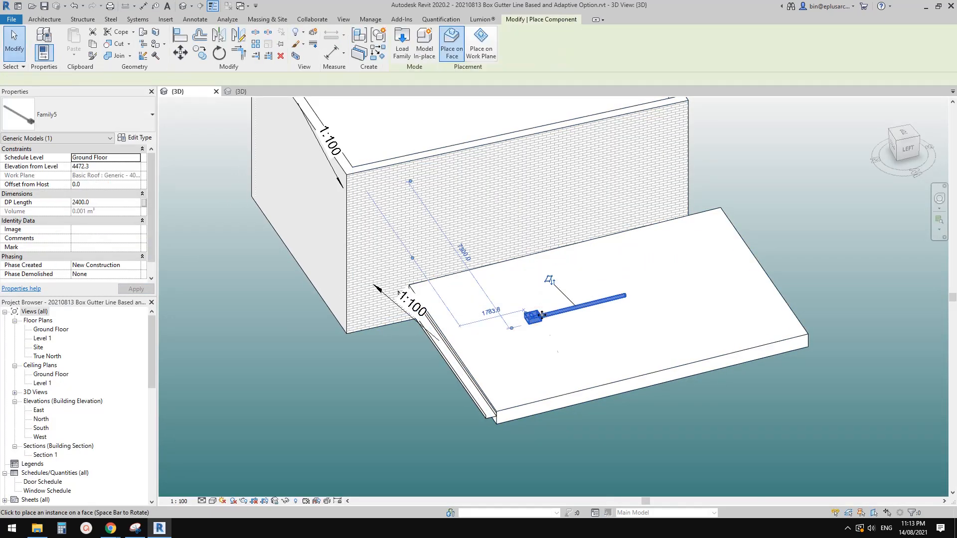
Step: Place an instance of the reloaded rainwater head on the brick wall face, high up near the wall corner
scroll(462, 191, down, 2)
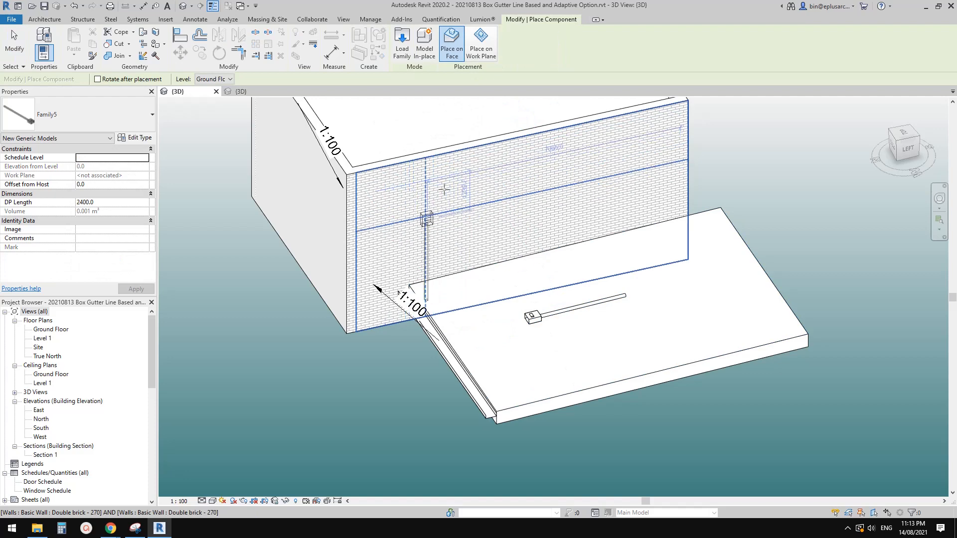
shift+middle_drag(430, 208, 415, 256)
scroll(436, 249, up, 3)
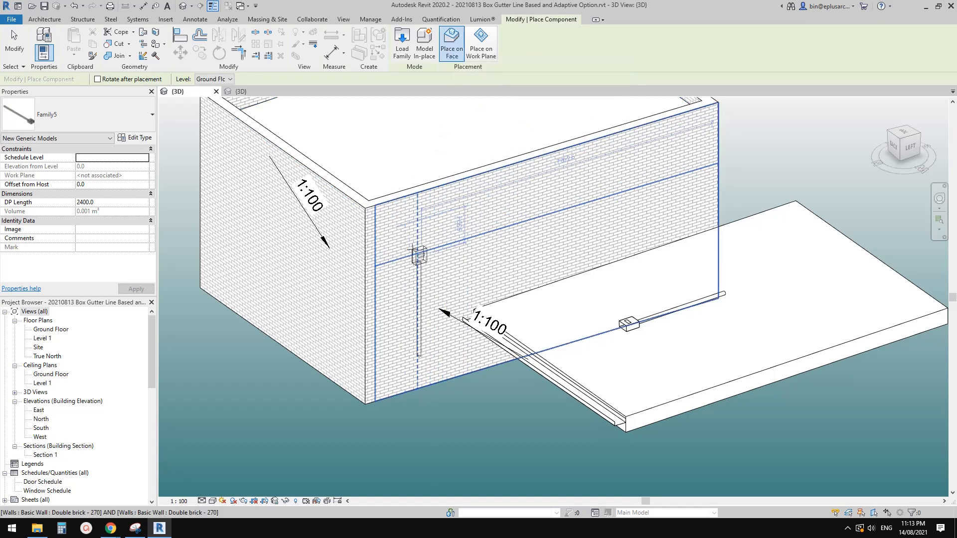
shift+middle_drag(418, 270, 328, 238)
scroll(344, 237, up, 2)
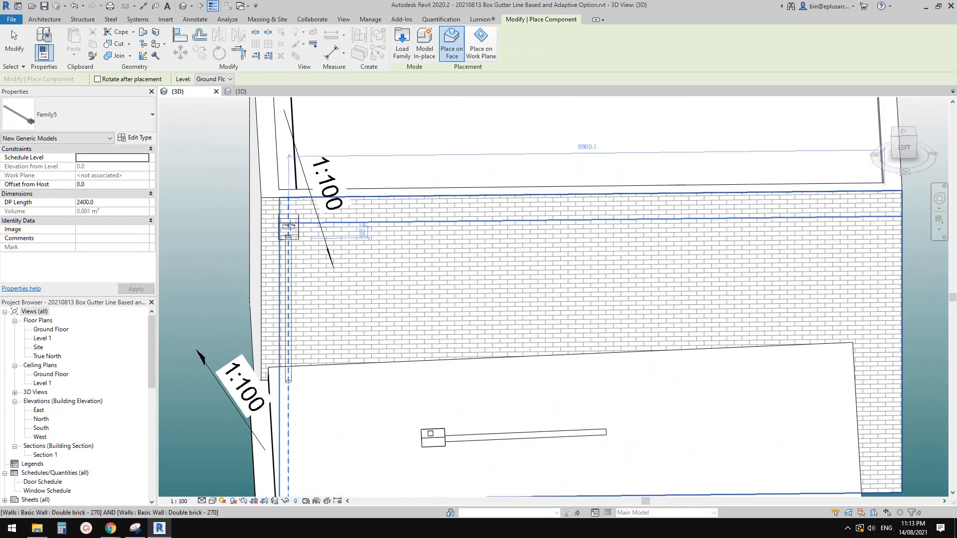
click(290, 226)
key(Escape)
key(Escape)
Step: Lower the wall-mounted rainwater head near the wall corner to an elevation of about 4110 mm above Ground Floor
shift+middle_drag(263, 273, 371, 284)
click(347, 231)
scroll(346, 231, down, 1)
key(Escape)
click(346, 268)
scroll(348, 270, down, 1)
shift+middle_drag(431, 233, 332, 265)
shift+middle_drag(422, 281, 569, 259)
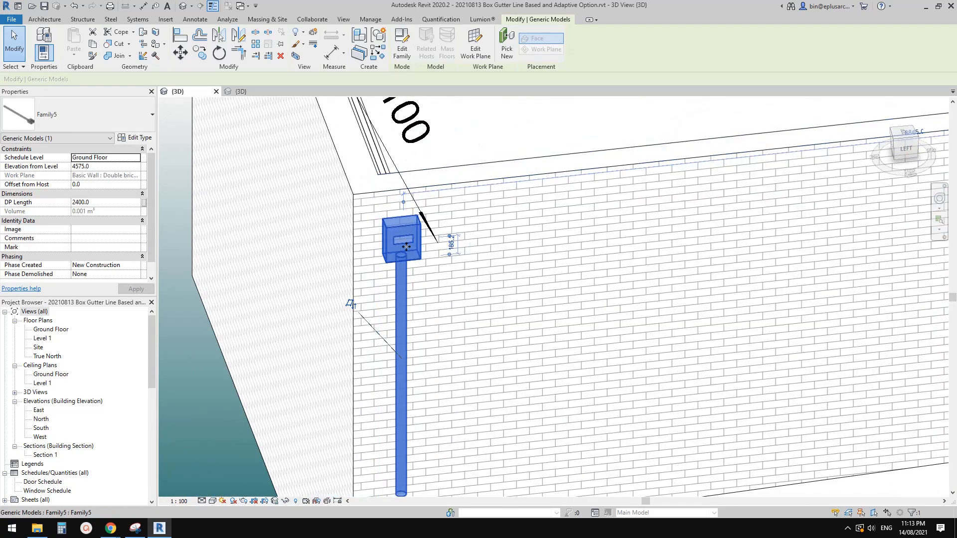
drag(405, 244, 407, 297)
shift+middle_drag(446, 302, 346, 316)
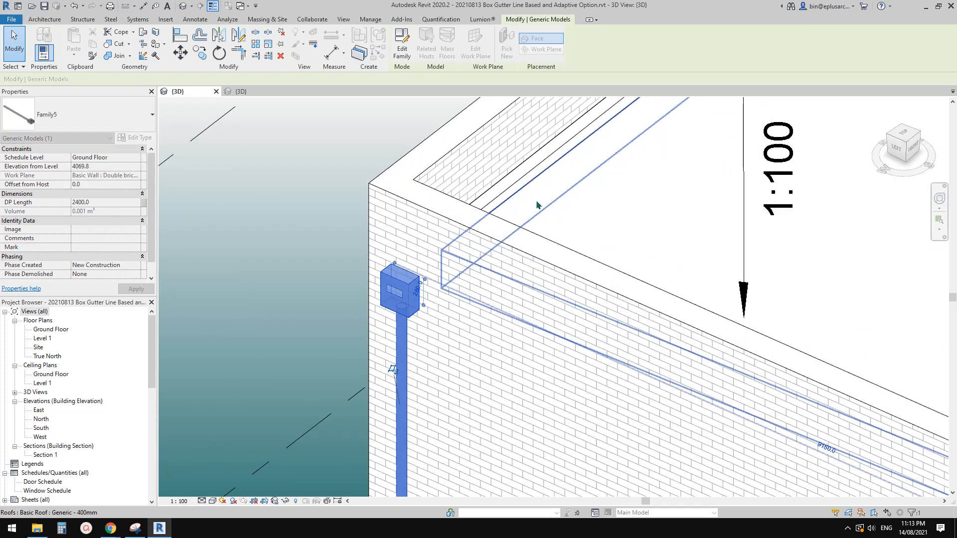
key(Up)
key(Up)
shift+middle_drag(438, 279, 578, 251)
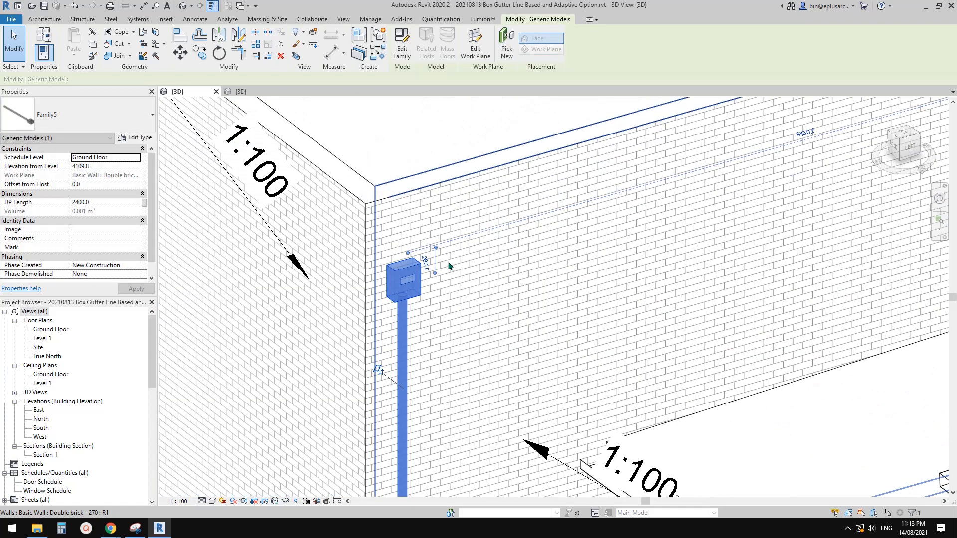
mouse_move(463, 289)
shift+middle_down()
mouse_move(374, 304)
mouse_move(476, 284)
shift+middle_up()
Step: Open the rainwater head family for editing and bring up its Ref. Level floor plan around the overflow opening
click(405, 55)
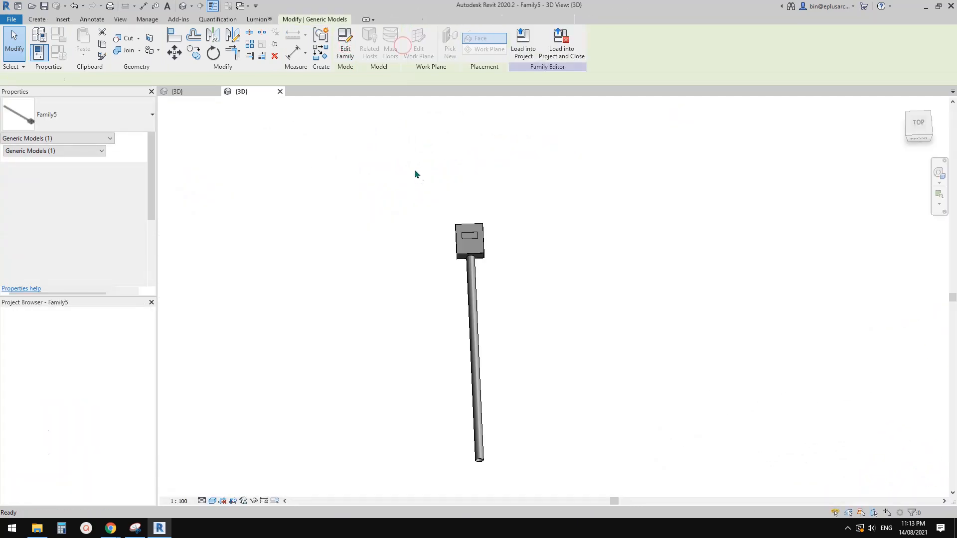
scroll(393, 261, up, 5)
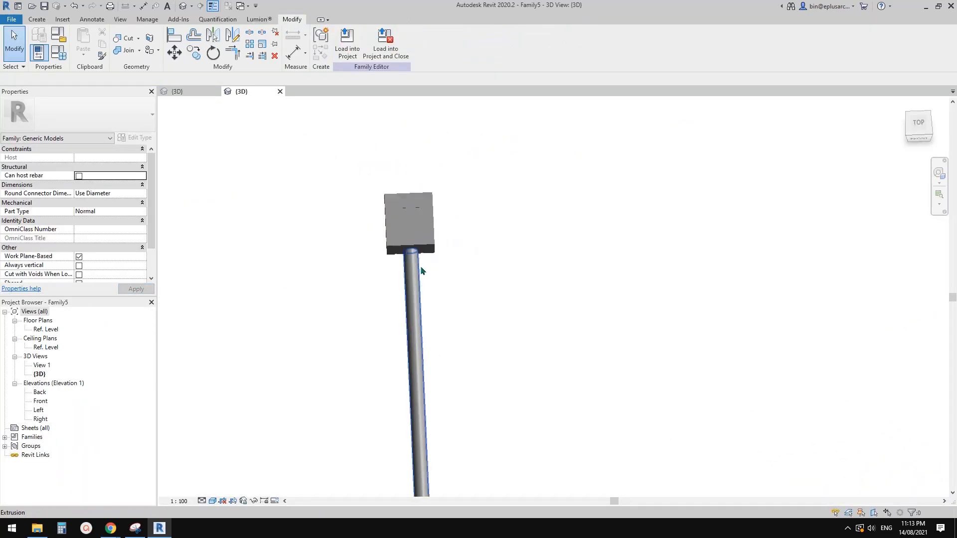
shift+middle_drag(404, 263, 429, 285)
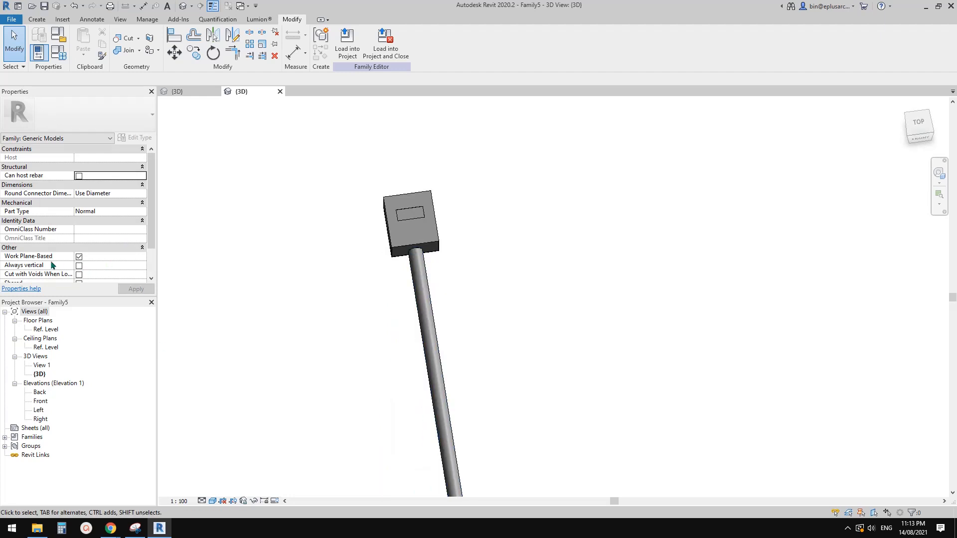
shift+middle_drag(394, 265, 382, 263)
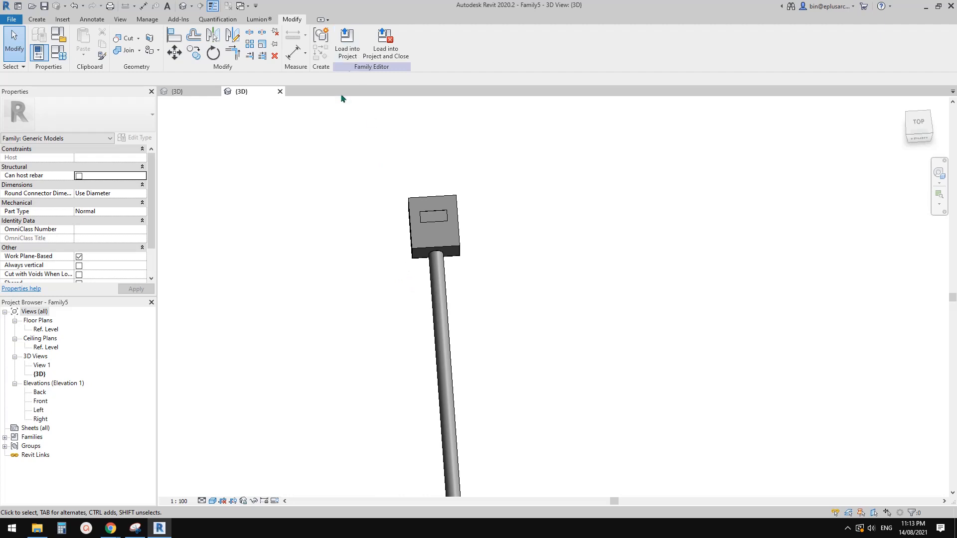
shift+middle_drag(611, 264, 561, 247)
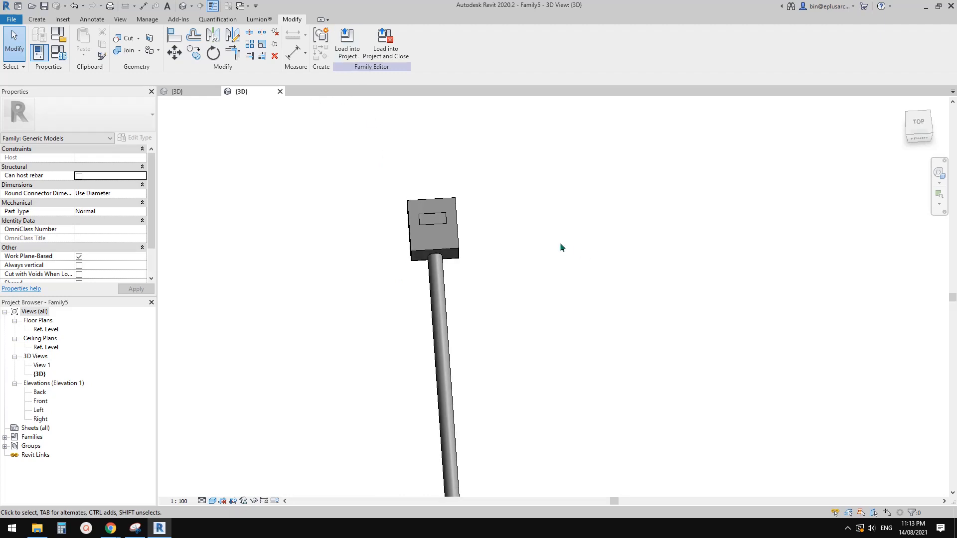
double_click(47, 330)
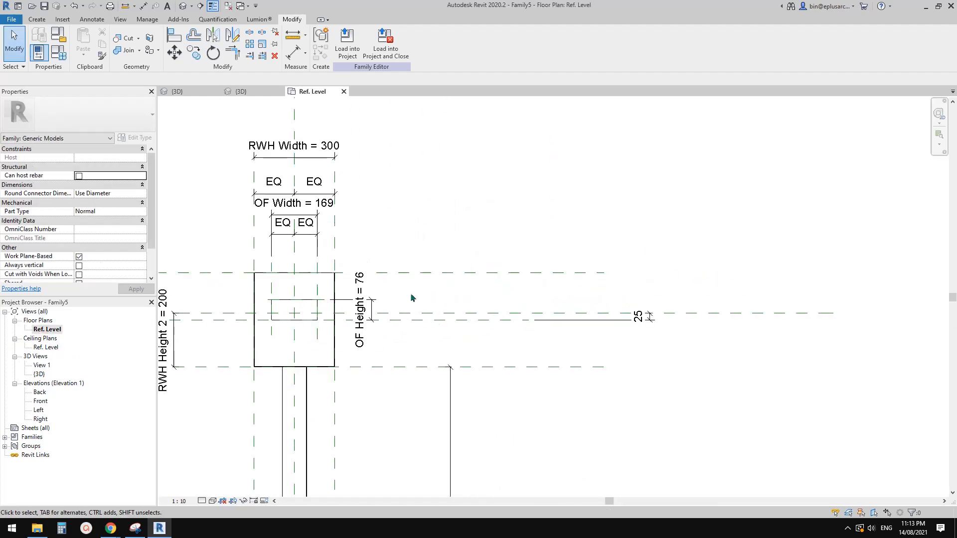
scroll(367, 301, up, 5)
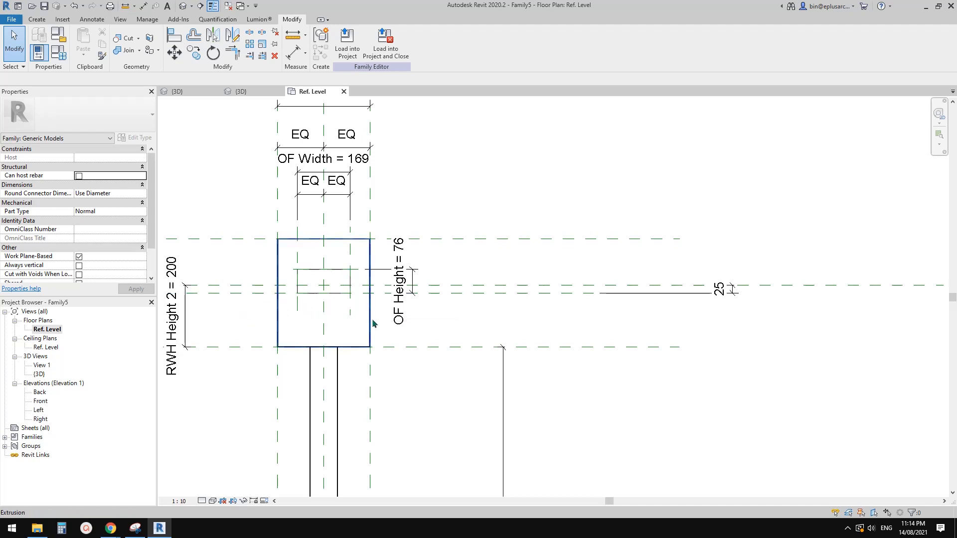
middle_drag(372, 324, 385, 291)
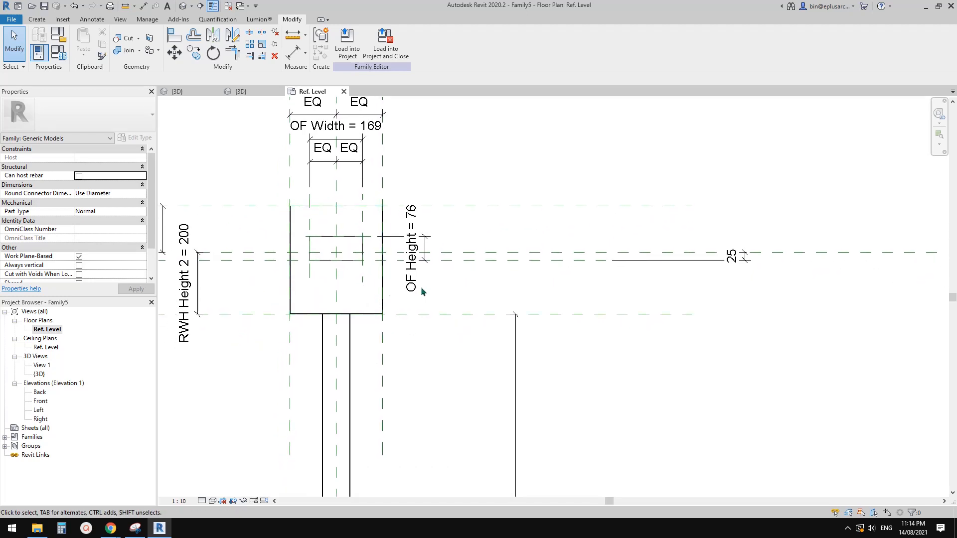
middle_drag(387, 286, 410, 294)
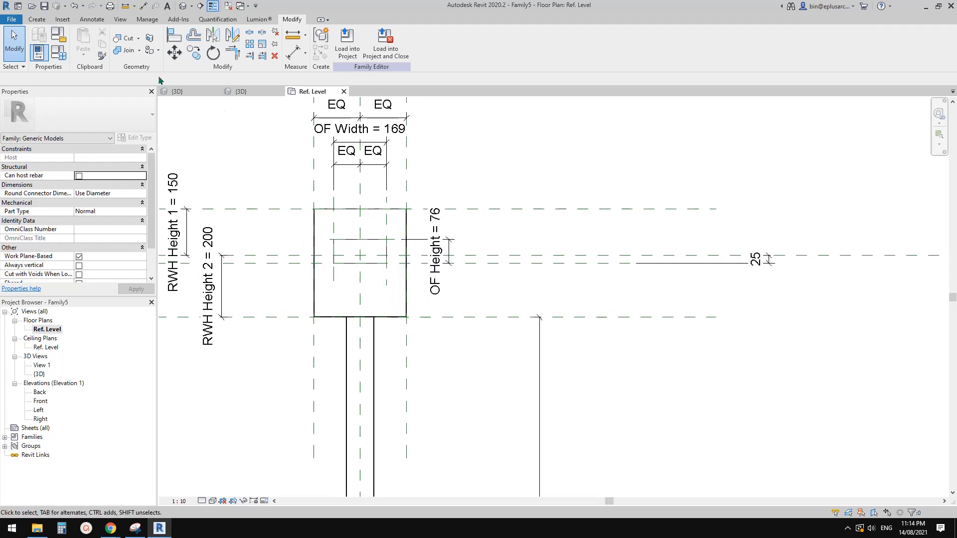
Step: Start a void extrusion and sketch a 300 by 175 mm rectangle from the overflow's lower reference plane to the head's upper edge
click(37, 19)
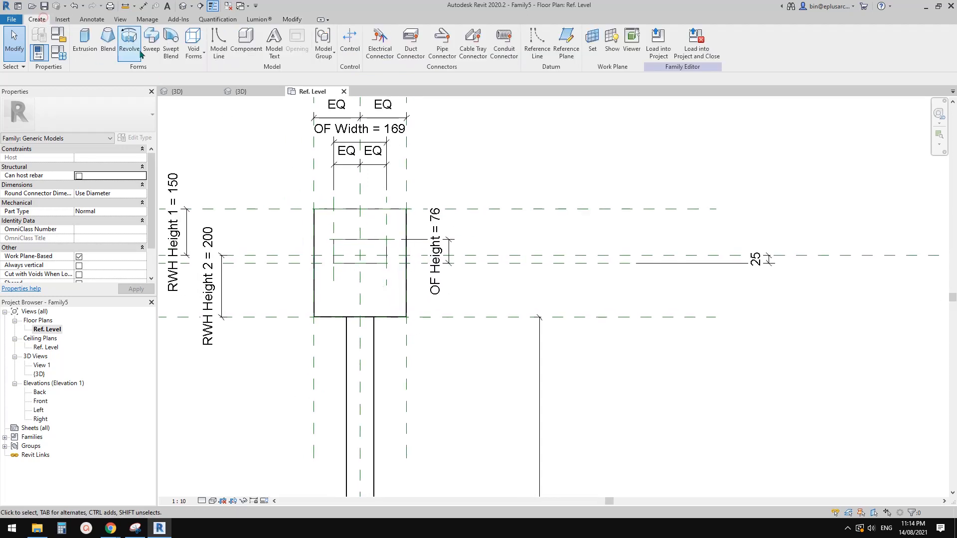
click(193, 41)
click(212, 72)
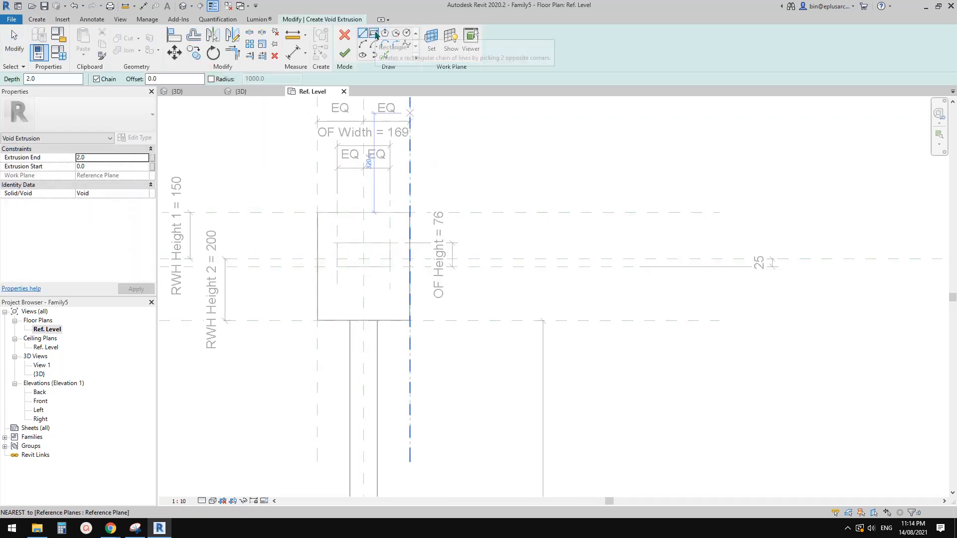
scroll(428, 224, down, 1)
middle_drag(411, 253, 422, 238)
scroll(418, 243, up, 1)
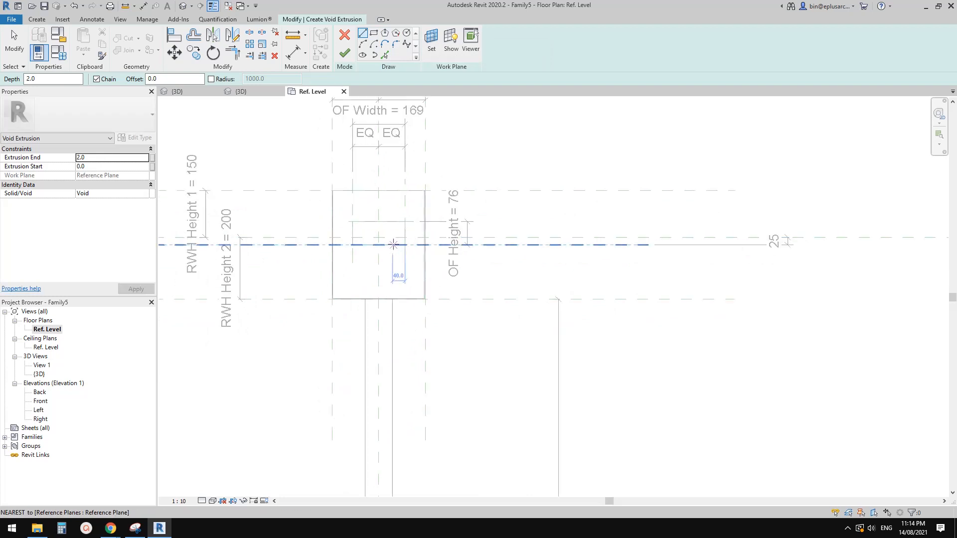
middle_drag(423, 244, 420, 247)
click(374, 33)
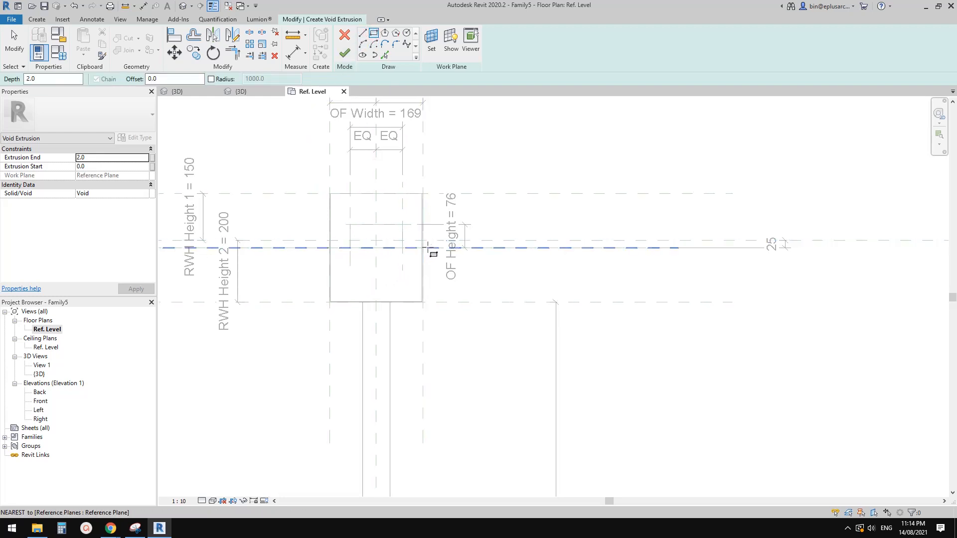
scroll(424, 247, up, 2)
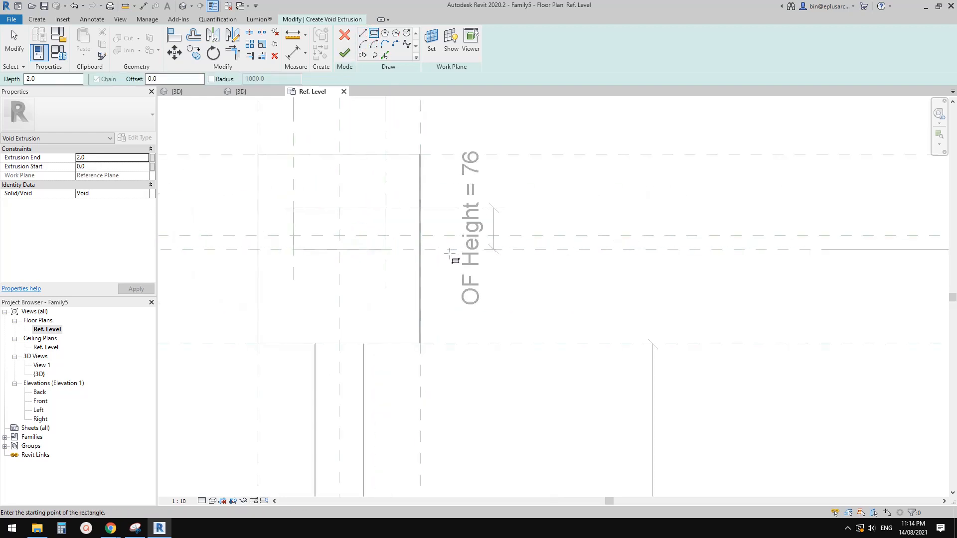
click(420, 250)
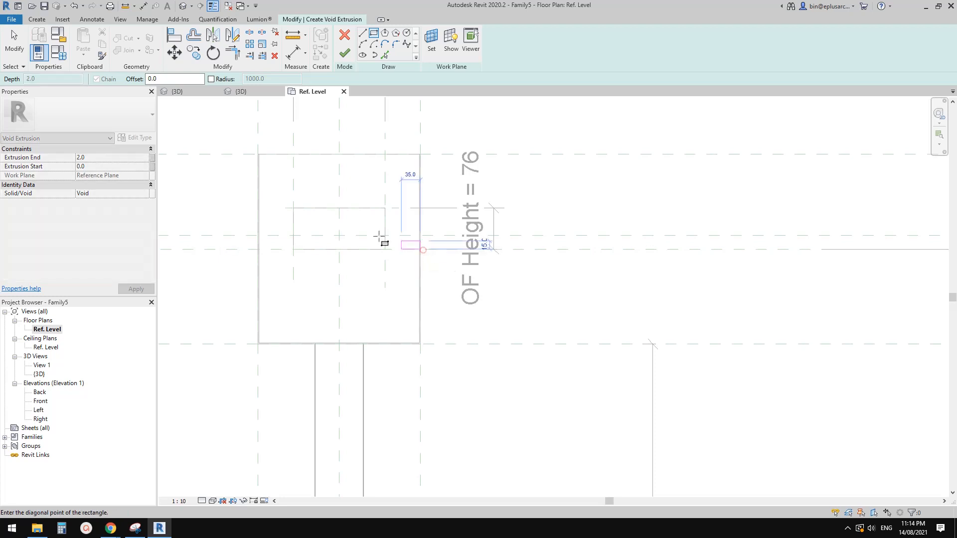
click(257, 154)
scroll(412, 243, up, 1)
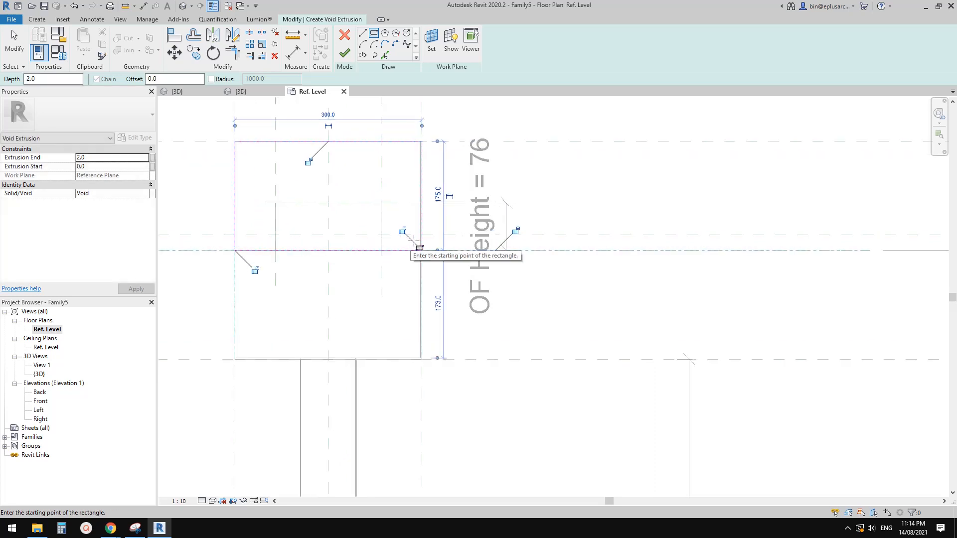
Step: Lock both sides and the lower edge of the void sketch rectangle to their aligned references
click(405, 233)
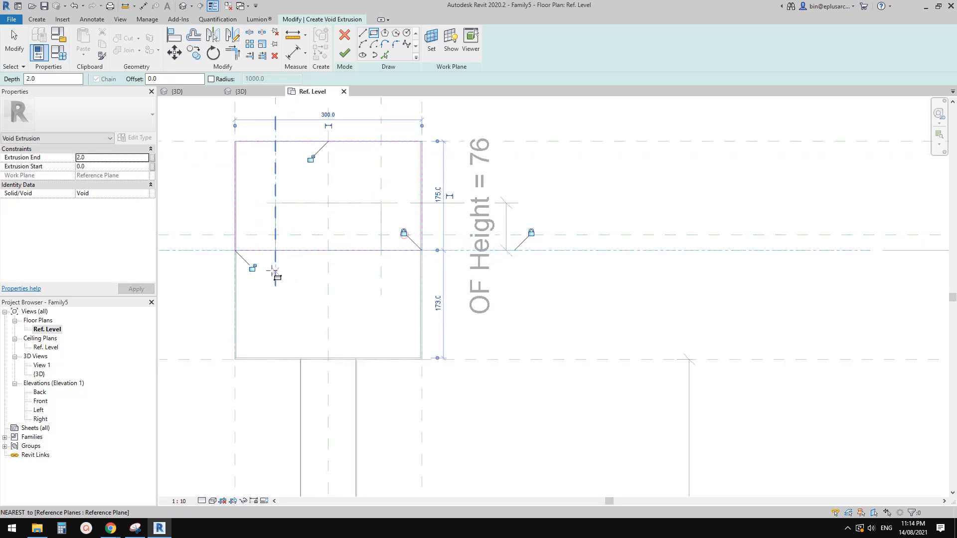
click(252, 268)
scroll(611, 342, down, 3)
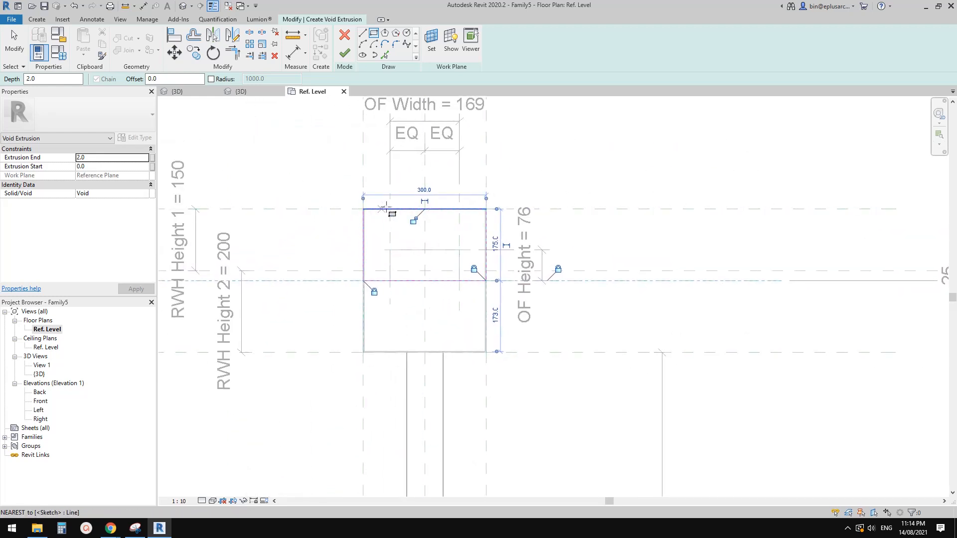
middle_drag(468, 224, 456, 223)
key(Escape)
Step: Move the void sketch's upper edge down about 40 mm, making the rectangle about 135 mm high
click(453, 209)
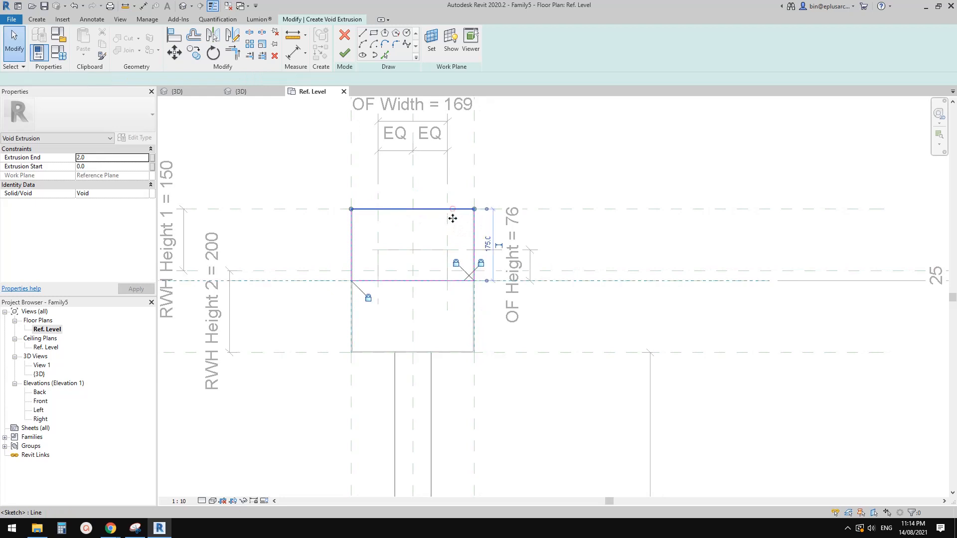
drag(453, 209, 454, 226)
scroll(479, 242, up, 1)
middle_drag(479, 243, 477, 244)
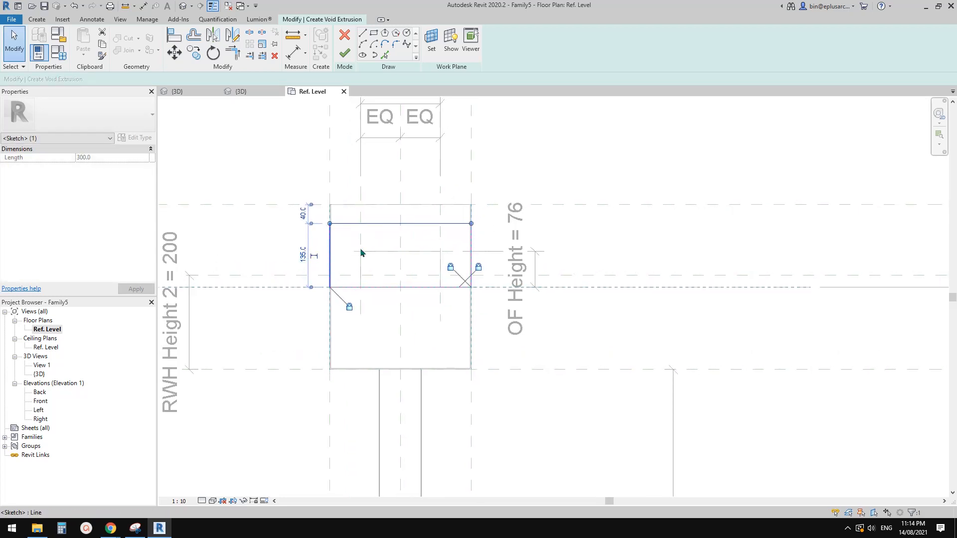
Step: Dimension the void rectangle's height from the overflow's lower reference plane to its upper sketch edge
key(d)
key(i)
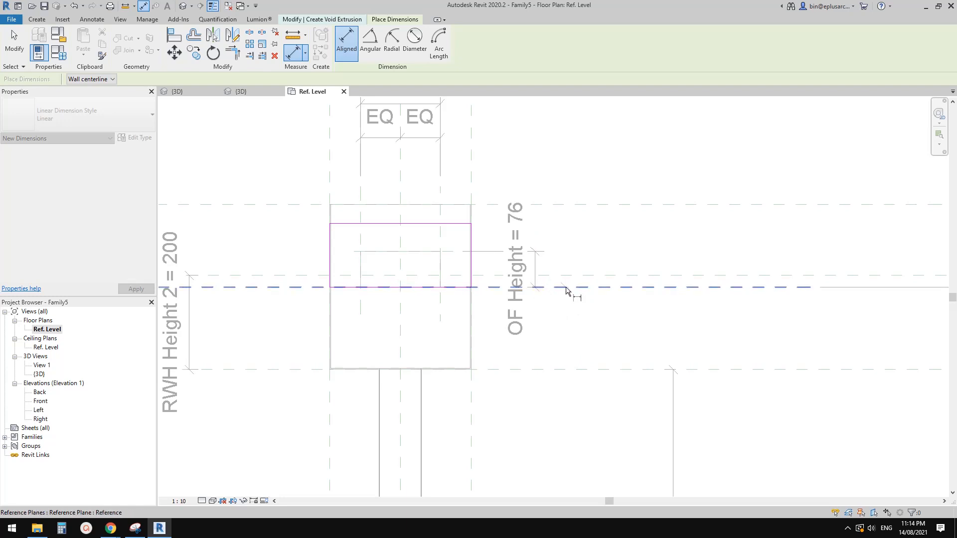
click(566, 288)
scroll(314, 237, up, 1)
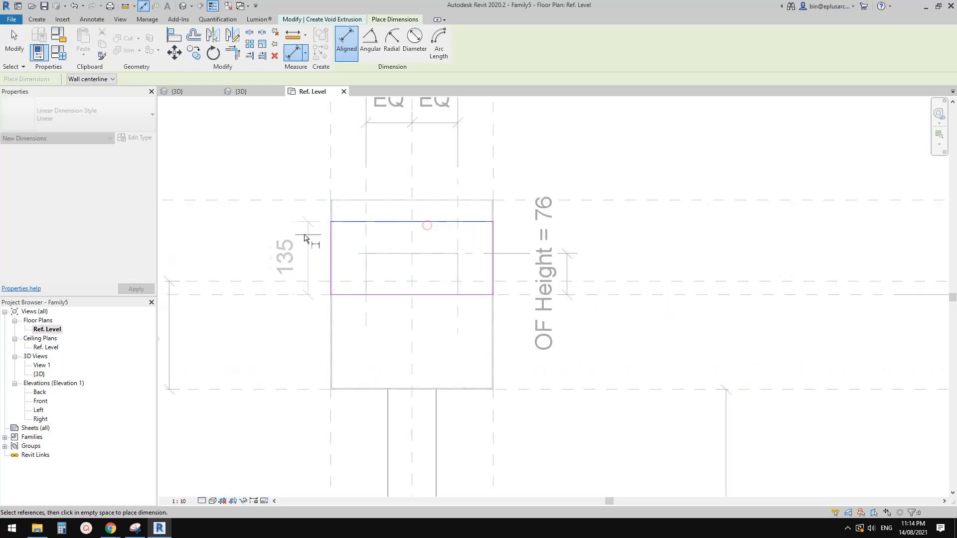
click(287, 238)
key(Escape)
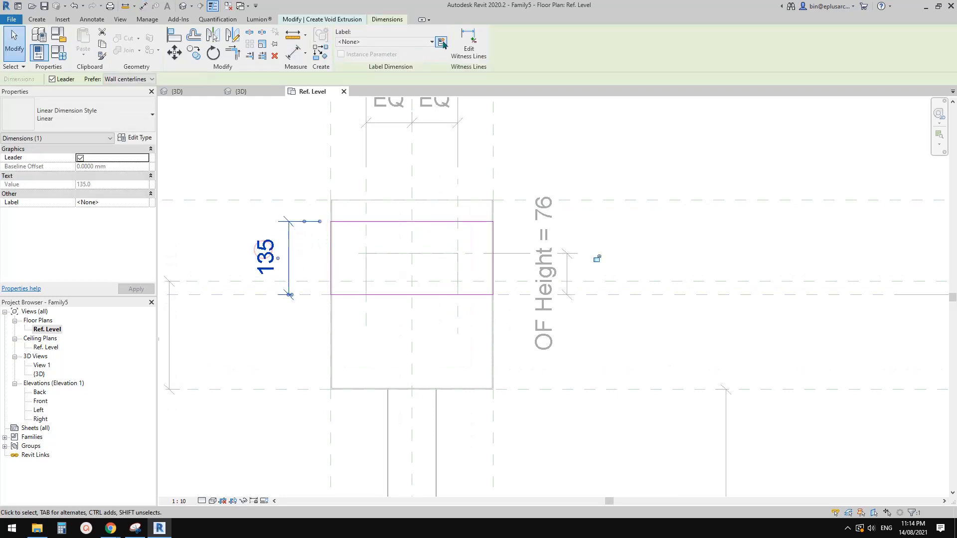
Step: Label the void rectangle's height dimension with a new instance family parameter named Void Height
click(442, 42)
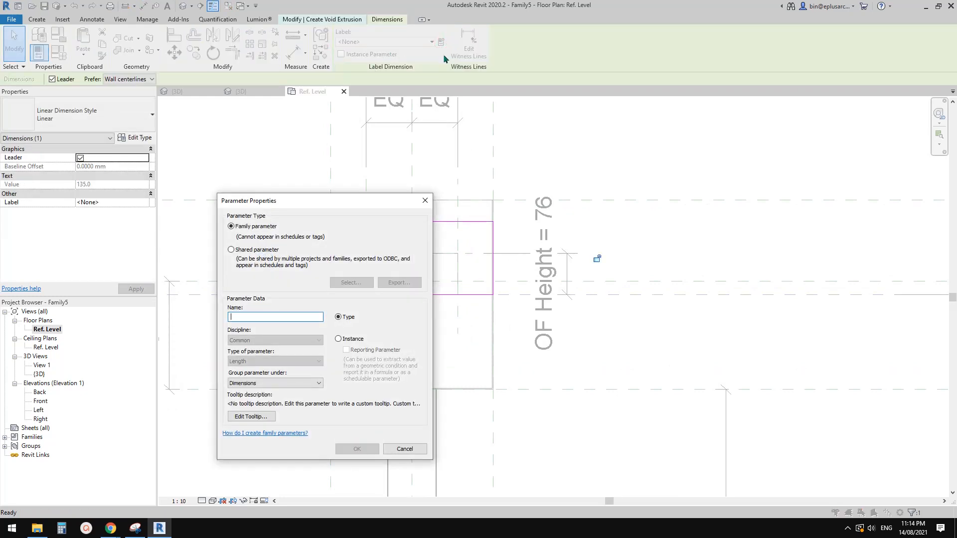
text(Ov)
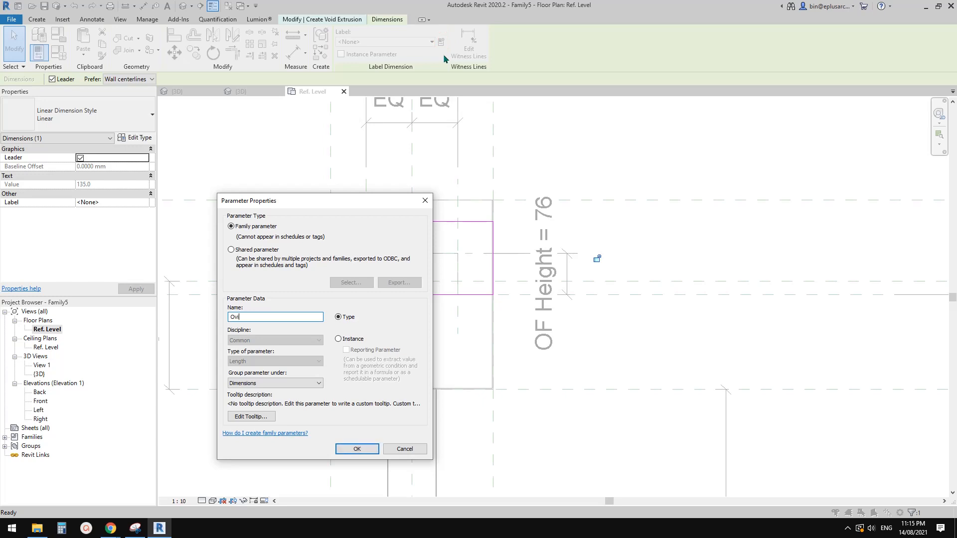
key(BackSpace)
text(v)
key(BackSpace)
drag(292, 200, 642, 166)
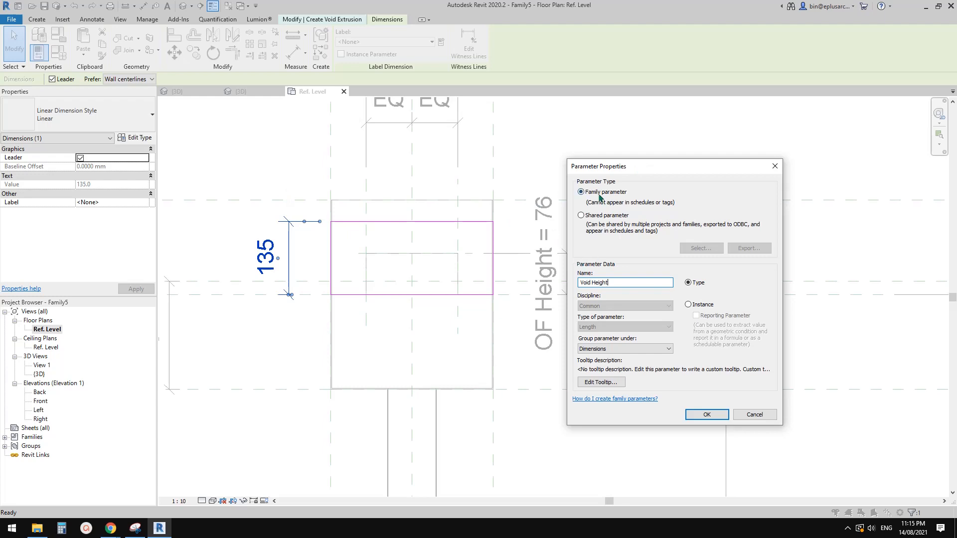
drag(633, 168, 615, 166)
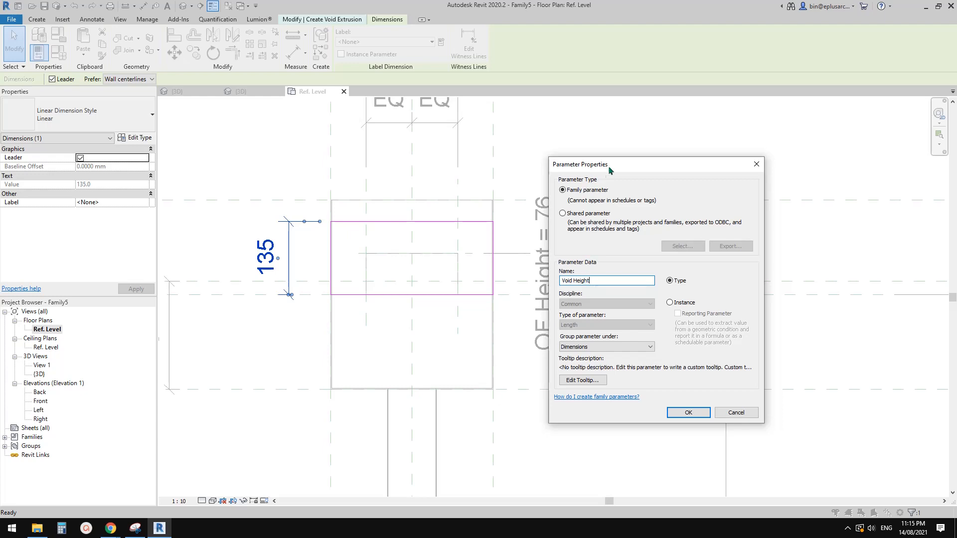
drag(609, 170, 621, 168)
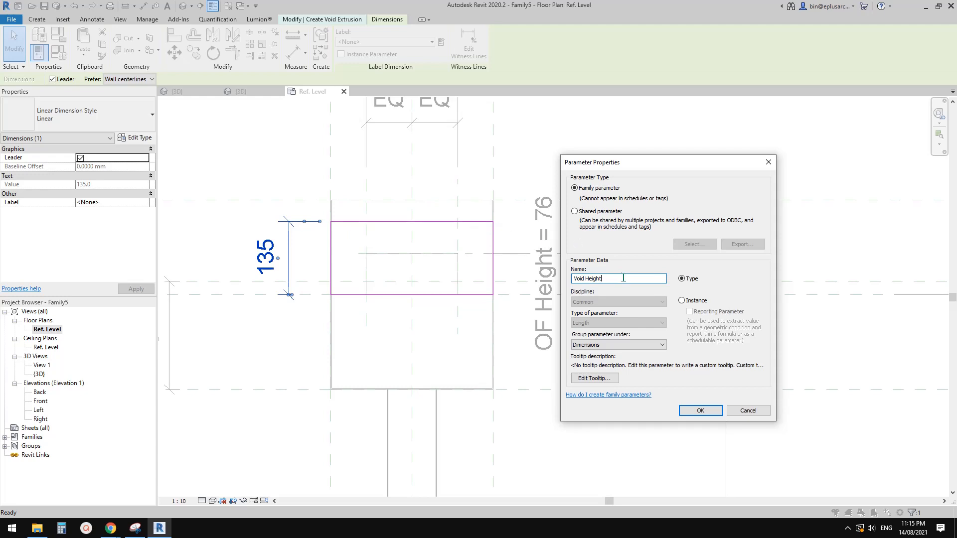
click(682, 301)
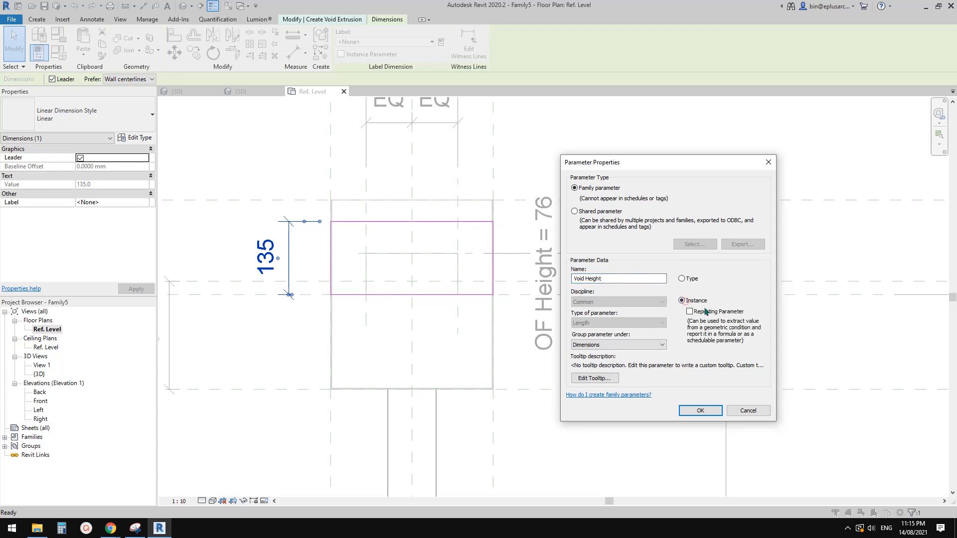
click(713, 412)
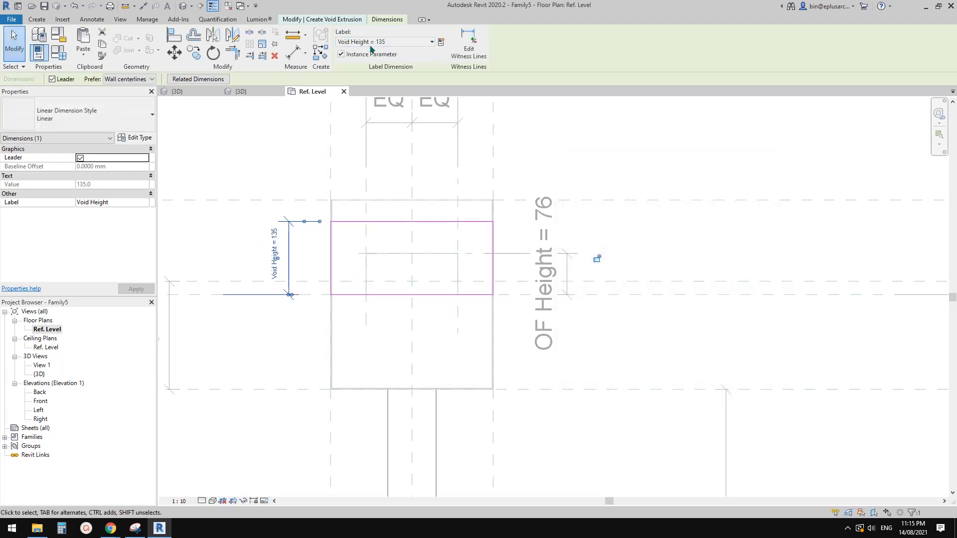
Step: Finish the void extrusion sketch and check the void on the rainwater head in 3D
middle_drag(369, 178, 456, 195)
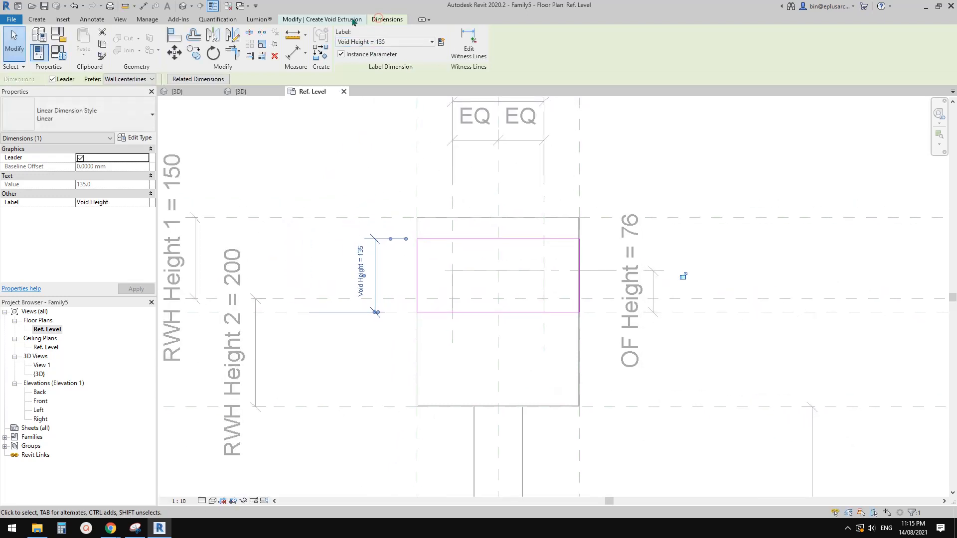
click(352, 20)
click(344, 49)
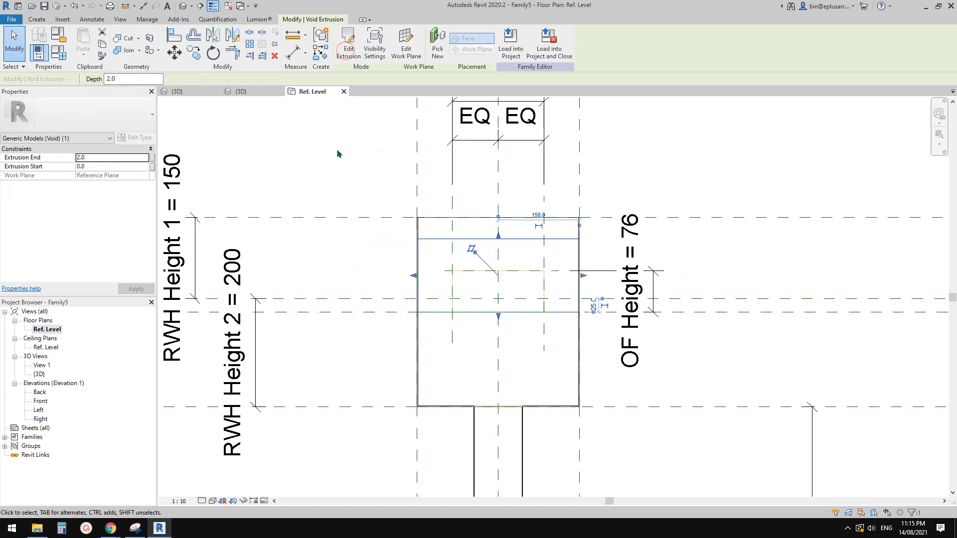
click(183, 6)
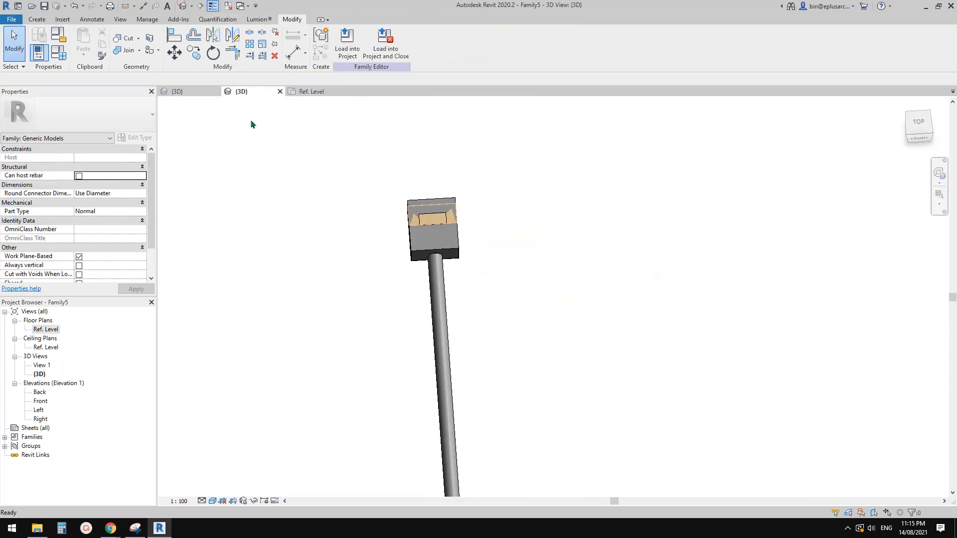
shift+middle_drag(450, 227, 533, 192)
scroll(407, 244, up, 3)
shift+middle_drag(418, 224, 522, 115)
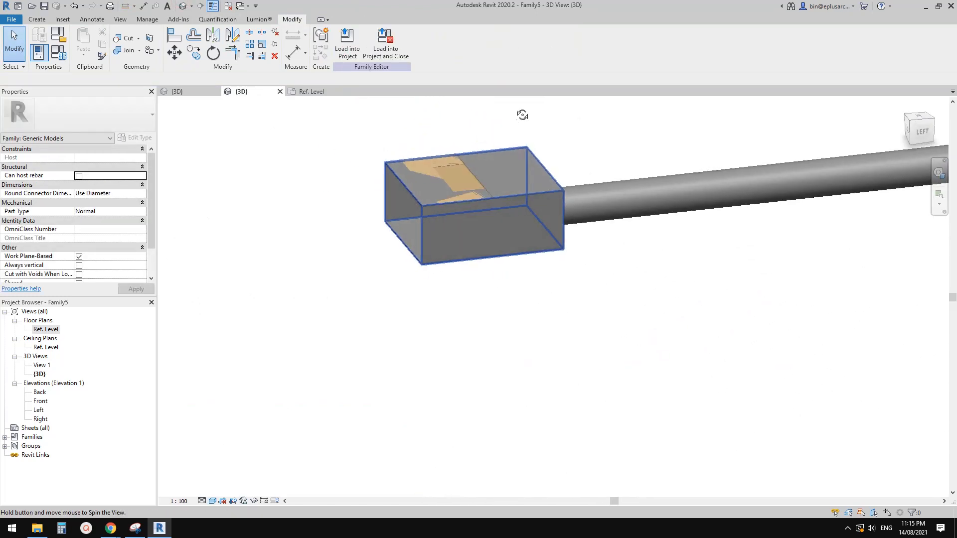
shift+middle_drag(480, 228, 444, 255)
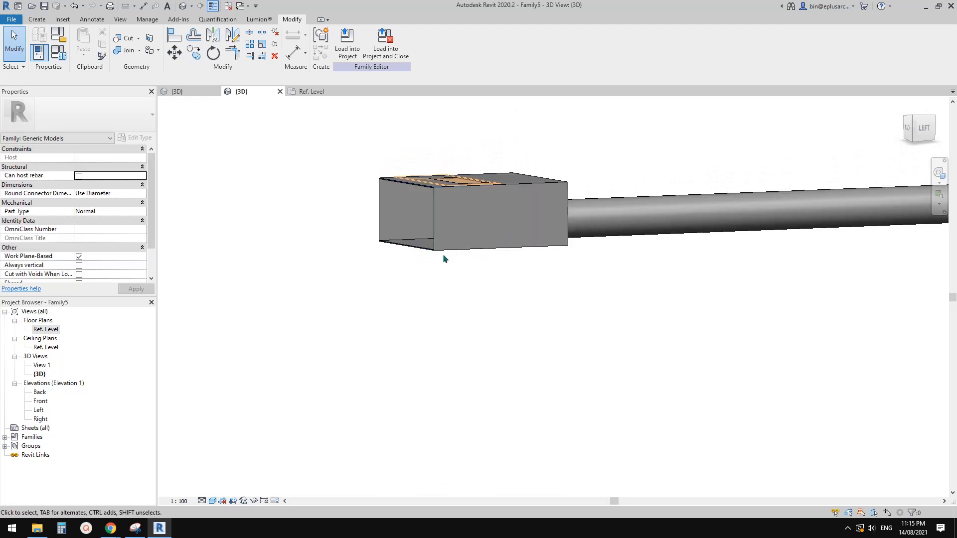
Step: In the front elevation, change the void extrusion's work plane to the Ref. Level by picking that plane
double_click(41, 403)
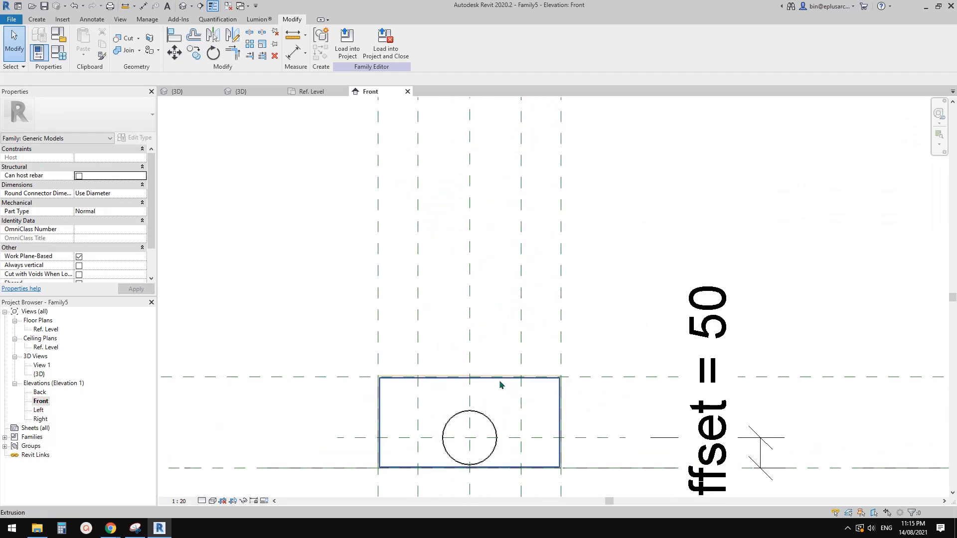
scroll(482, 381, up, 5)
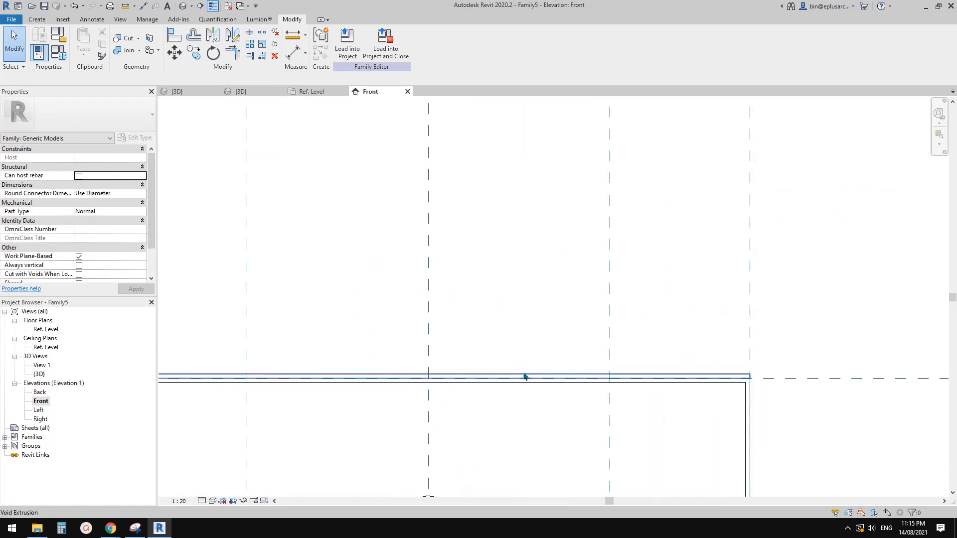
click(518, 377)
scroll(499, 359, down, 5)
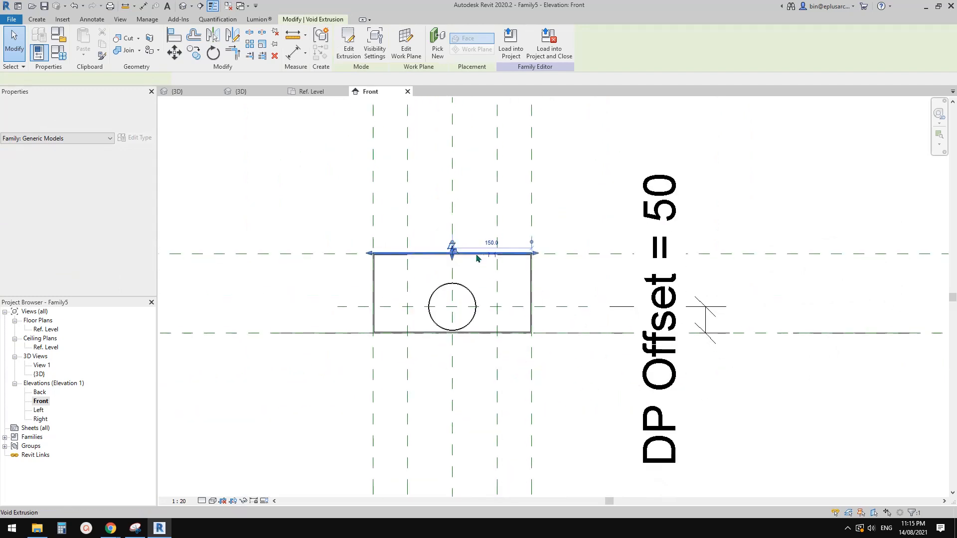
click(406, 42)
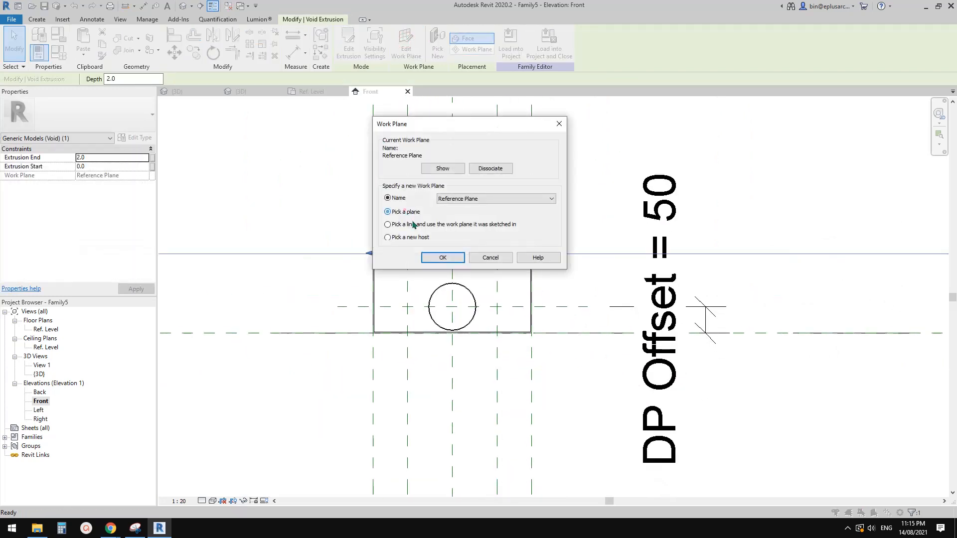
click(451, 257)
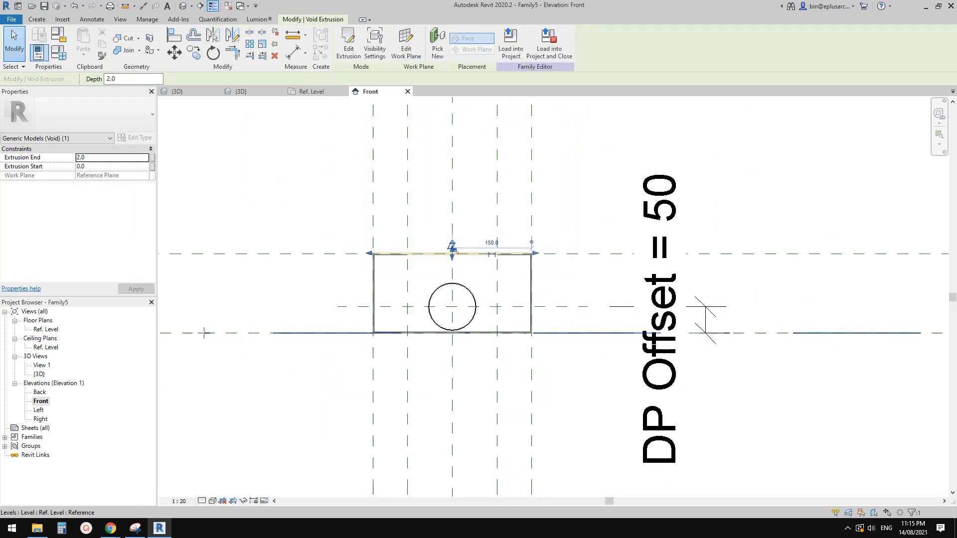
scroll(243, 342, down, 1)
middle_drag(243, 342, 406, 324)
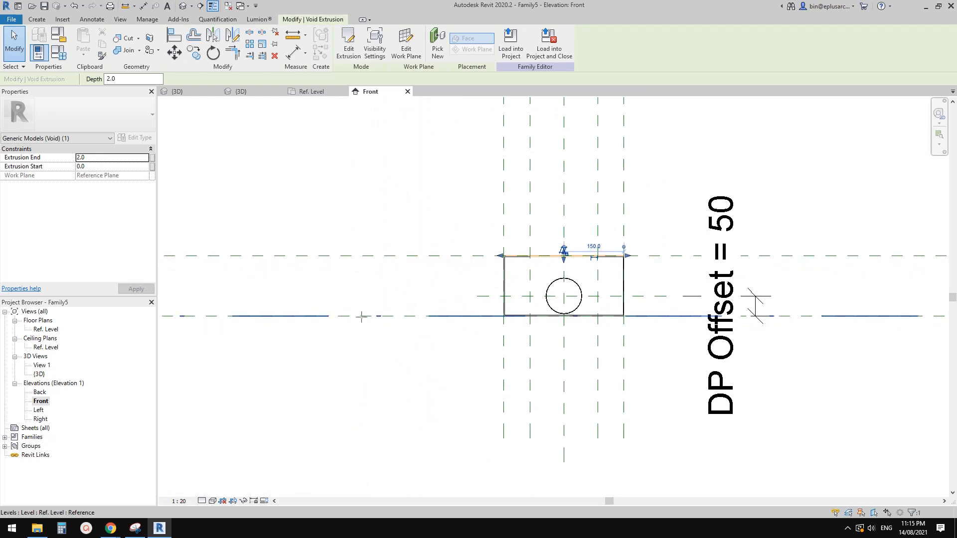
click(363, 316)
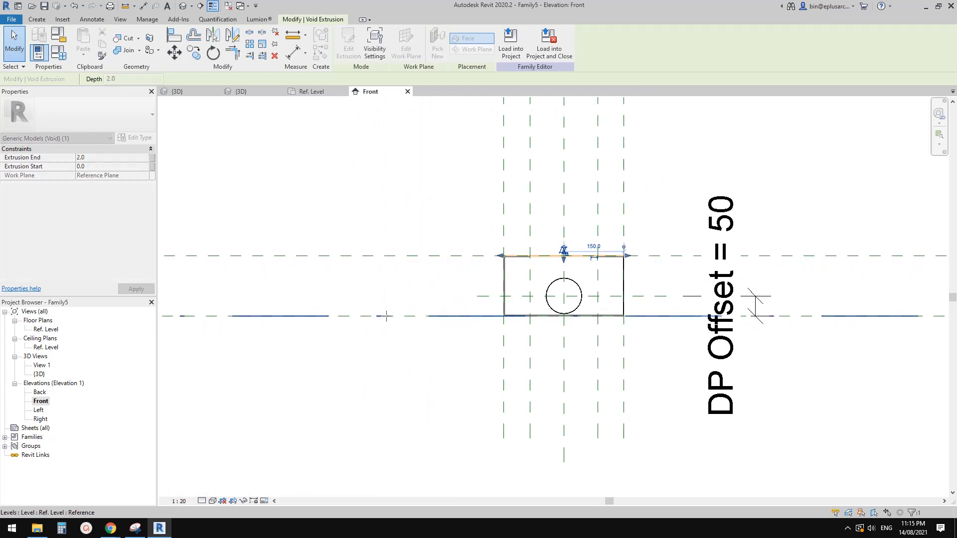
middle_drag(432, 329, 388, 328)
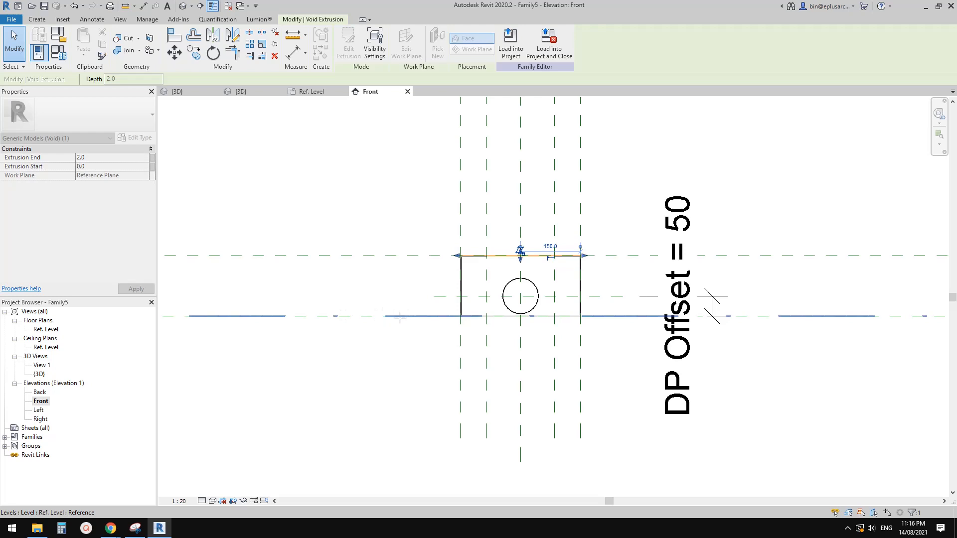
key(Tab)
click(374, 316)
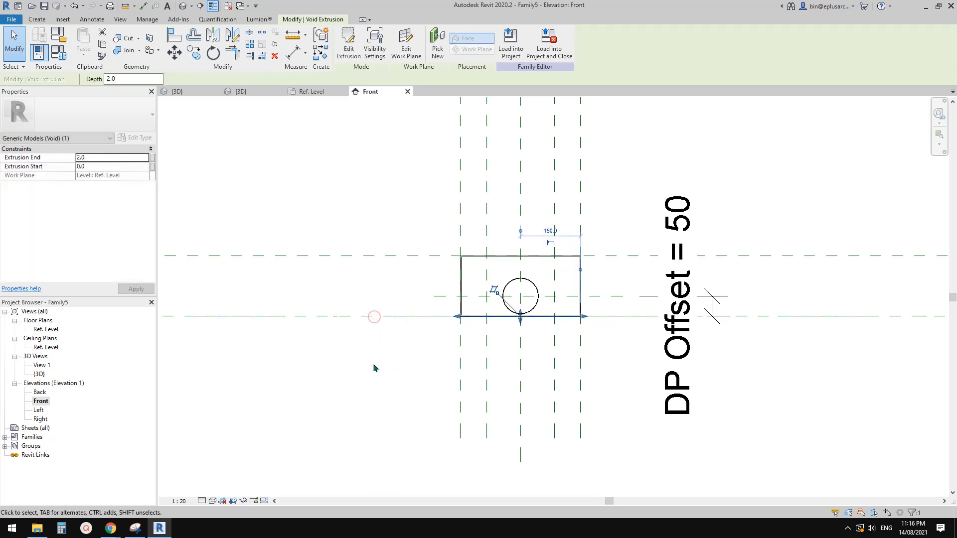
Step: Set the void's extrusion end to 500 mm so it projects below the Ref. Level
scroll(455, 342, up, 4)
scroll(342, 326, up, 2)
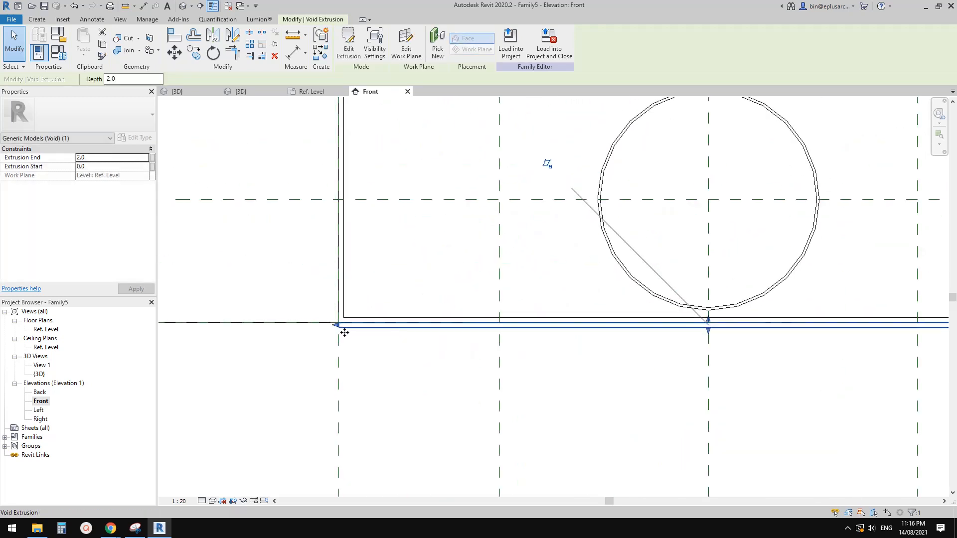
scroll(598, 328, down, 2)
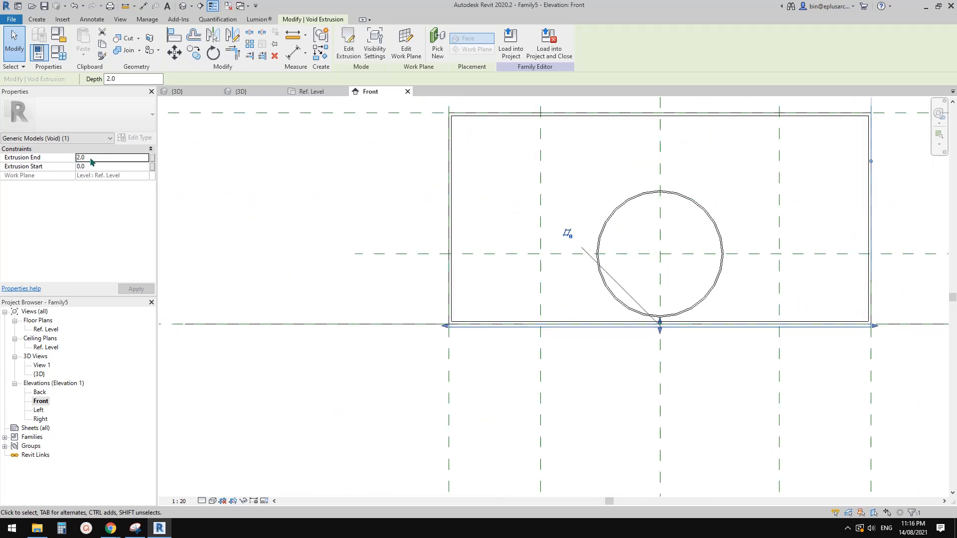
scroll(248, 210, down, 1)
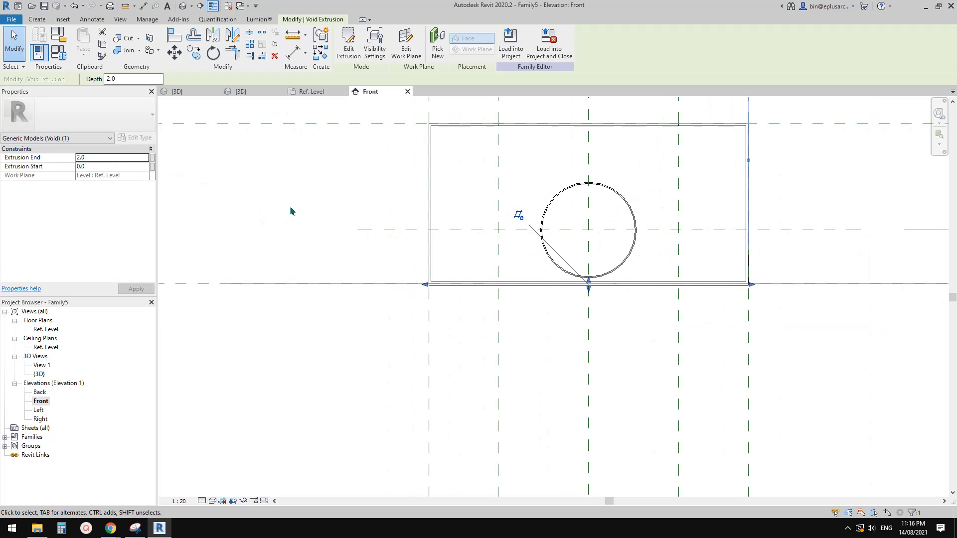
click(109, 158)
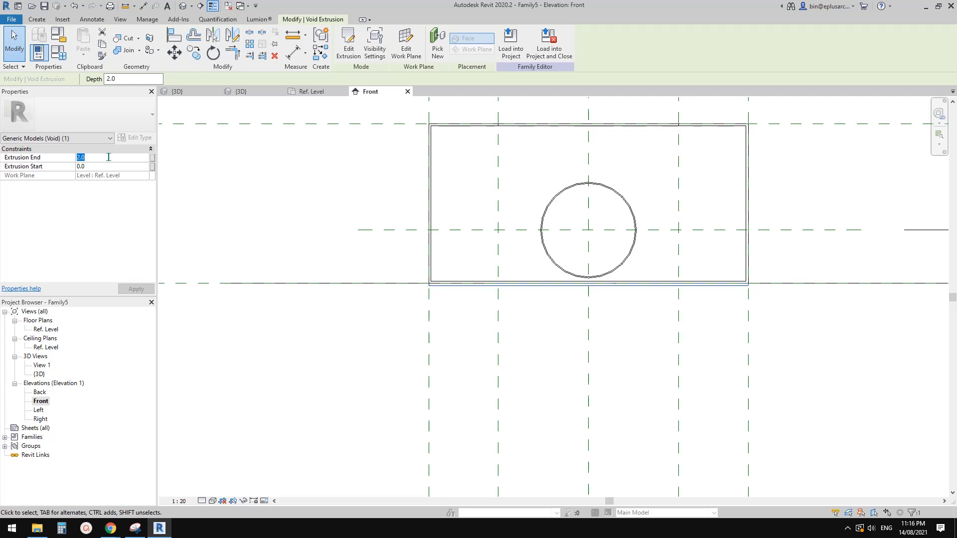
text(500)
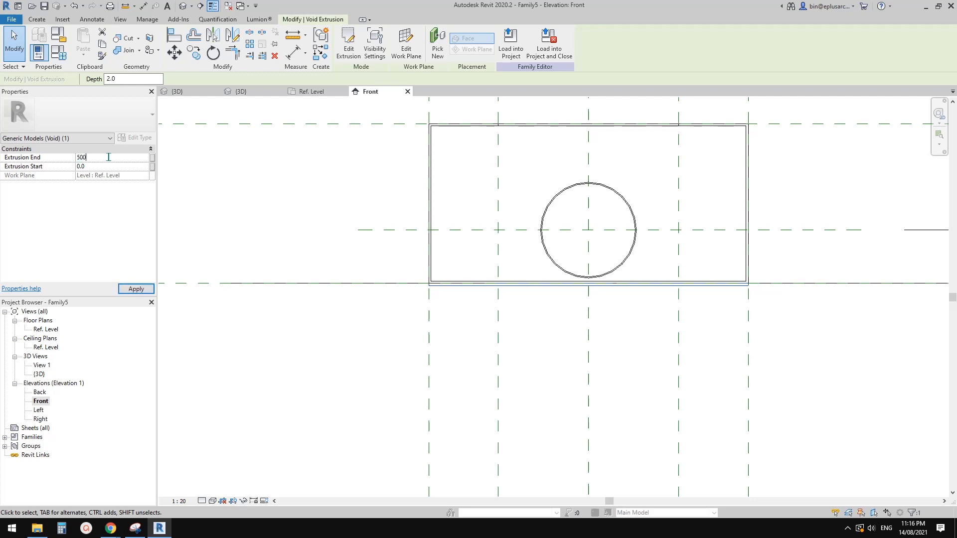
scroll(399, 259, down, 2)
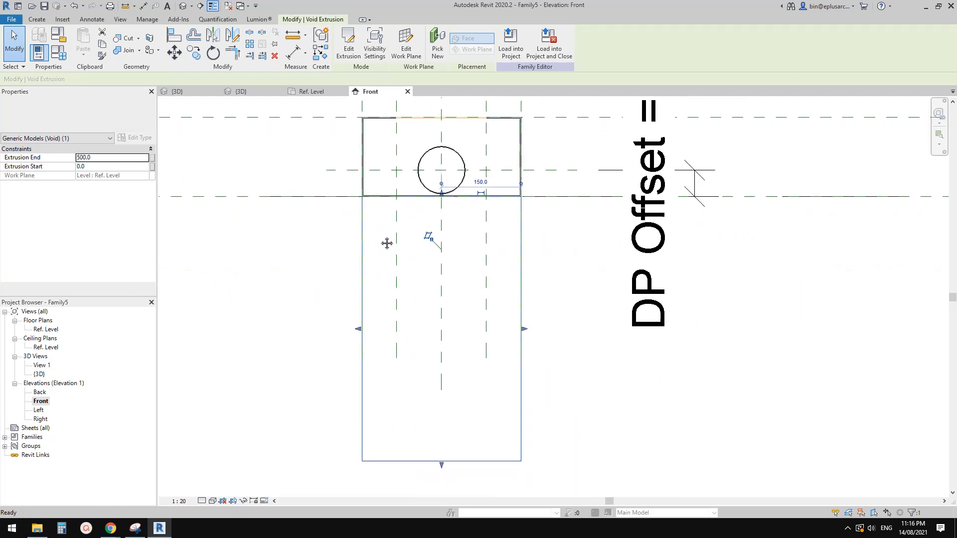
click(292, 275)
Step: Examine the void extrusion in 3D from several angles, checking its position against the head's back and overflow opening
click(184, 6)
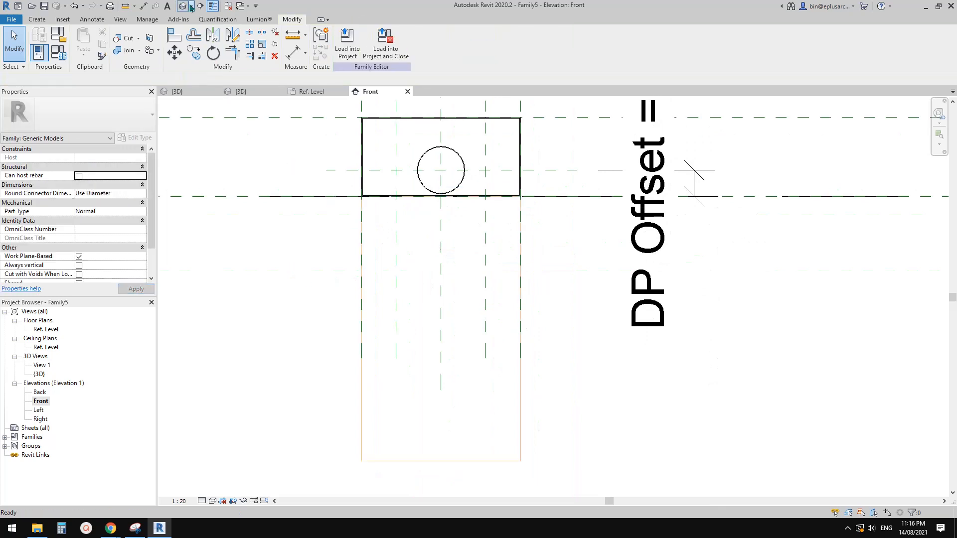
shift+middle_drag(415, 182, 382, 167)
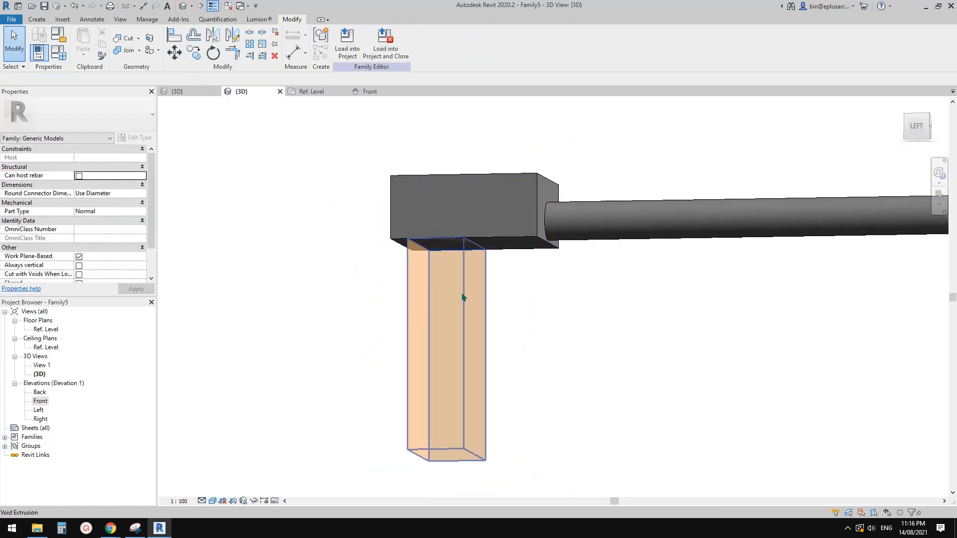
click(455, 311)
shift+middle_drag(455, 311, 432, 284)
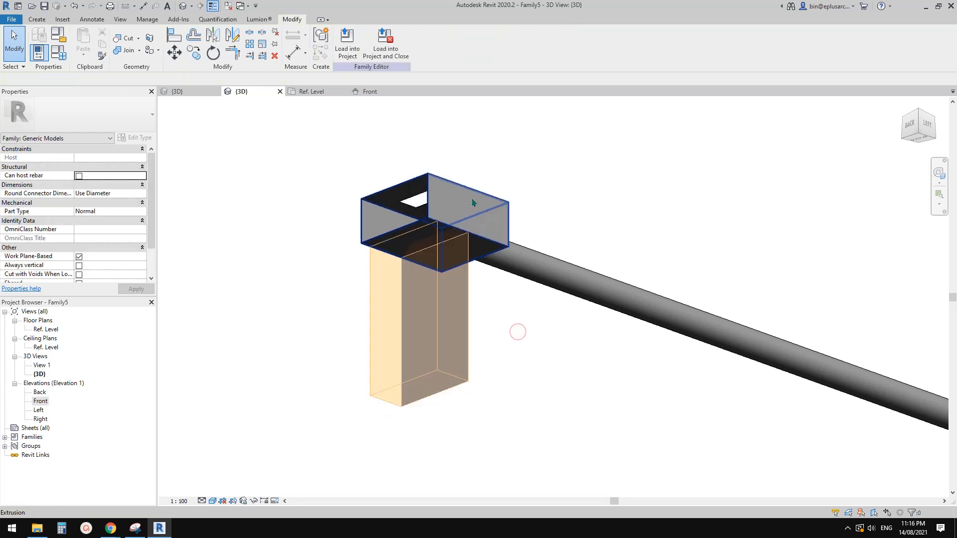
click(466, 313)
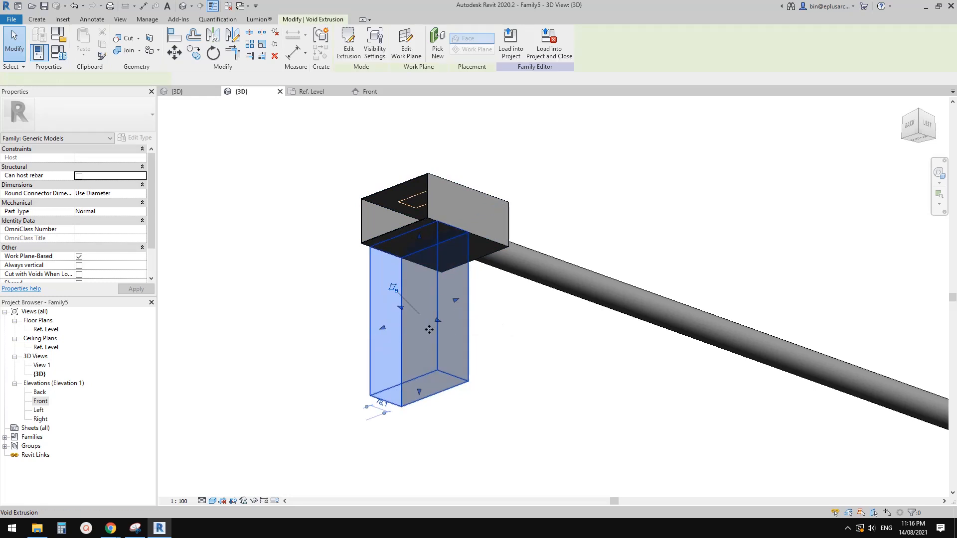
click(512, 345)
shift+middle_drag(530, 344, 461, 360)
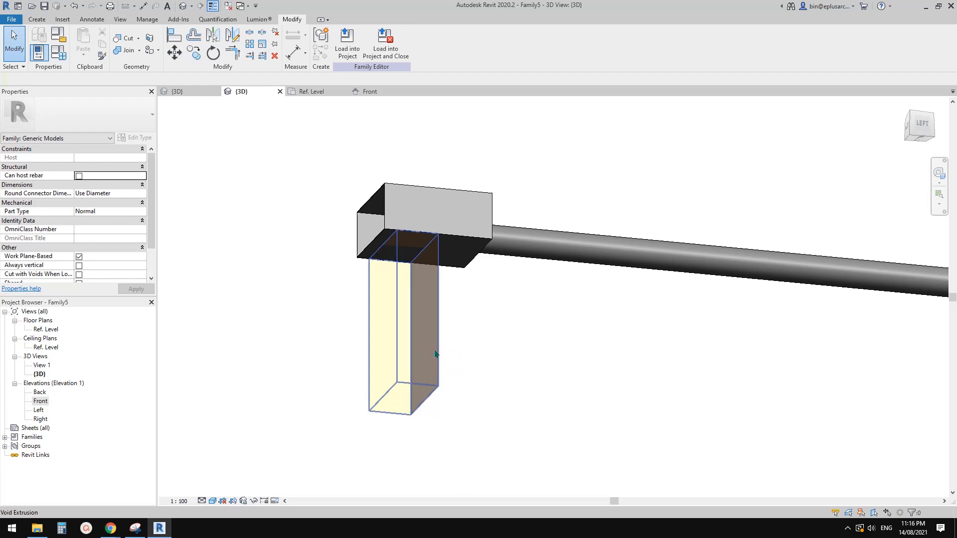
click(489, 358)
mouse_move(492, 348)
shift+middle_down()
mouse_move(468, 360)
mouse_move(478, 346)
shift+middle_up()
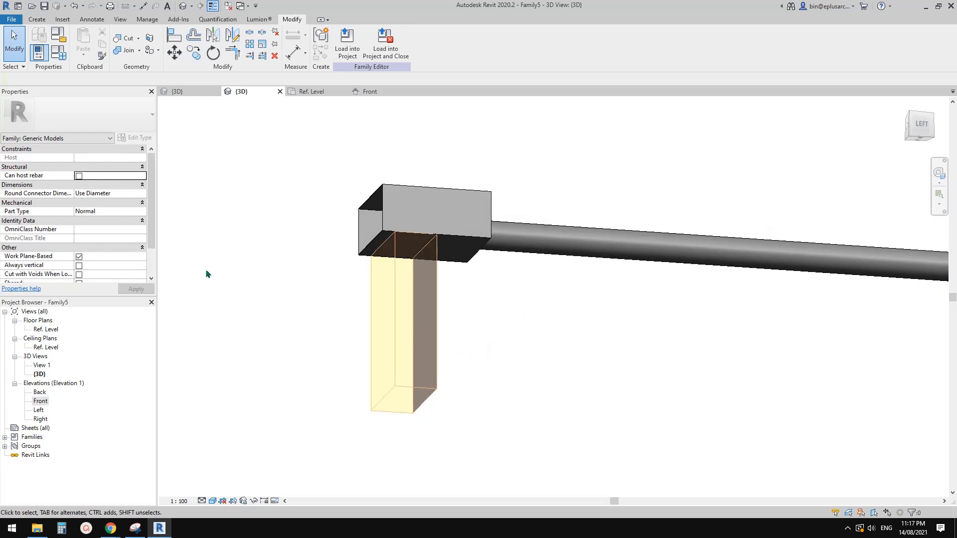
Step: Enable Cut with Voids When Loaded in the family's properties
scroll(94, 243, down, 1)
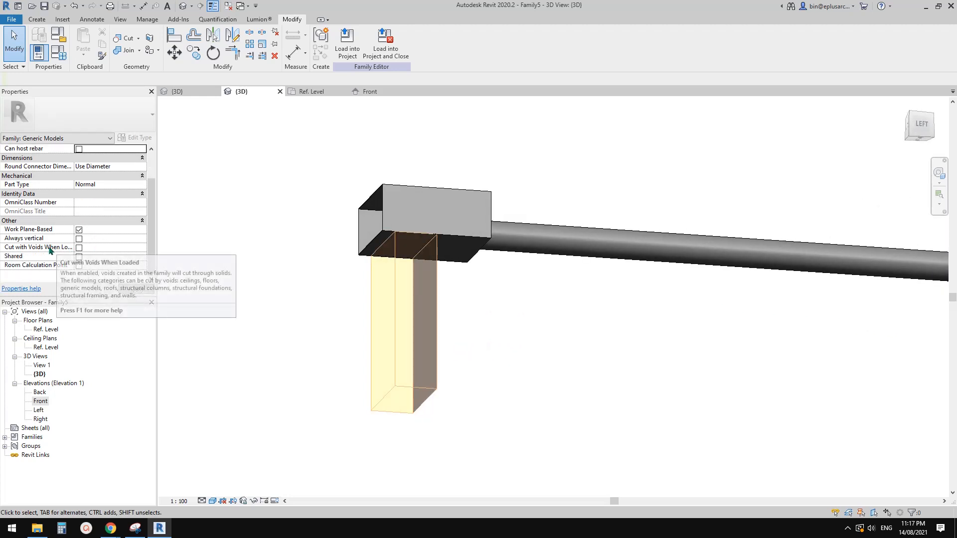
mouse_move(45, 251)
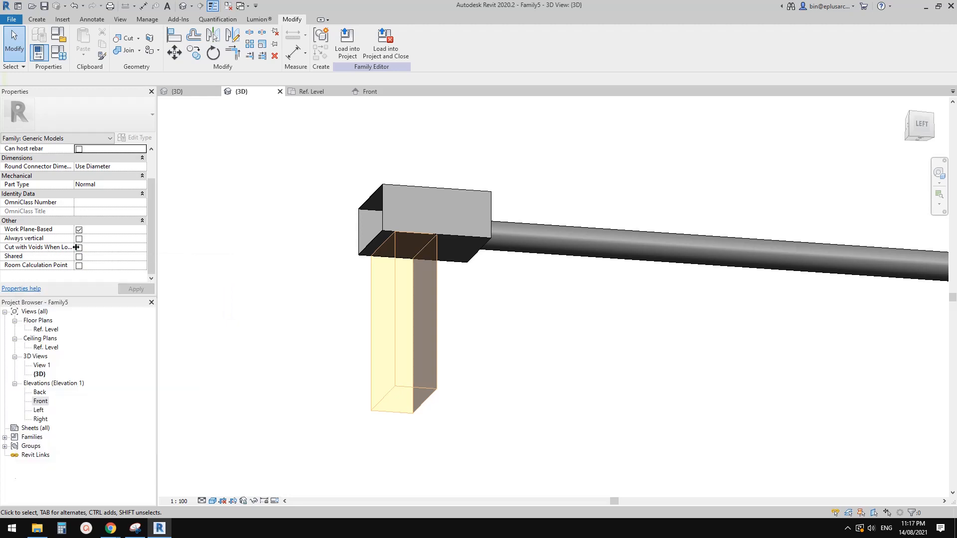
click(78, 248)
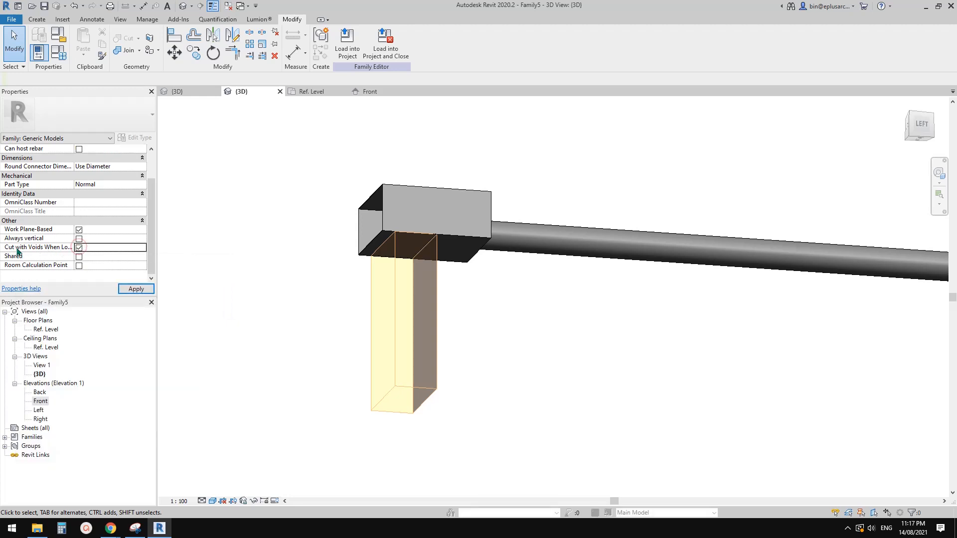
mouse_move(36, 252)
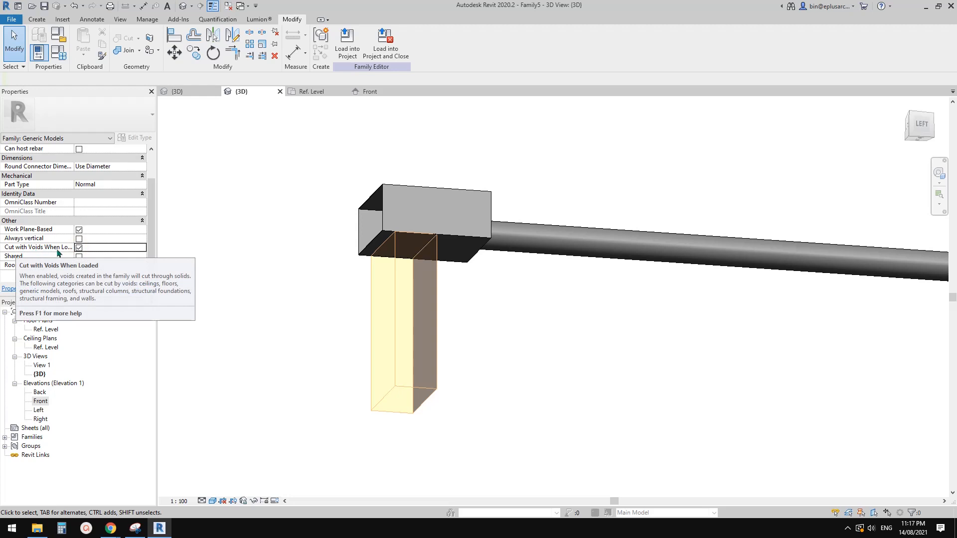
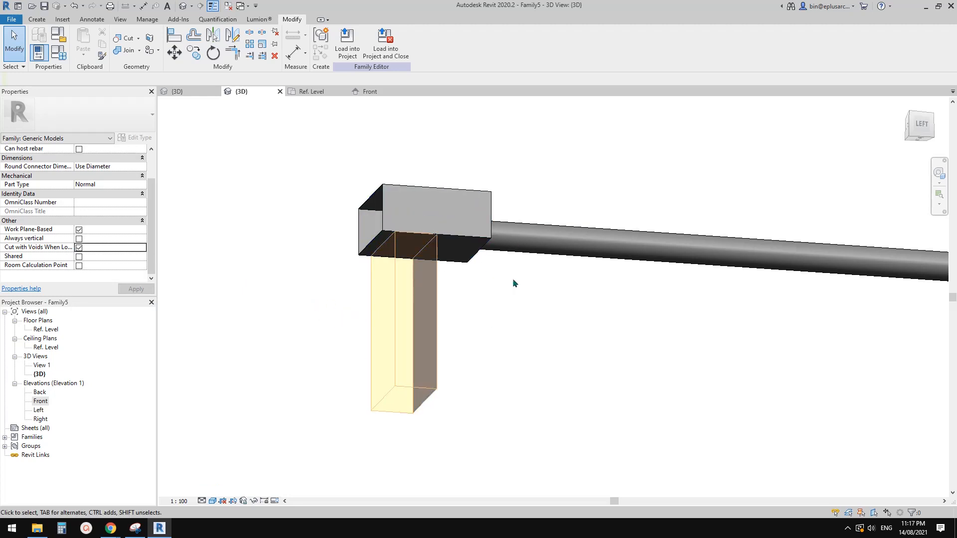
Step: Inspect the underside of the rainwater head in 3D where the void extrusion meets it
shift+middle_drag(514, 283, 444, 185)
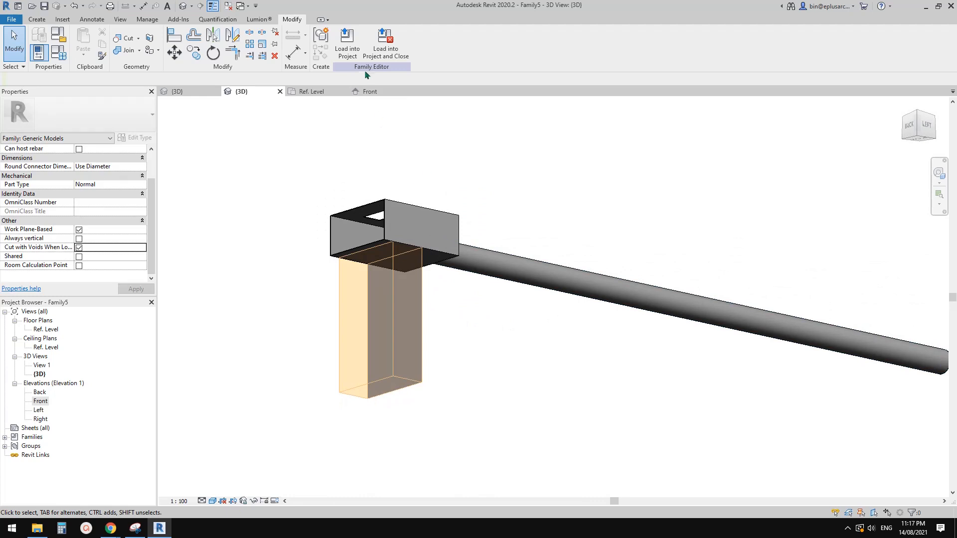
shift+middle_drag(409, 140, 497, 289)
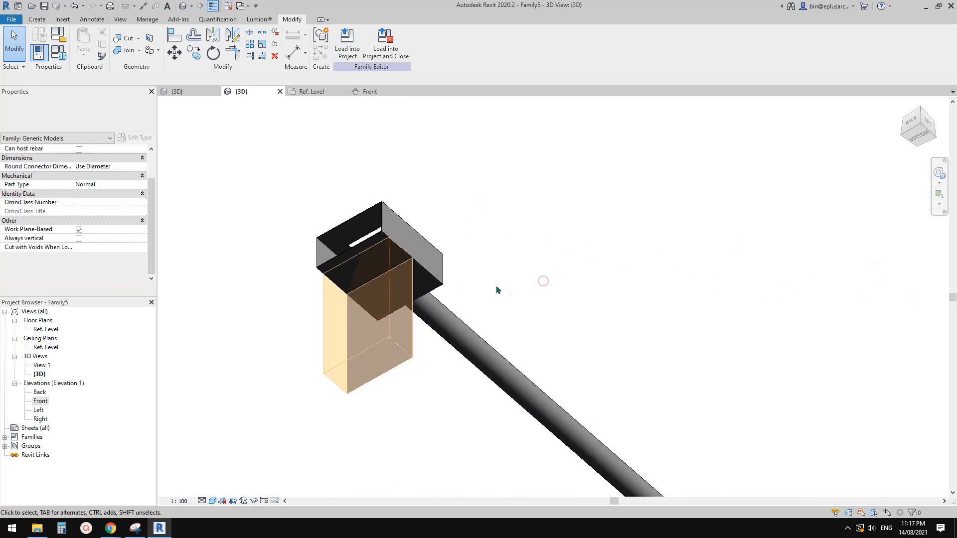
scroll(380, 280, up, 1)
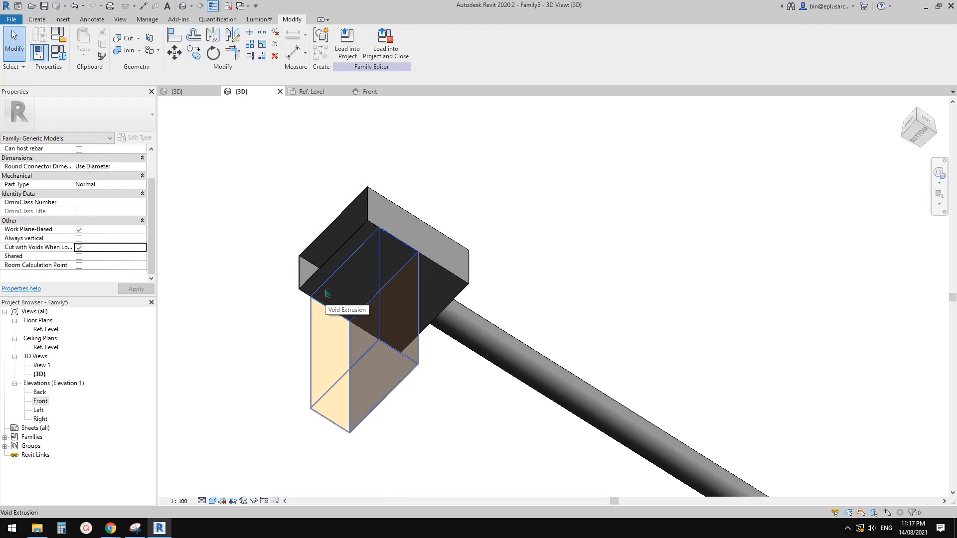
shift+middle_drag(346, 301, 376, 337)
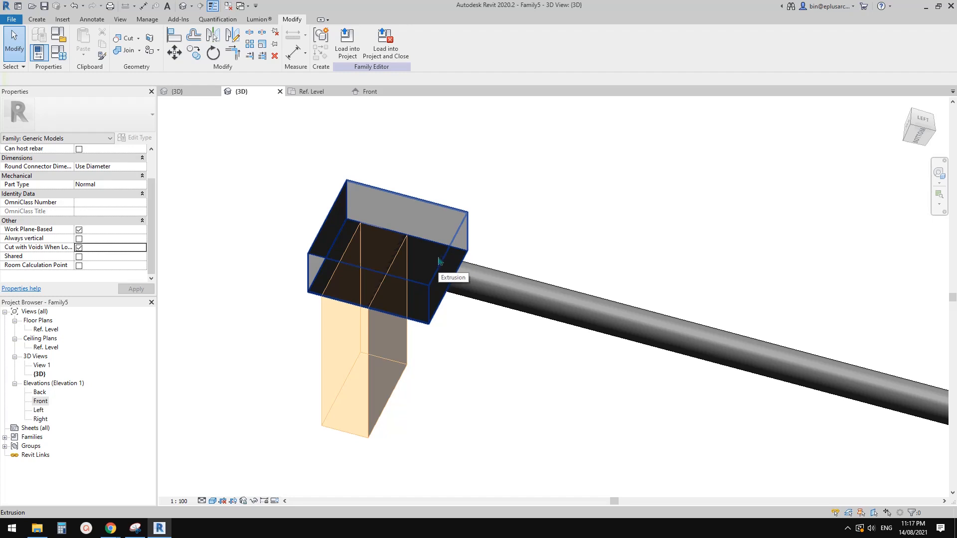
middle_drag(387, 341, 400, 316)
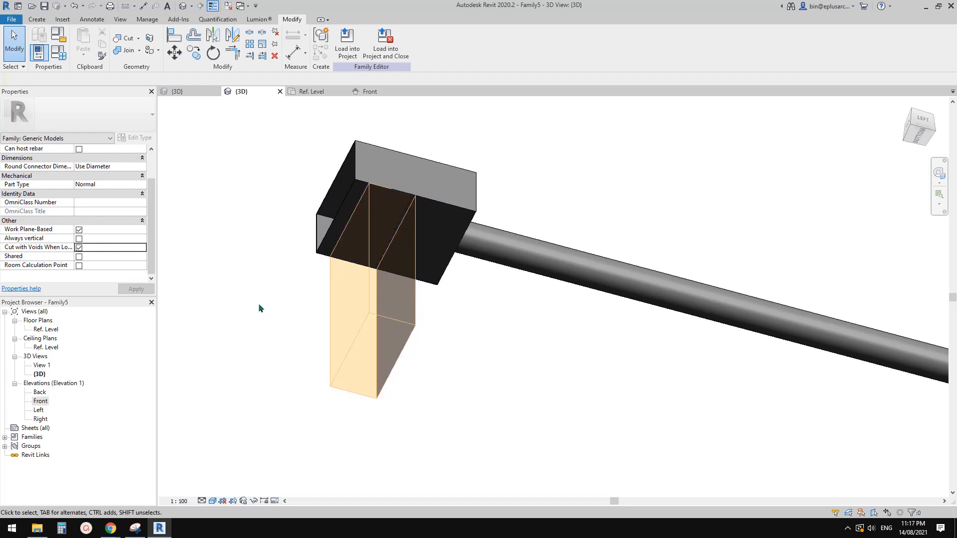
middle_drag(258, 303, 264, 313)
Step: In the Ref. Level plan, sketch a void extrusion rectangle 300 mm wide and about 158 mm high across the head, locking its edges to the reference planes
double_click(45, 330)
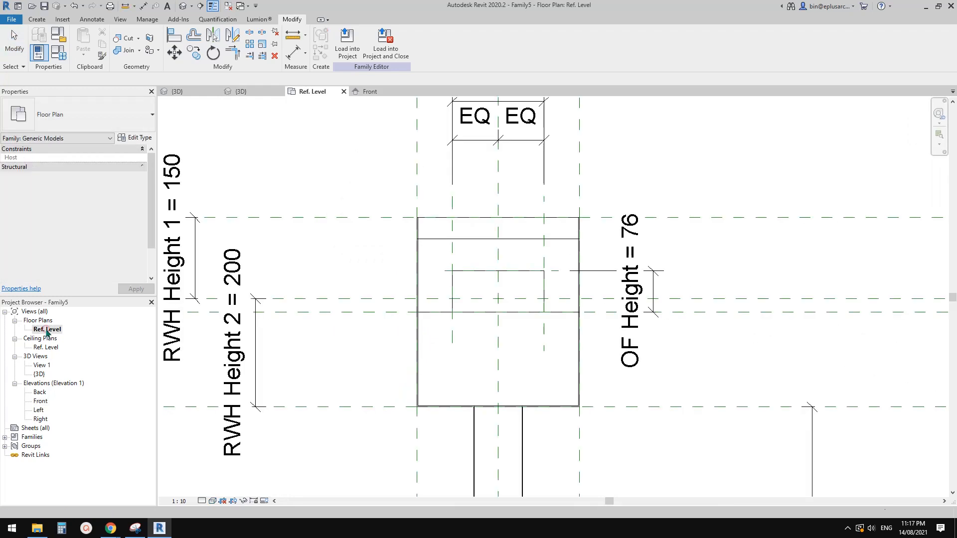
middle_drag(492, 274, 435, 260)
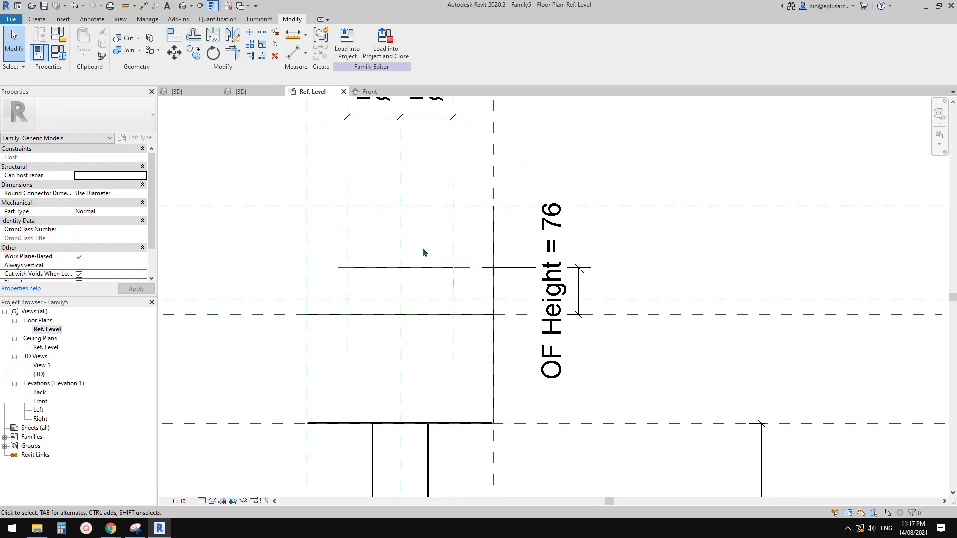
click(35, 20)
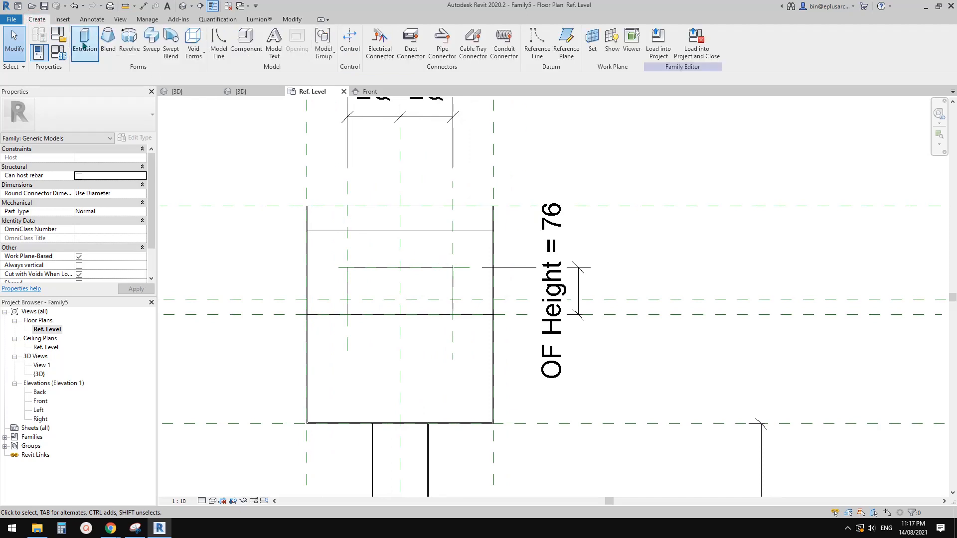
click(199, 42)
click(214, 71)
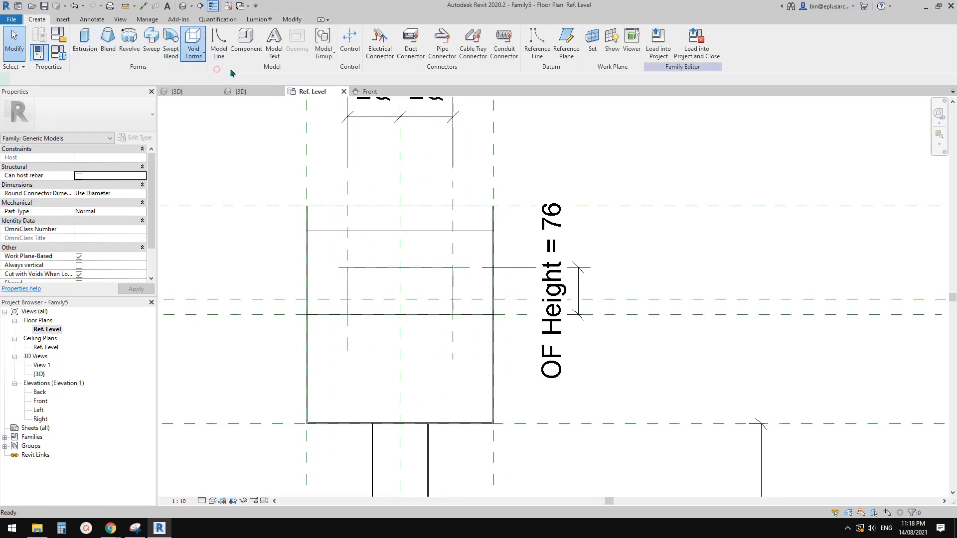
click(374, 34)
scroll(501, 239, up, 1)
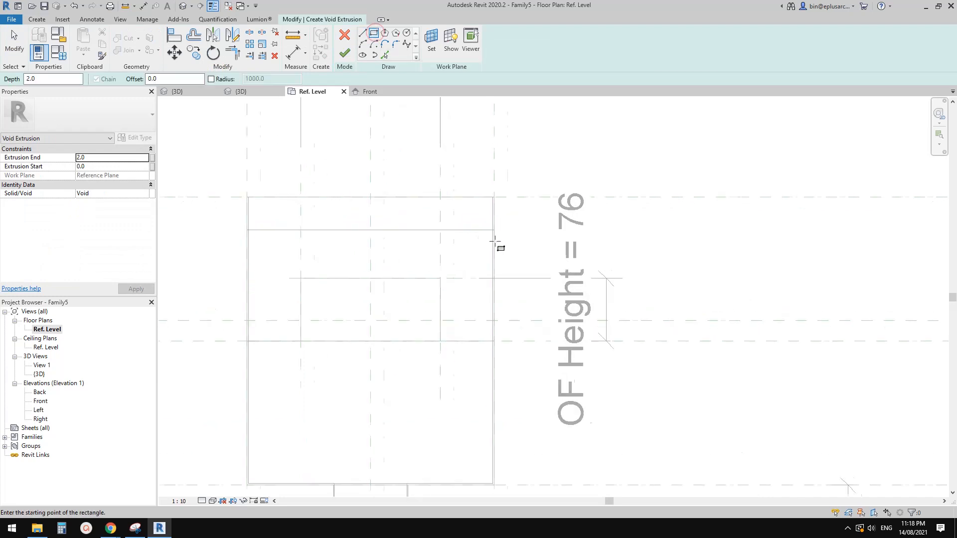
middle_drag(500, 245, 572, 241)
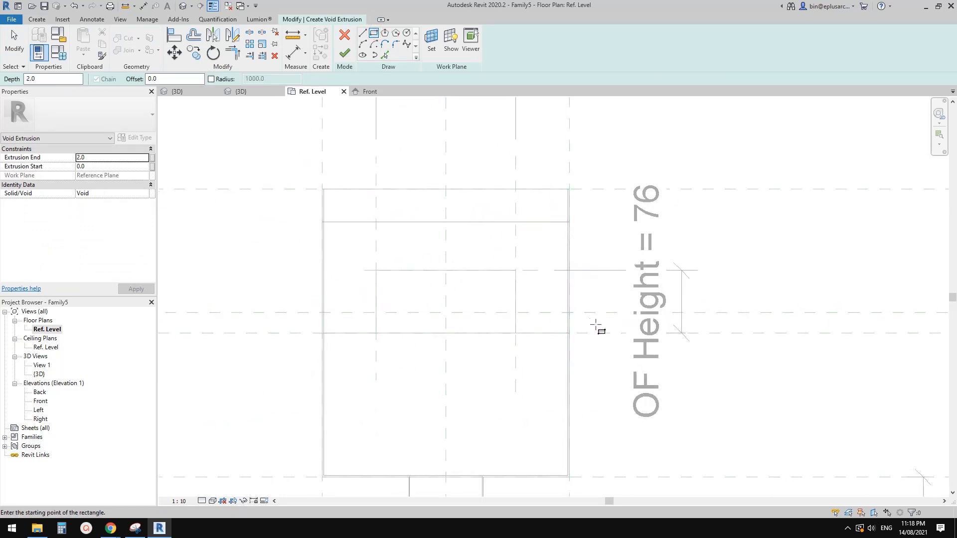
click(570, 333)
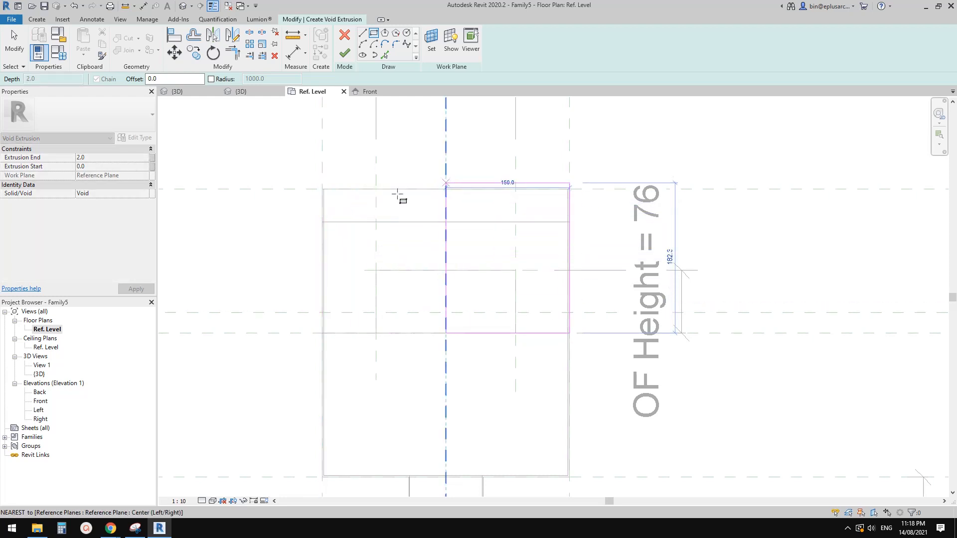
click(321, 203)
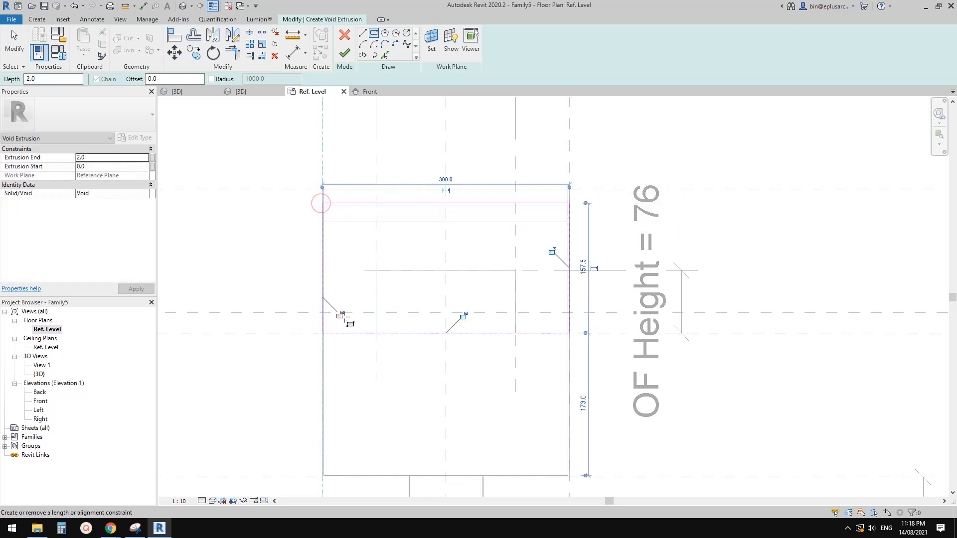
click(552, 252)
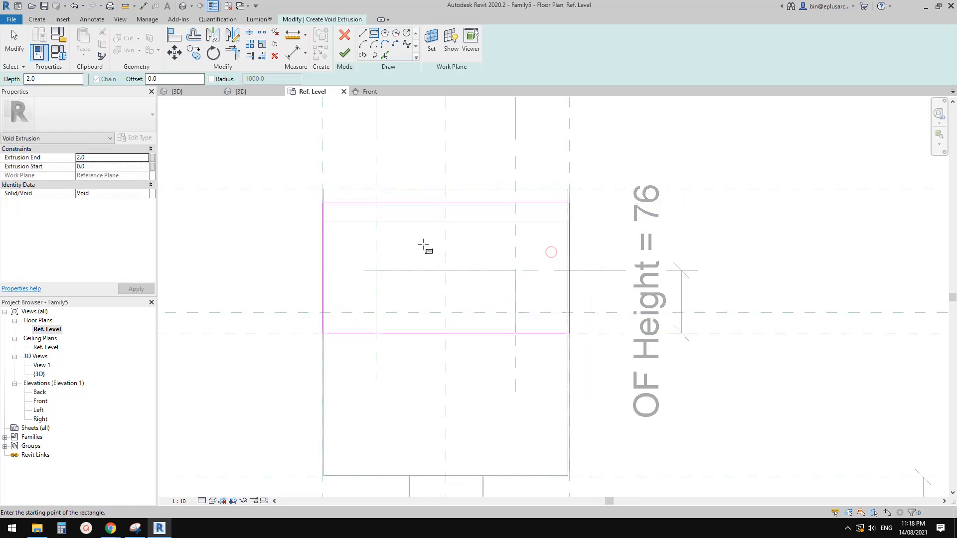
Step: Dimension the void rectangle's height, label it with the Void Height parameter, and finish the sketch
middle_drag(382, 282, 491, 287)
key(d)
key(i)
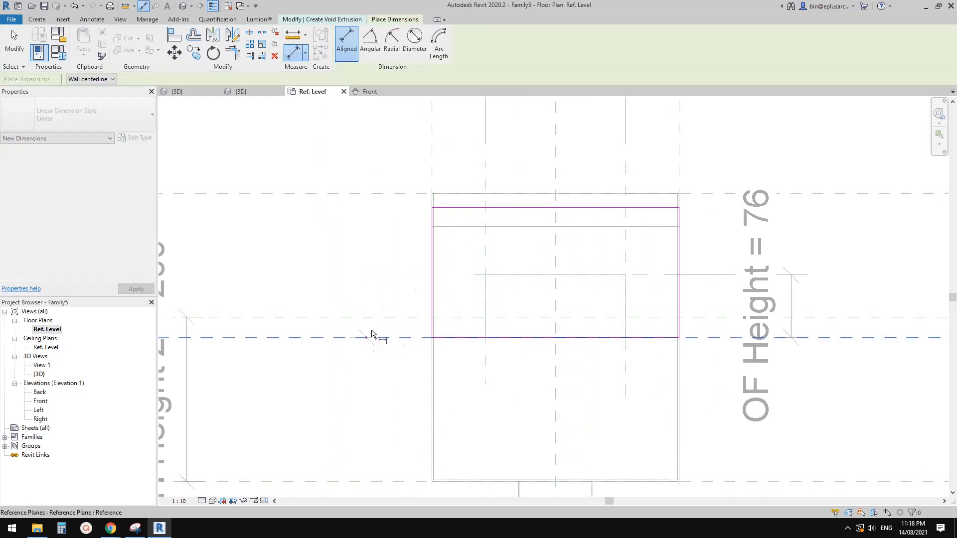
click(371, 337)
click(457, 208)
click(370, 269)
key(Escape)
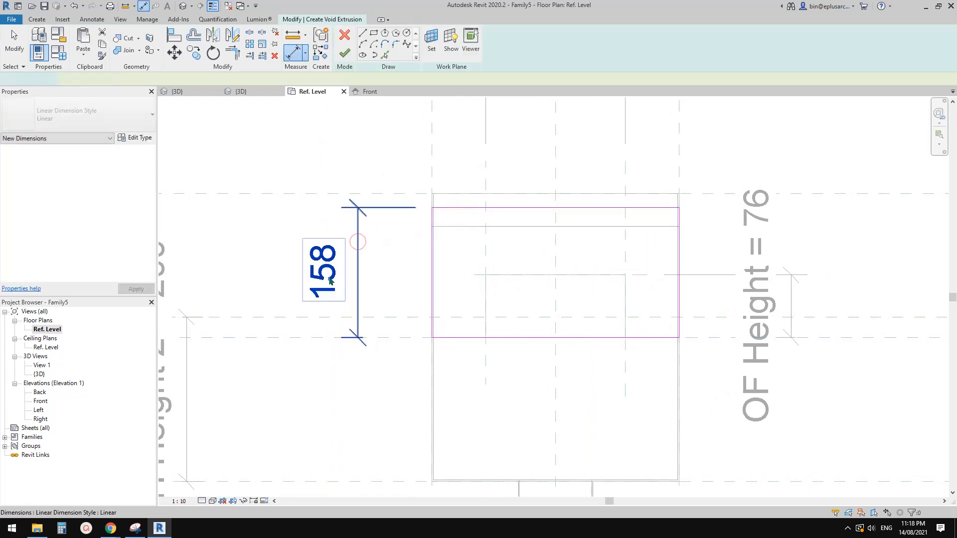
click(416, 43)
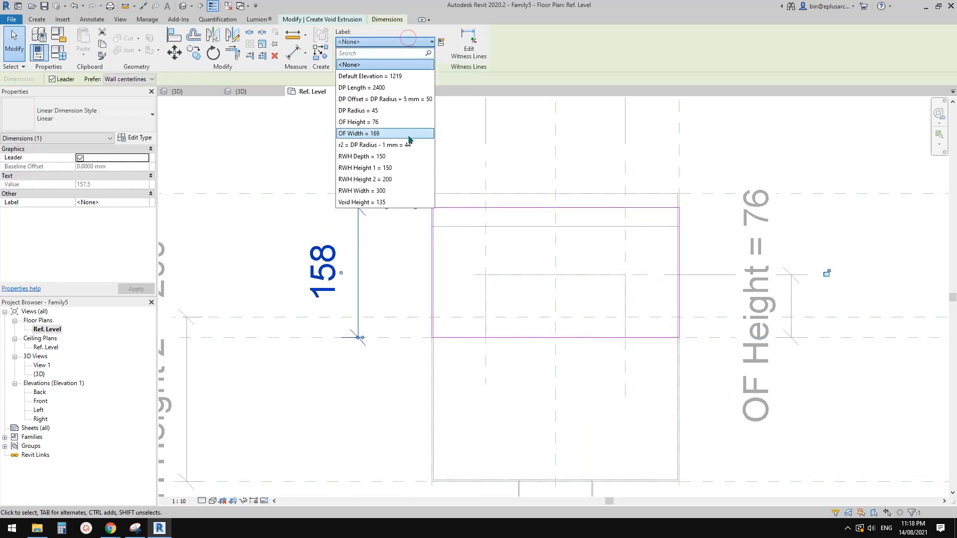
click(382, 202)
click(381, 198)
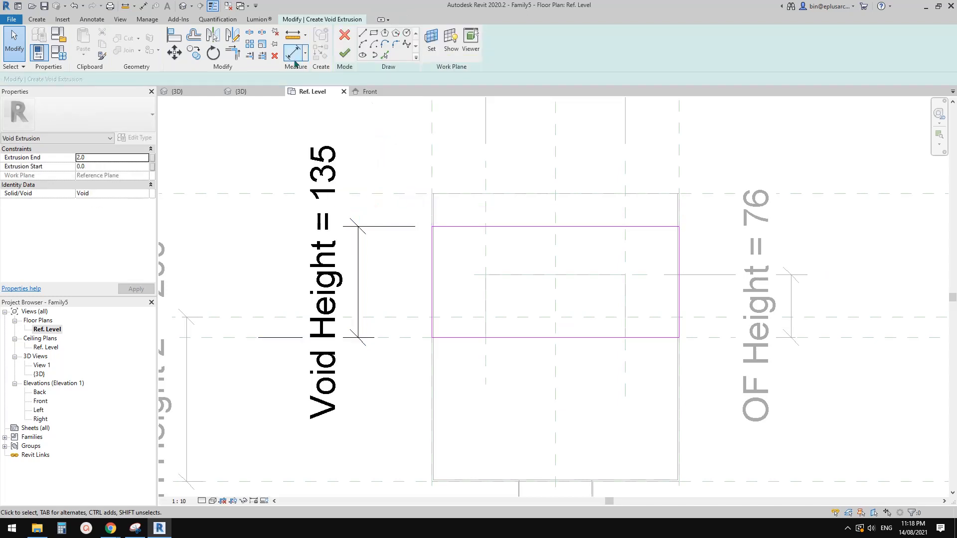
click(343, 53)
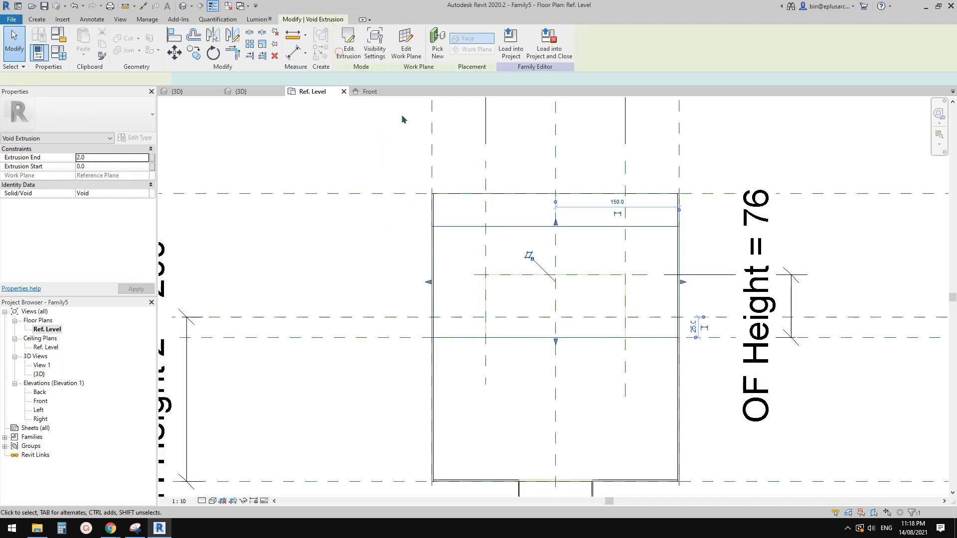
Step: Move the new void extrusion's work plane to the Ref. Level in the front elevation and set its extrusion end to -2 mm
click(182, 6)
shift+middle_drag(499, 259, 369, 269)
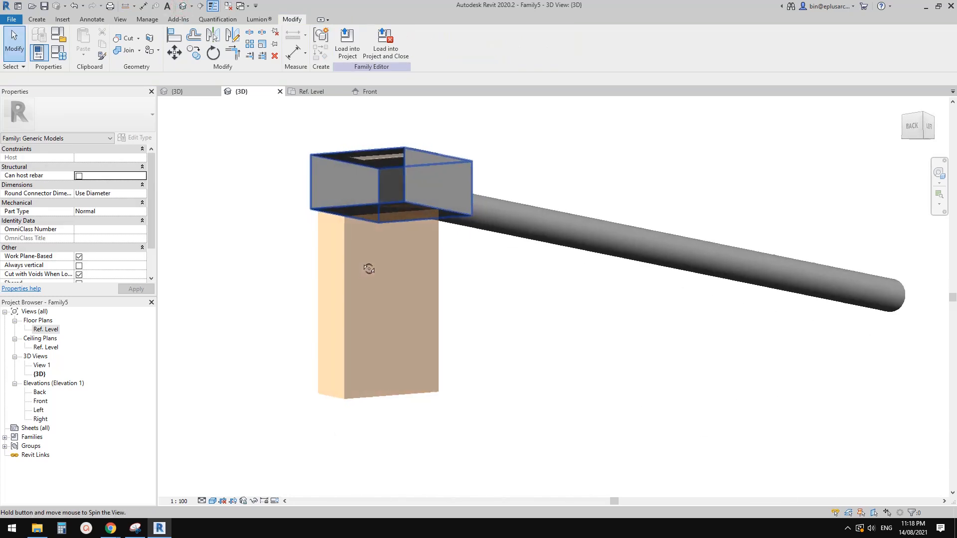
scroll(382, 170, up, 3)
shift+middle_drag(383, 171, 368, 271)
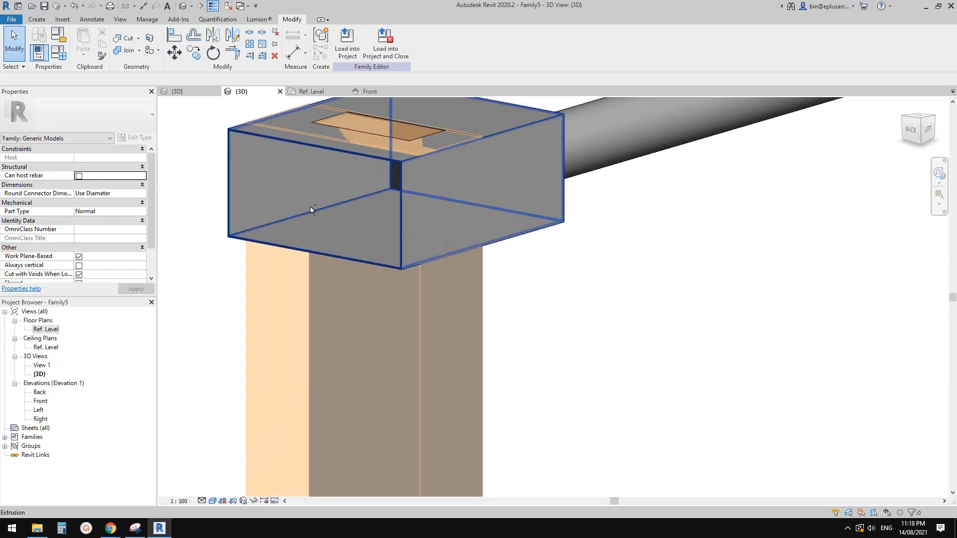
click(265, 129)
scroll(267, 130, down, 2)
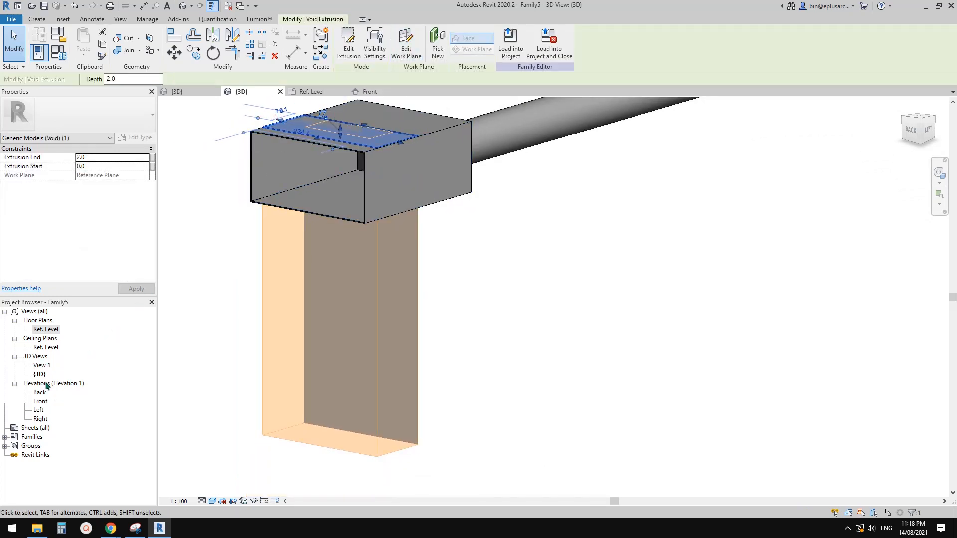
double_click(41, 401)
scroll(359, 123, up, 3)
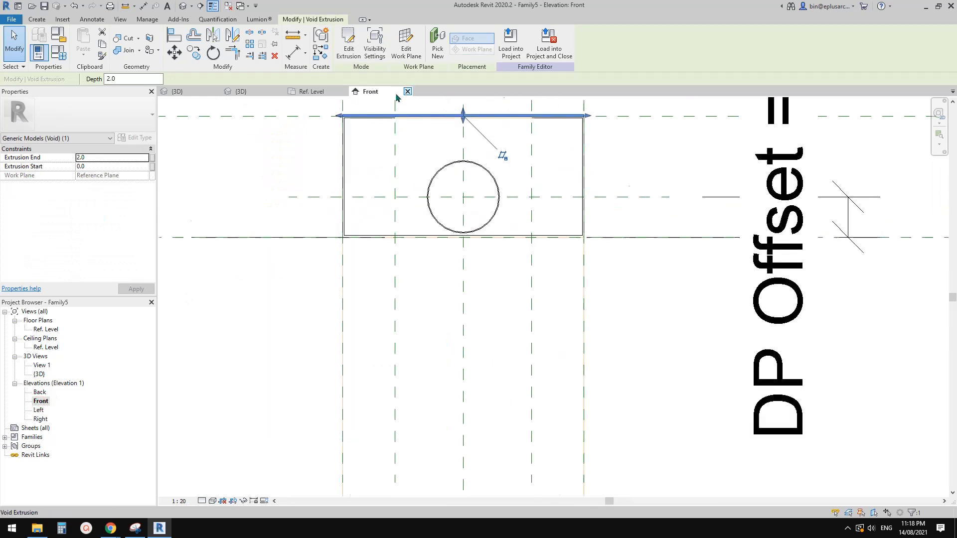
scroll(431, 126, down, 2)
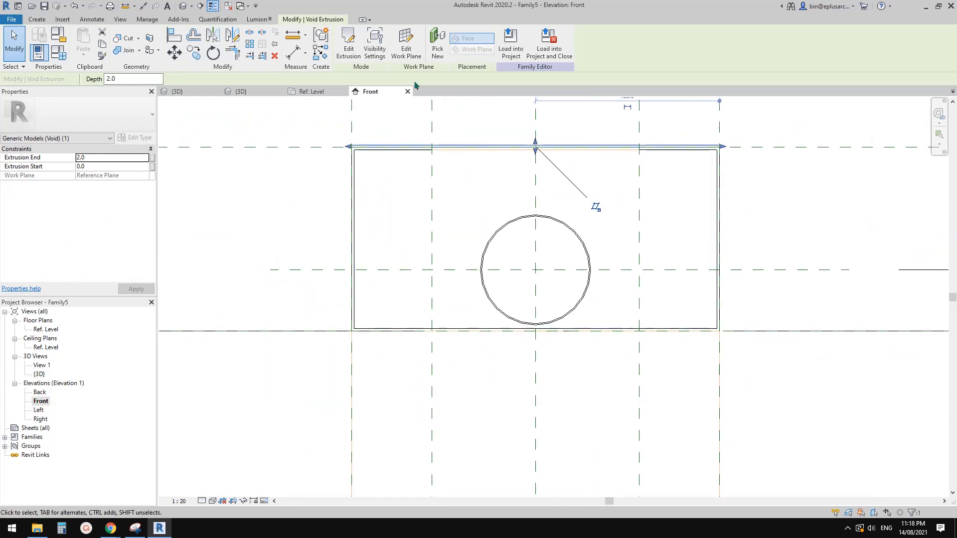
click(406, 47)
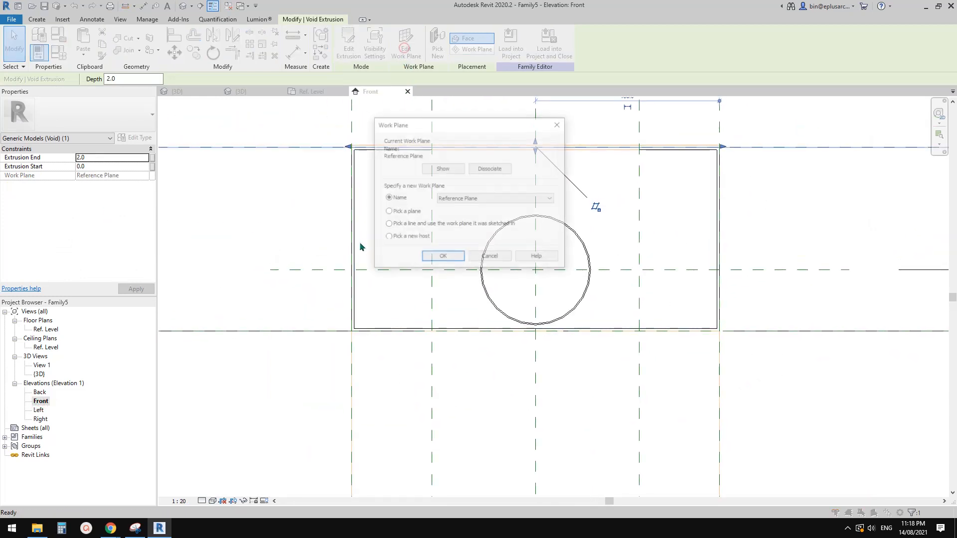
click(442, 258)
click(268, 332)
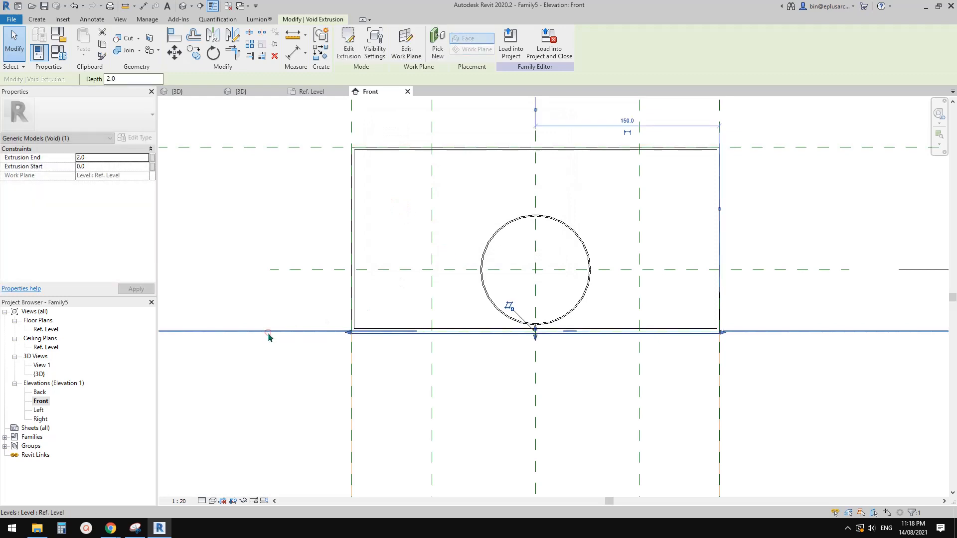
click(99, 160)
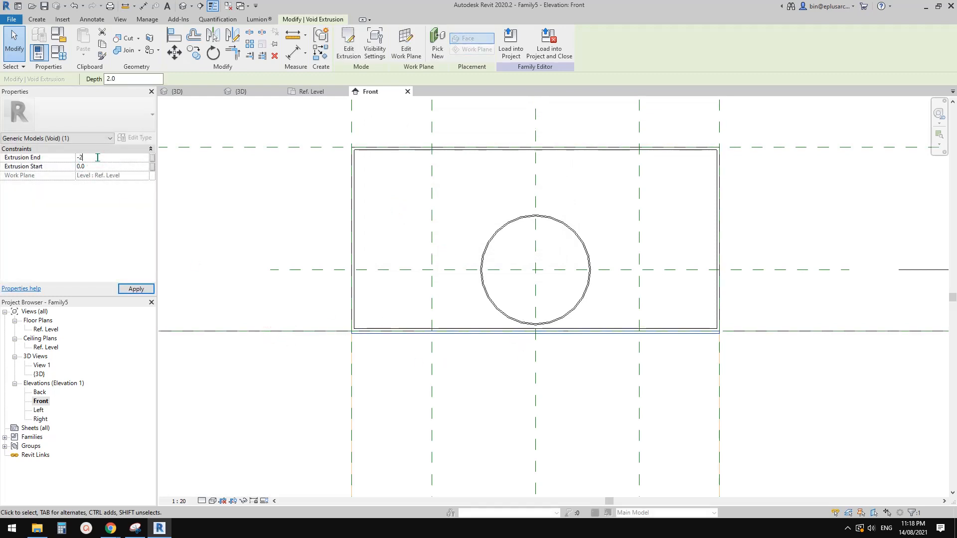
middle_click(284, 215)
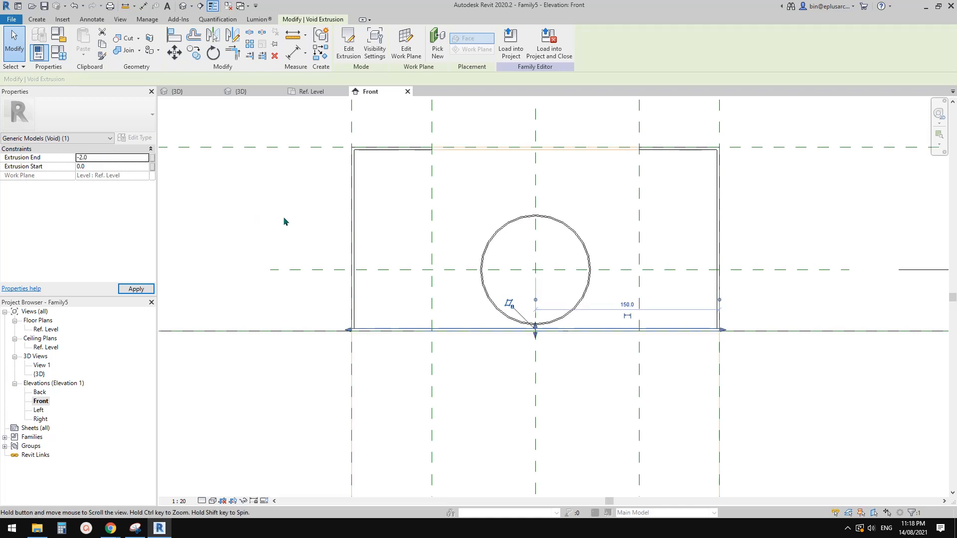
Step: Check the new void from behind in 3D and set Void Height to 120 mm in the family types
click(184, 10)
key(Escape)
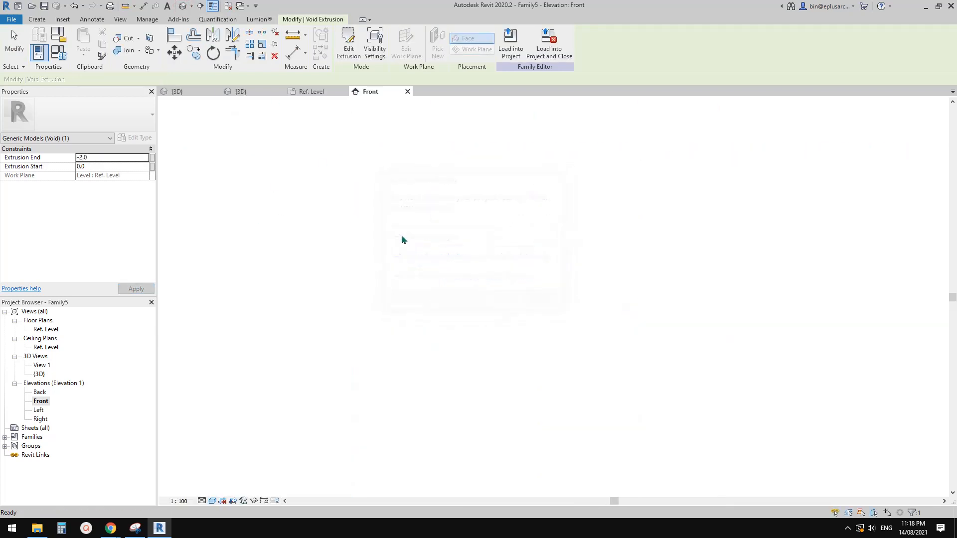
shift+middle_drag(403, 240, 563, 347)
shift+middle_drag(501, 289, 387, 299)
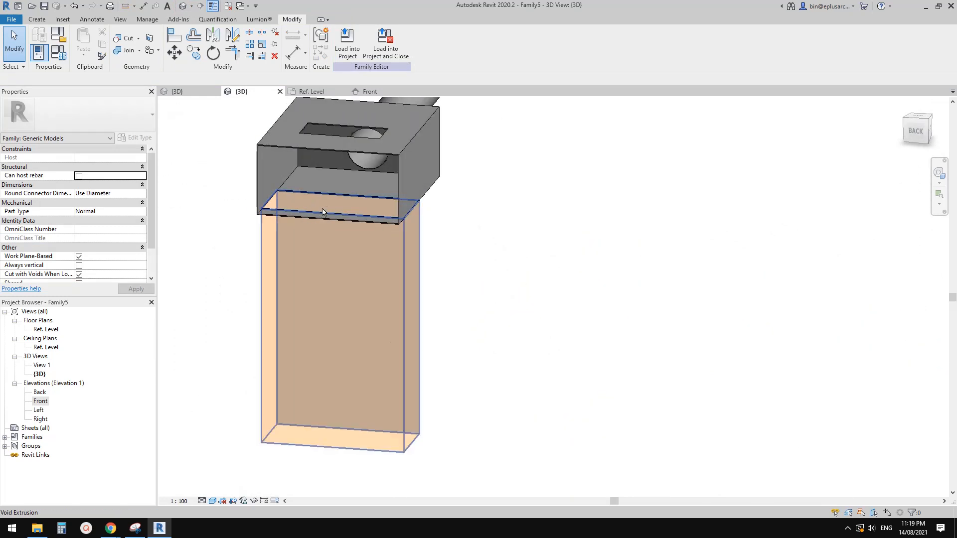
shift+middle_drag(323, 210, 249, 189)
shift+middle_drag(440, 166, 234, 151)
click(59, 52)
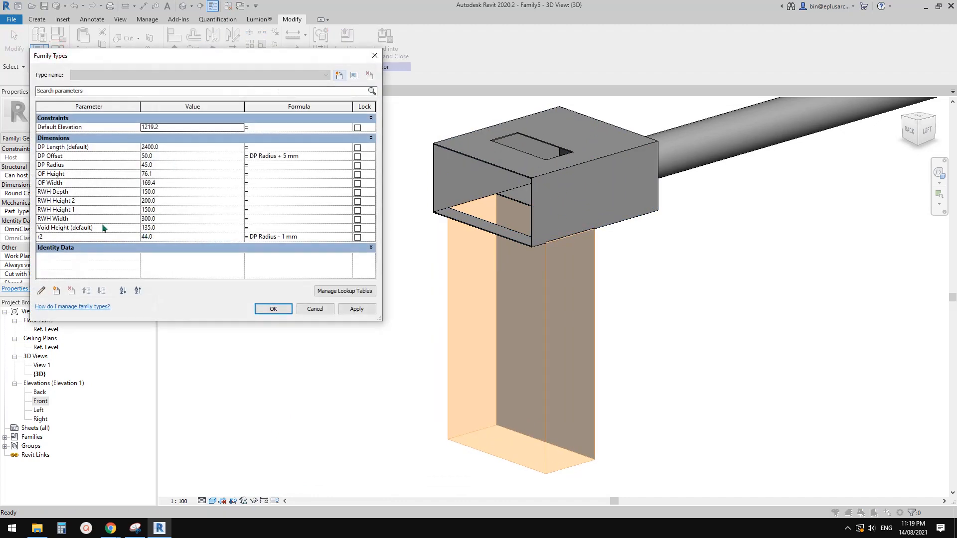
click(177, 227)
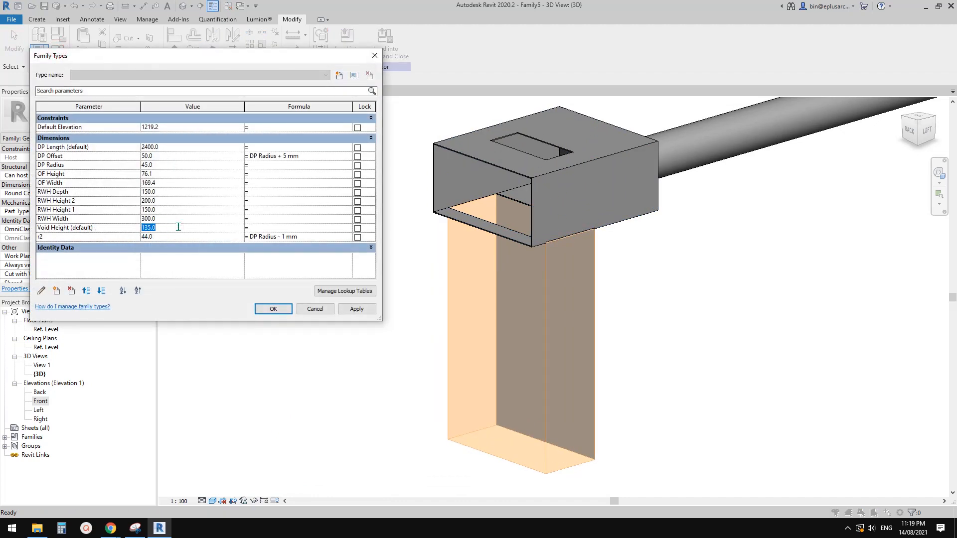
click(350, 309)
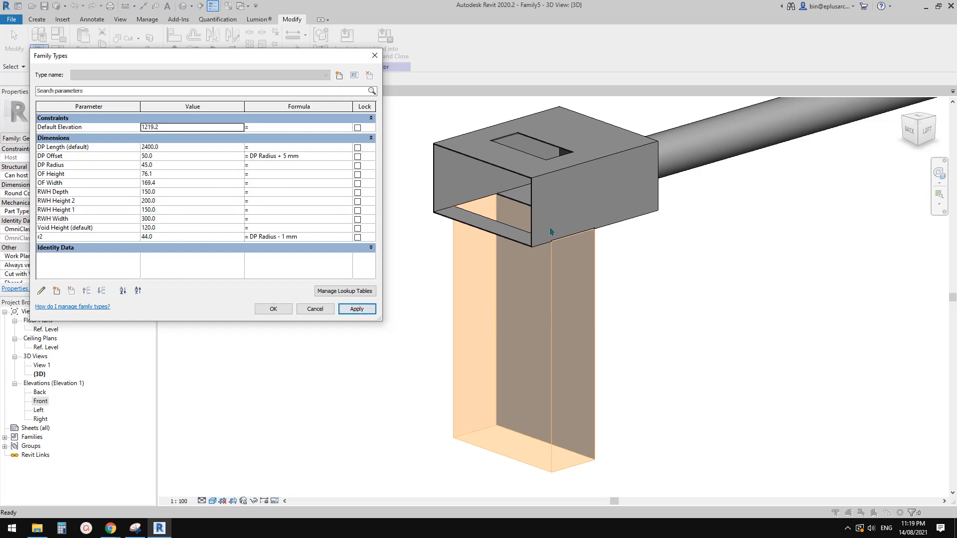
click(271, 309)
Step: Load the updated rainwater head family into the project, overwriting the existing version and leaving the project unsaved
click(347, 43)
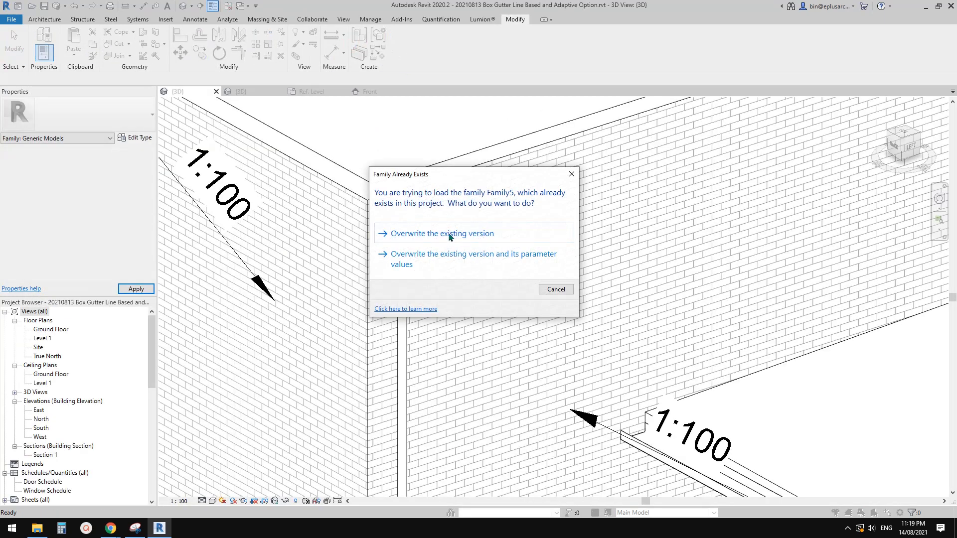
click(449, 236)
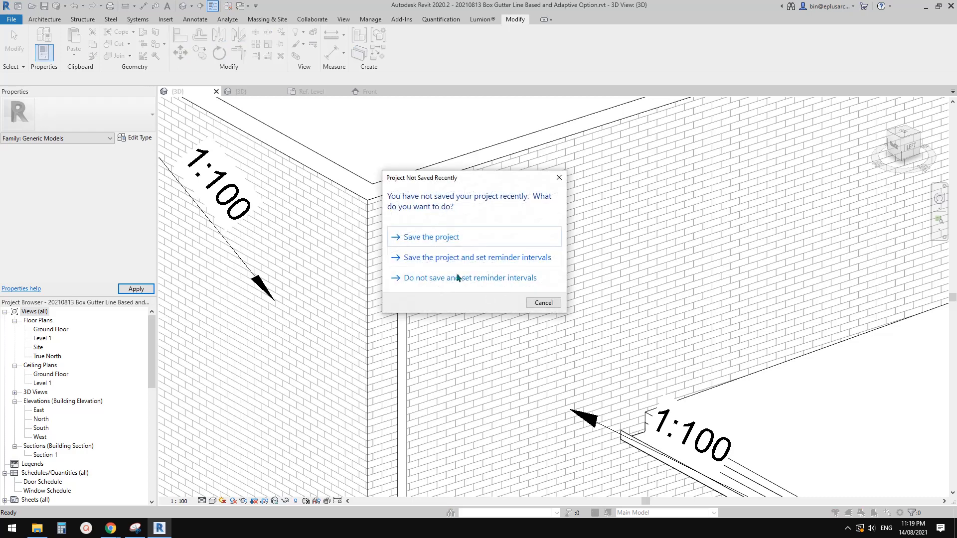
click(457, 278)
scroll(419, 279, up, 5)
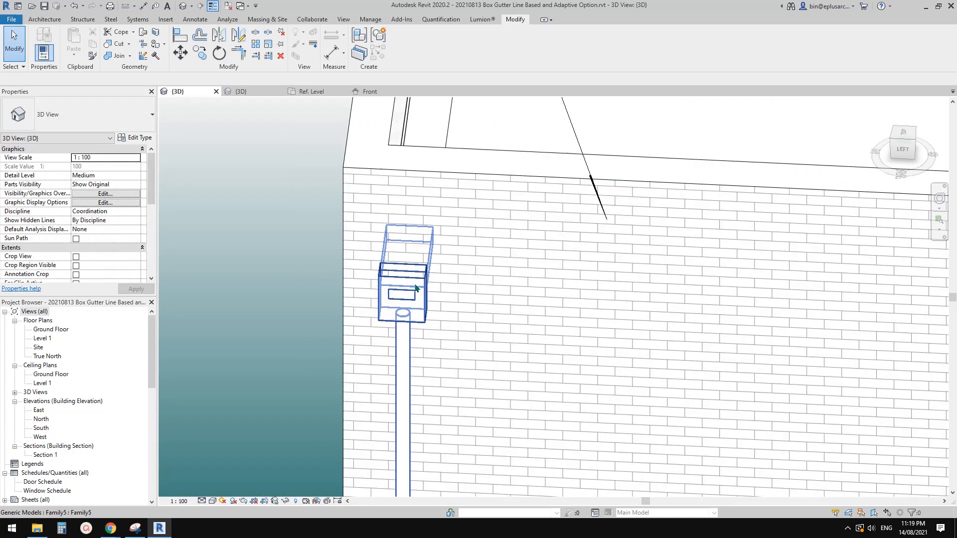
Step: Temporarily hide the rainwater head to check the wall behind it from above, and restore its display
click(416, 286)
shift+middle_drag(441, 287, 394, 386)
key(Escape)
scroll(396, 324, up, 1)
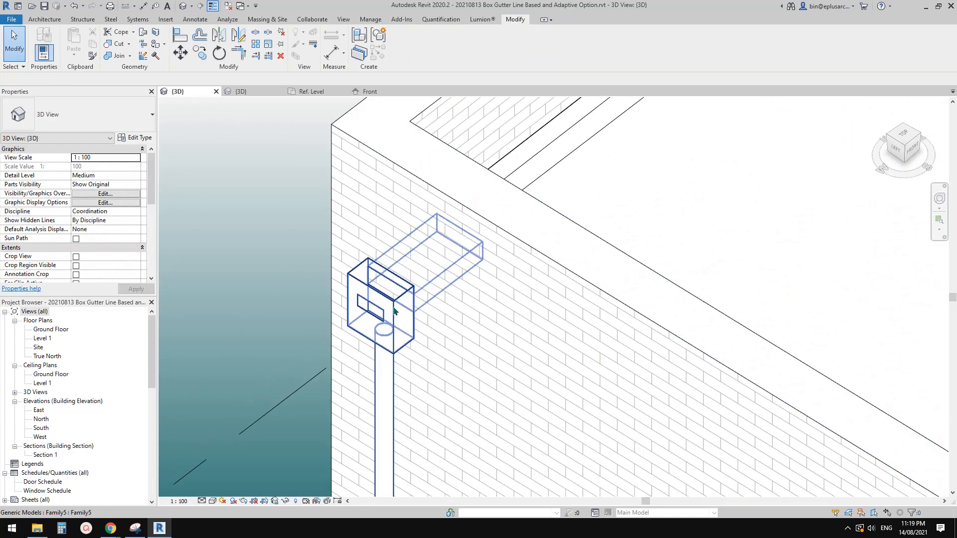
click(394, 312)
key(h)
key(h)
shift+middle_drag(395, 299, 264, 138)
key(h)
key(r)
Step: Cut the double brick wall with the rainwater head's void using Cut Geometry
click(426, 258)
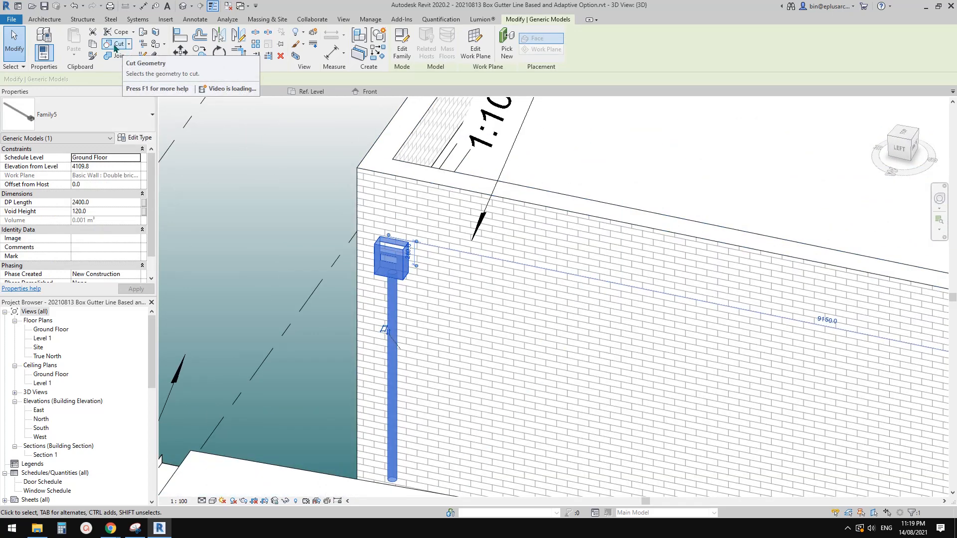
click(114, 44)
click(448, 210)
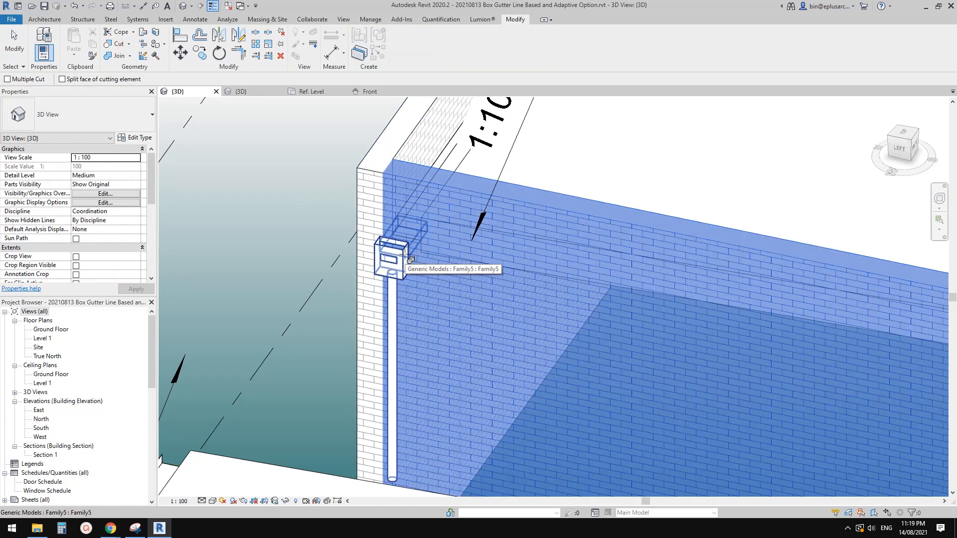
click(409, 260)
key(Escape)
Step: Temporarily hide the rainwater head, examine the wall opening from outside and from the gutter side, and show the head again
scroll(404, 264, up, 2)
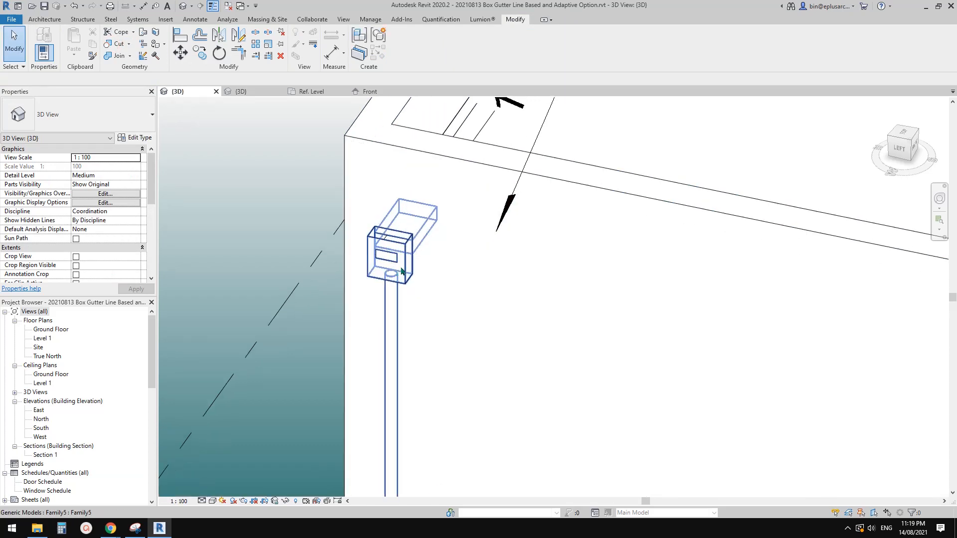
click(401, 265)
key(h)
key(h)
shift+middle_drag(401, 265, 341, 325)
scroll(411, 253, down, 2)
shift+middle_drag(418, 251, 252, 307)
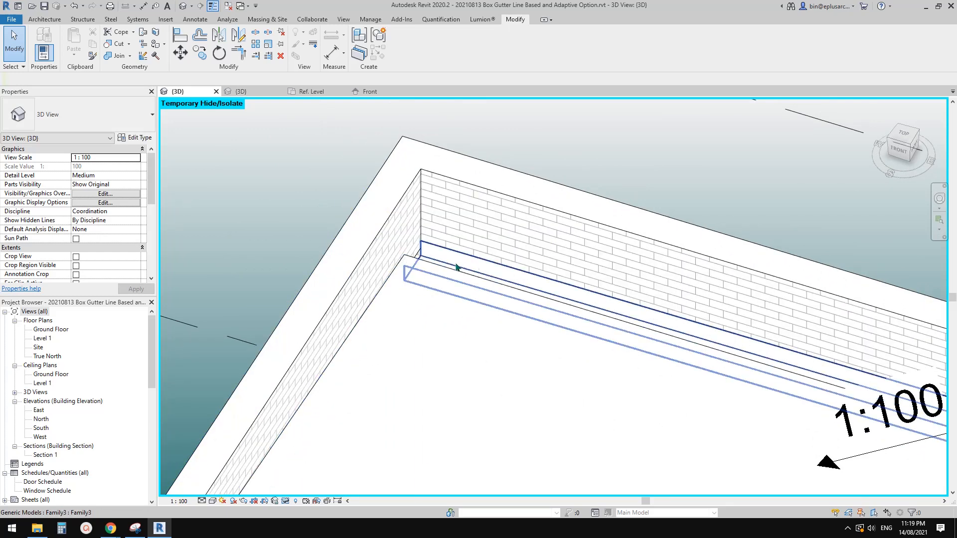
shift+middle_drag(434, 264, 480, 261)
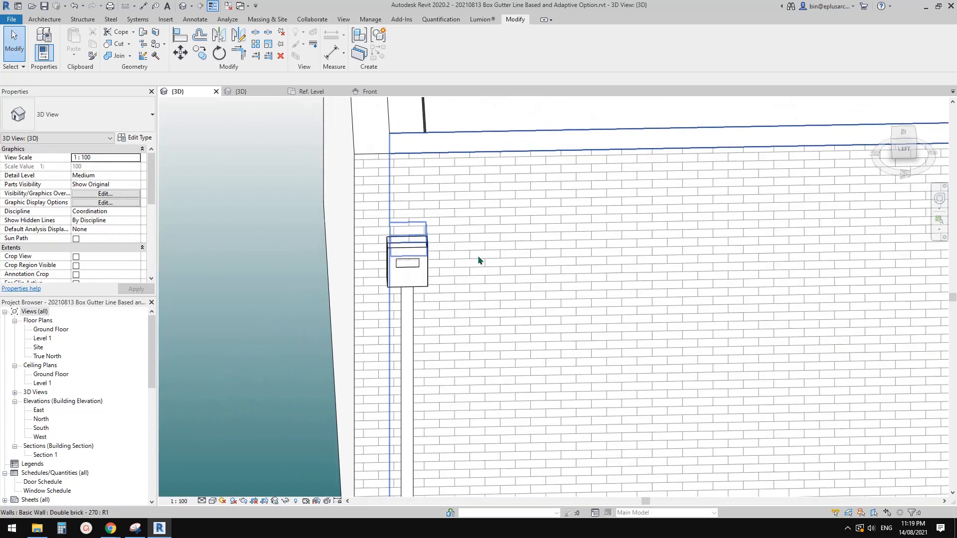
Step: Face the model from the left side and temporarily hide the roof category
click(421, 279)
click(898, 157)
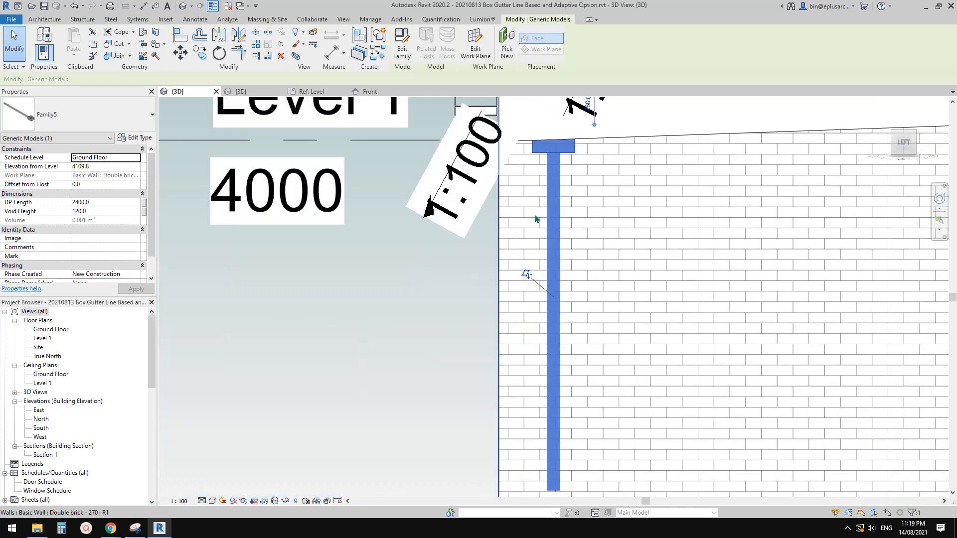
scroll(554, 215, down, 1)
middle_drag(568, 211, 477, 280)
click(498, 240)
click(545, 215)
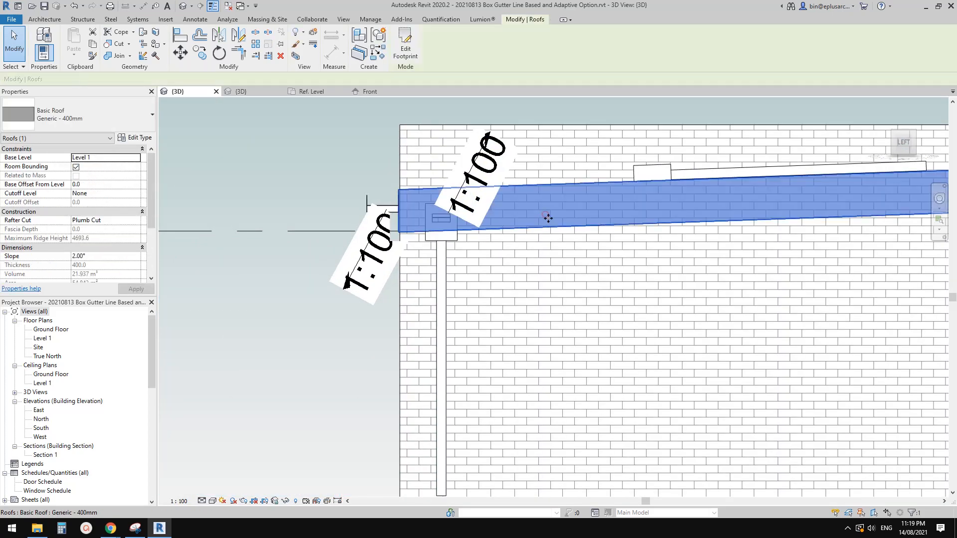
scroll(547, 217, down, 1)
middle_drag(547, 216, 543, 257)
scroll(480, 256, down, 1)
key(h)
key(c)
Step: In wireframe display, move the rainwater head up in line with the box gutter, at an elevation of 4154.8 mm
scroll(406, 249, down, 1)
scroll(396, 246, up, 5)
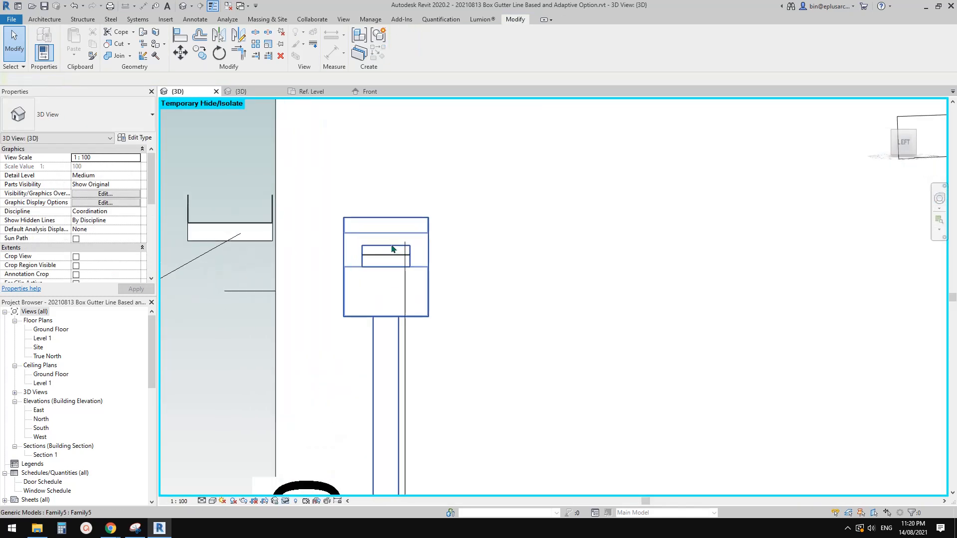
key(w)
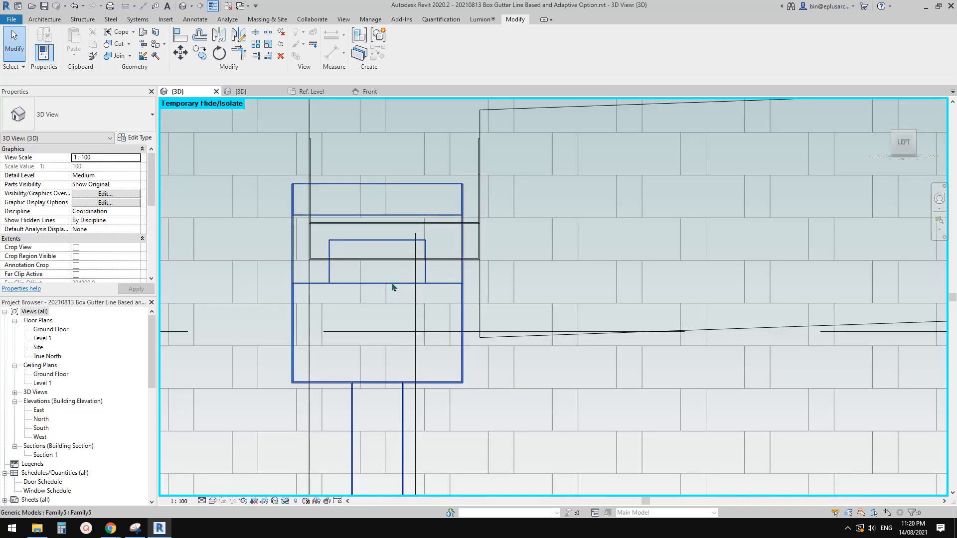
drag(393, 287, 406, 258)
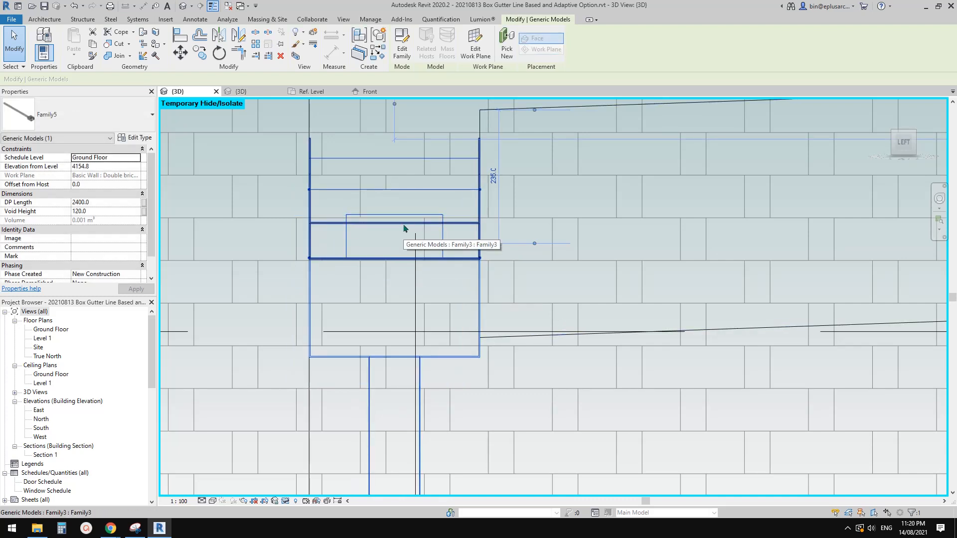
Step: Examine the repositioned rainwater head and its wall opening in relation to the box gutter from several angles in 3D
shift+middle_drag(404, 229, 613, 309)
click(514, 232)
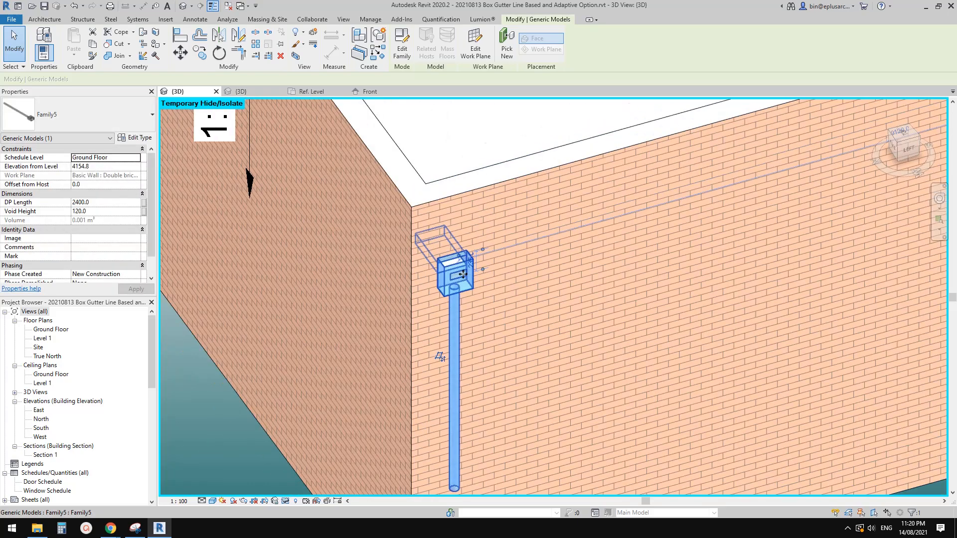
scroll(462, 274, up, 2)
click(408, 283)
shift+middle_drag(418, 277, 443, 257)
click(377, 281)
scroll(366, 277, down, 1)
shift+middle_drag(365, 278, 406, 285)
click(363, 234)
scroll(371, 274, down, 2)
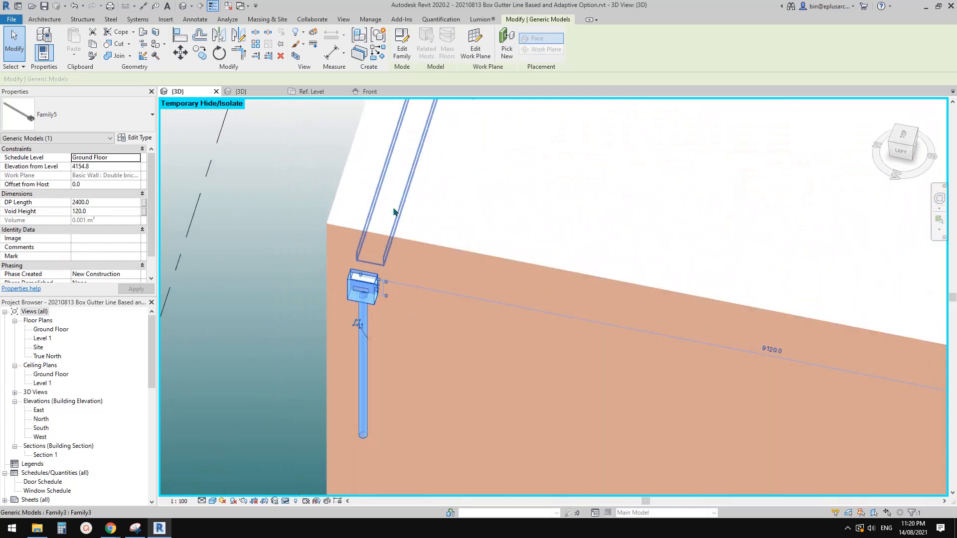
shift+middle_drag(384, 190, 364, 260)
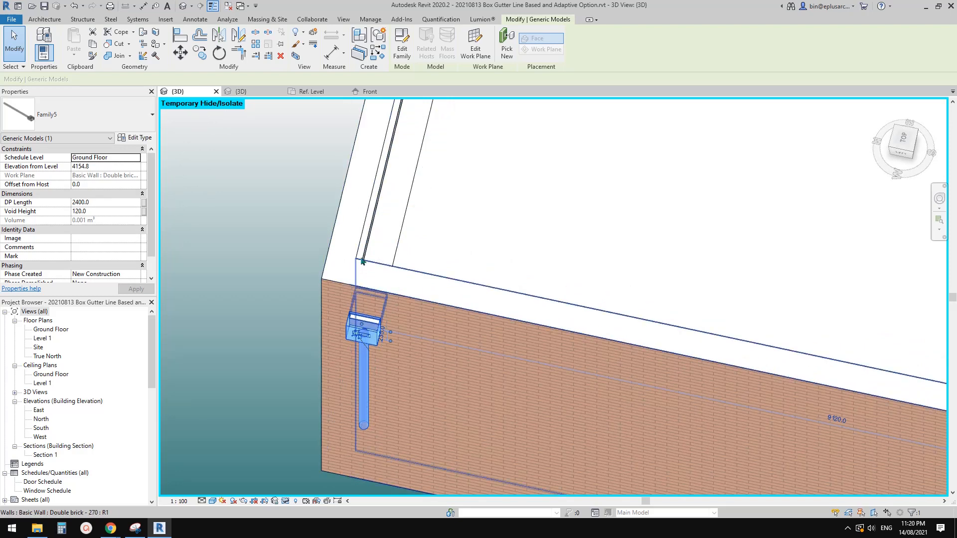
mouse_move(442, 271)
shift+middle_down()
mouse_move(463, 204)
mouse_move(491, 299)
mouse_move(487, 197)
mouse_move(498, 279)
mouse_move(389, 300)
mouse_move(245, 288)
mouse_move(381, 276)
mouse_move(375, 269)
mouse_move(435, 251)
shift+middle_up()
key(Escape)
click(245, 289)
scroll(245, 288, up, 2)
scroll(365, 291, up, 1)
scroll(365, 290, down, 1)
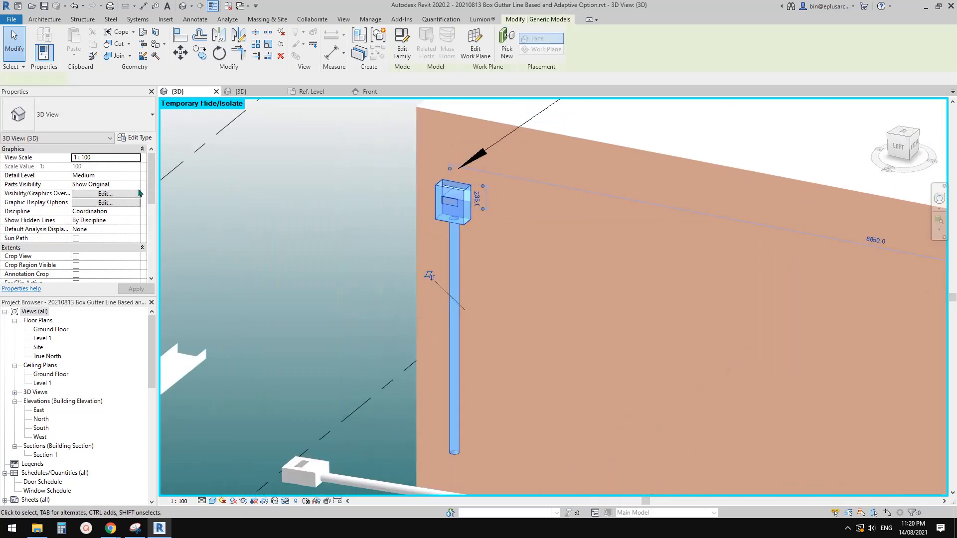
Step: Review the rainwater head's type properties without changes and set the instance's Void Height to 150 mm
click(131, 138)
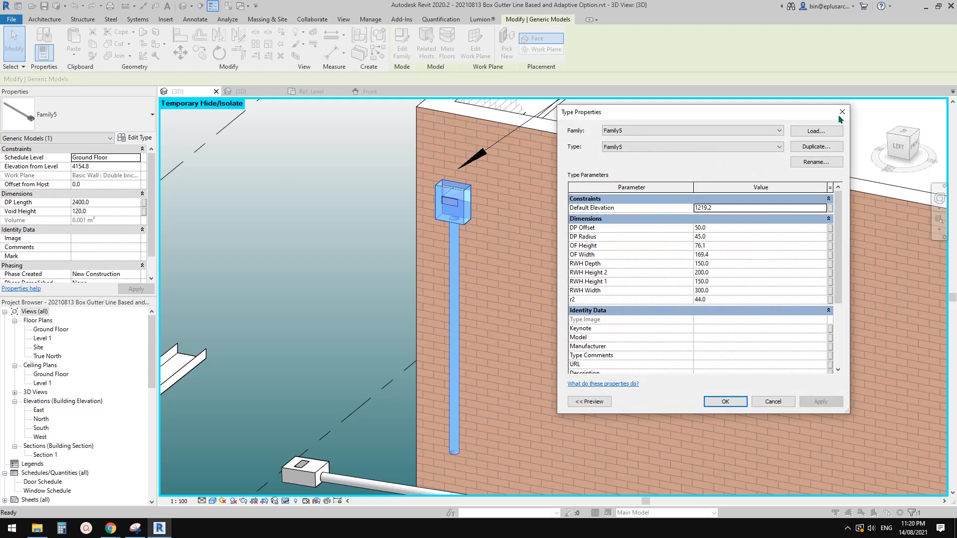
click(842, 113)
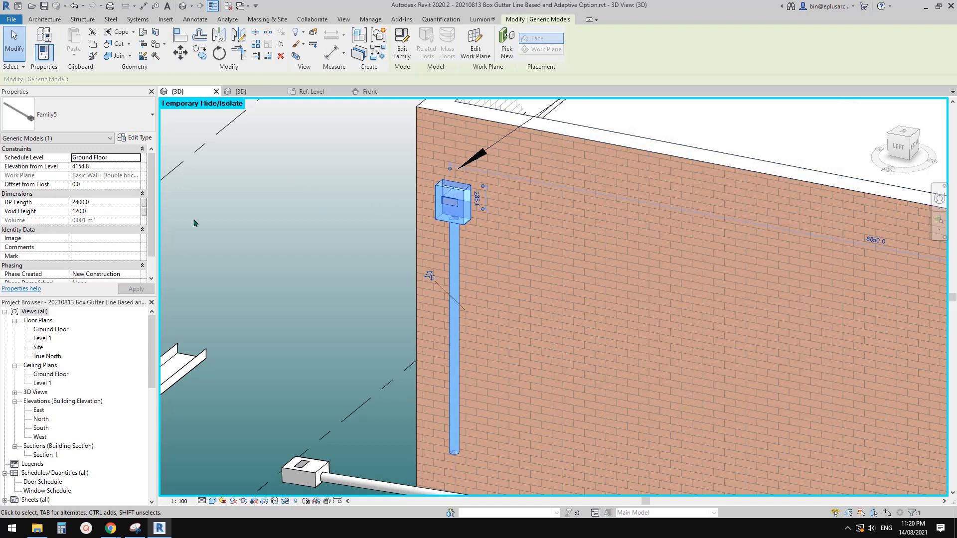
click(107, 212)
text(150)
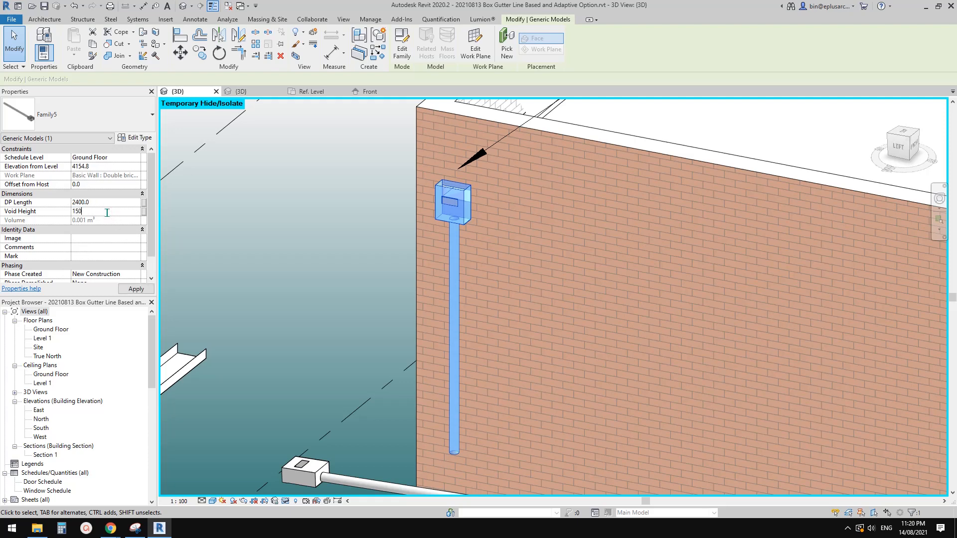
key(Return)
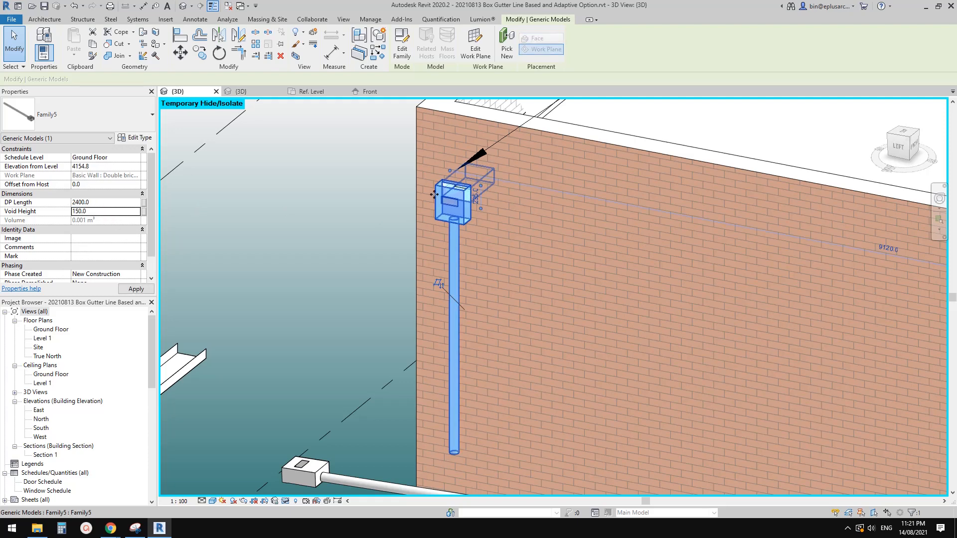
Step: Try a DP Length of 3000 mm for the rainwater head's downpipe, and extend it to 3600 mm
click(110, 203)
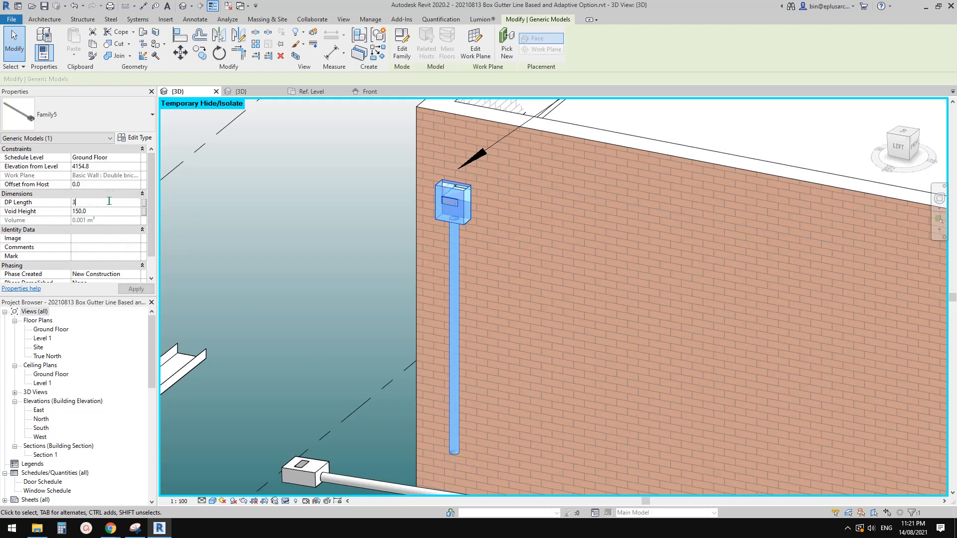
scroll(474, 455, down, 1)
middle_drag(474, 456, 433, 342)
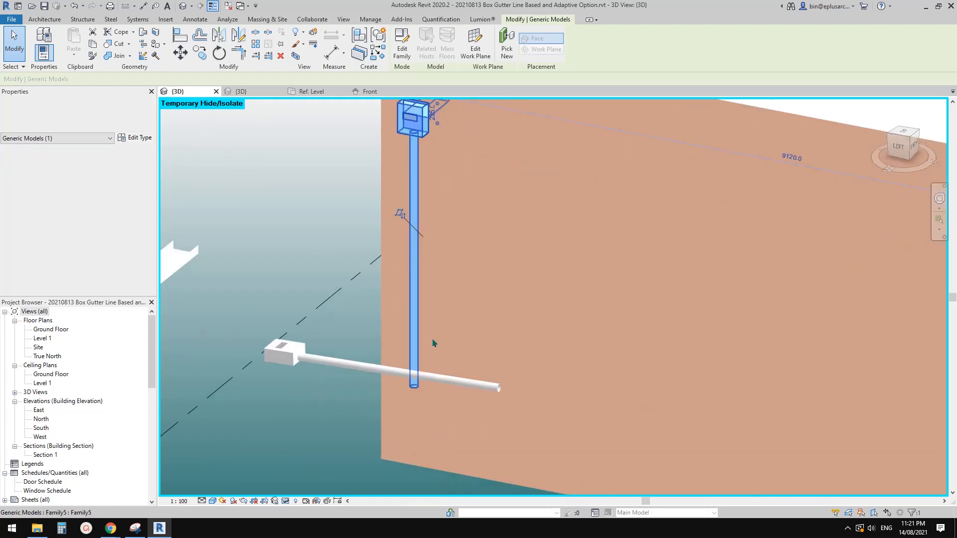
click(110, 202)
text(3600.0)
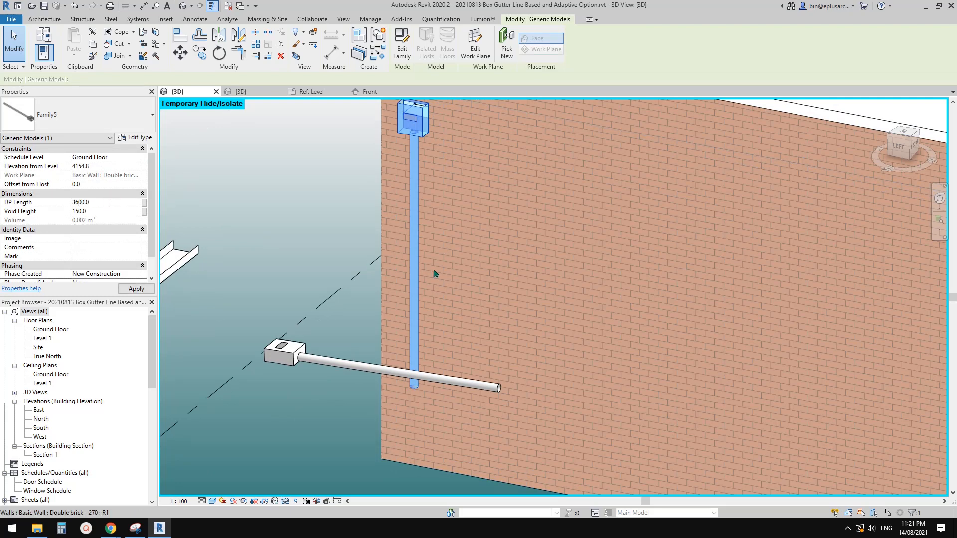
scroll(433, 279, up, 6)
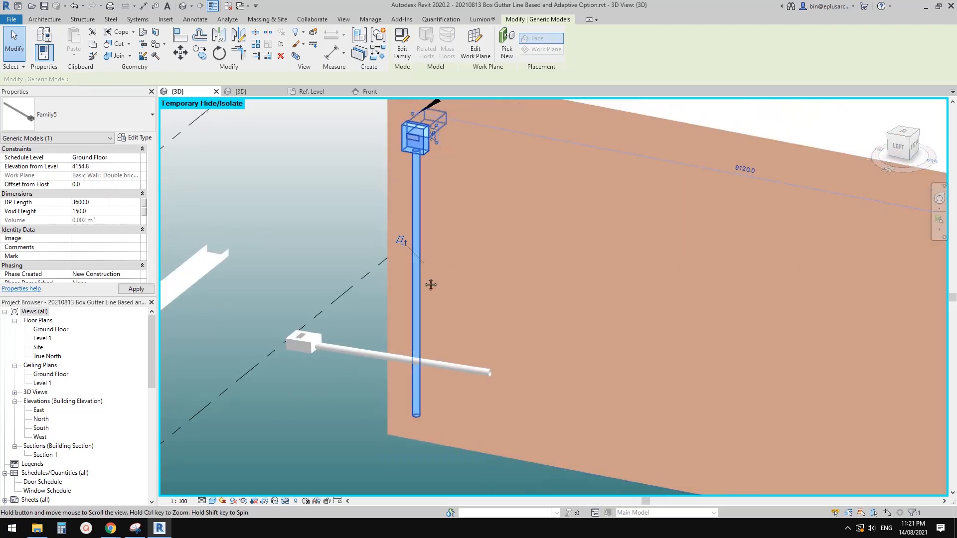
scroll(448, 204, up, 1)
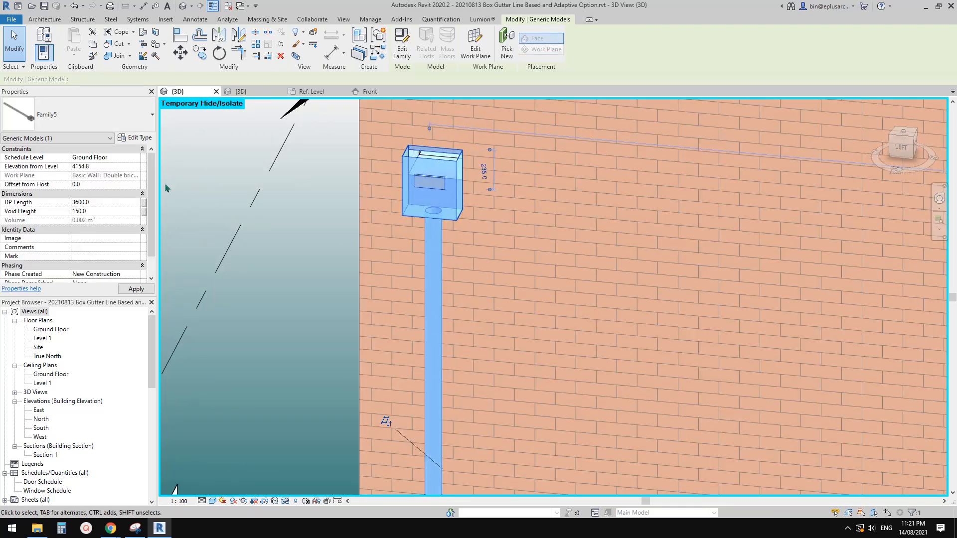
Step: In the rainwater head's type properties, set RWH Width to 400 mm and apply it
click(134, 138)
drag(670, 113, 690, 113)
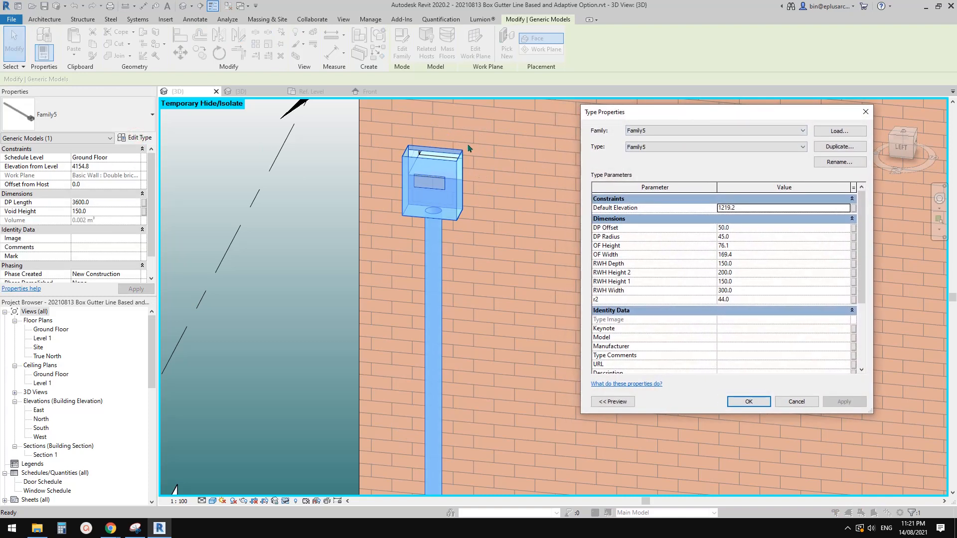
click(747, 290)
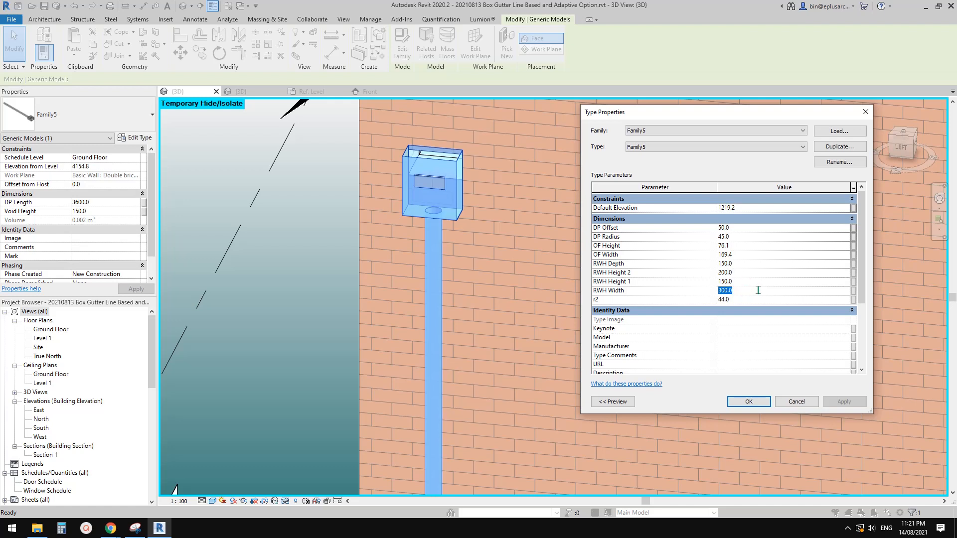
text(400)
click(842, 402)
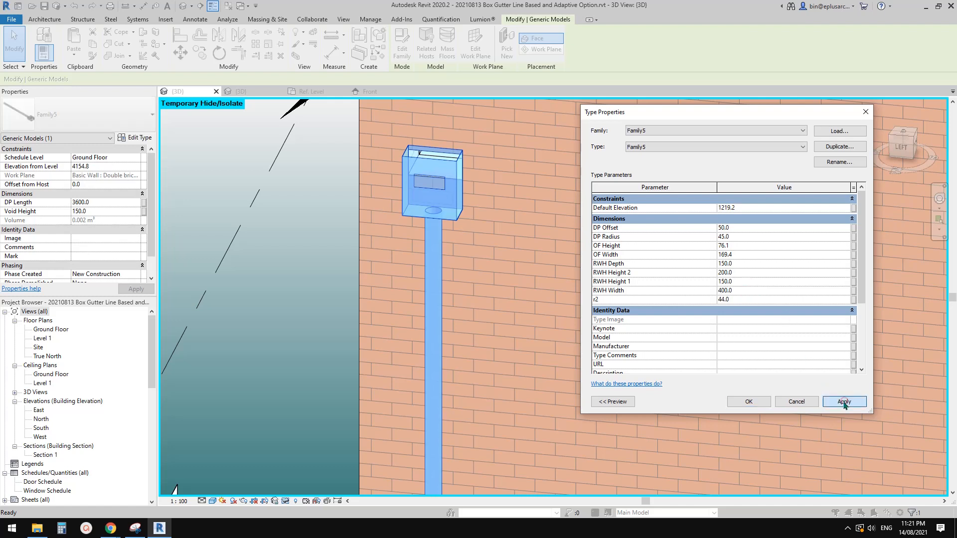
Step: Set RWH Height 1 to 200 mm and RWH Height 2 to 250 mm, applying each change
click(741, 285)
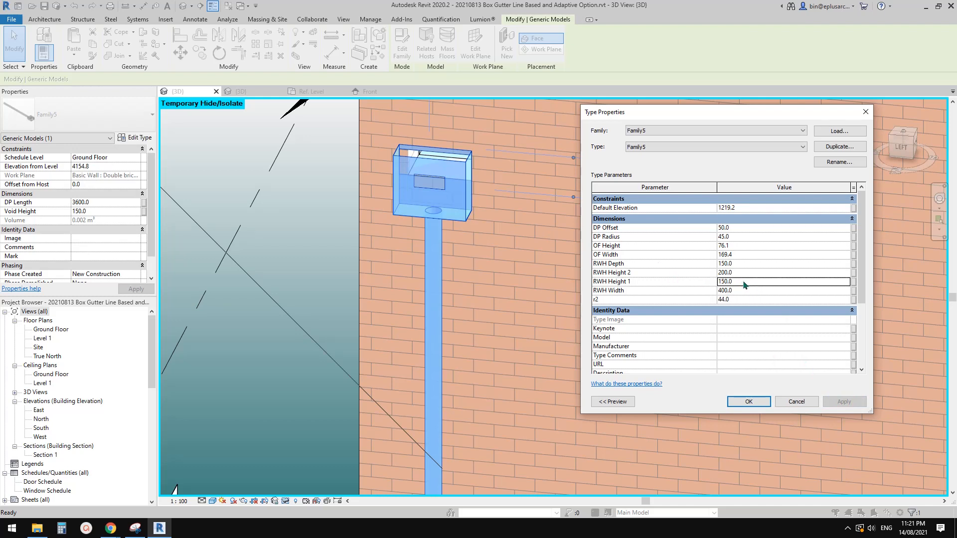
text(200)
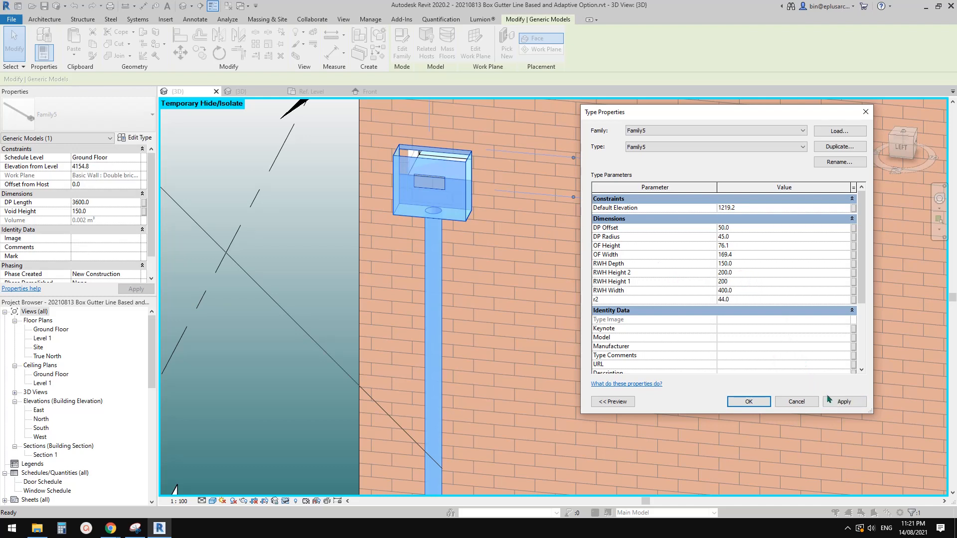
click(828, 400)
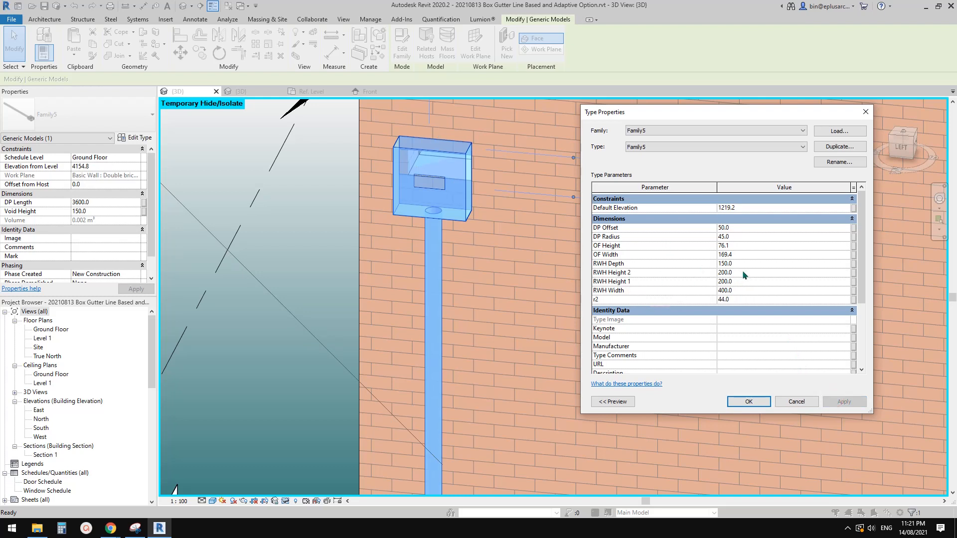
text(250)
click(843, 400)
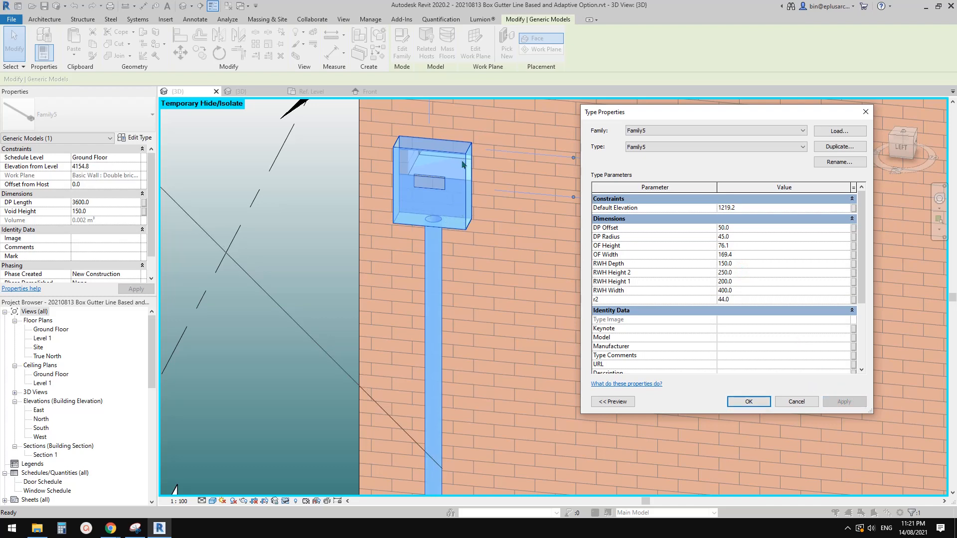
Step: Set the rainwater head's RWH Depth to 200 mm and OF Width to 250 mm, applying each change
click(744, 264)
text(200)
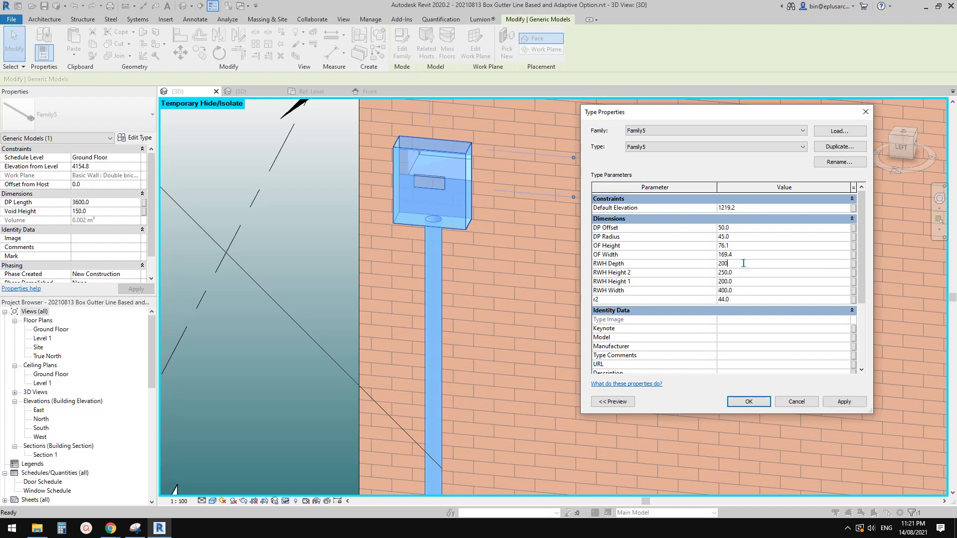
click(842, 401)
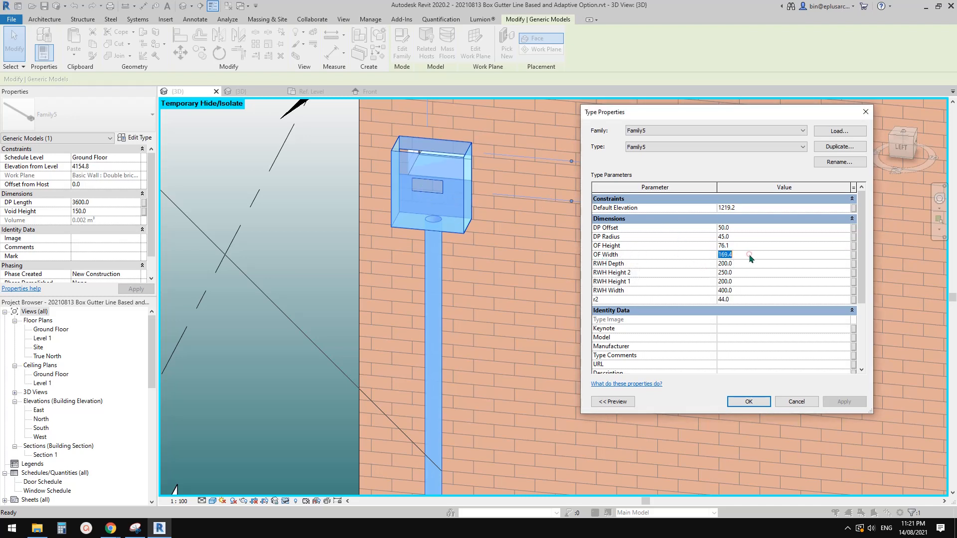
text(250)
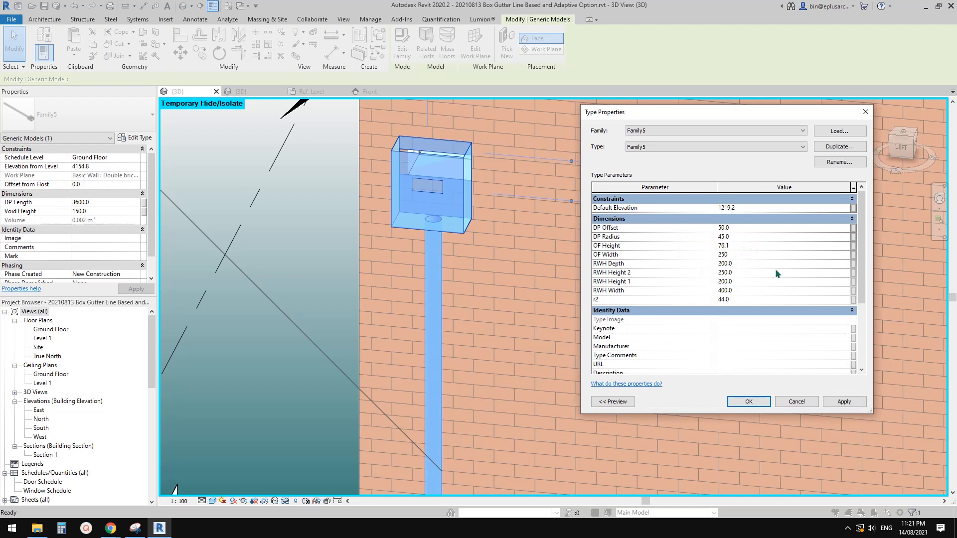
click(842, 402)
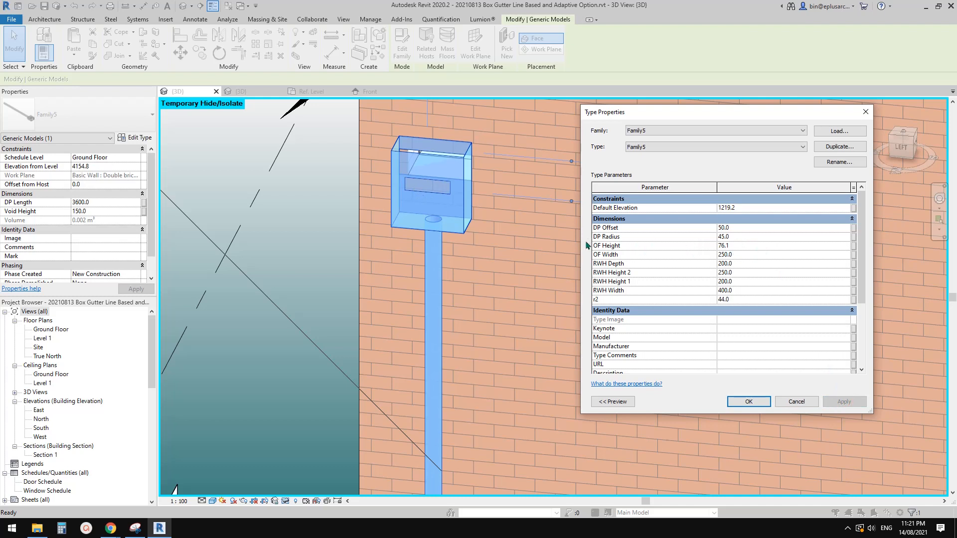
Step: Try an OF Height of 50 mm for the overflow, and set it to 75 mm, applying each value
click(750, 249)
text(50)
click(844, 401)
click(738, 251)
click(739, 246)
text(75)
click(844, 402)
Step: Set DP Radius to 50 mm, check the formula-driven DP Offset, and accept the type properties
text(50)
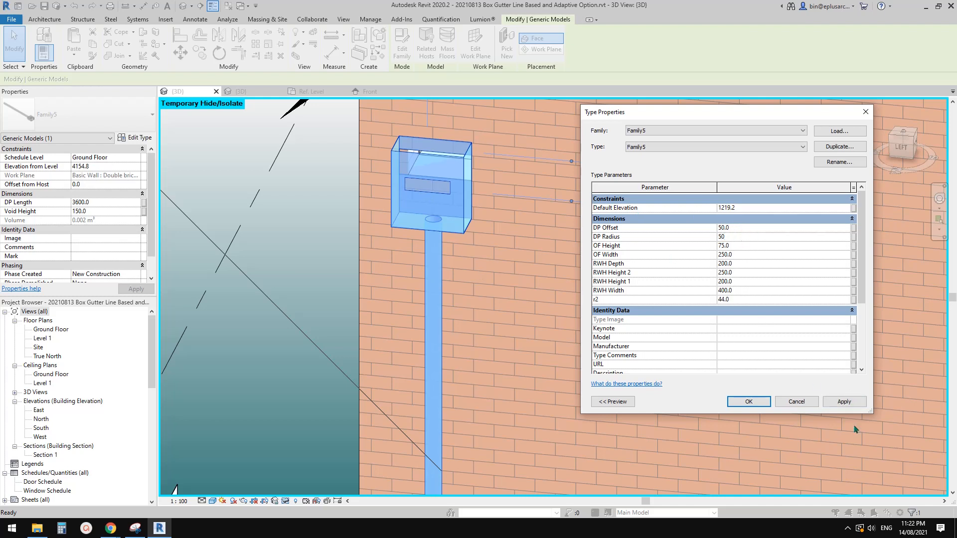
click(845, 402)
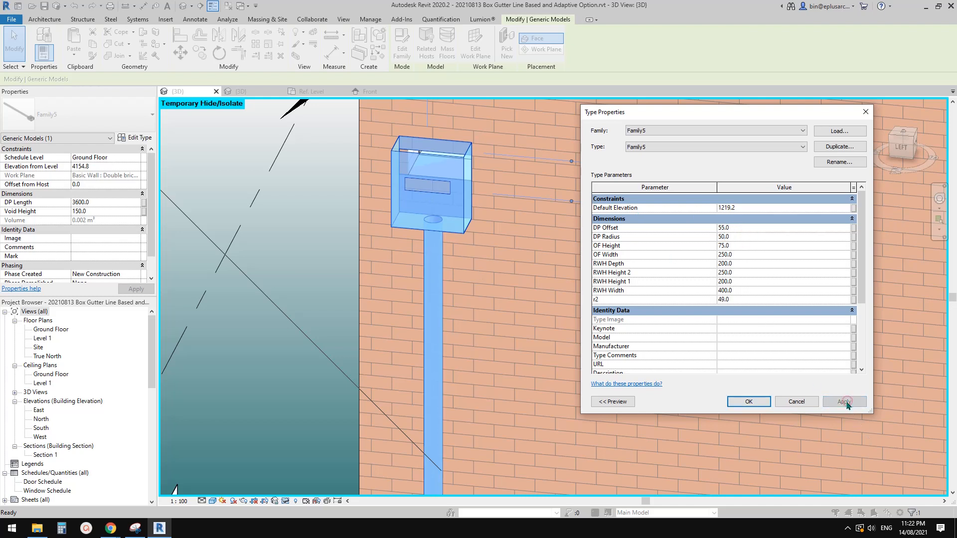
click(737, 229)
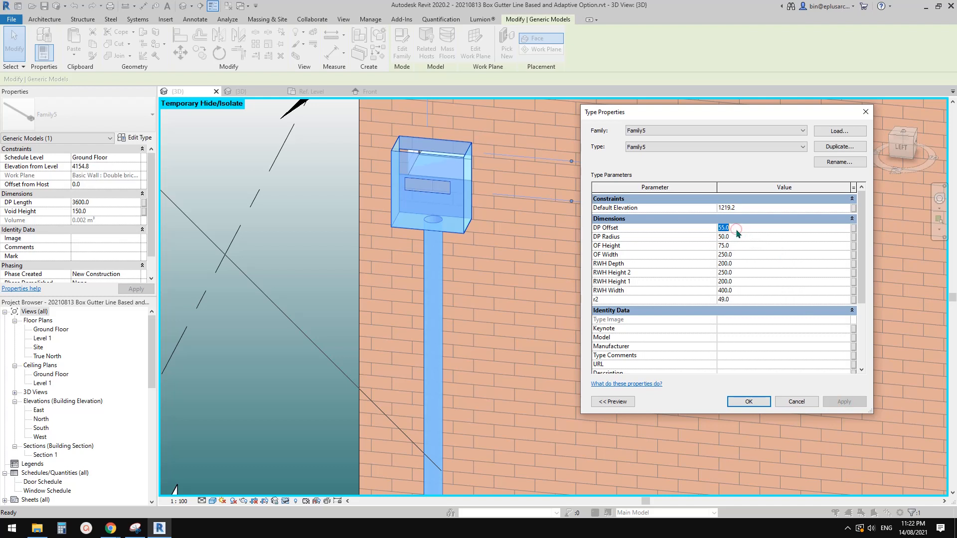
click(648, 226)
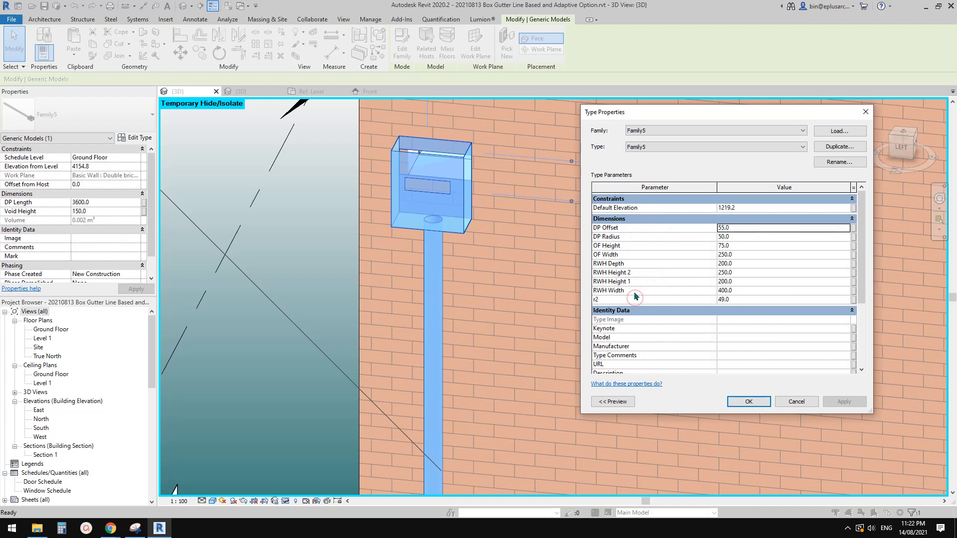
click(749, 401)
Step: Open the rainwater head family for editing and regroup its DP Offset parameter under Other
click(402, 43)
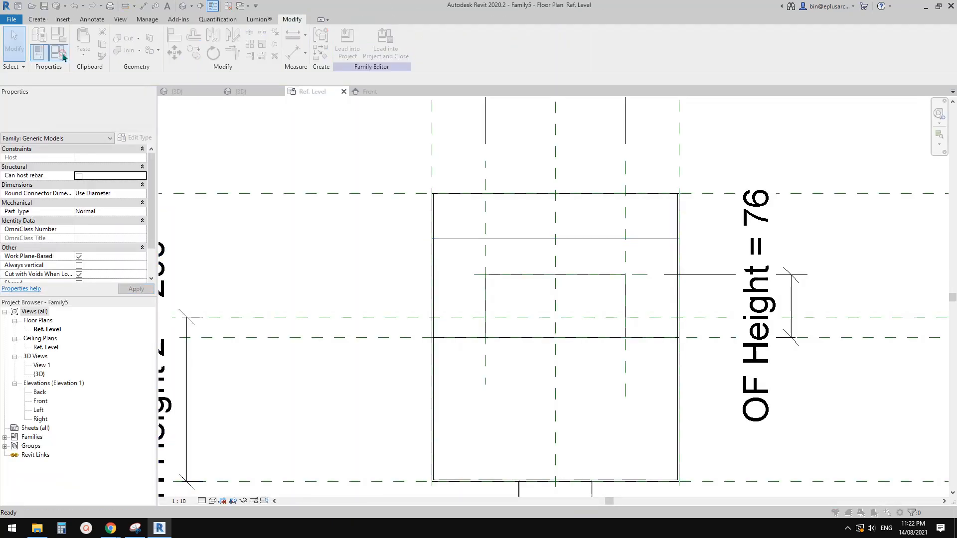
click(63, 55)
click(81, 146)
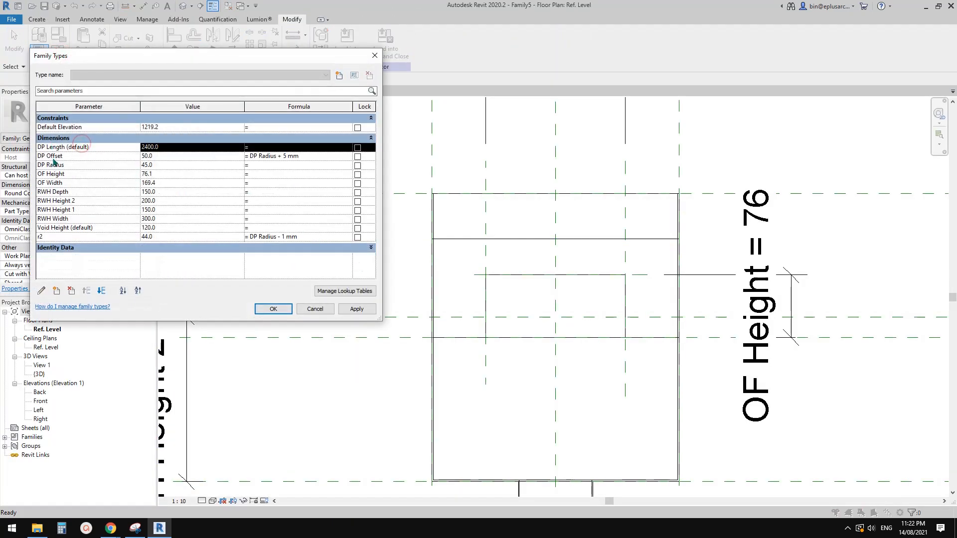
click(72, 156)
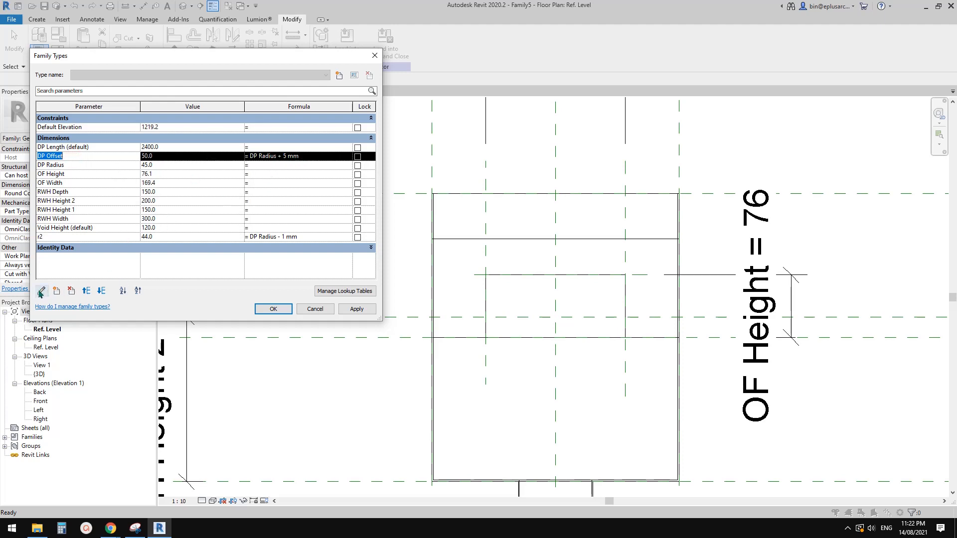
click(42, 291)
click(614, 344)
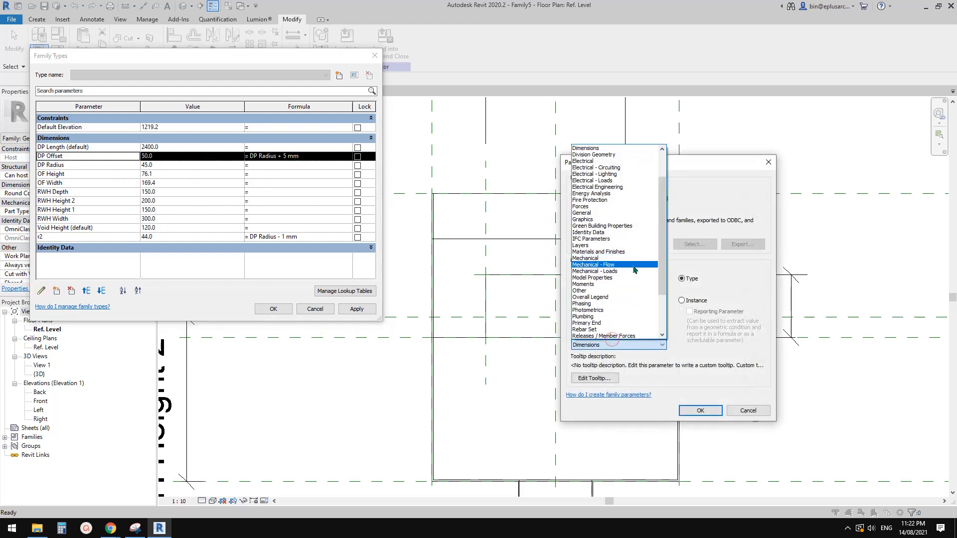
click(617, 290)
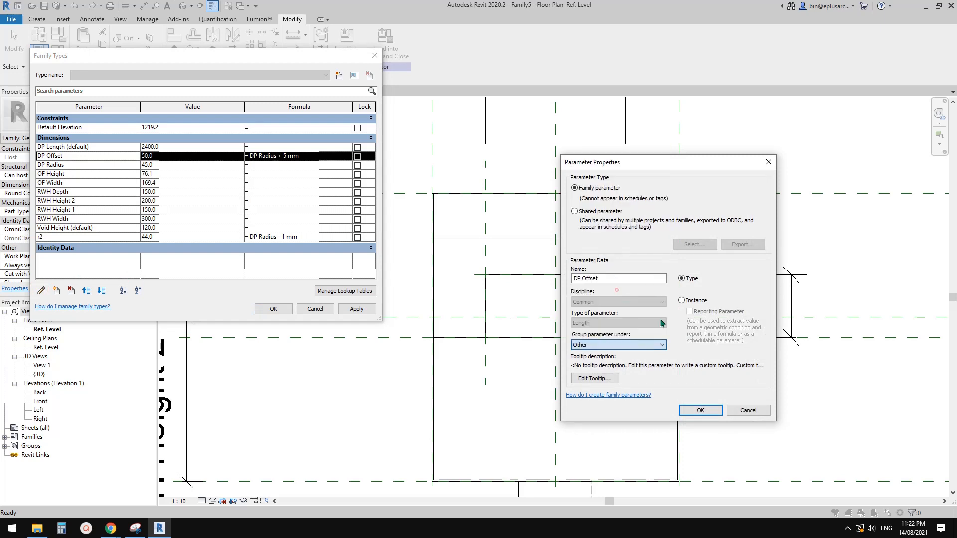
click(701, 410)
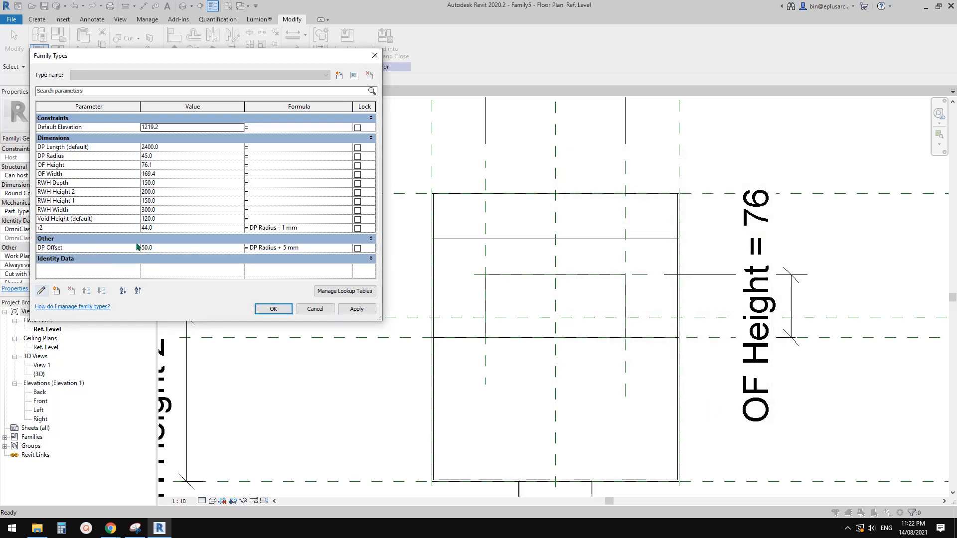
Step: Regroup the r2 parameter under Other and accept the family types
click(78, 230)
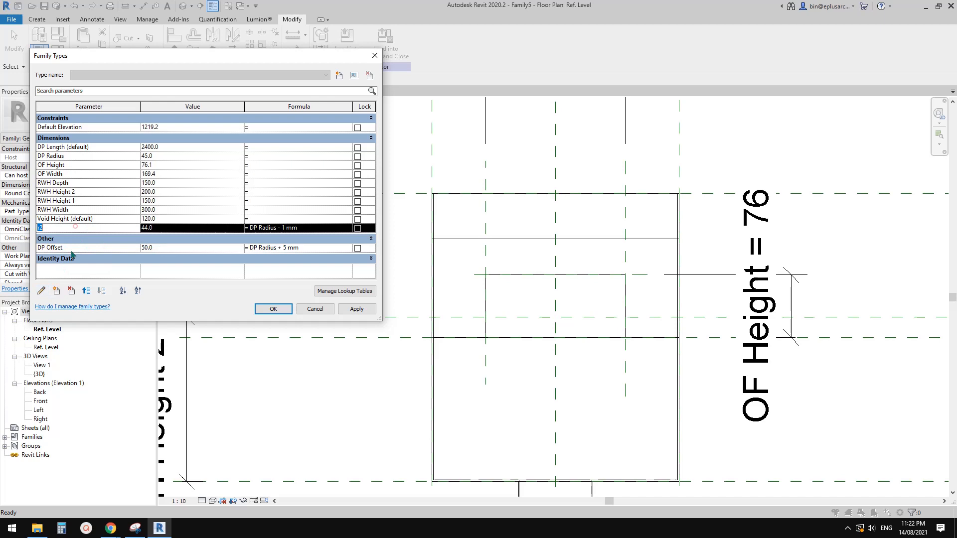
click(41, 291)
click(619, 344)
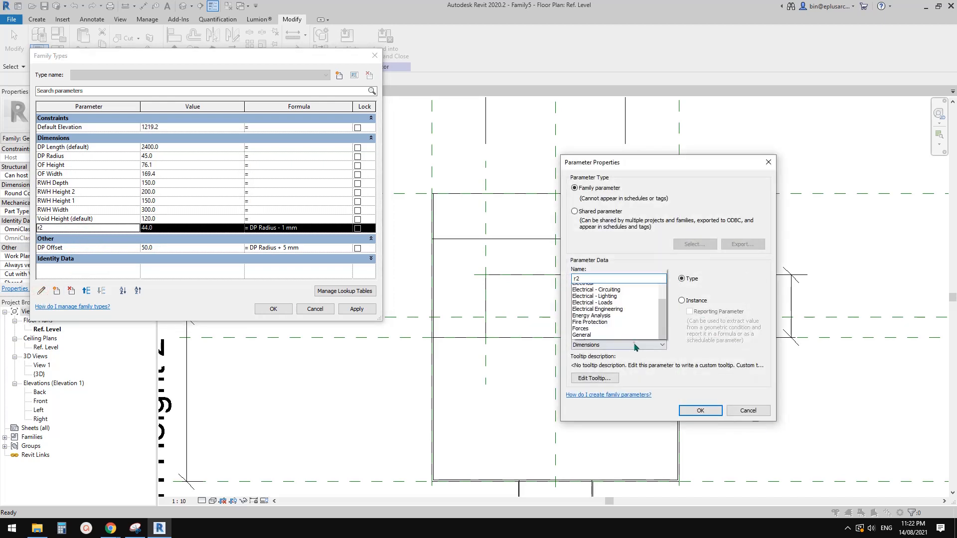
click(609, 297)
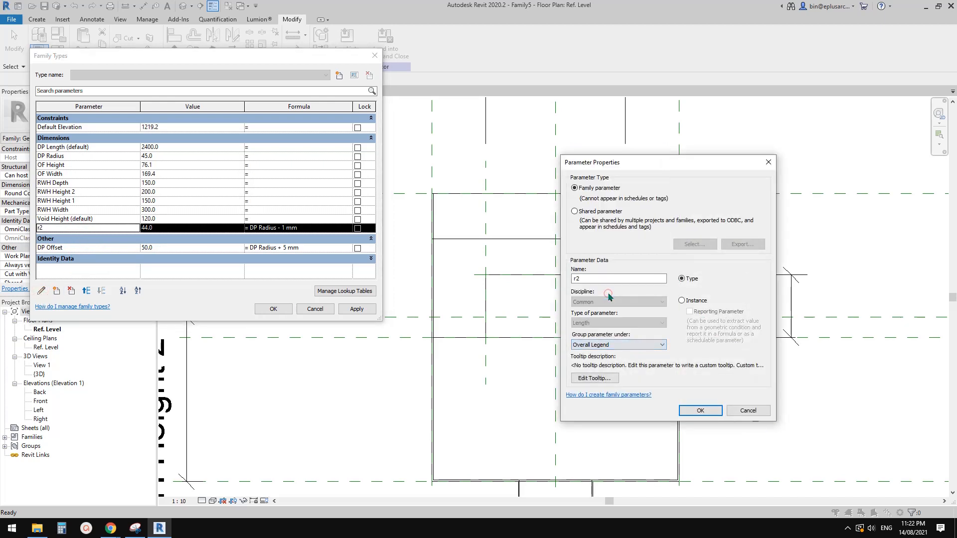
click(615, 344)
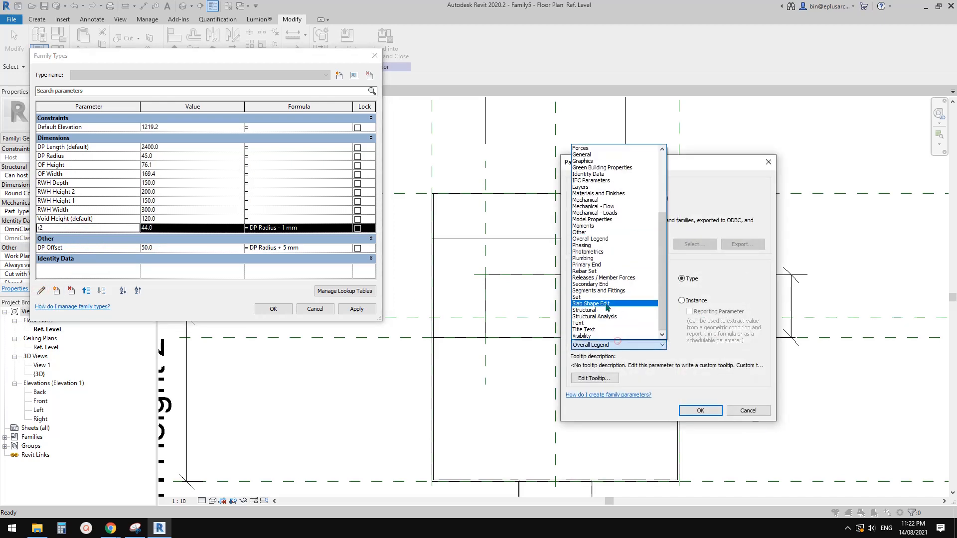
click(595, 232)
click(704, 410)
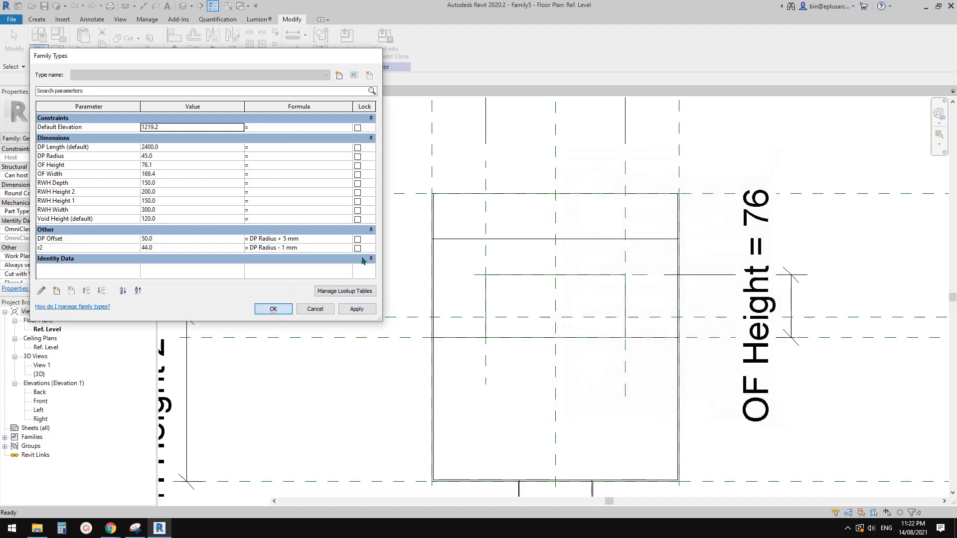
click(273, 309)
Step: Load the family into the project, overwriting the existing version, and review the regrouped parameters in the rainwater head's type properties
click(349, 40)
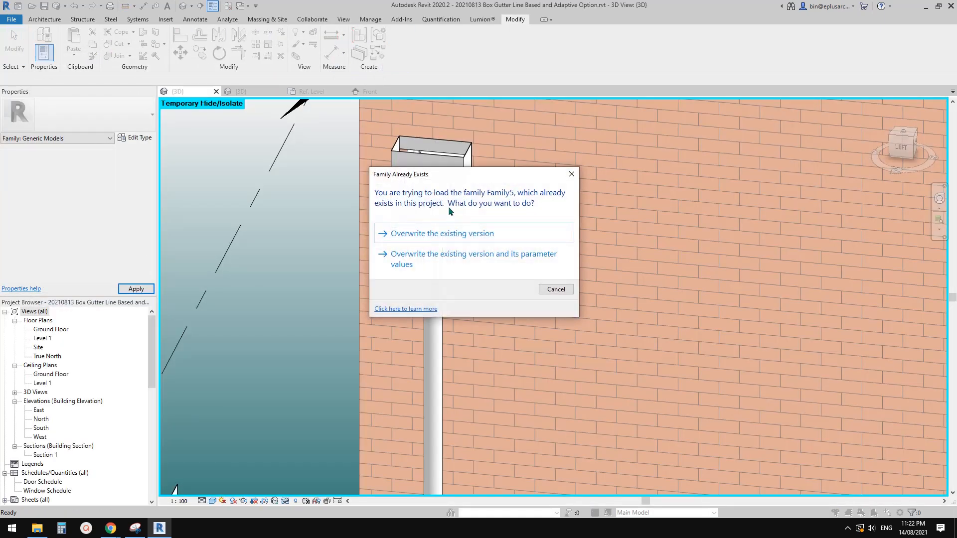
click(451, 233)
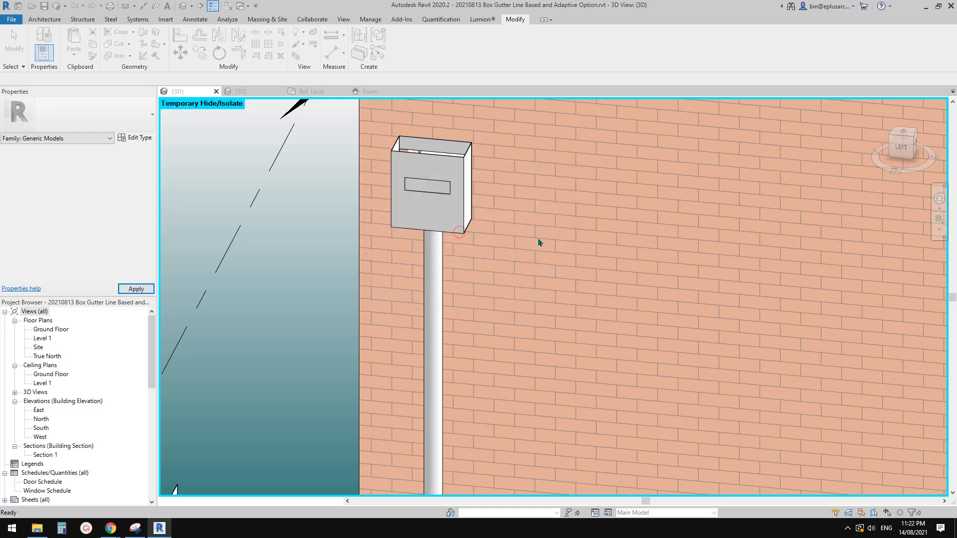
click(434, 190)
click(138, 138)
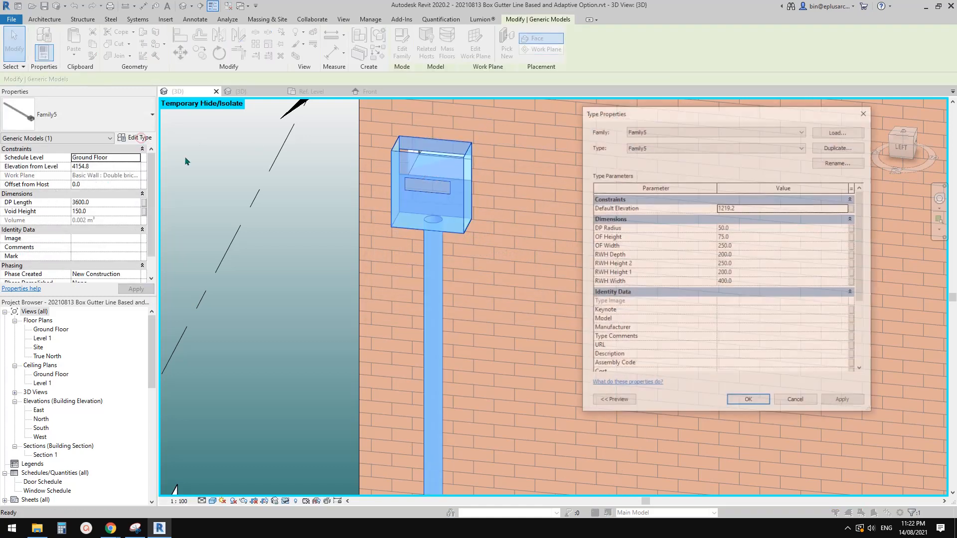
scroll(861, 258, down, 4)
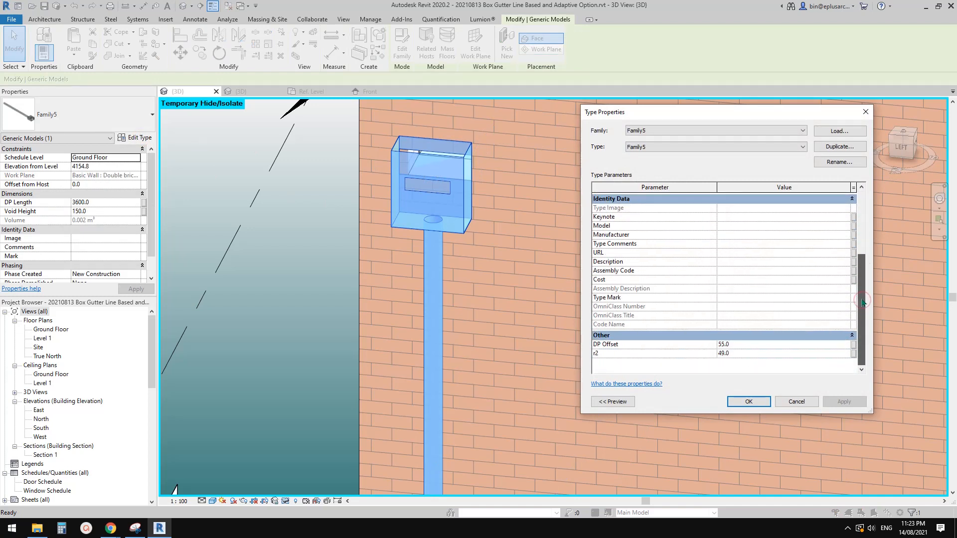
drag(863, 301, 863, 239)
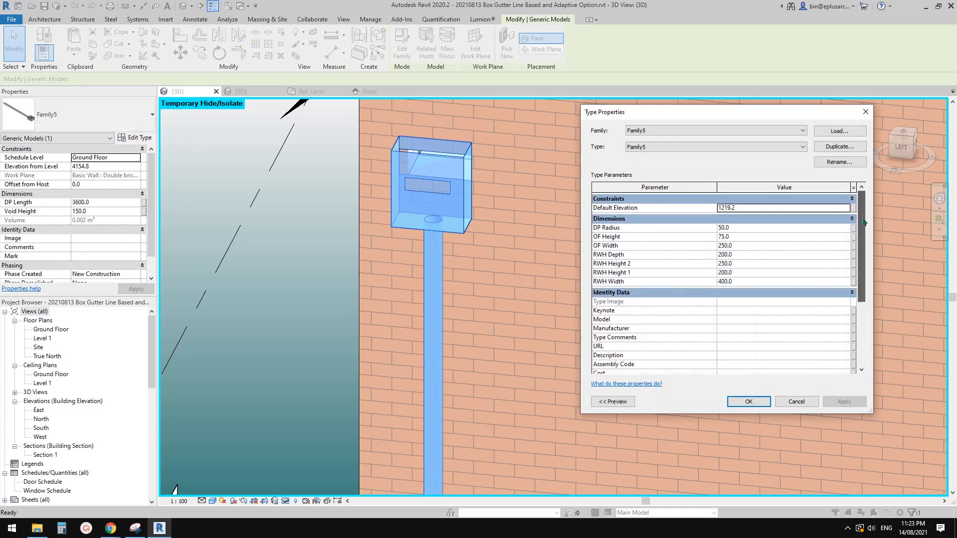
click(758, 402)
Step: Examine the whole rainwater head and downpipe on the brick wall in the 3D view
key(Escape)
scroll(442, 275, down, 2)
mouse_move(456, 227)
shift+middle_down()
mouse_move(525, 253)
mouse_move(441, 236)
mouse_move(437, 224)
shift+middle_up()
click(441, 223)
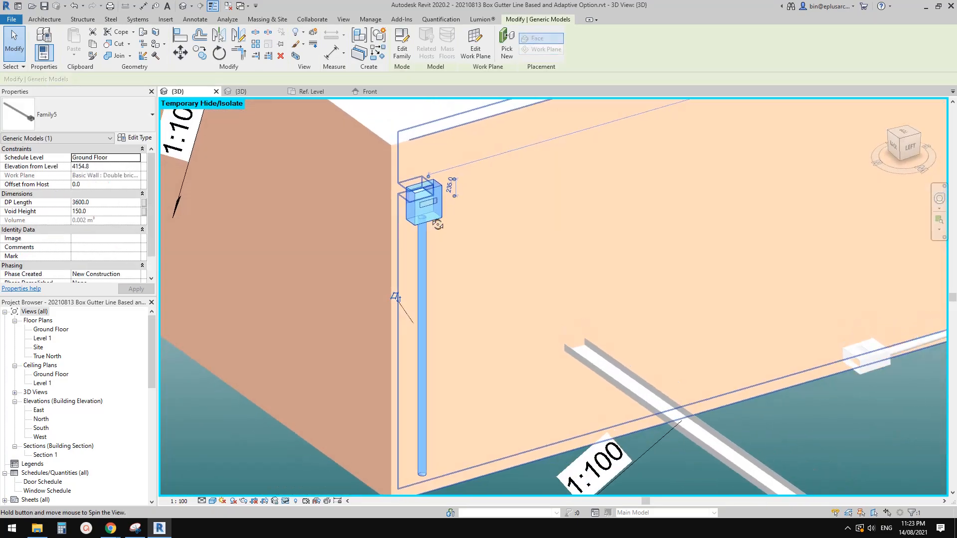
key(Escape)
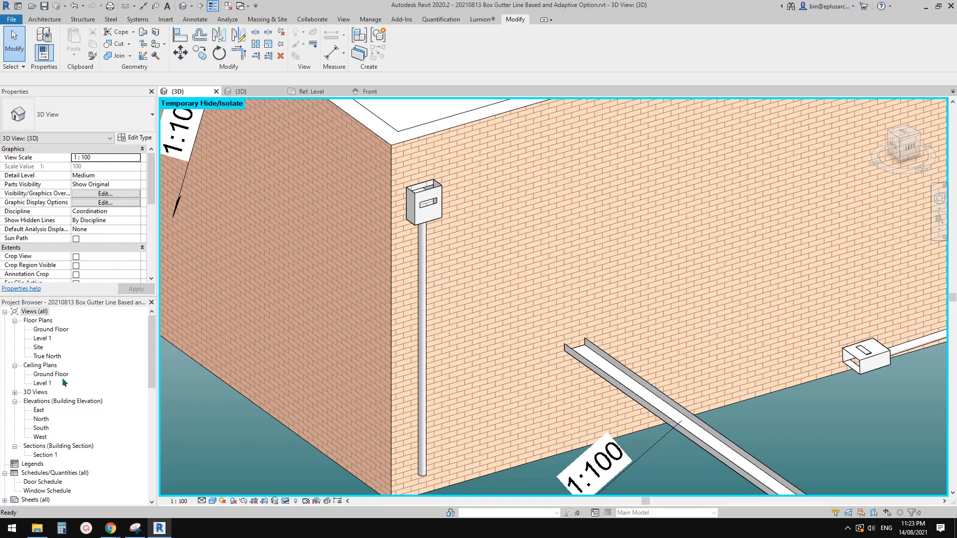
Step: Open the Ground Floor plan and examine how the downpipe is shown beside the wall corner
click(46, 375)
click(50, 322)
double_click(54, 328)
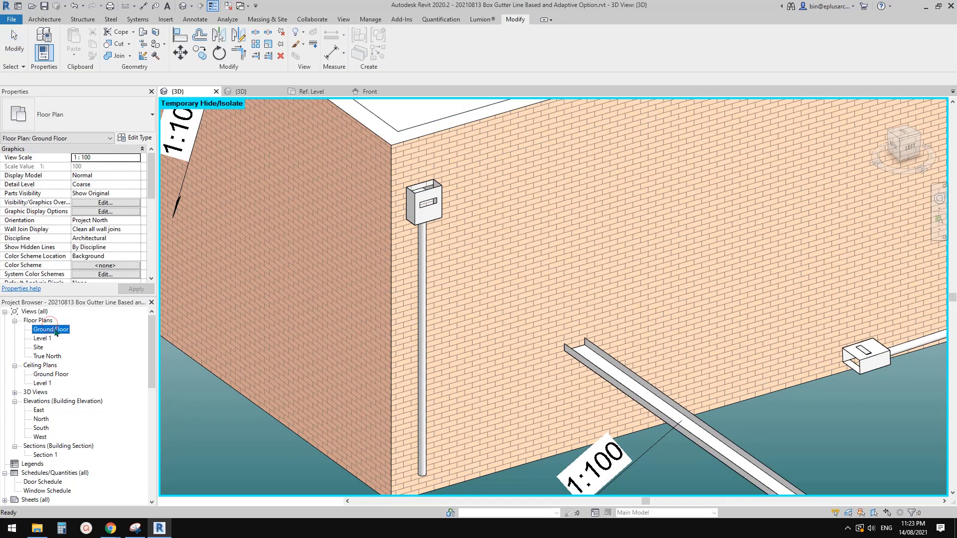
scroll(424, 322, up, 6)
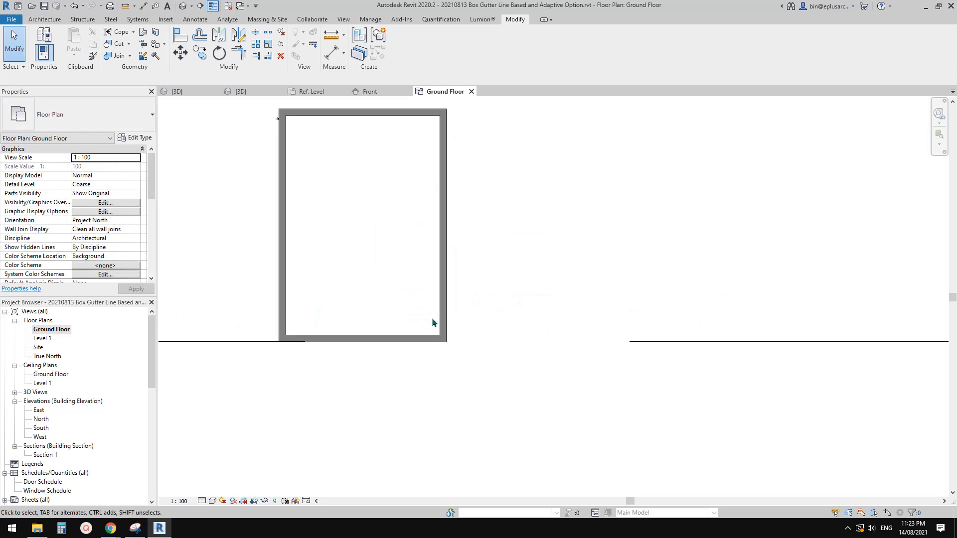
middle_drag(432, 318, 444, 395)
scroll(293, 210, up, 6)
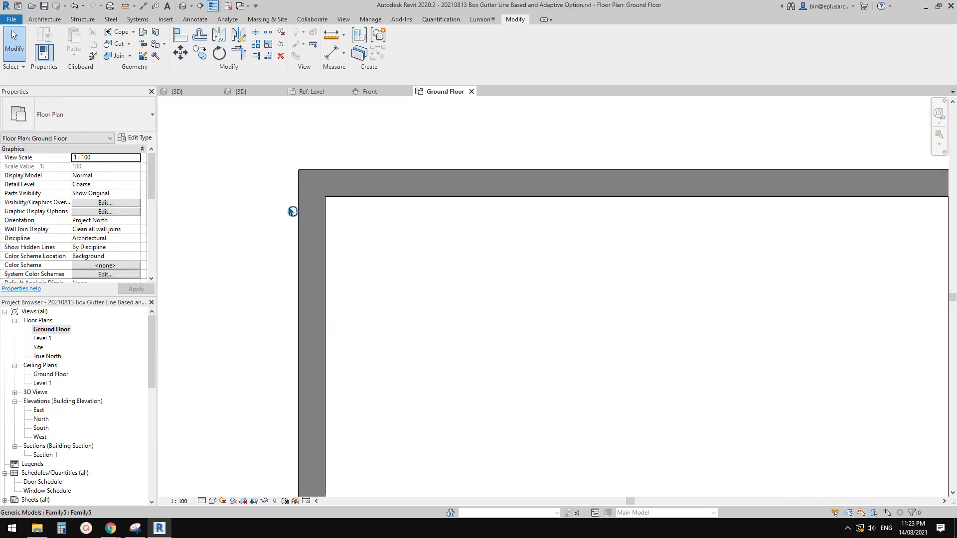
scroll(293, 214, up, 1)
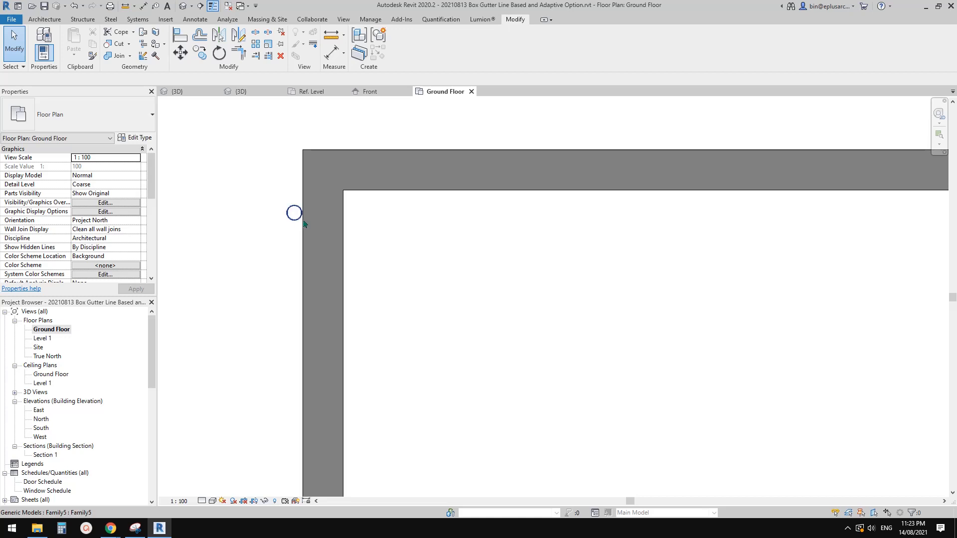
scroll(316, 226, down, 1)
middle_drag(316, 227, 322, 224)
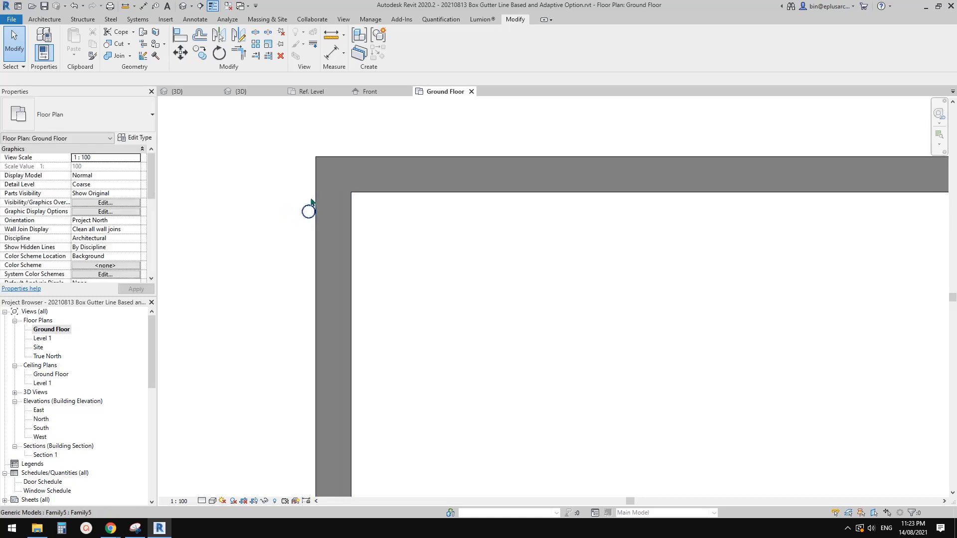
scroll(311, 197, down, 1)
middle_drag(311, 197, 321, 188)
Step: Check the Ground Floor plan's View Range settings without changing them
scroll(111, 220, down, 6)
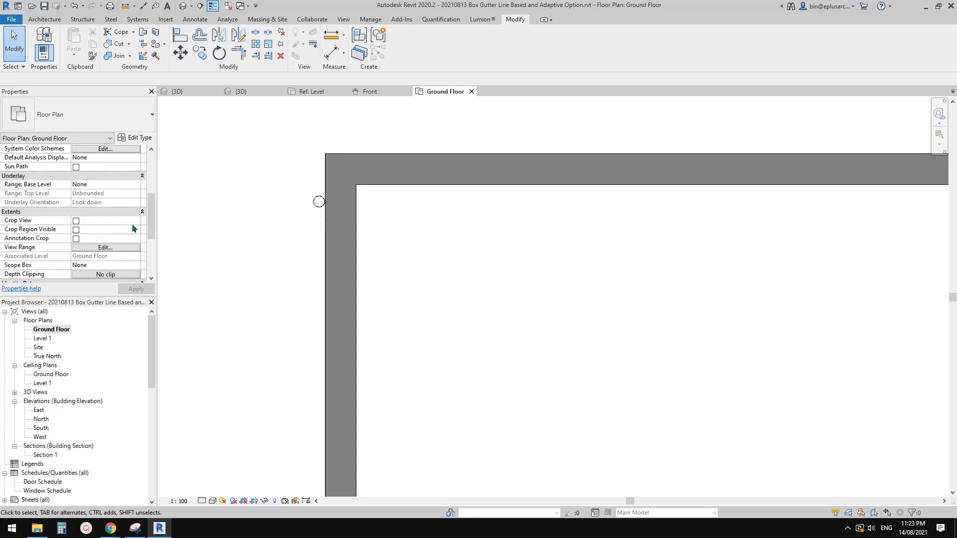
click(105, 221)
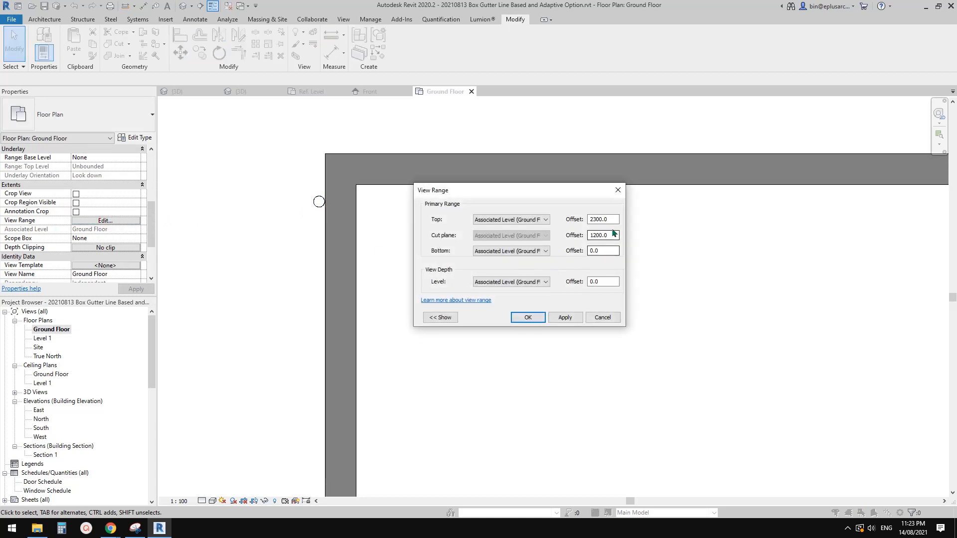
click(618, 190)
Step: Open the rainwater head family from the Ground Floor plan for editing and change its category to Plumbing Fixtures
middle_drag(319, 202, 334, 198)
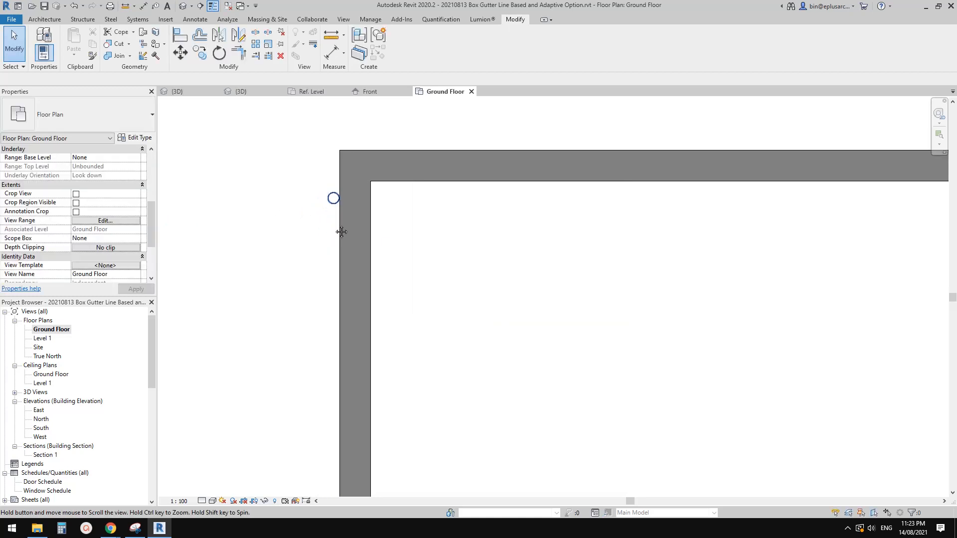
click(334, 197)
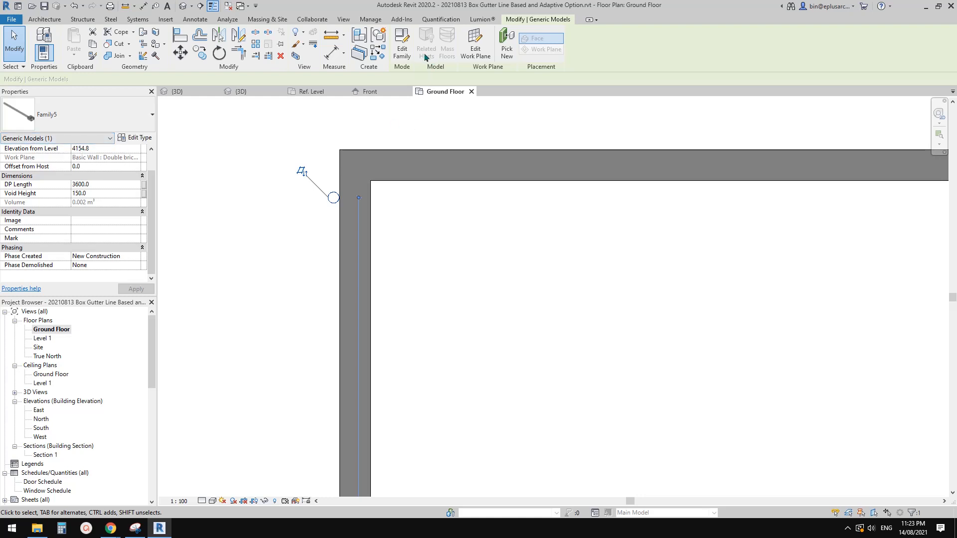
click(407, 44)
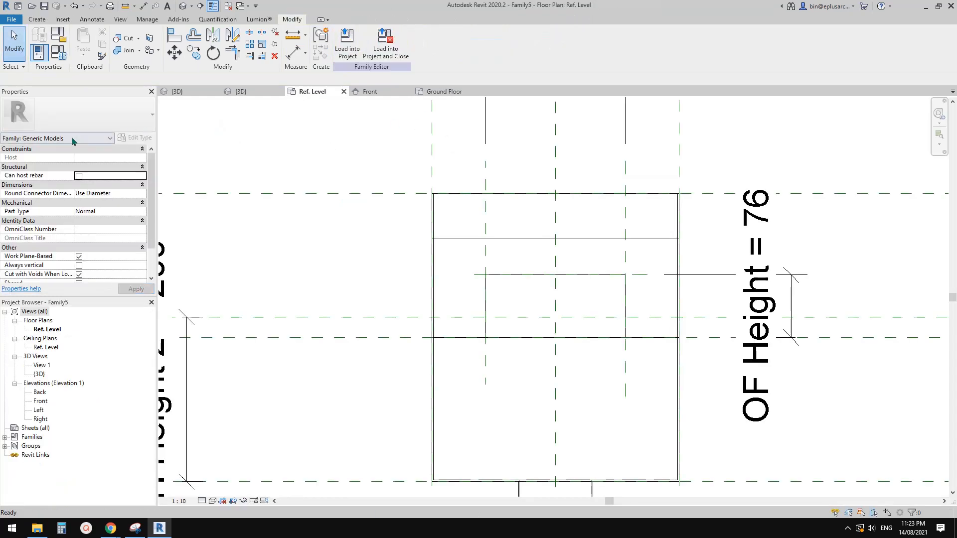
click(59, 37)
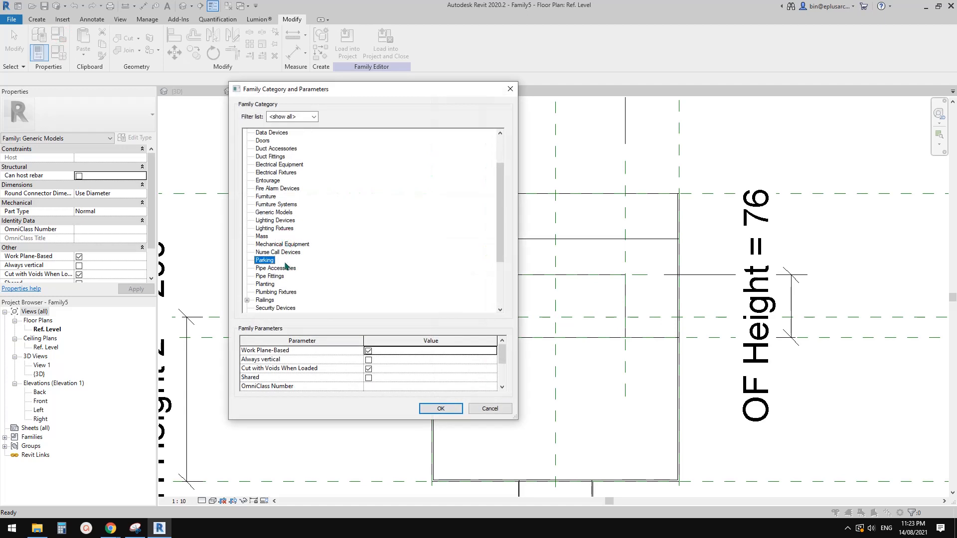
scroll(282, 260, down, 1)
click(277, 275)
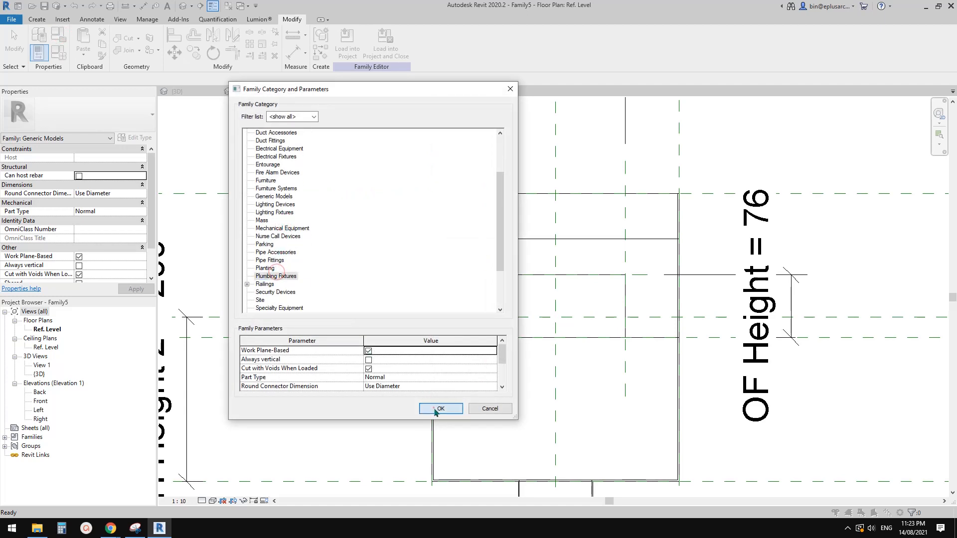
click(435, 409)
Step: Load the Plumbing Fixtures version into the project and close the family without saving, overwriting the existing version
click(385, 47)
click(499, 263)
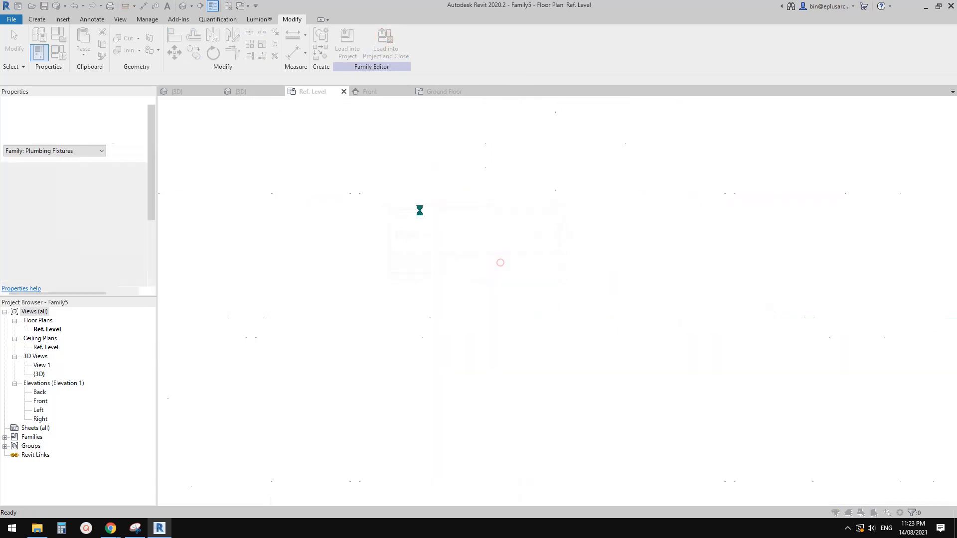
click(430, 232)
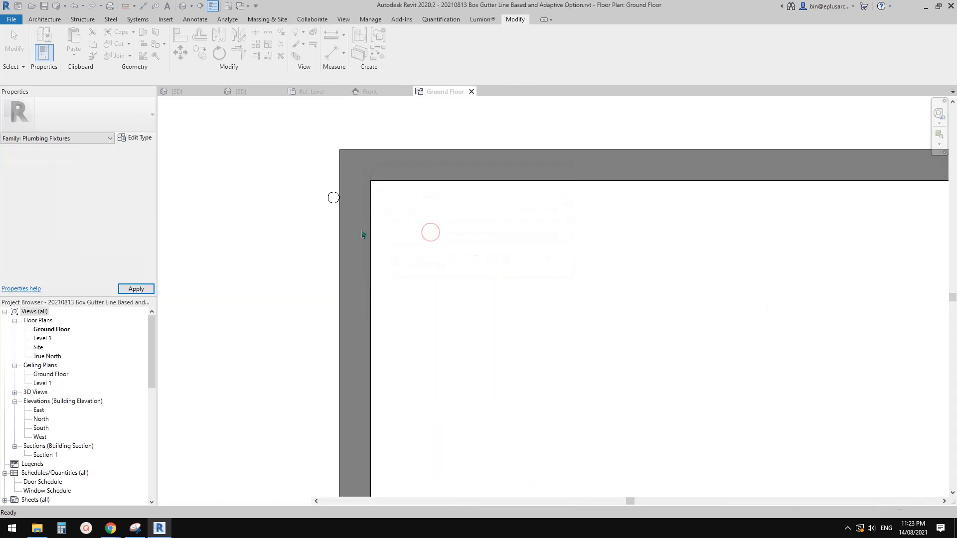
Step: Examine how the rainwater head, its void and the downpipe are displayed at the wall corner in the Ground Floor plan
click(333, 213)
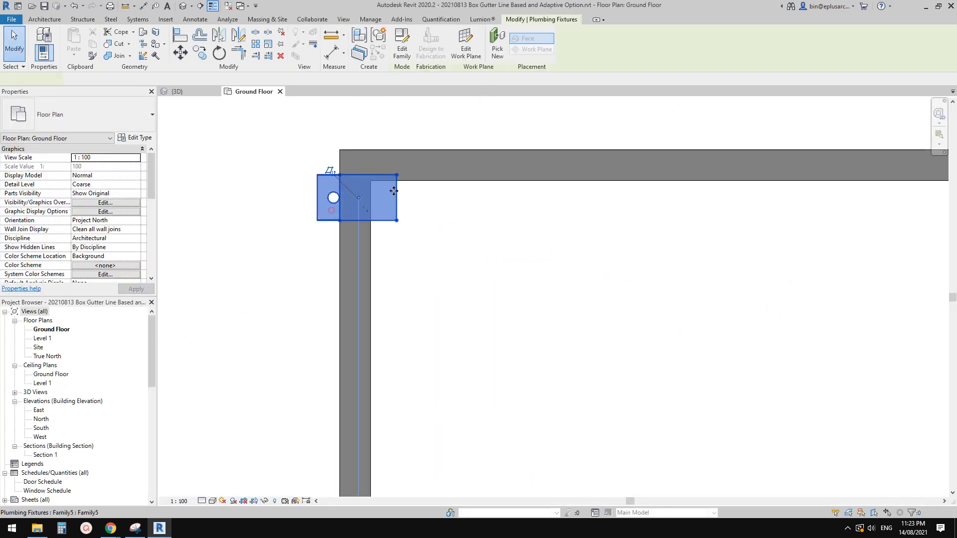
click(358, 128)
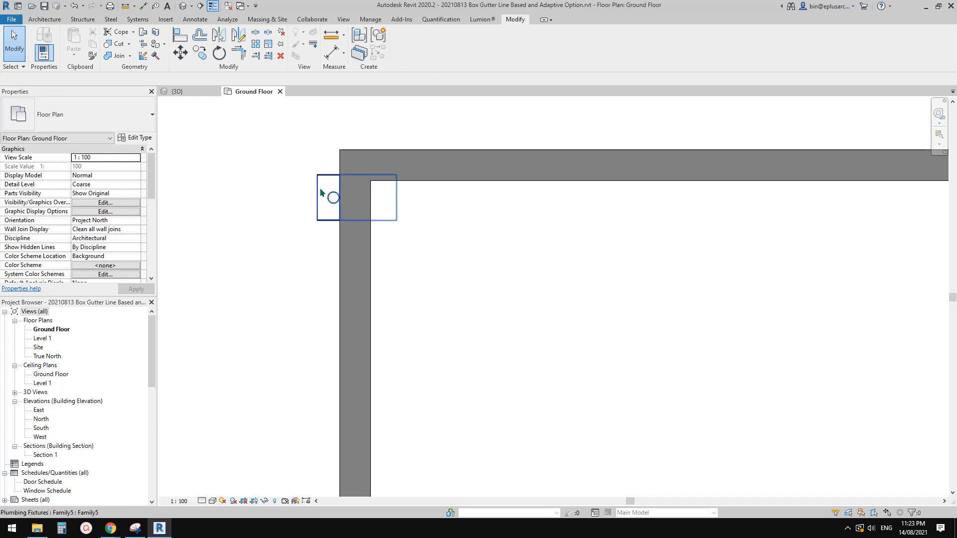
click(330, 202)
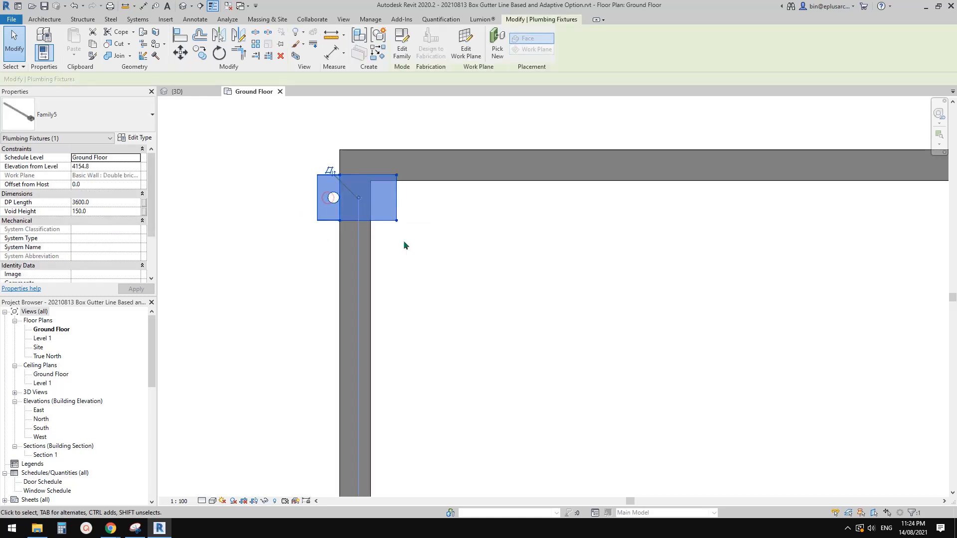
click(403, 240)
middle_drag(427, 259, 424, 259)
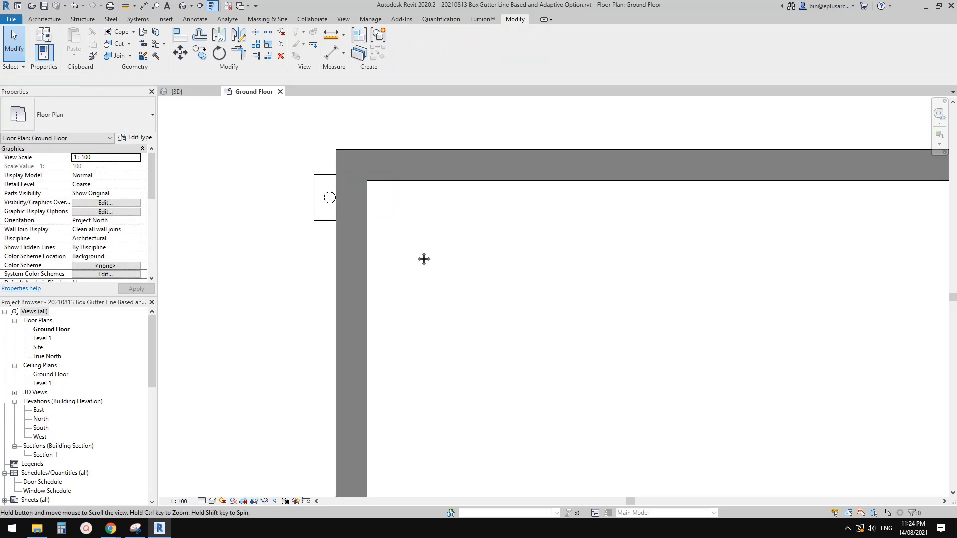
scroll(388, 230, down, 5)
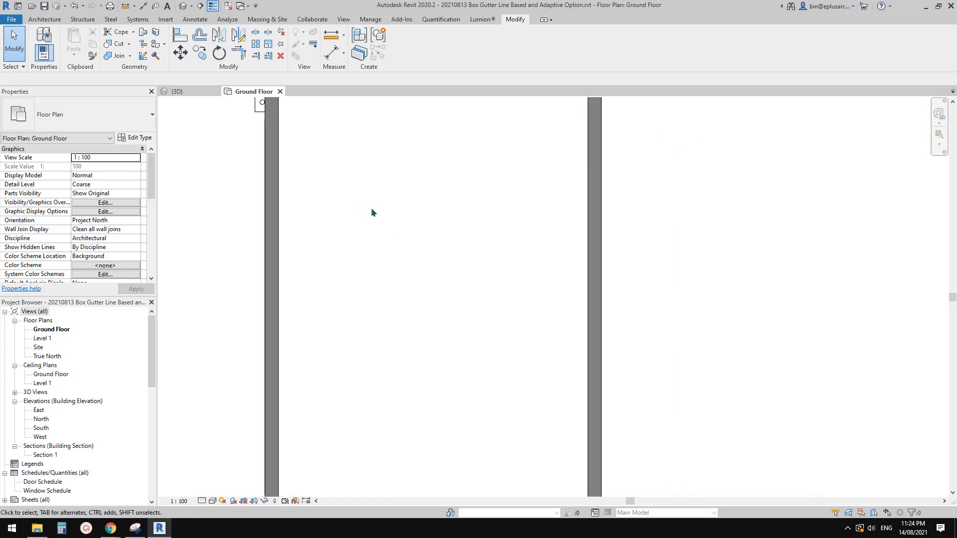
scroll(378, 225, down, 2)
Step: Open the rainwater head family from the project's 3D view for editing and set its category back to Generic Models
click(183, 6)
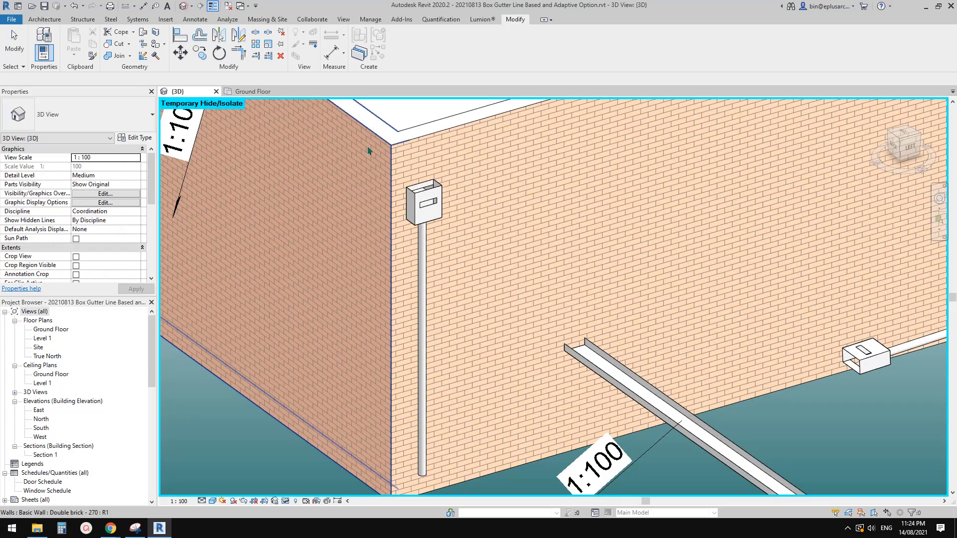
middle_drag(450, 211, 458, 230)
click(447, 230)
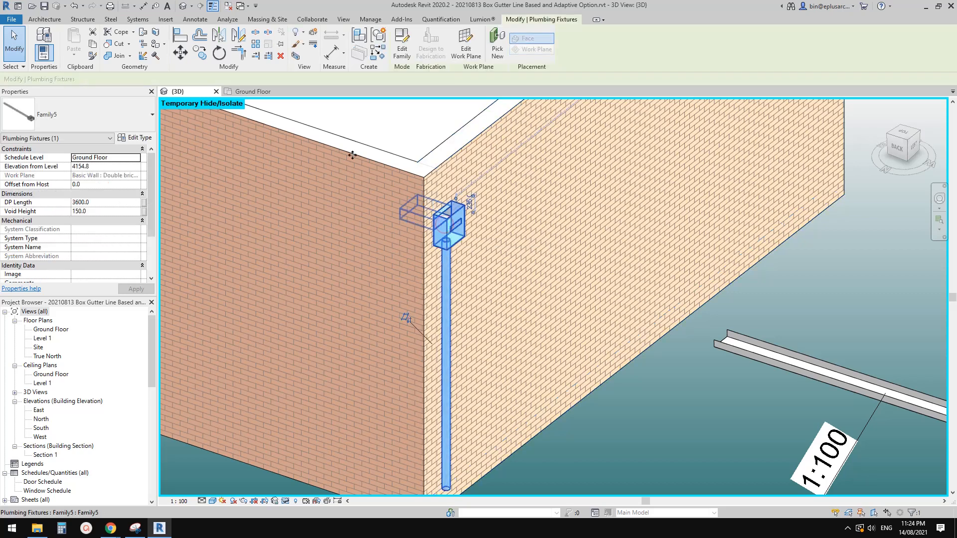
click(402, 49)
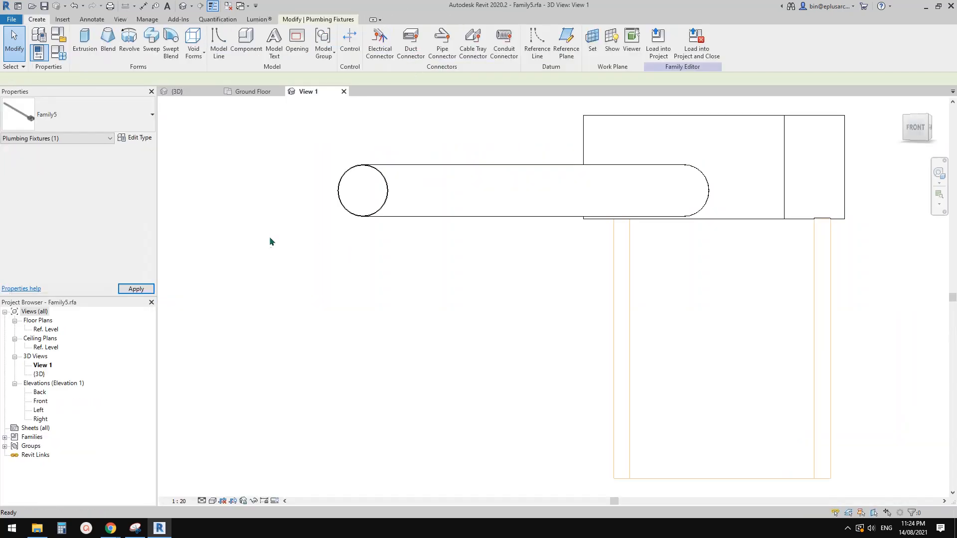
click(270, 242)
click(63, 51)
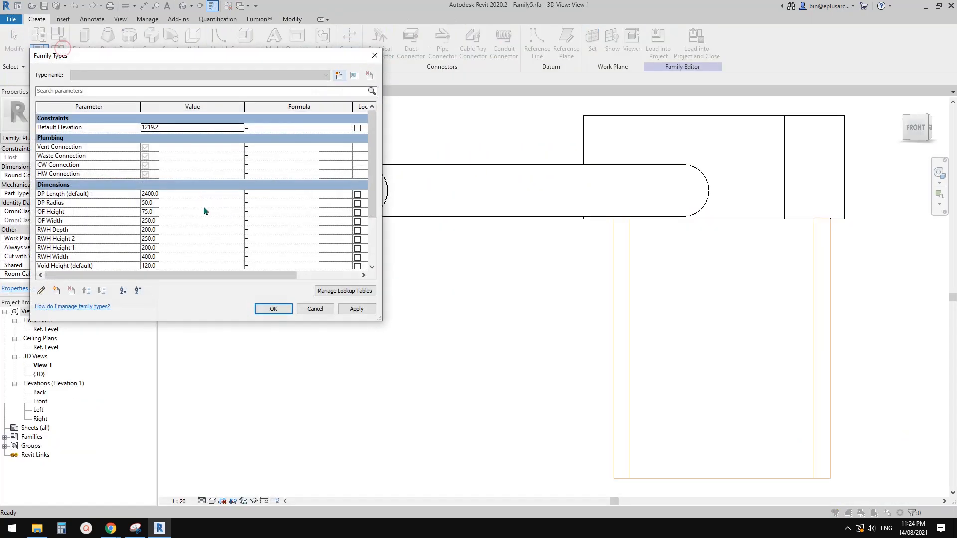
key(Escape)
click(59, 34)
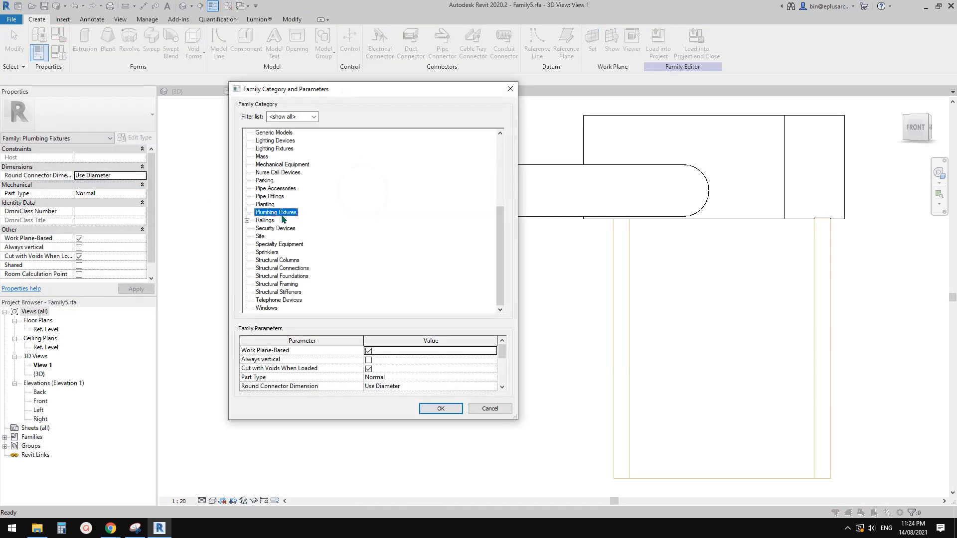
key(g)
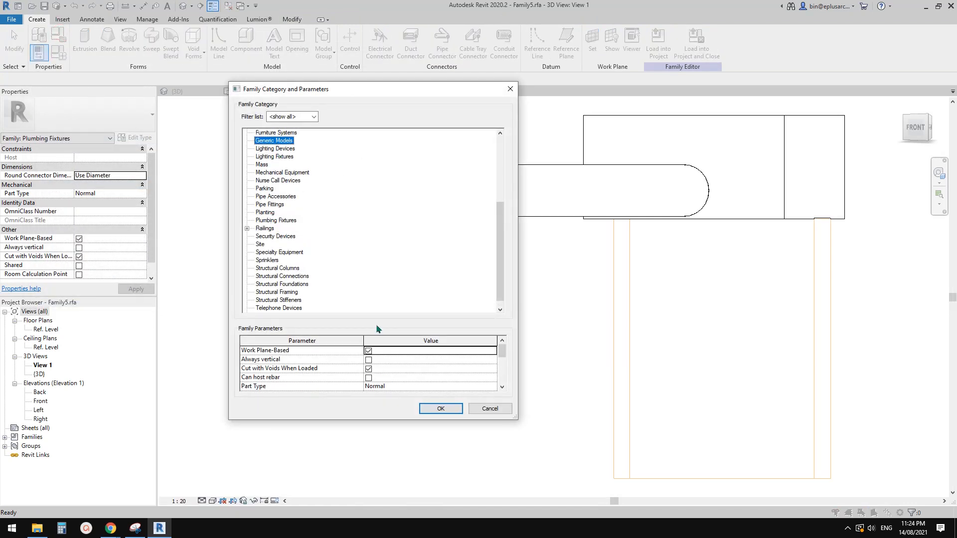
click(441, 414)
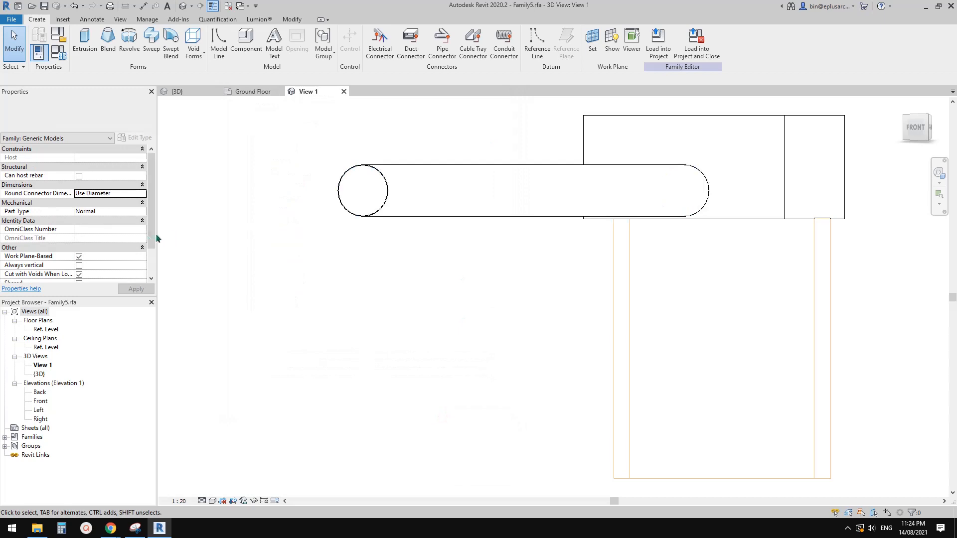
Step: Load the Generic Models version into the project and close the family without saving, overwriting the existing version
scroll(125, 243, down, 1)
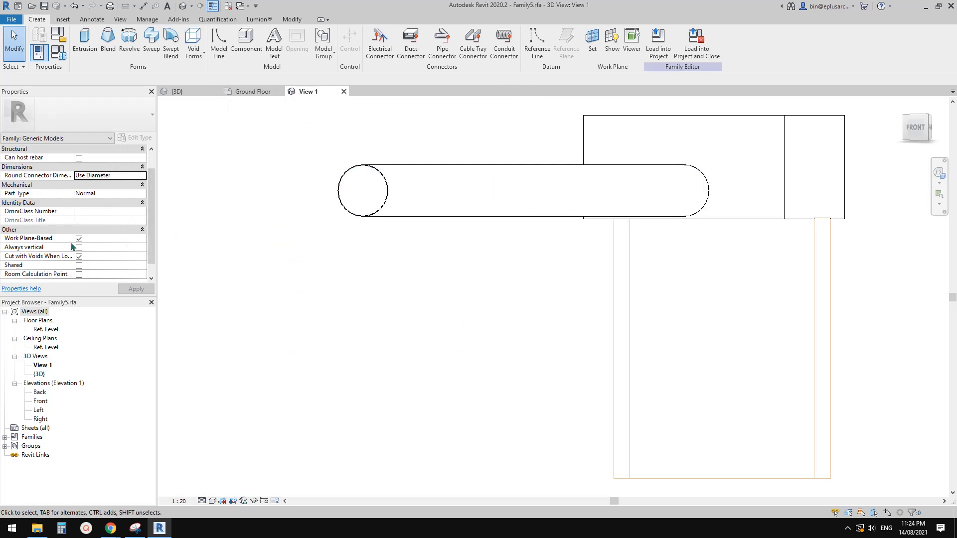
click(696, 42)
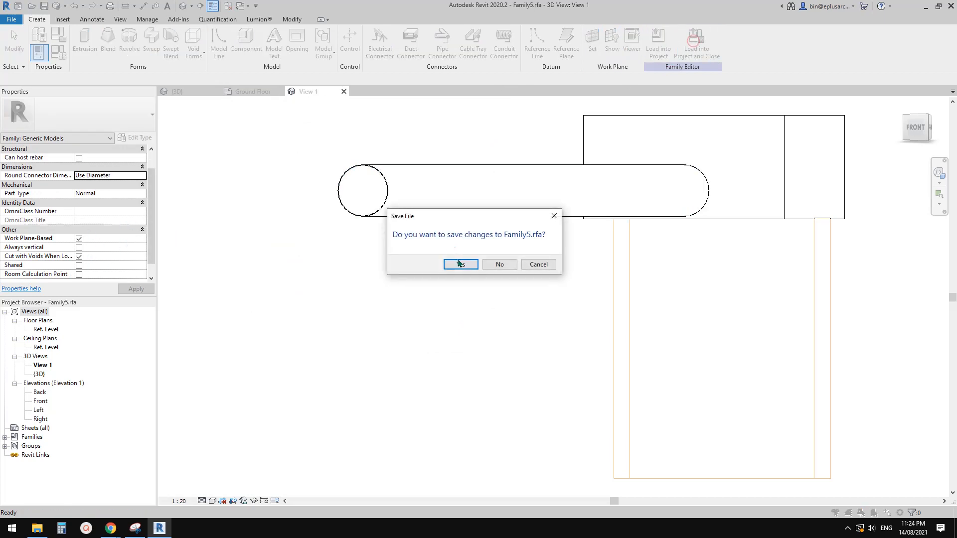
click(501, 262)
click(466, 233)
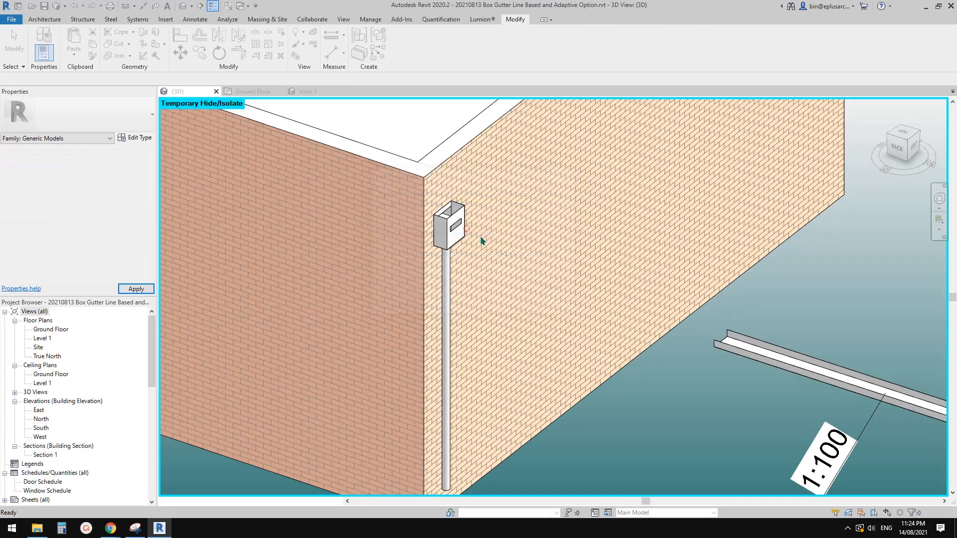
scroll(481, 241, up, 4)
key(Escape)
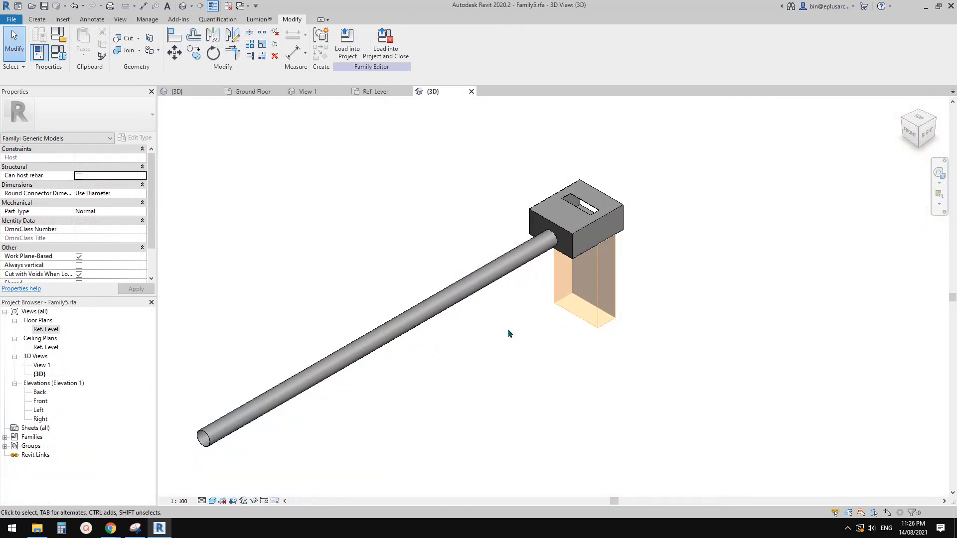
Step: Examine the void extrusions and the opening behind the rainwater head from below in the family's 3D view
click(592, 278)
middle_drag(626, 311, 491, 252)
scroll(508, 269, up, 3)
key(Escape)
click(494, 265)
key(Escape)
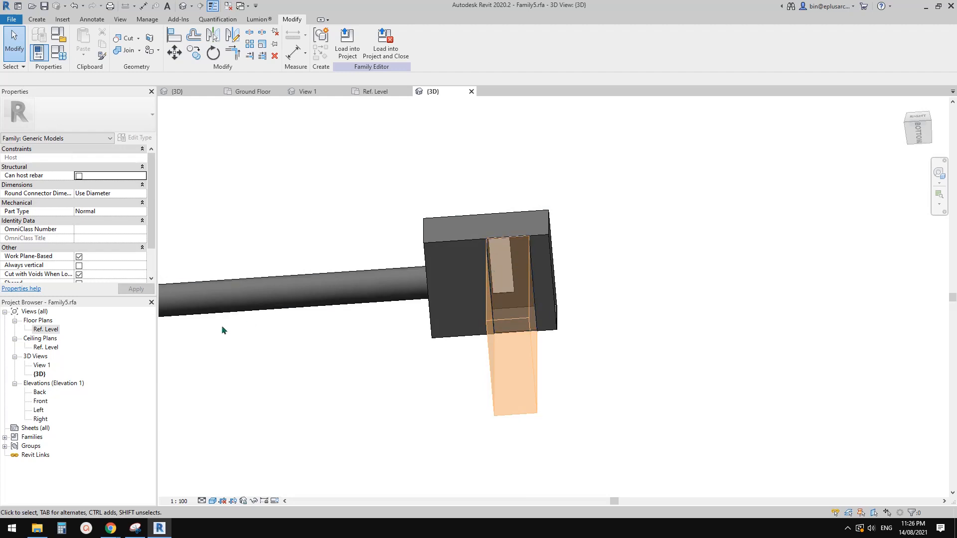
Step: On the Ref. Level plan, move the lower sketch line of the 2 mm void extrusion up to the Center (Front/Back) reference plane and finish the sketch
double_click(41, 331)
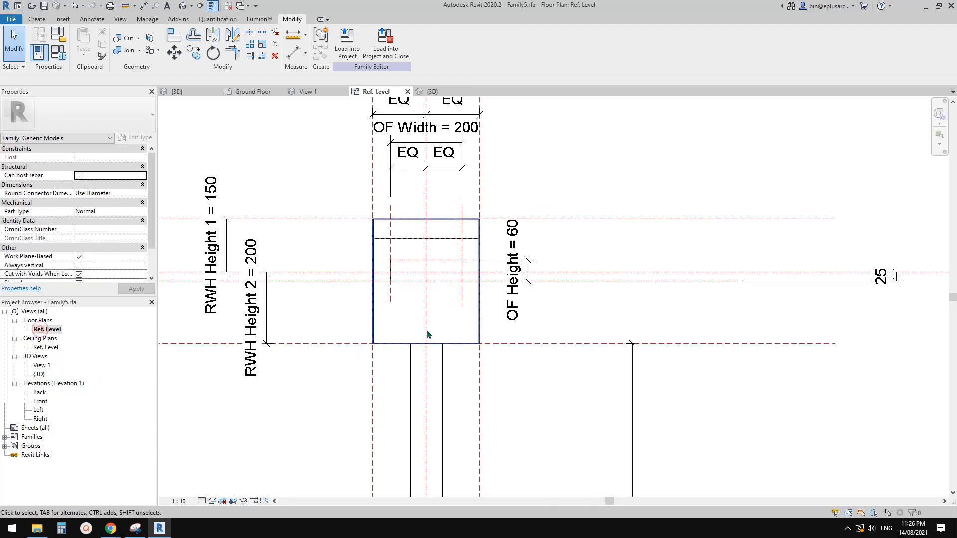
scroll(464, 282, up, 2)
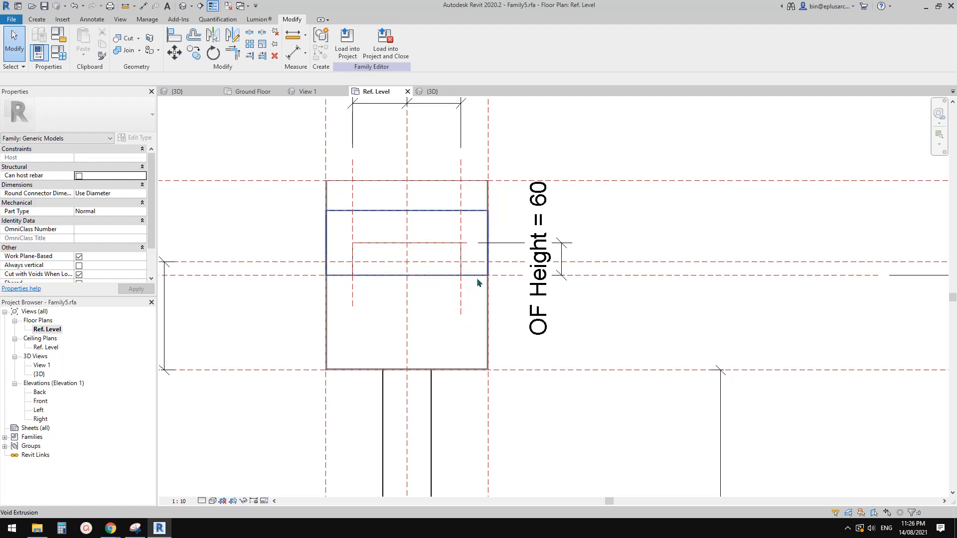
click(477, 276)
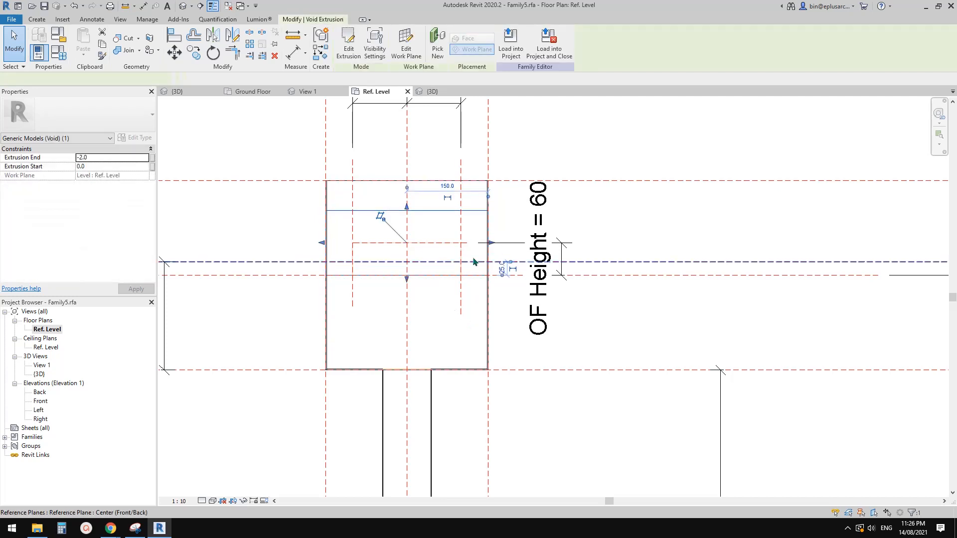
scroll(463, 259, up, 2)
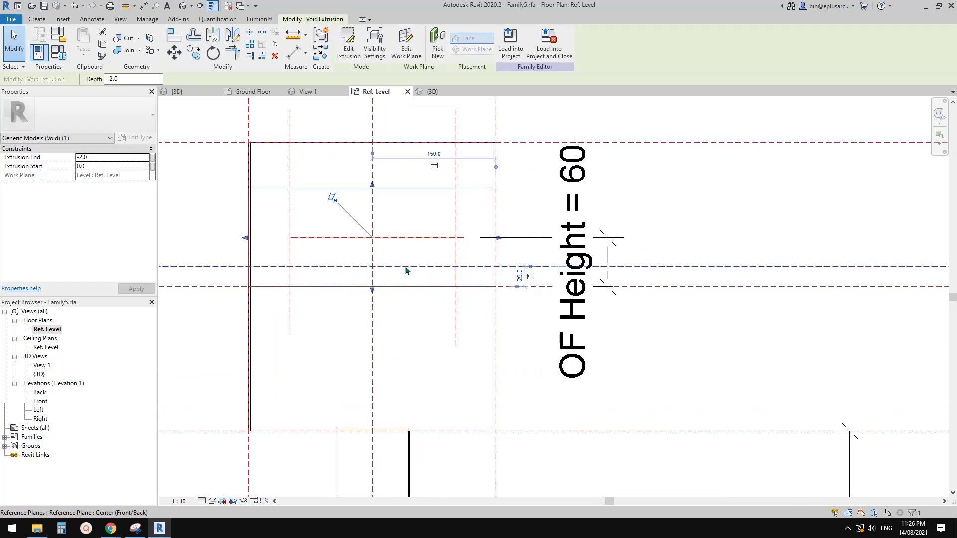
scroll(412, 161, down, 1)
click(349, 48)
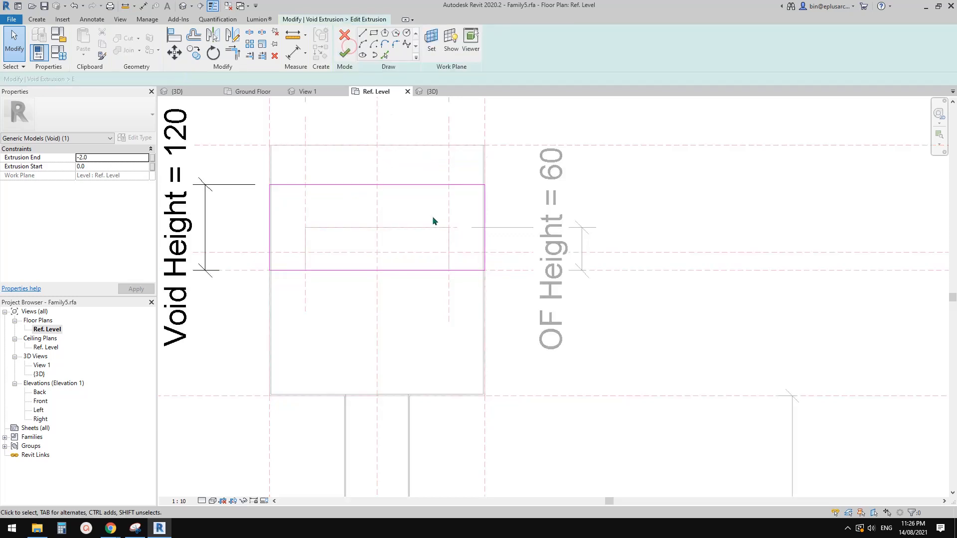
click(421, 270)
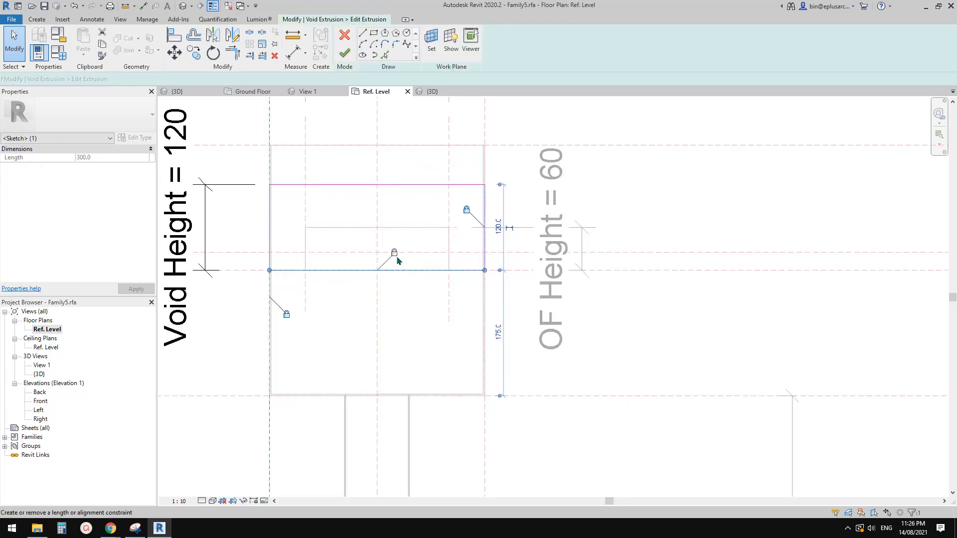
key(Escape)
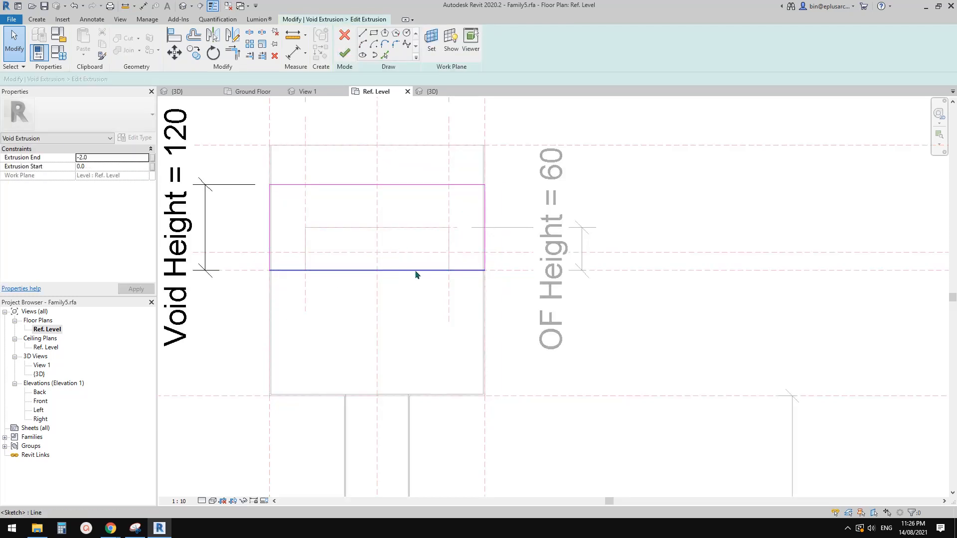
drag(415, 270, 417, 253)
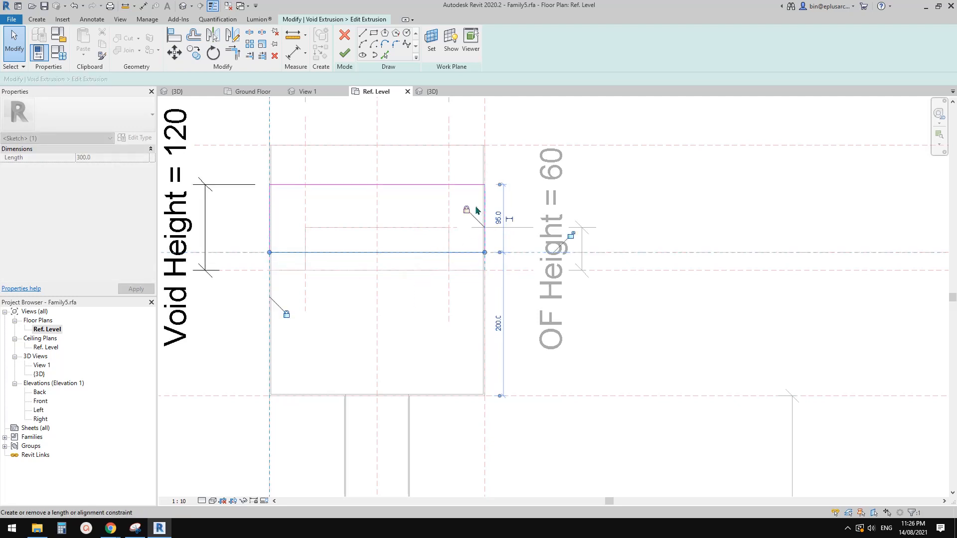
key(Escape)
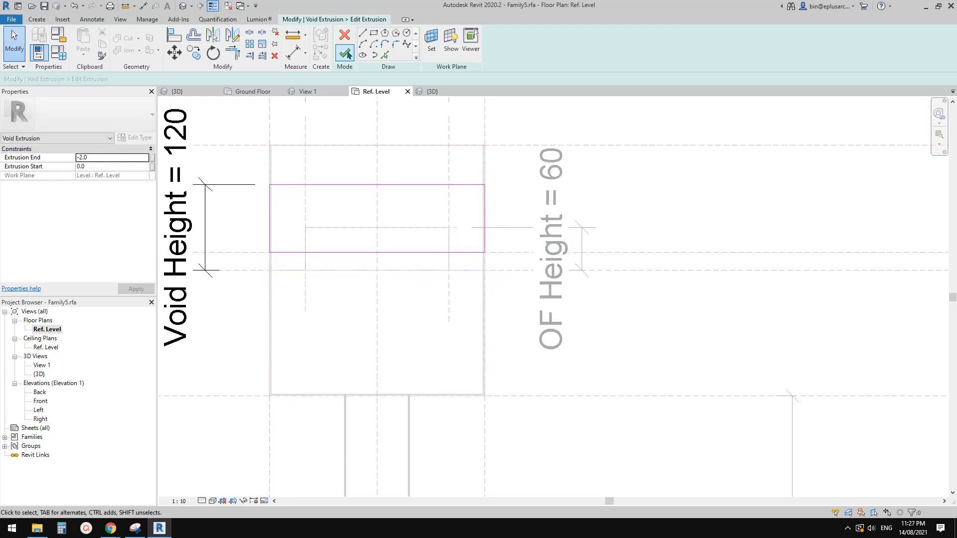
click(345, 53)
key(Escape)
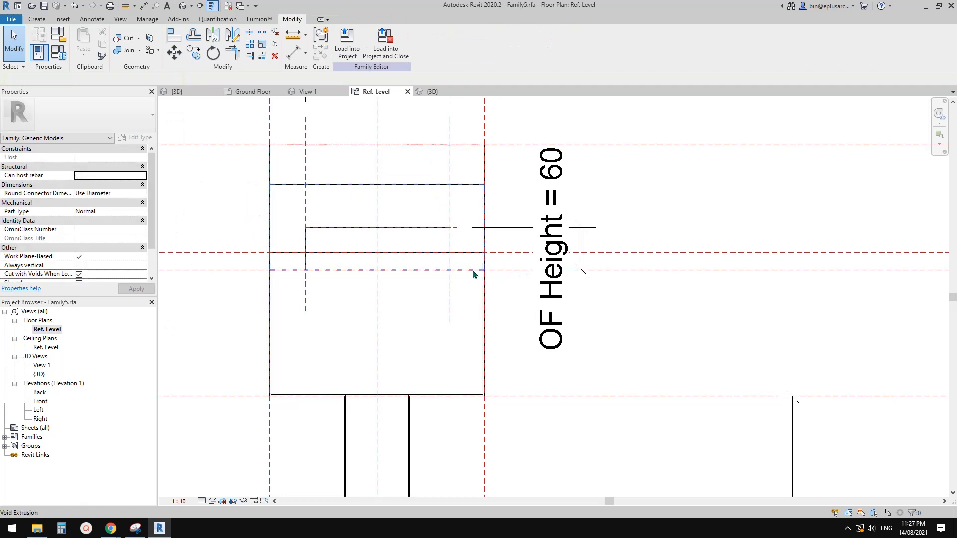
Step: Edit the 500 mm void extrusion's sketch, moving its lower line up to the Center (Front/Back) reference plane, and finish the sketch
click(472, 273)
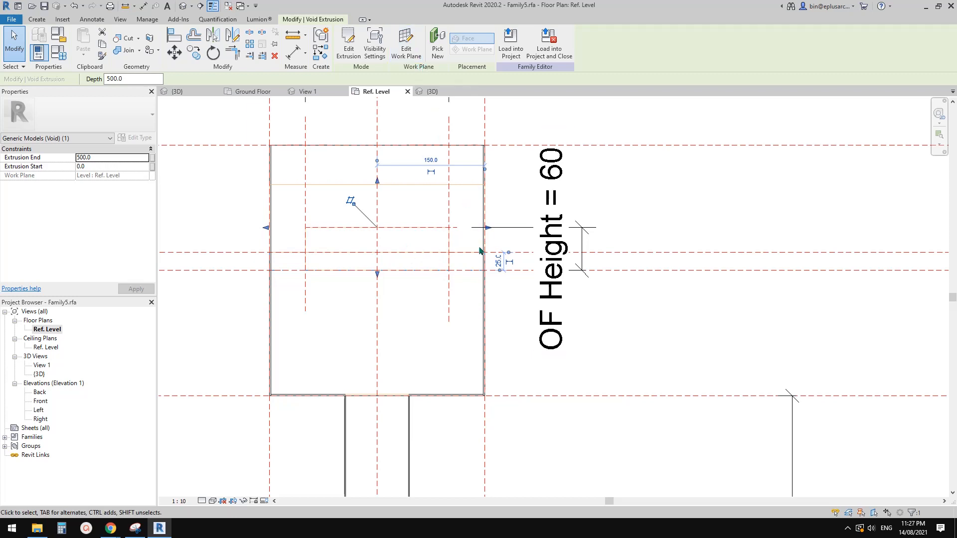
click(352, 58)
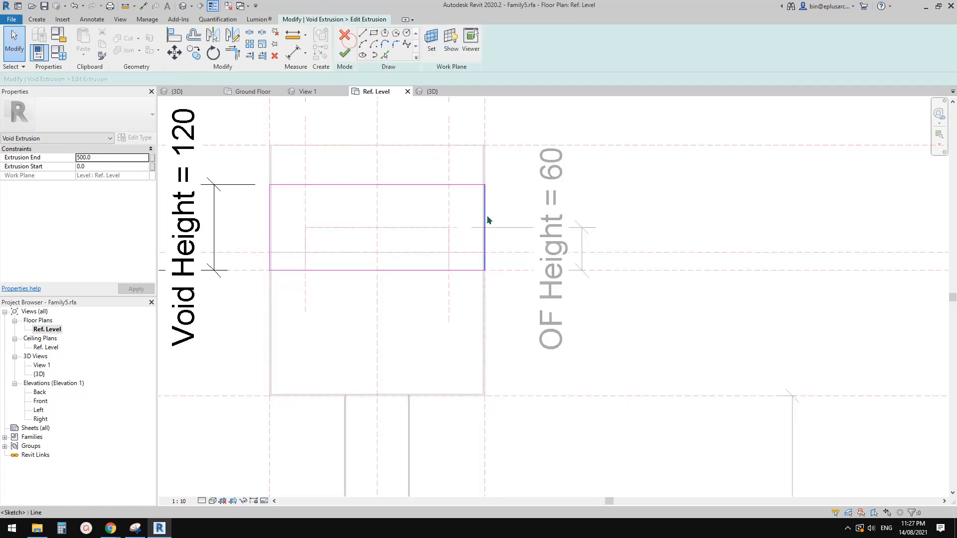
click(387, 272)
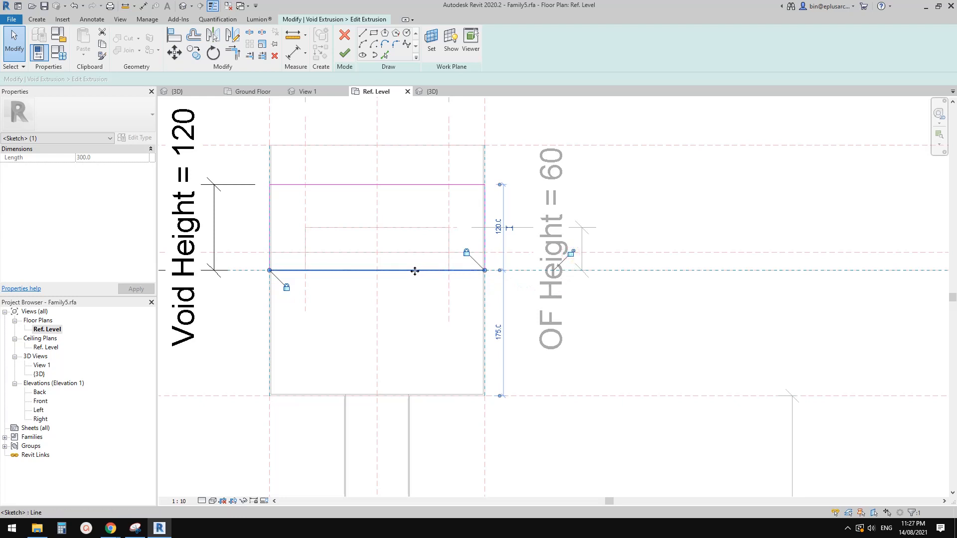
drag(414, 260, 421, 253)
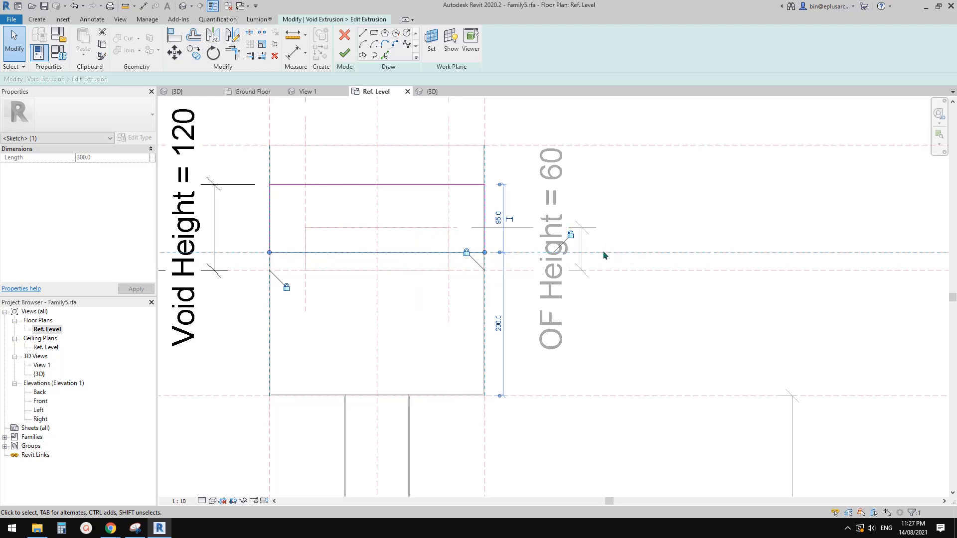
click(627, 254)
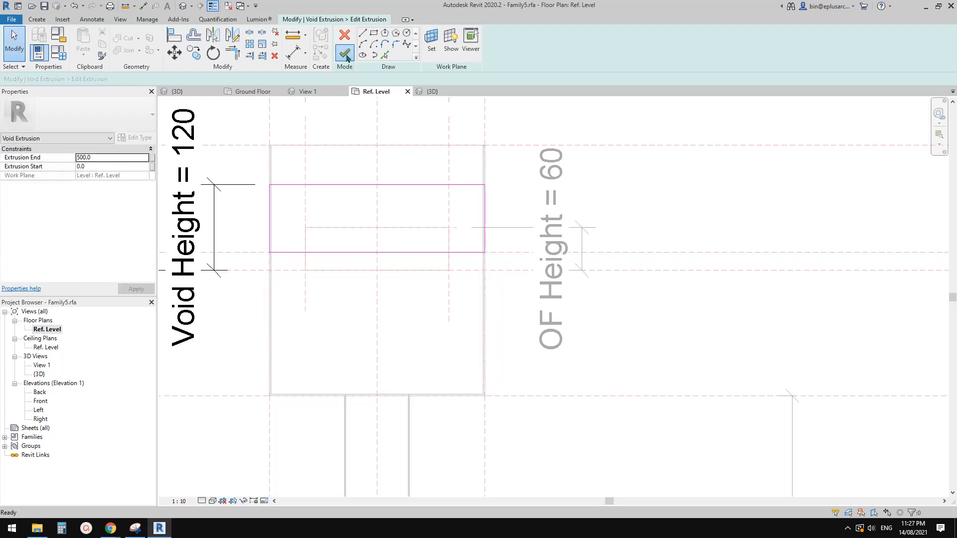
click(345, 54)
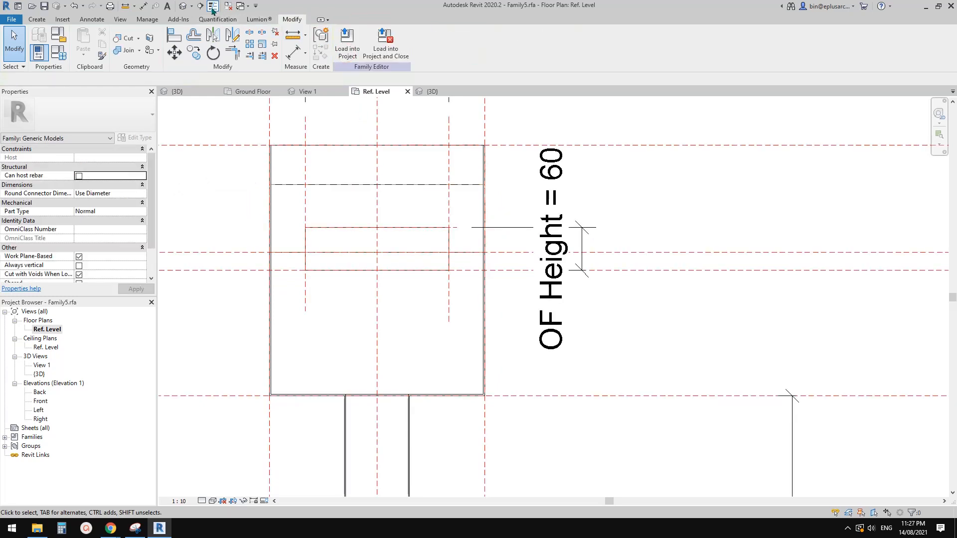
Step: Check the edited void in the family's 3D view, then load the family into the project, closing it unsaved and overwriting the existing version
click(183, 6)
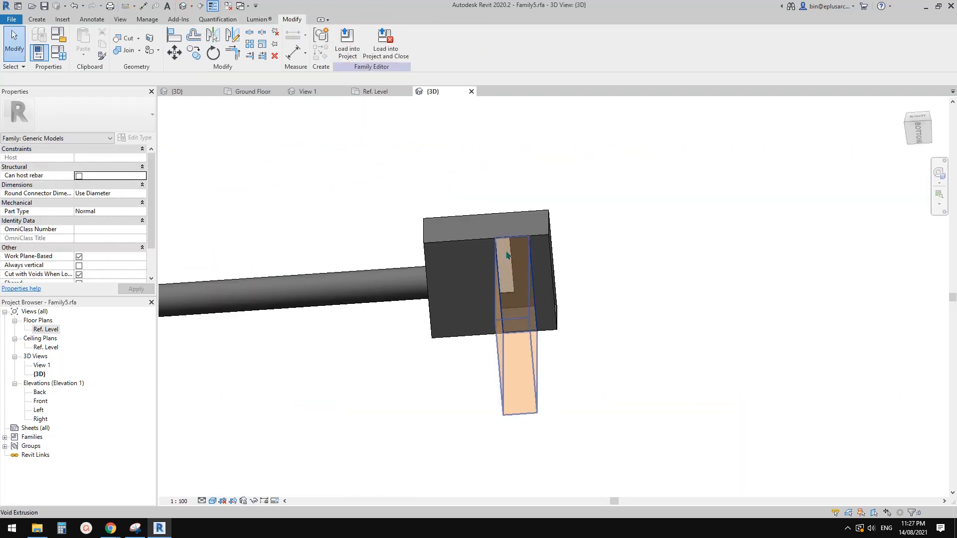
shift+middle_drag(507, 255, 497, 309)
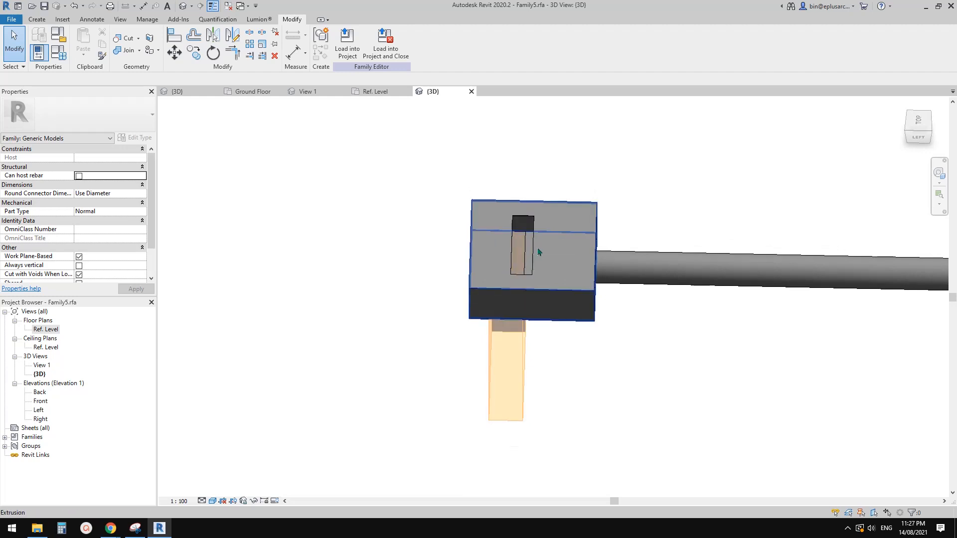
scroll(534, 244, up, 2)
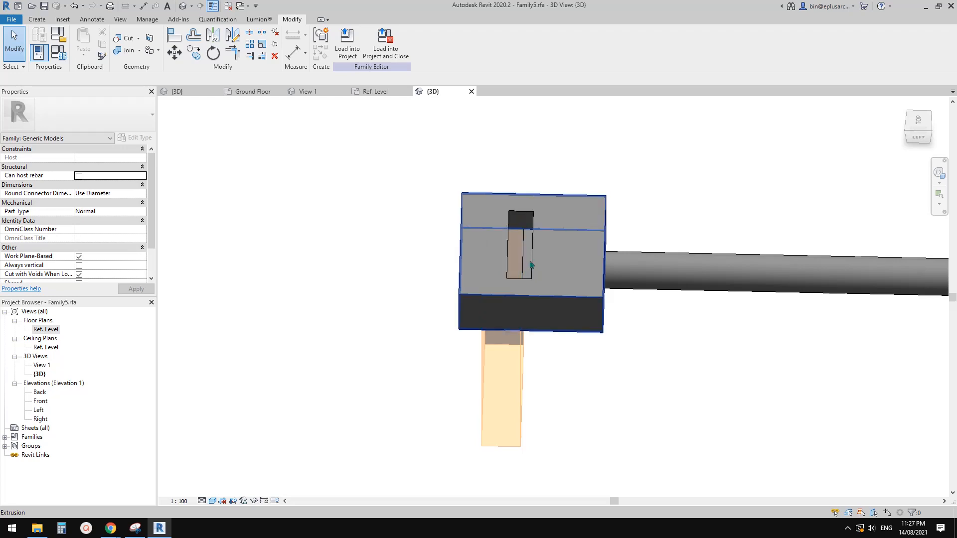
scroll(531, 264, down, 1)
shift+middle_drag(531, 265, 507, 279)
click(374, 58)
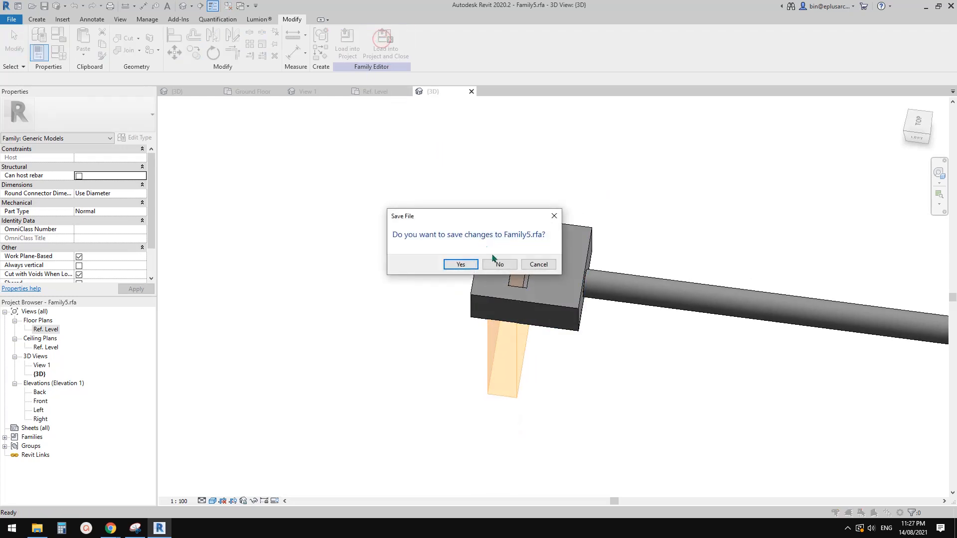
click(498, 262)
click(470, 238)
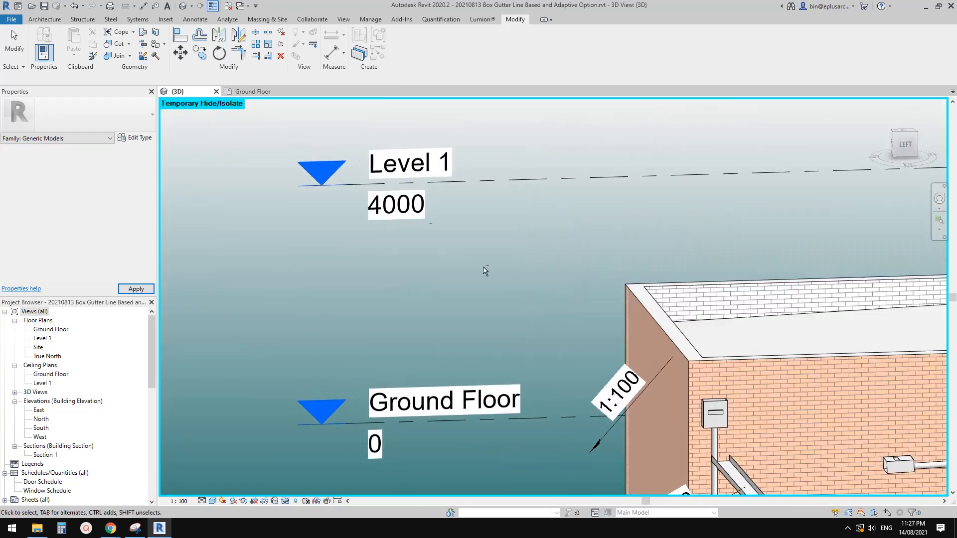
Step: Orient the project's 3D view to the left in wireframe and compare the rainwater head's void base with the box gutter
middle_drag(693, 426, 483, 289)
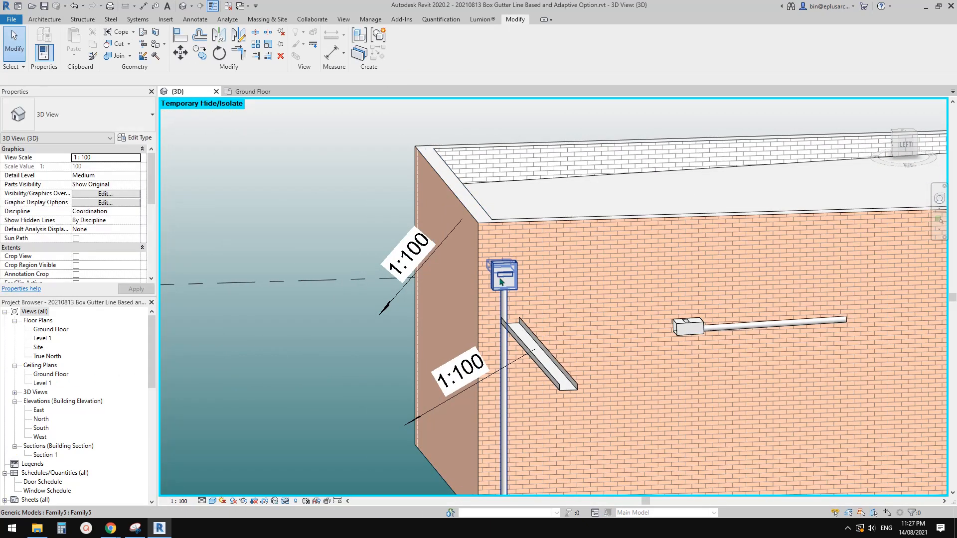
click(500, 279)
click(904, 145)
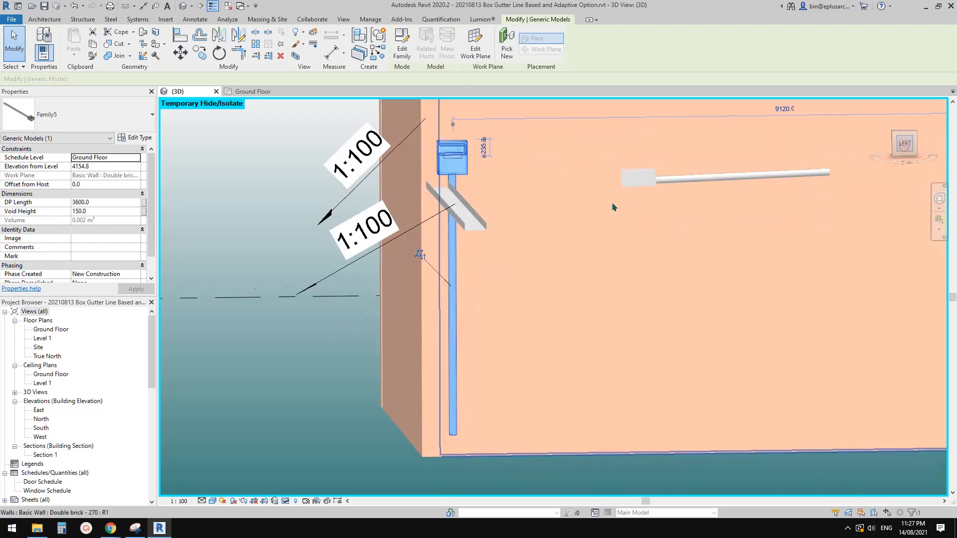
scroll(493, 230, up, 6)
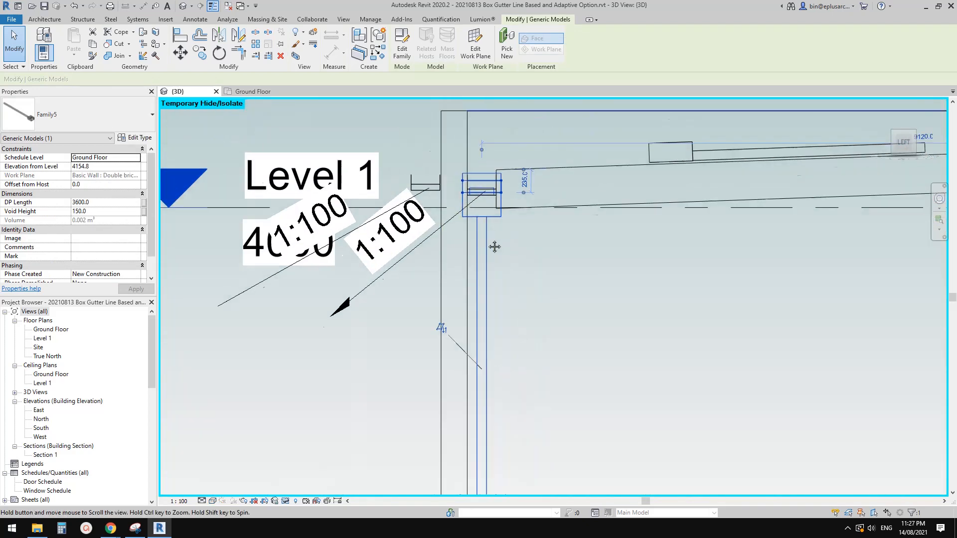
key(Escape)
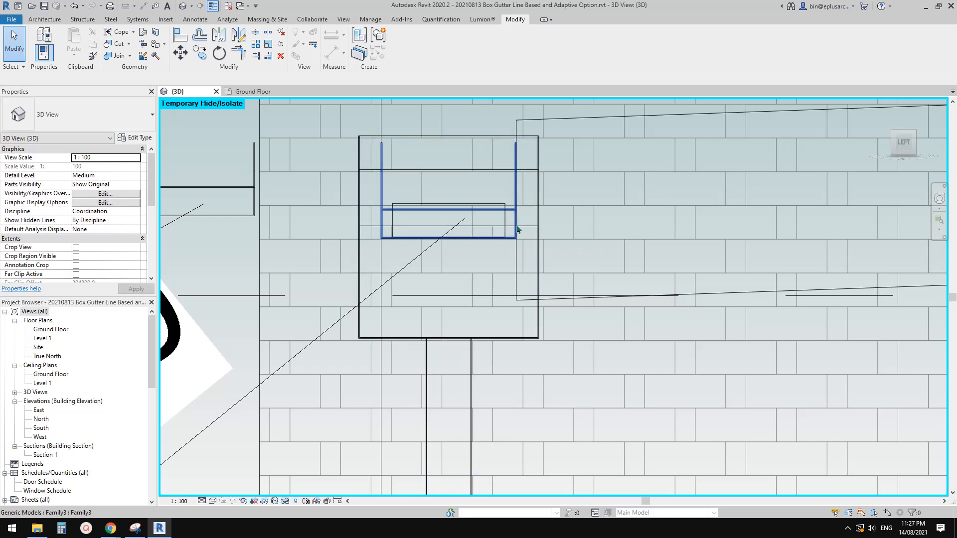
scroll(517, 230, up, 2)
click(516, 183)
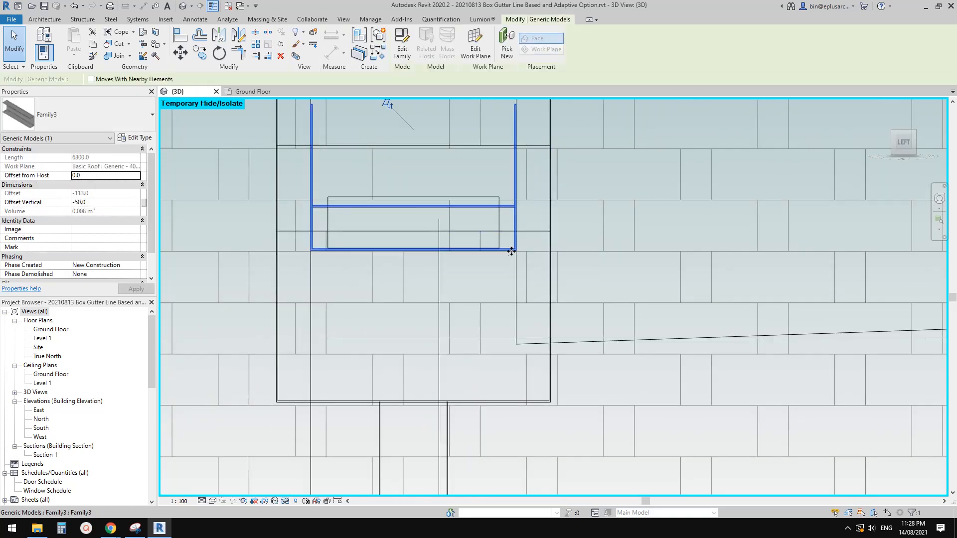
key(Escape)
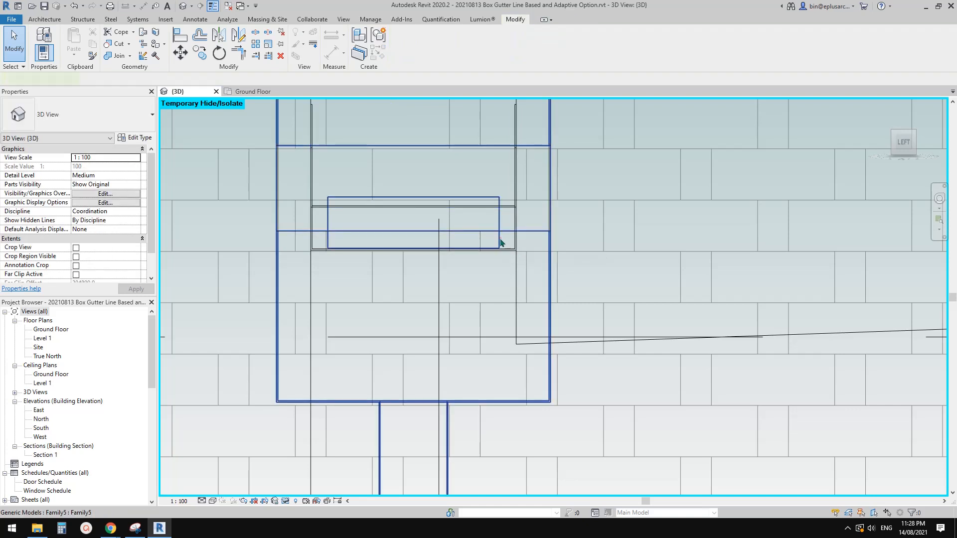
Step: Move the rainwater head straight down 26 mm so its void base line meets the bottom of the box gutter
click(501, 243)
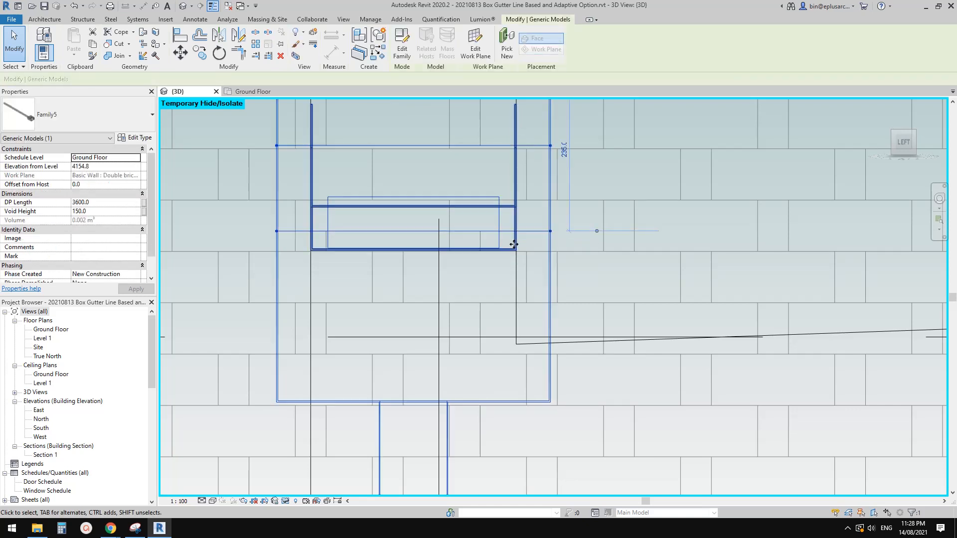
middle_drag(508, 240, 504, 236)
scroll(505, 236, up, 1)
key(m)
key(v)
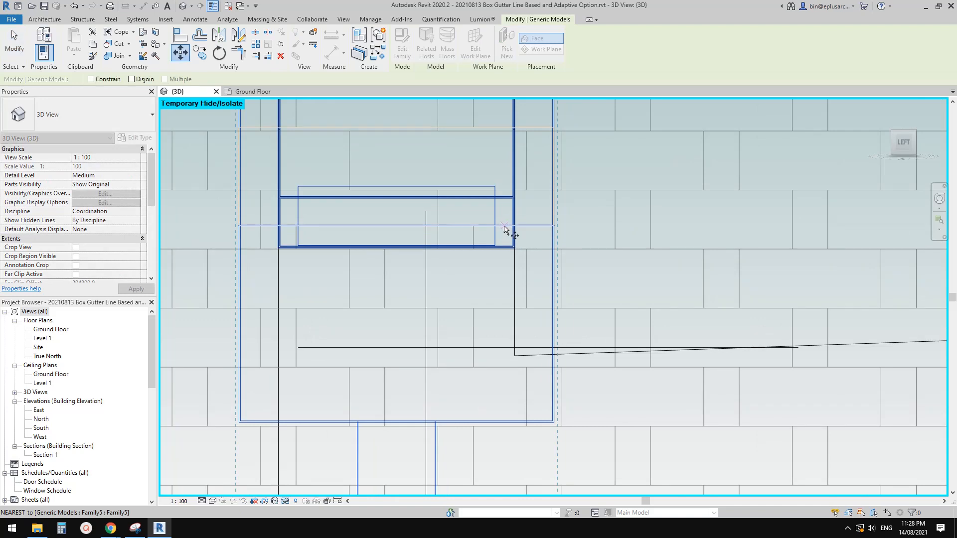
click(502, 225)
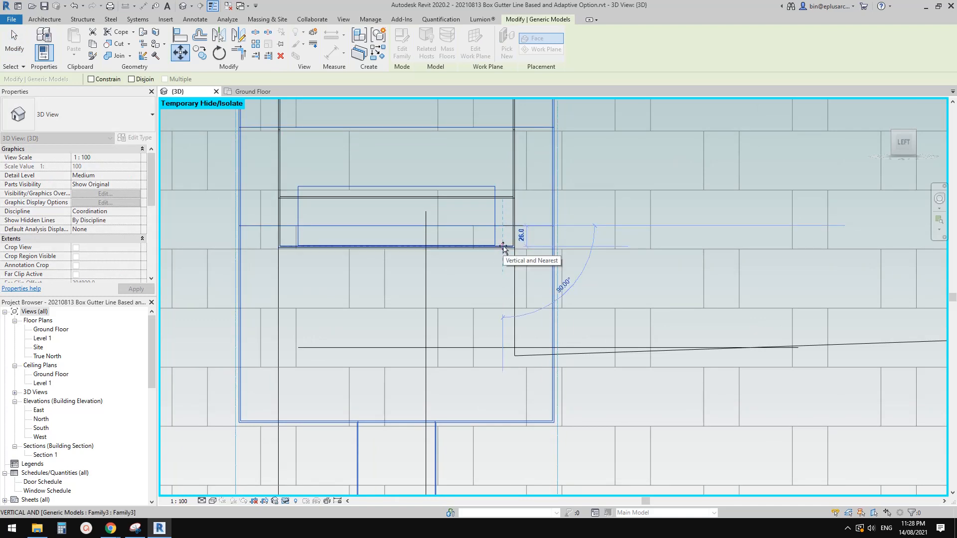
click(503, 246)
key(Escape)
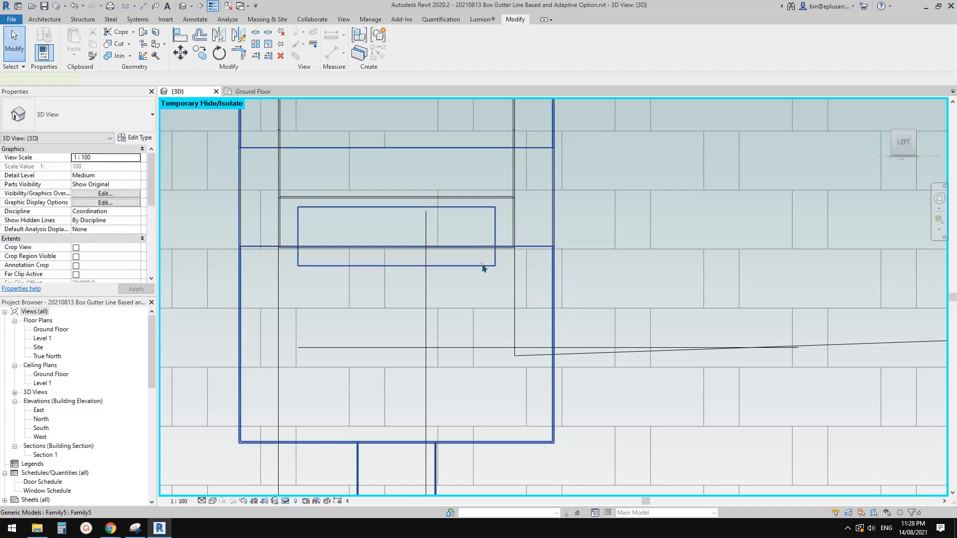
Step: Move the rainwater head down another 2 mm to align its void base line with the outer underside of the box gutter
click(479, 264)
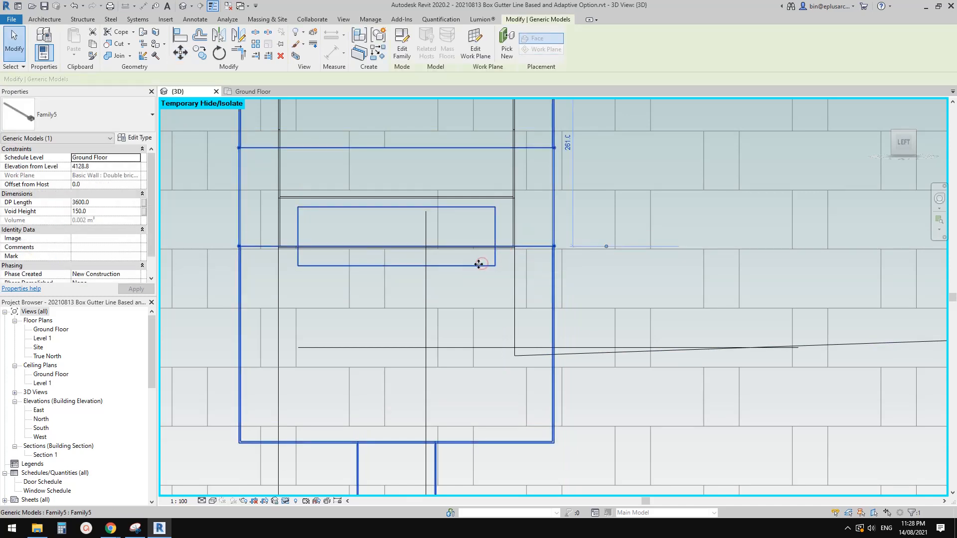
key(Escape)
click(523, 245)
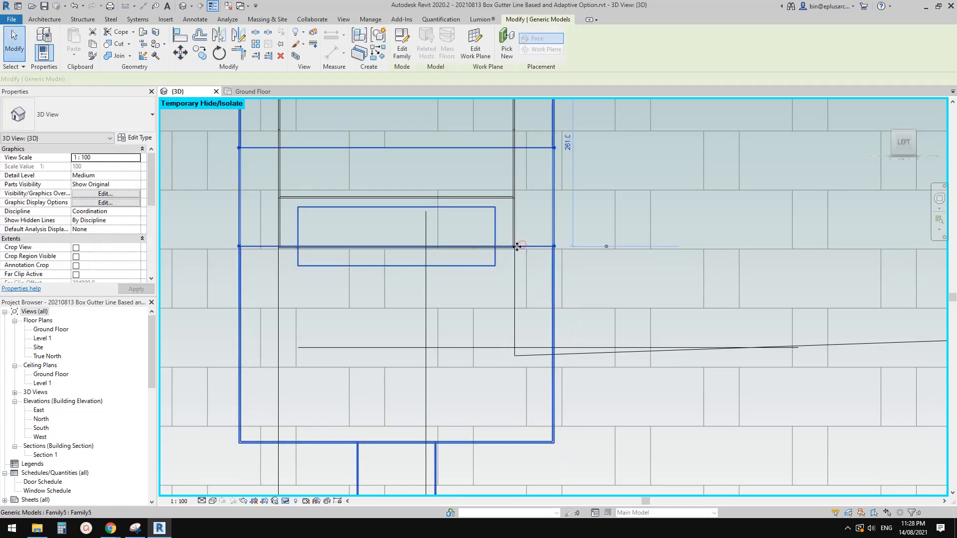
scroll(513, 247, up, 3)
key(m)
key(v)
click(502, 246)
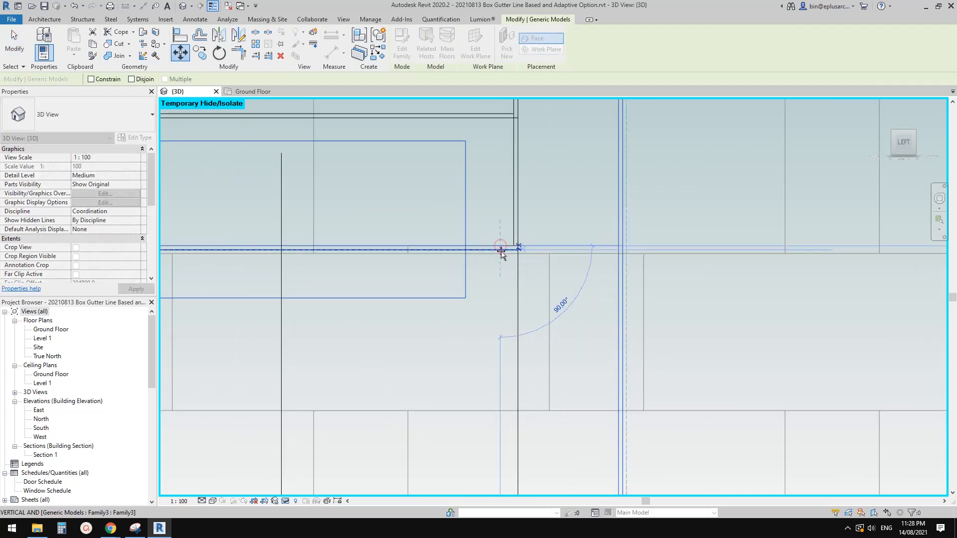
click(501, 251)
key(Escape)
Step: Examine the wall opening at the end of the box gutter from above, inside the parapet, in the shaded 3D view
scroll(523, 233, down, 10)
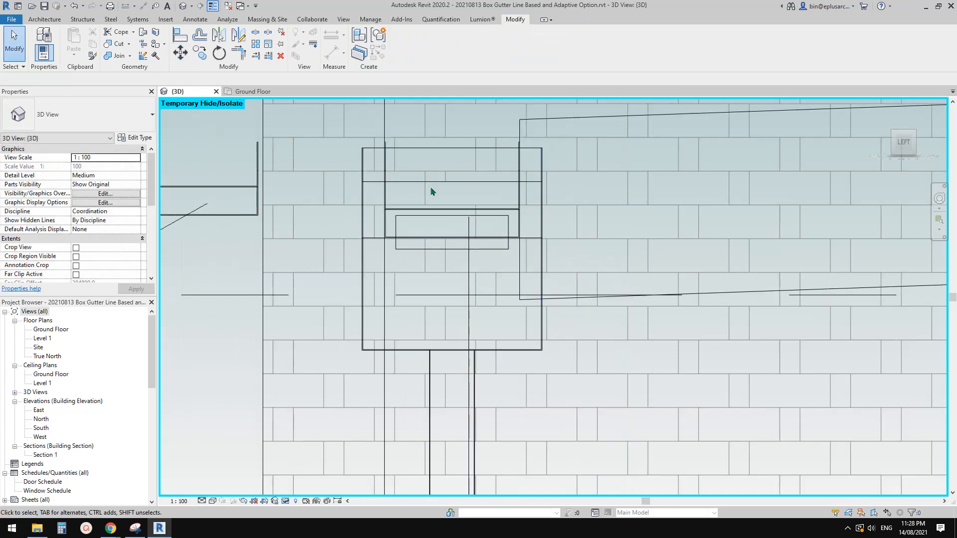
scroll(426, 194, down, 3)
click(438, 202)
shift+middle_drag(439, 202, 566, 274)
key(Escape)
scroll(471, 269, down, 3)
shift+middle_drag(459, 309, 541, 256)
scroll(482, 284, up, 2)
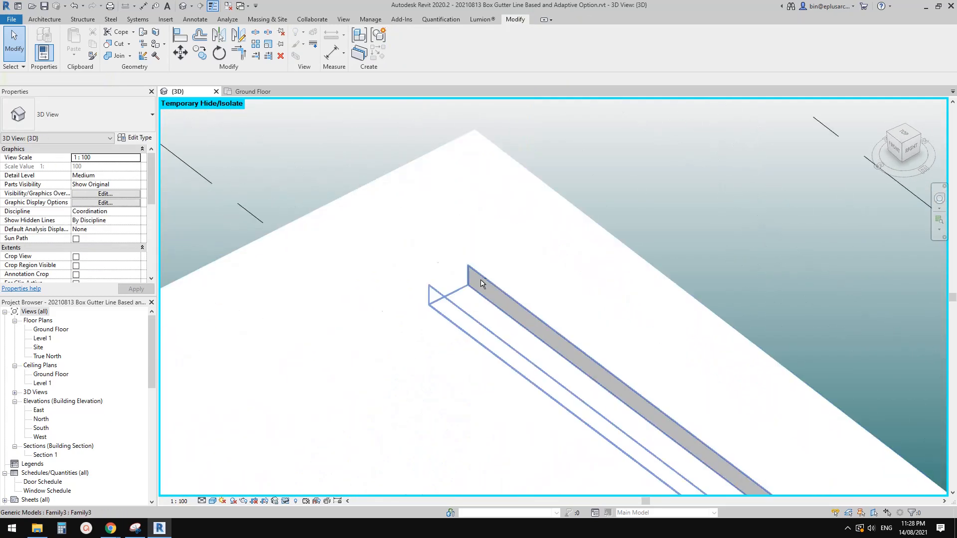
shift+middle_drag(482, 284, 439, 293)
click(439, 297)
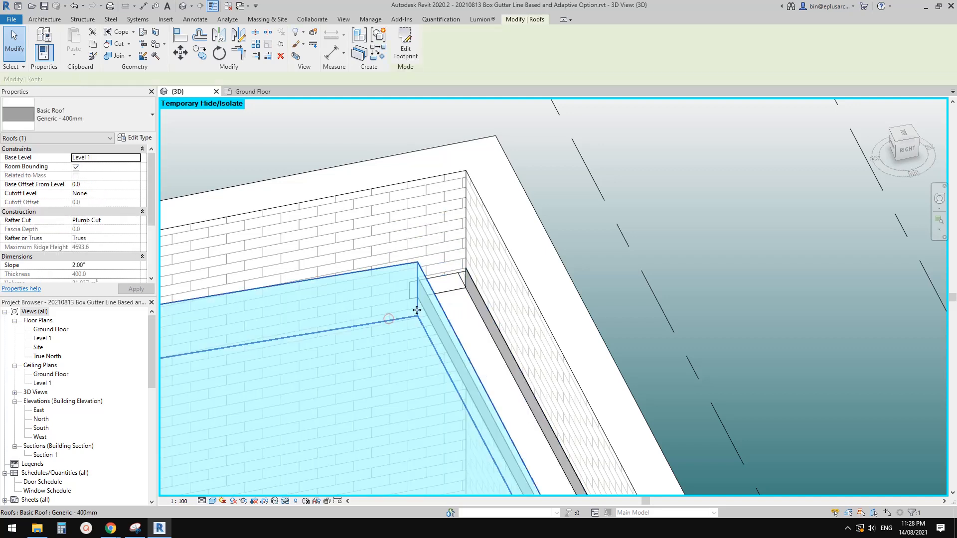
scroll(442, 299, up, 1)
key(Escape)
click(449, 288)
mouse_move(449, 289)
shift+middle_down()
mouse_move(446, 306)
mouse_move(433, 306)
mouse_move(448, 305)
shift+middle_up()
key(Escape)
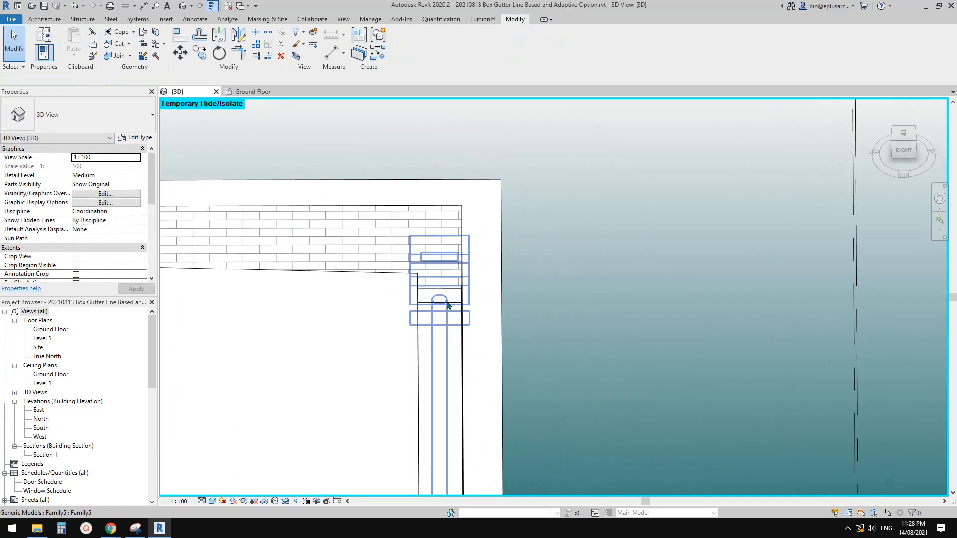
Step: Inspect the repositioned rainwater head, its overflow opening and the downpipe from outside the brick wall
click(445, 299)
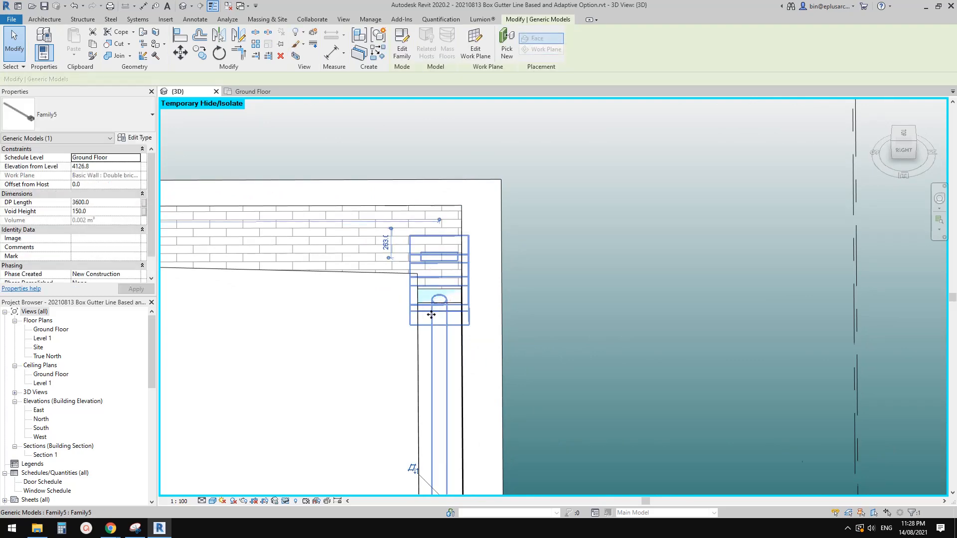
mouse_move(444, 299)
shift+middle_down()
mouse_move(585, 302)
mouse_move(635, 252)
mouse_move(492, 280)
mouse_move(563, 270)
shift+middle_up()
key(Escape)
middle_drag(582, 276, 570, 267)
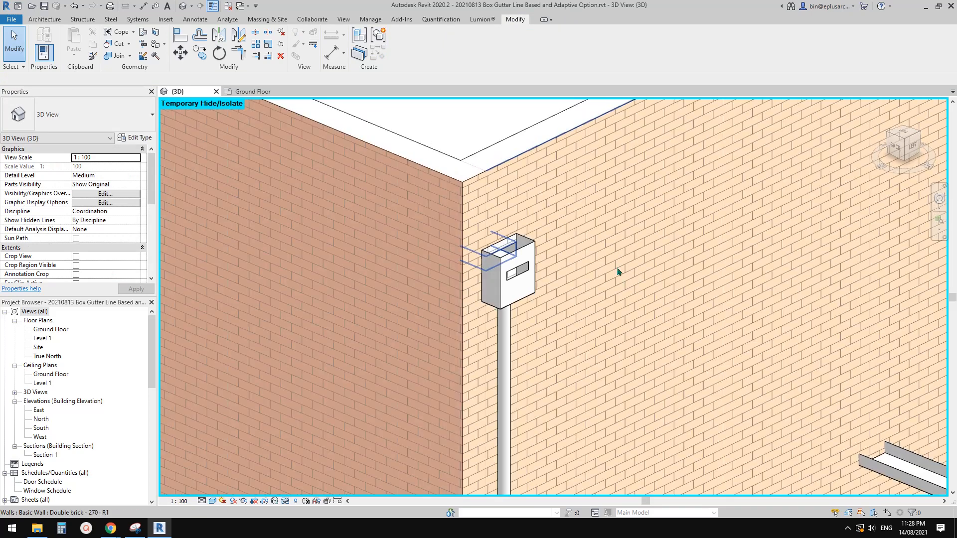
scroll(624, 276, up, 1)
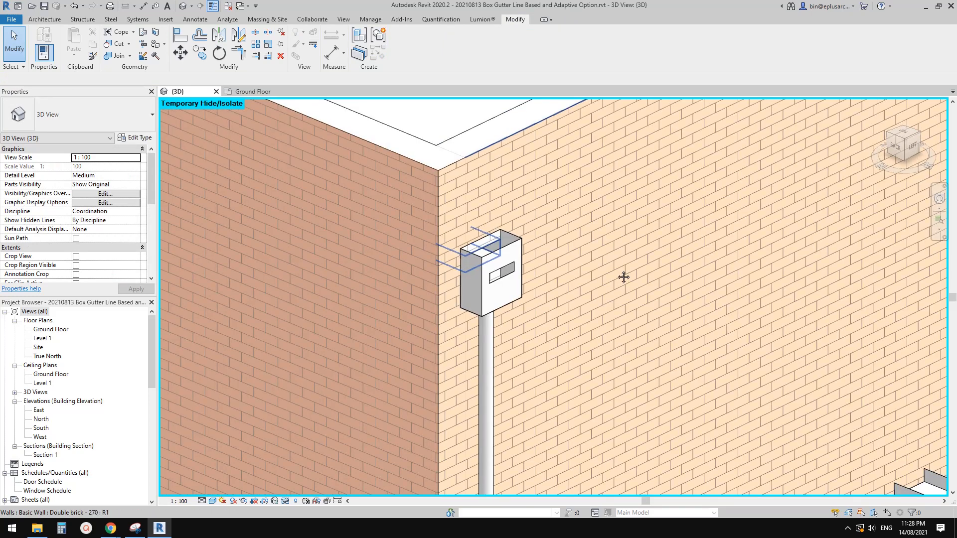